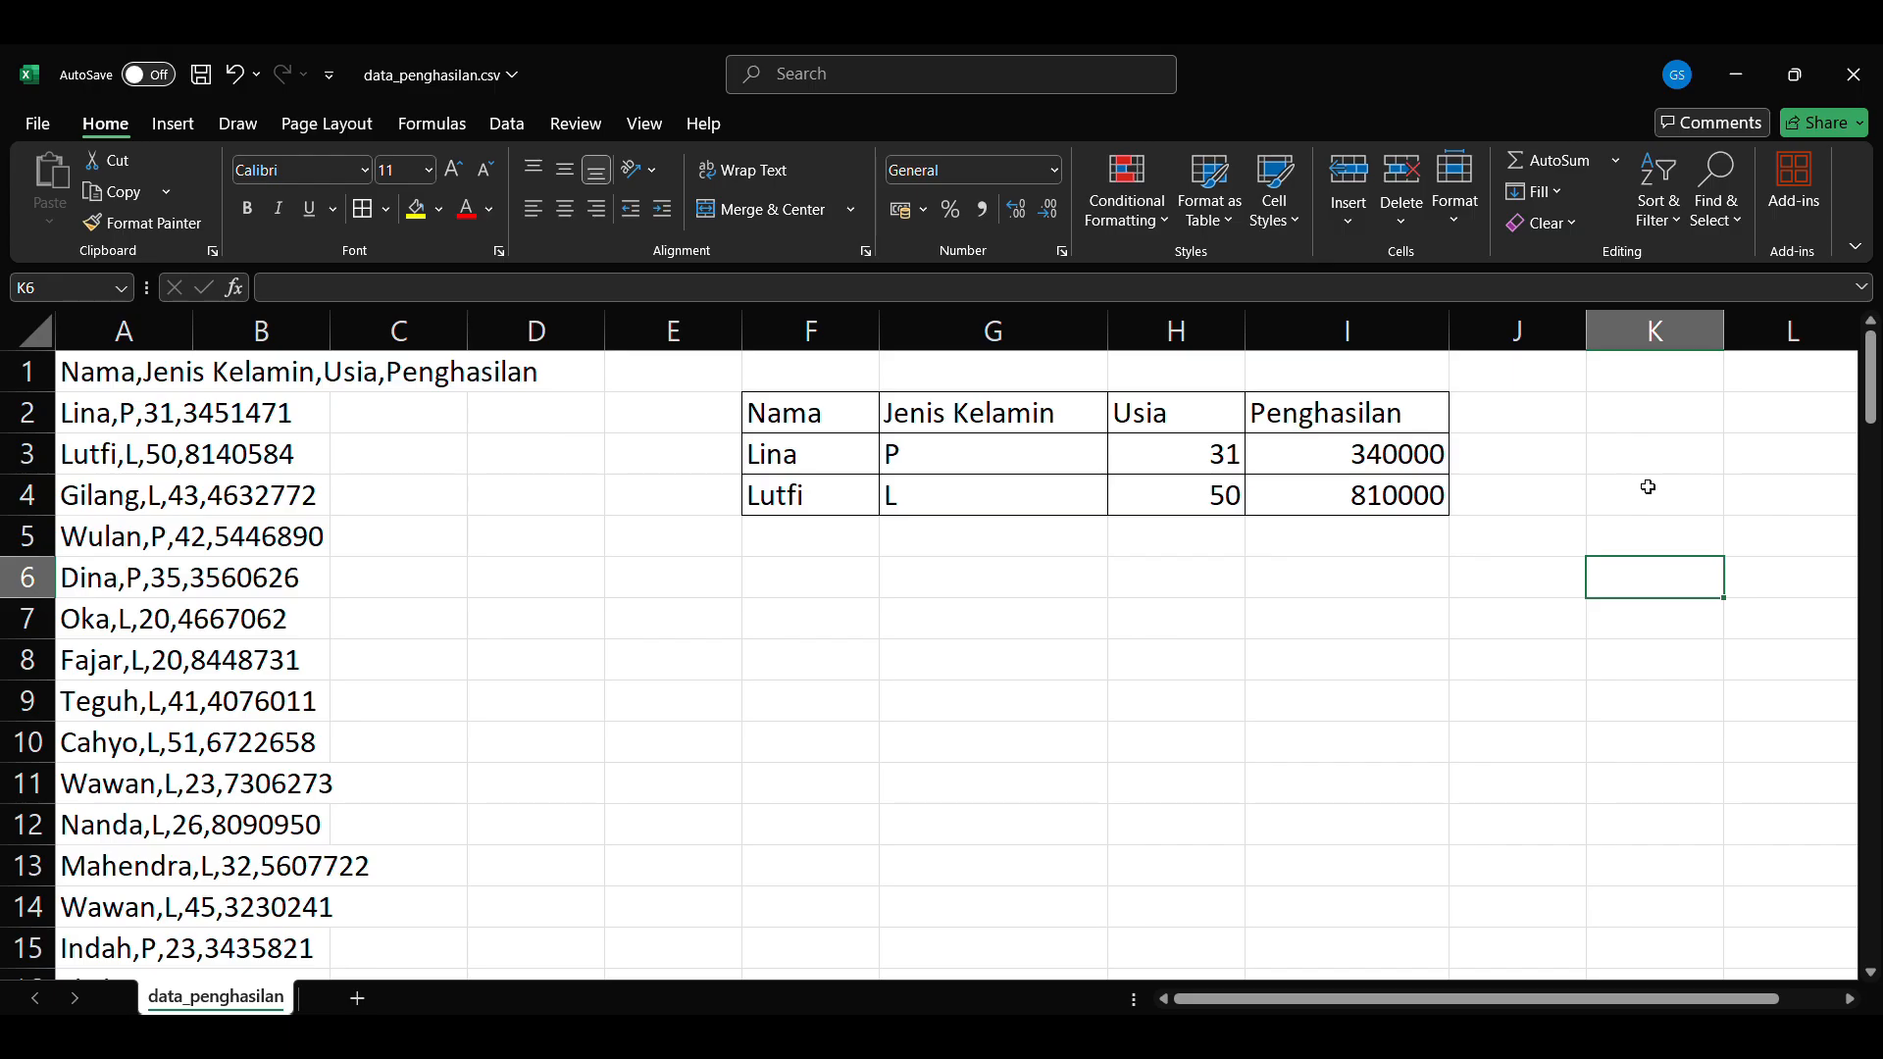
Step: Compare the sample table's headers with the comma-separated records in column A, adjusting the column width to read them
click(814, 414)
click(1041, 416)
click(1177, 426)
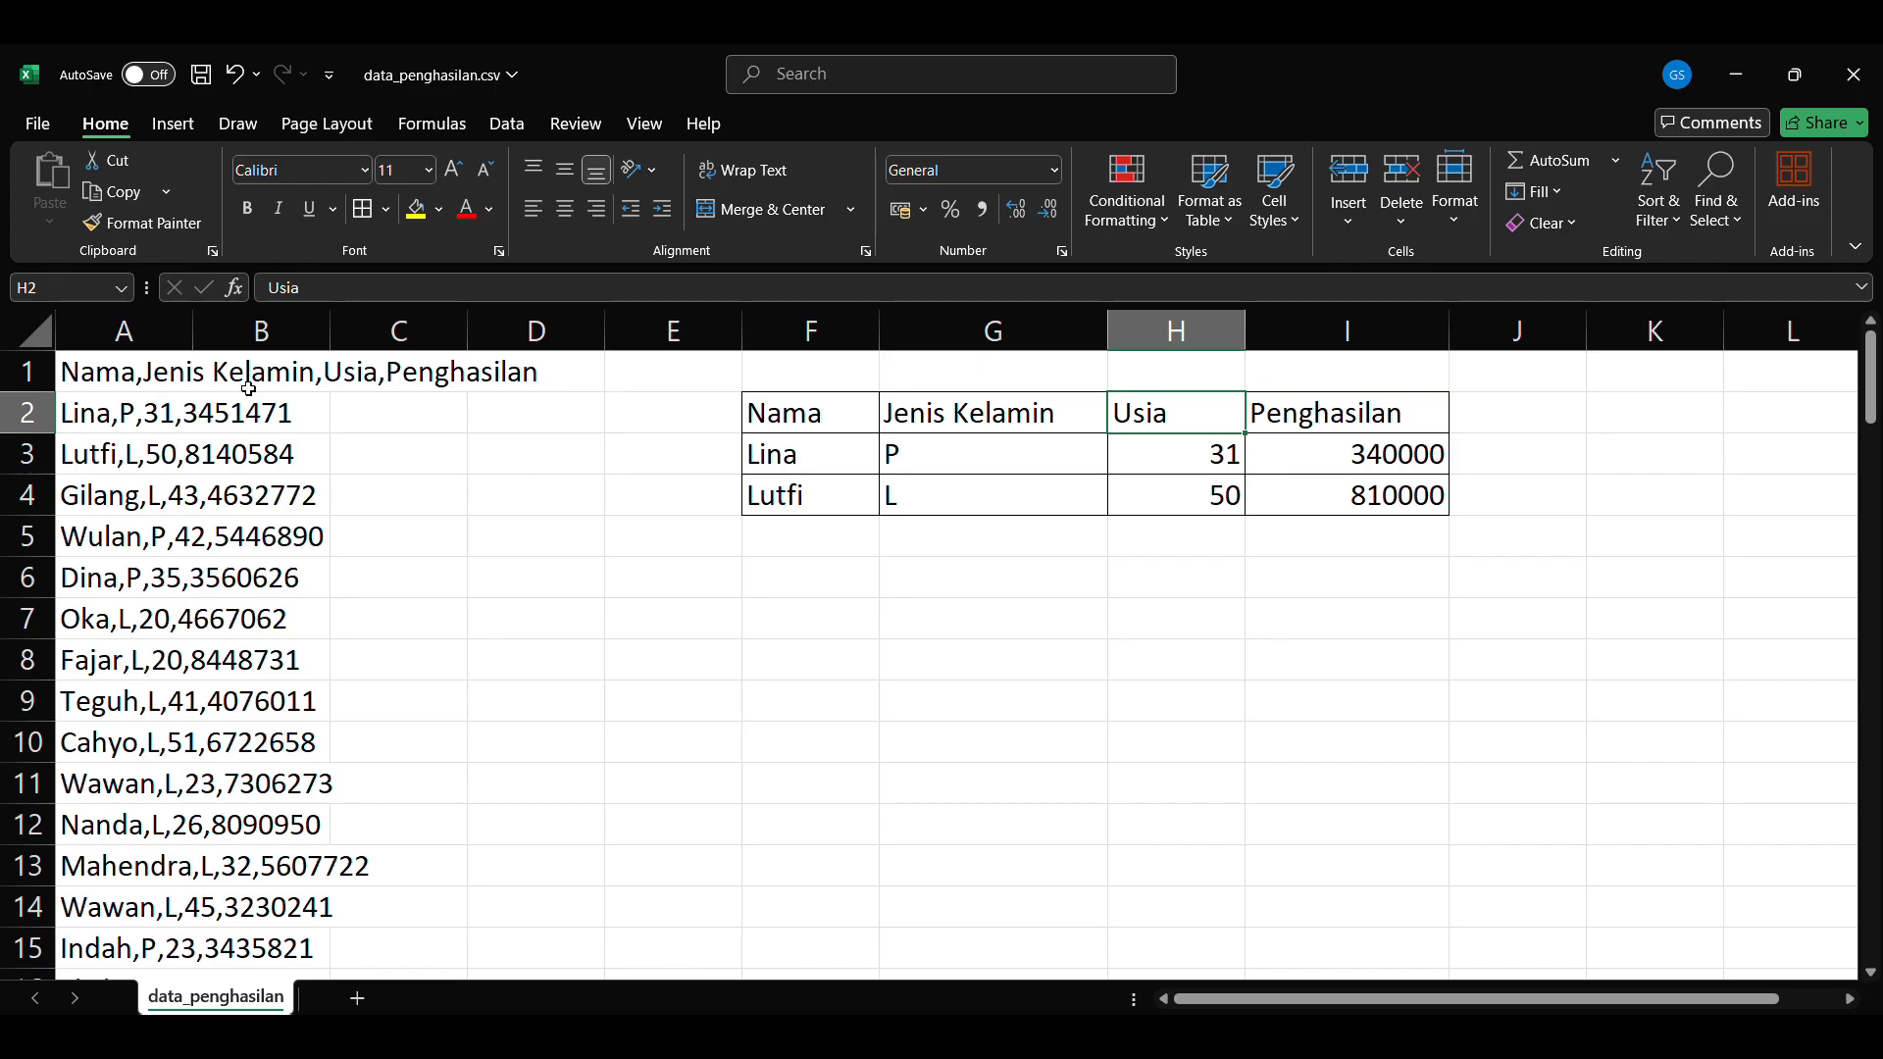
drag(192, 330, 667, 347)
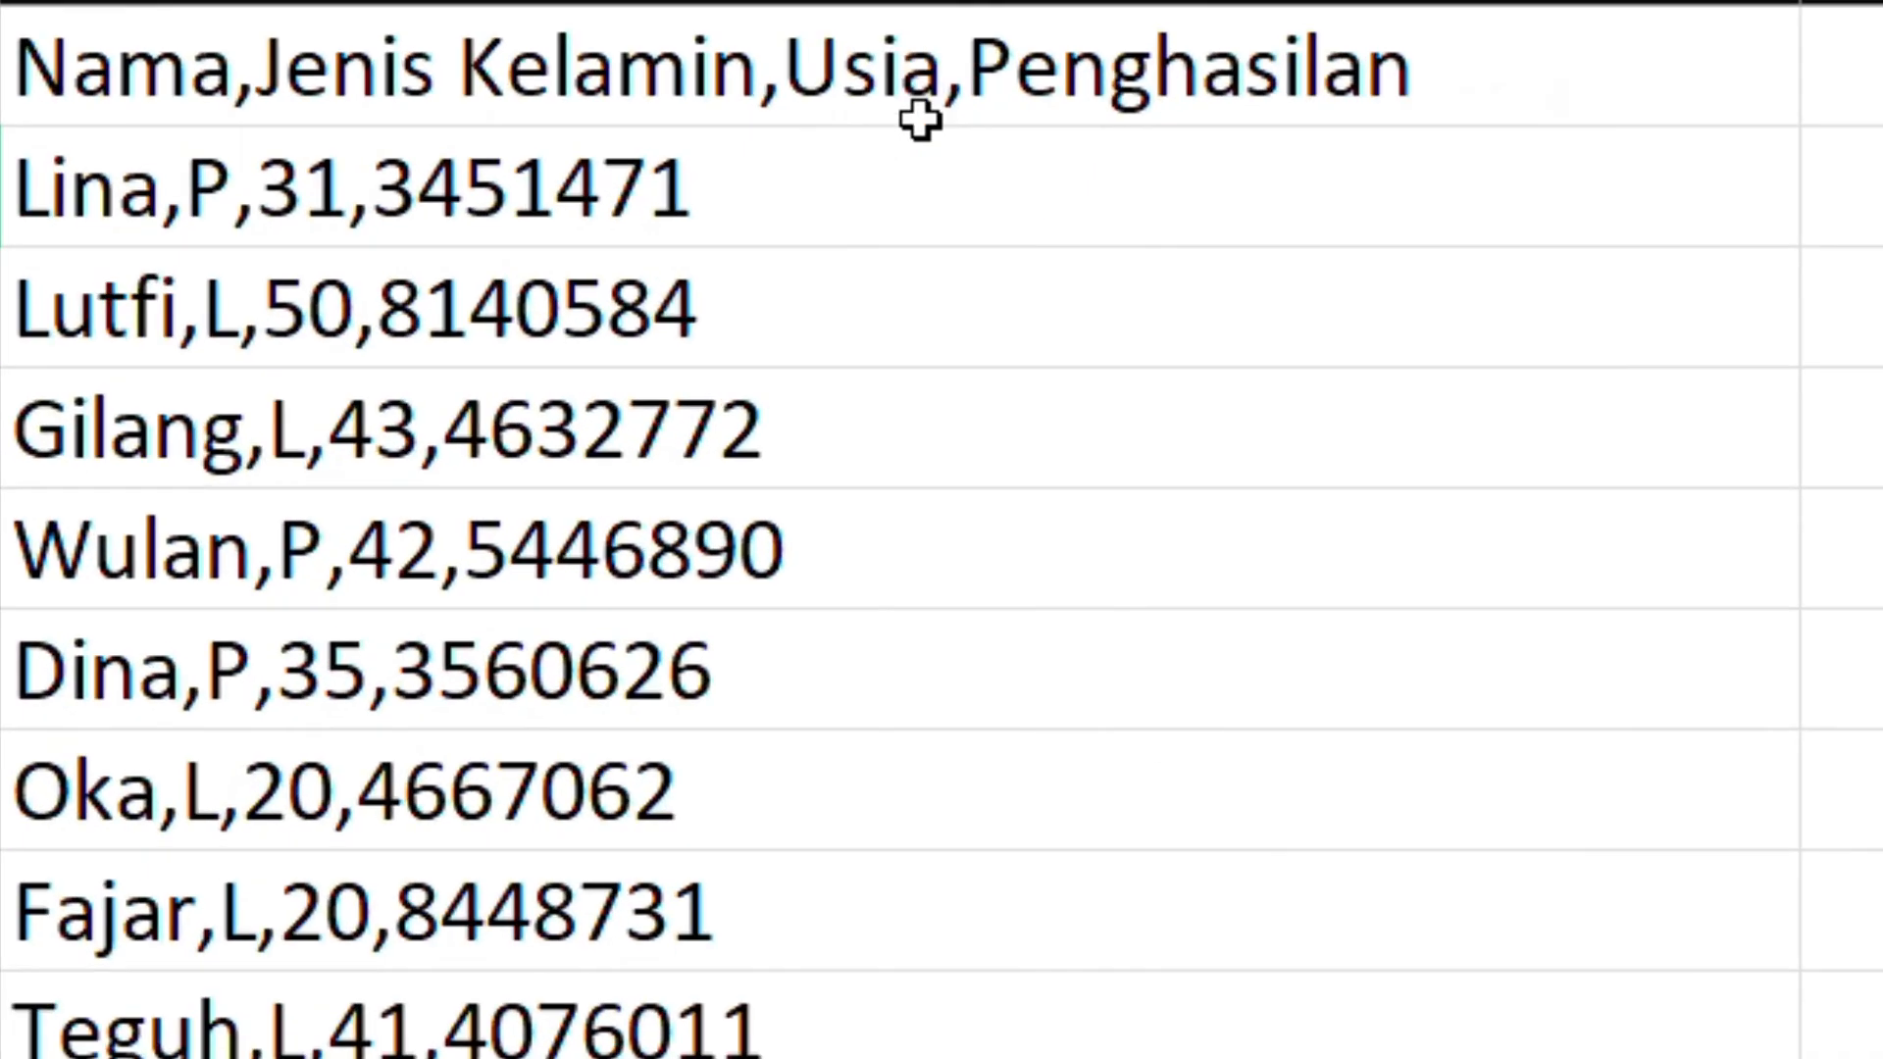
click(354, 398)
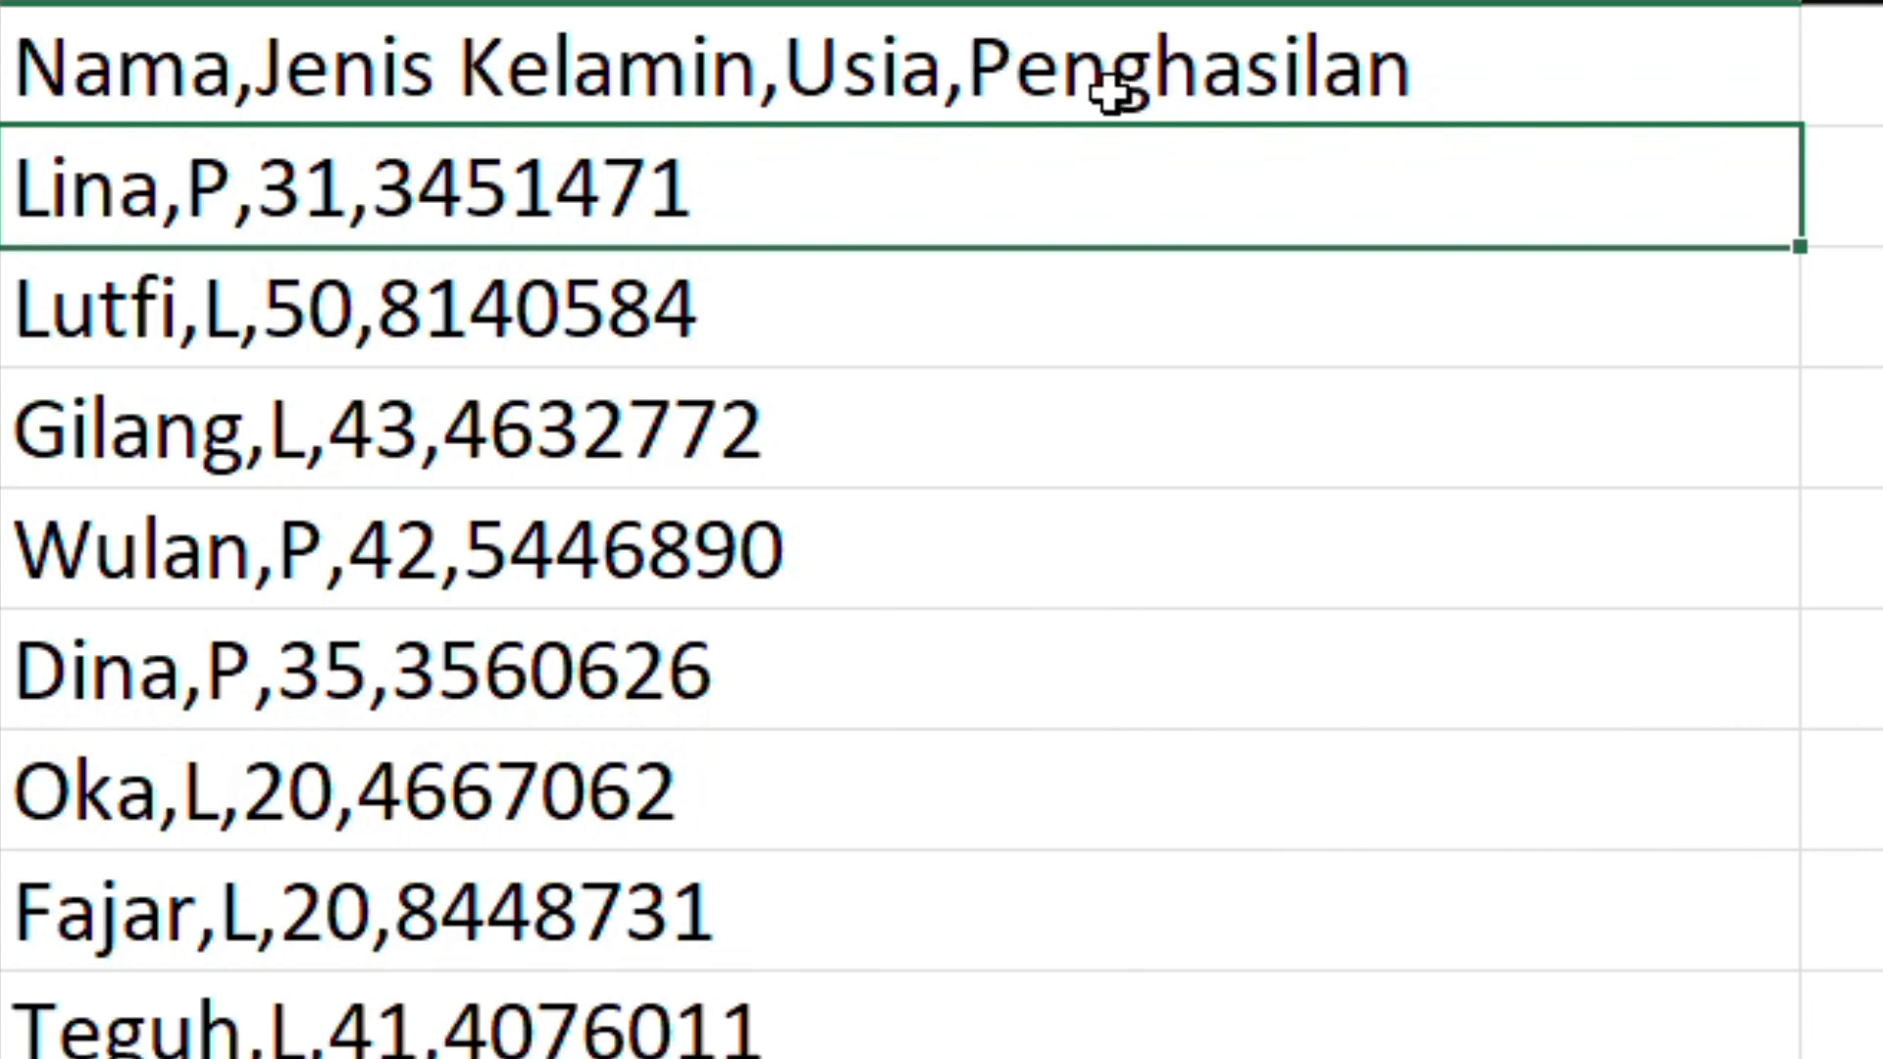
click(761, 277)
click(84, 204)
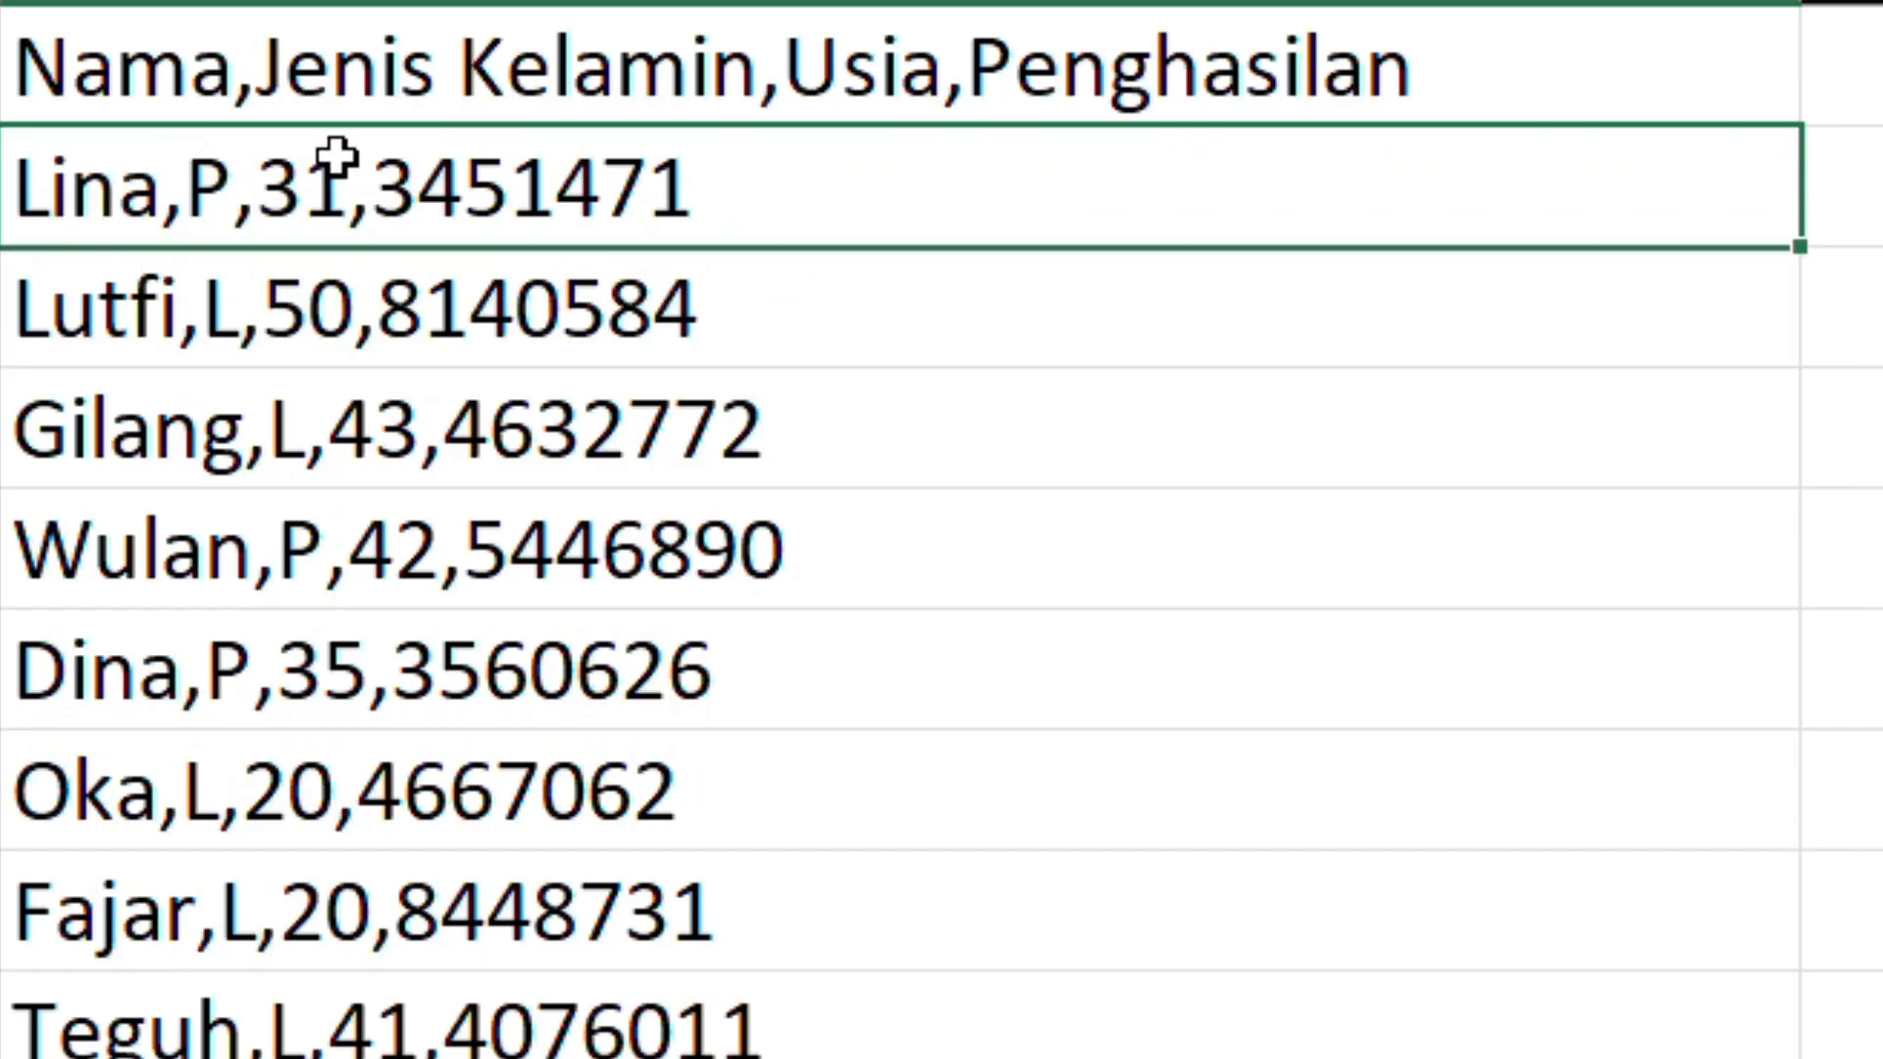
click(1097, 348)
click(1072, 468)
click(1084, 570)
click(1059, 739)
click(1030, 870)
click(1009, 1039)
scroll(996, 853, down, 5)
scroll(995, 853, down, 5)
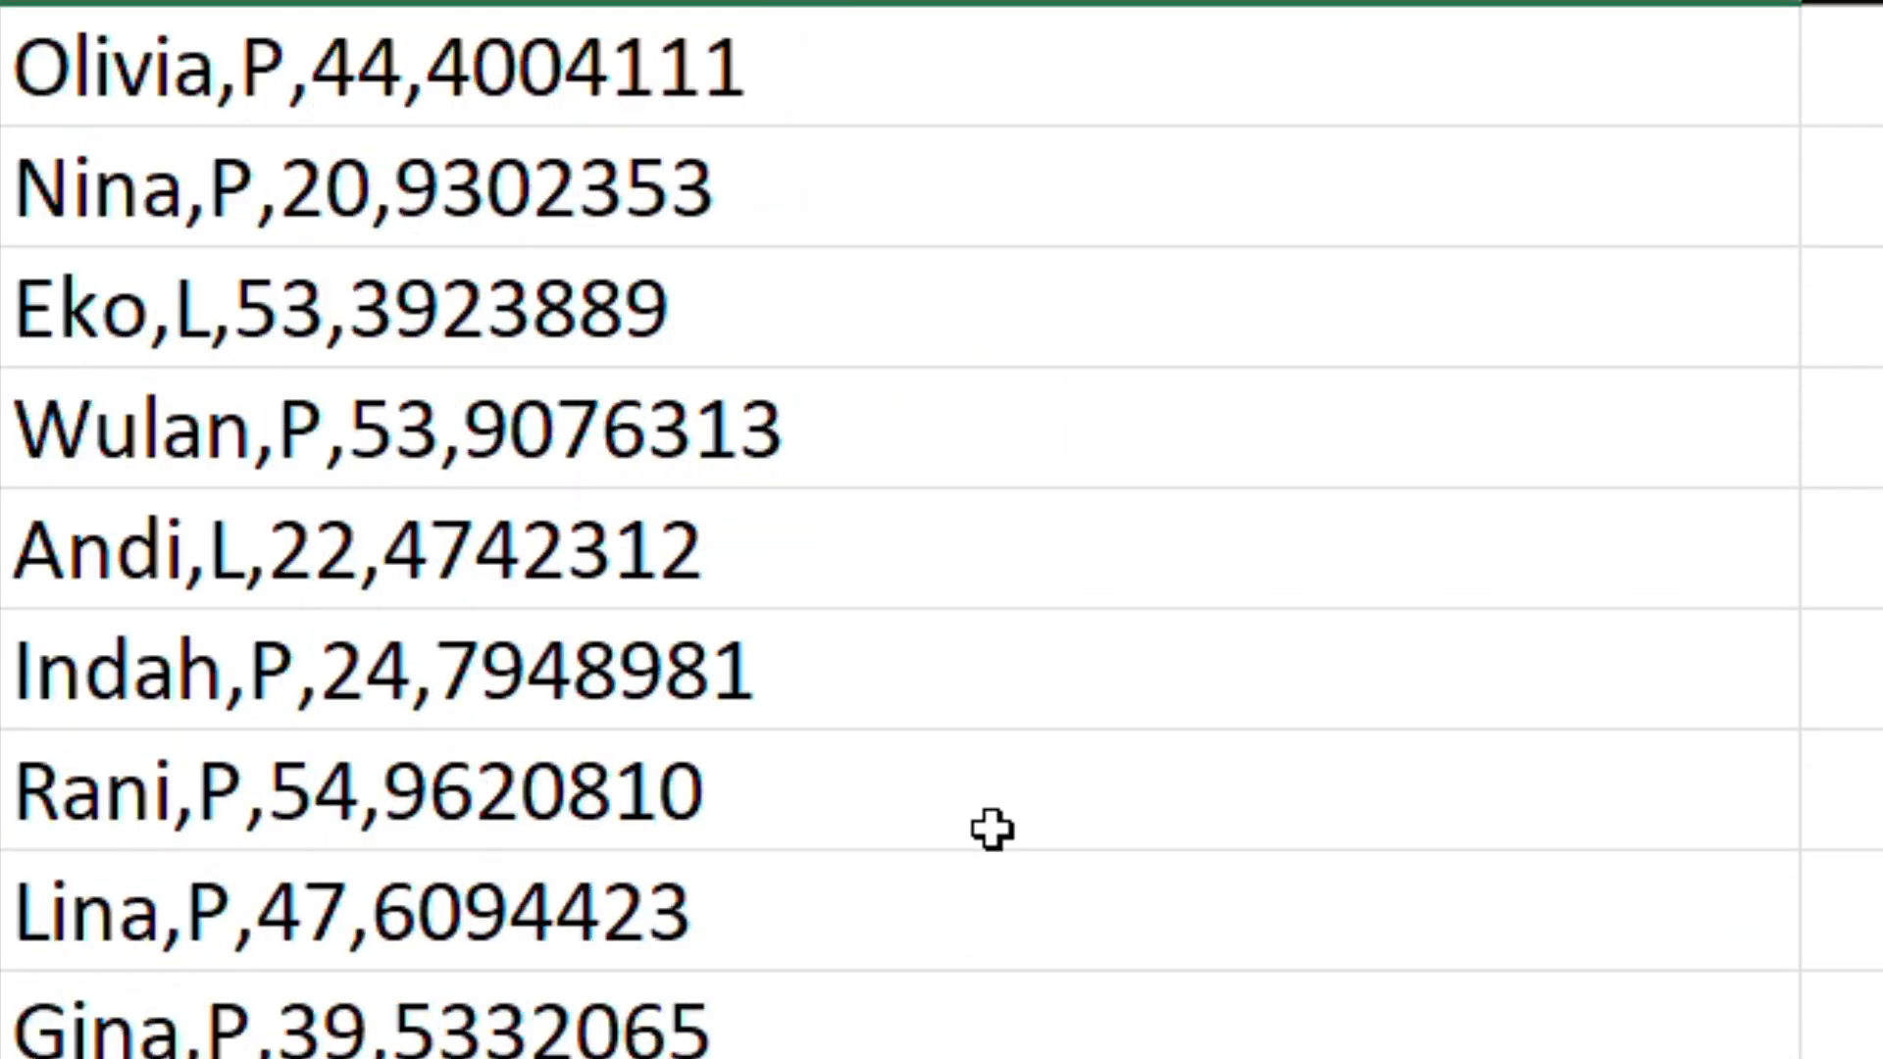
scroll(967, 815, up, 10)
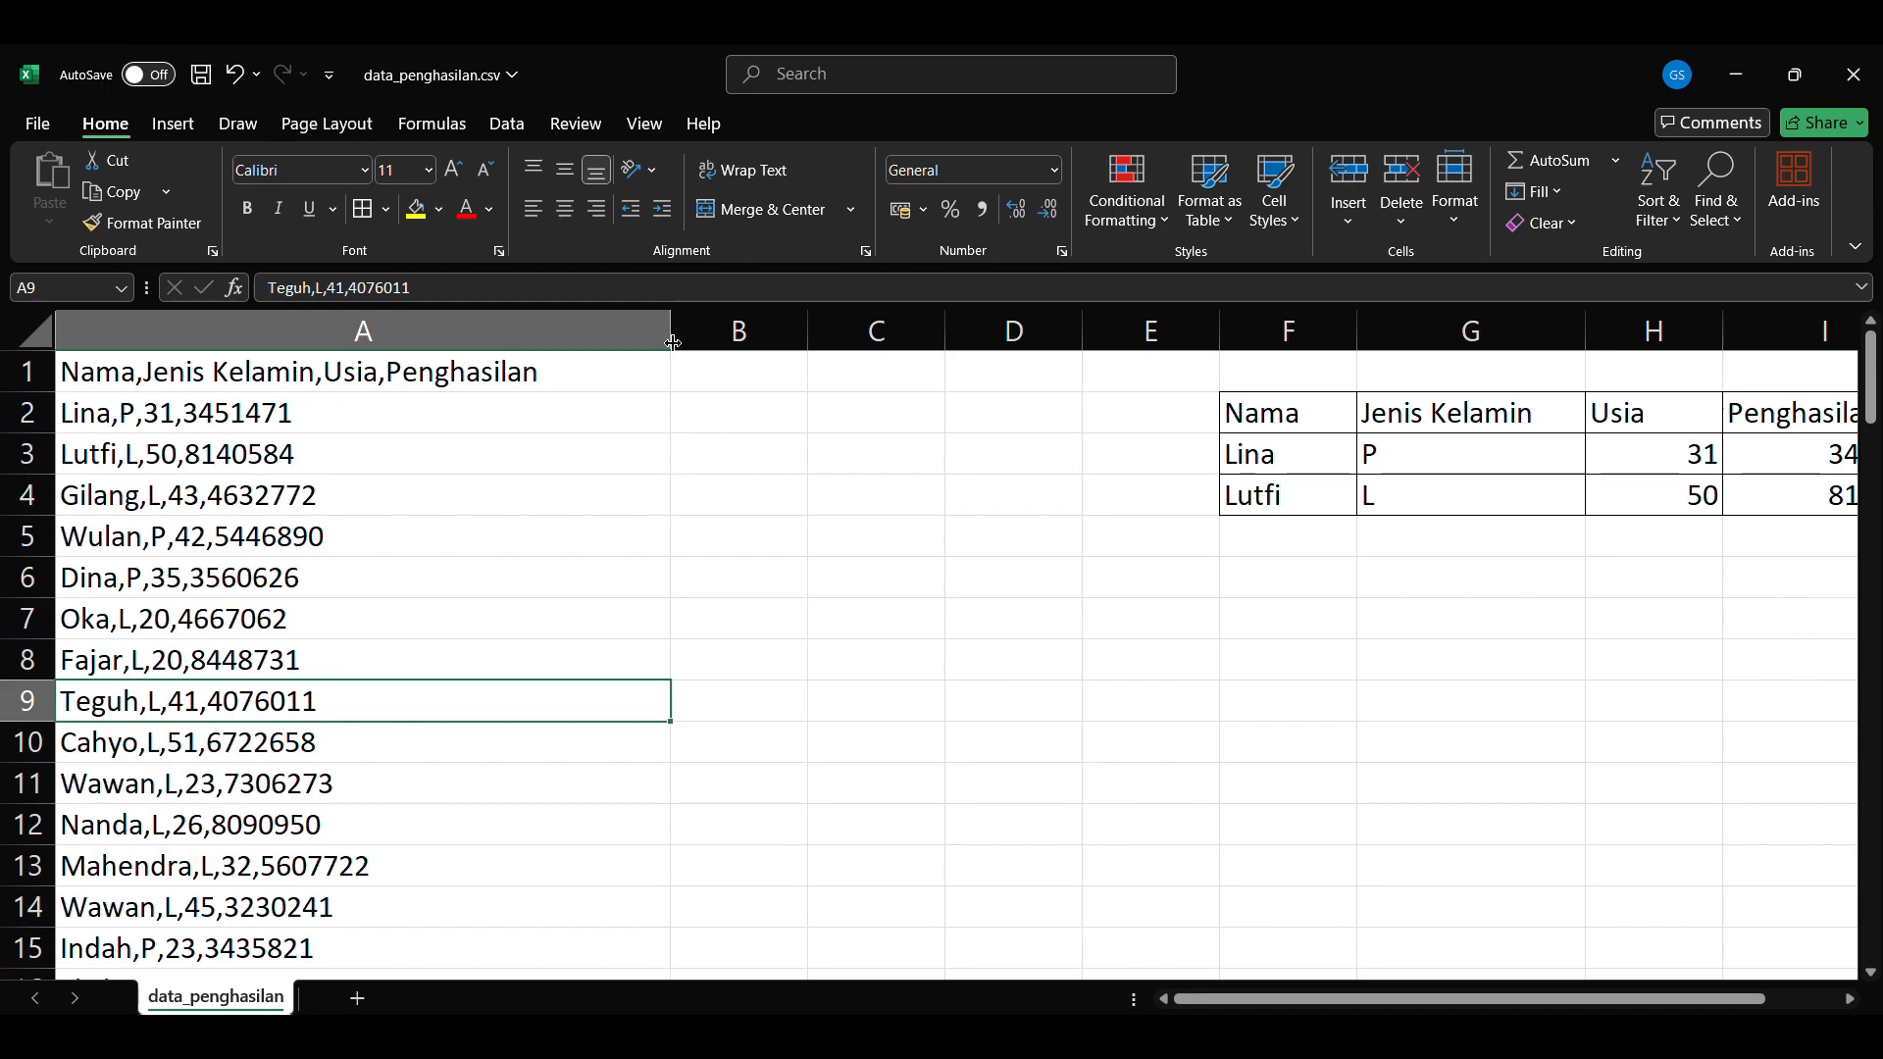
drag(673, 332, 453, 345)
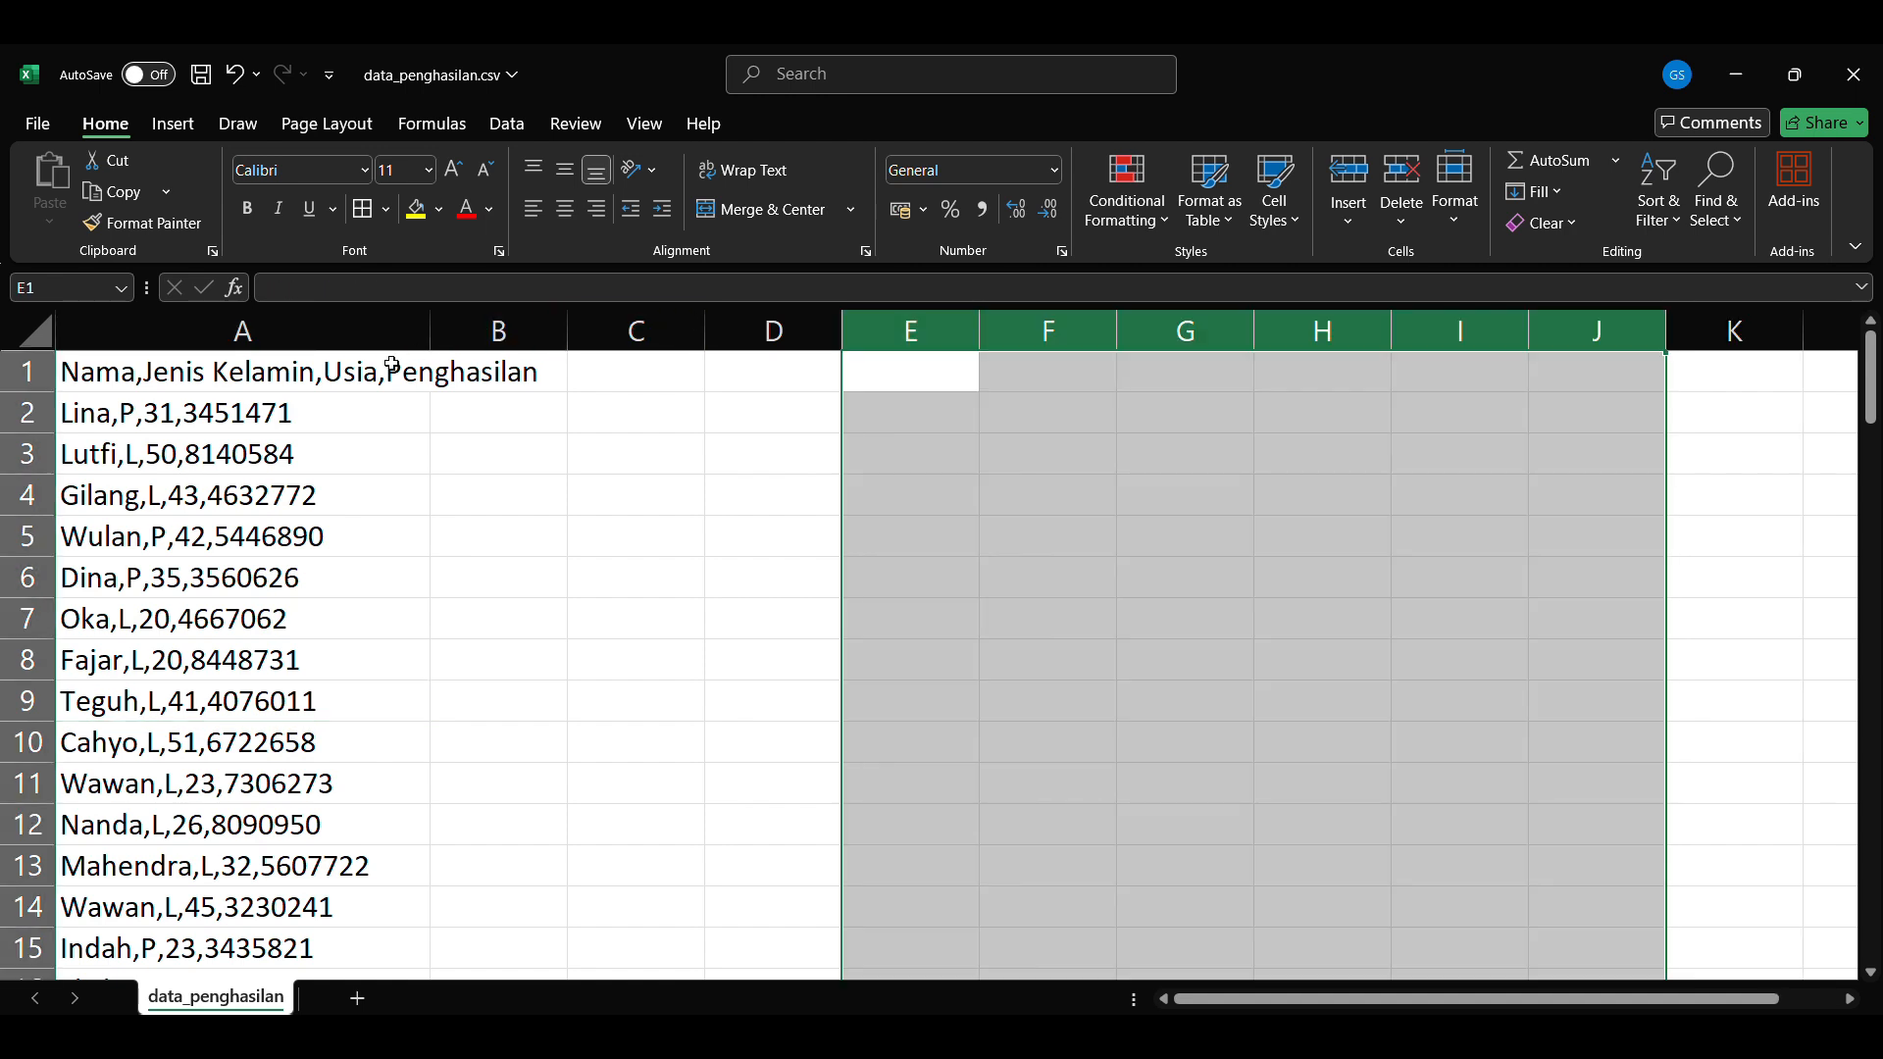
Step: Split all the comma-separated records in column A into separate columns using Text to Columns with the Delimited type and the Comma delimiter
click(217, 373)
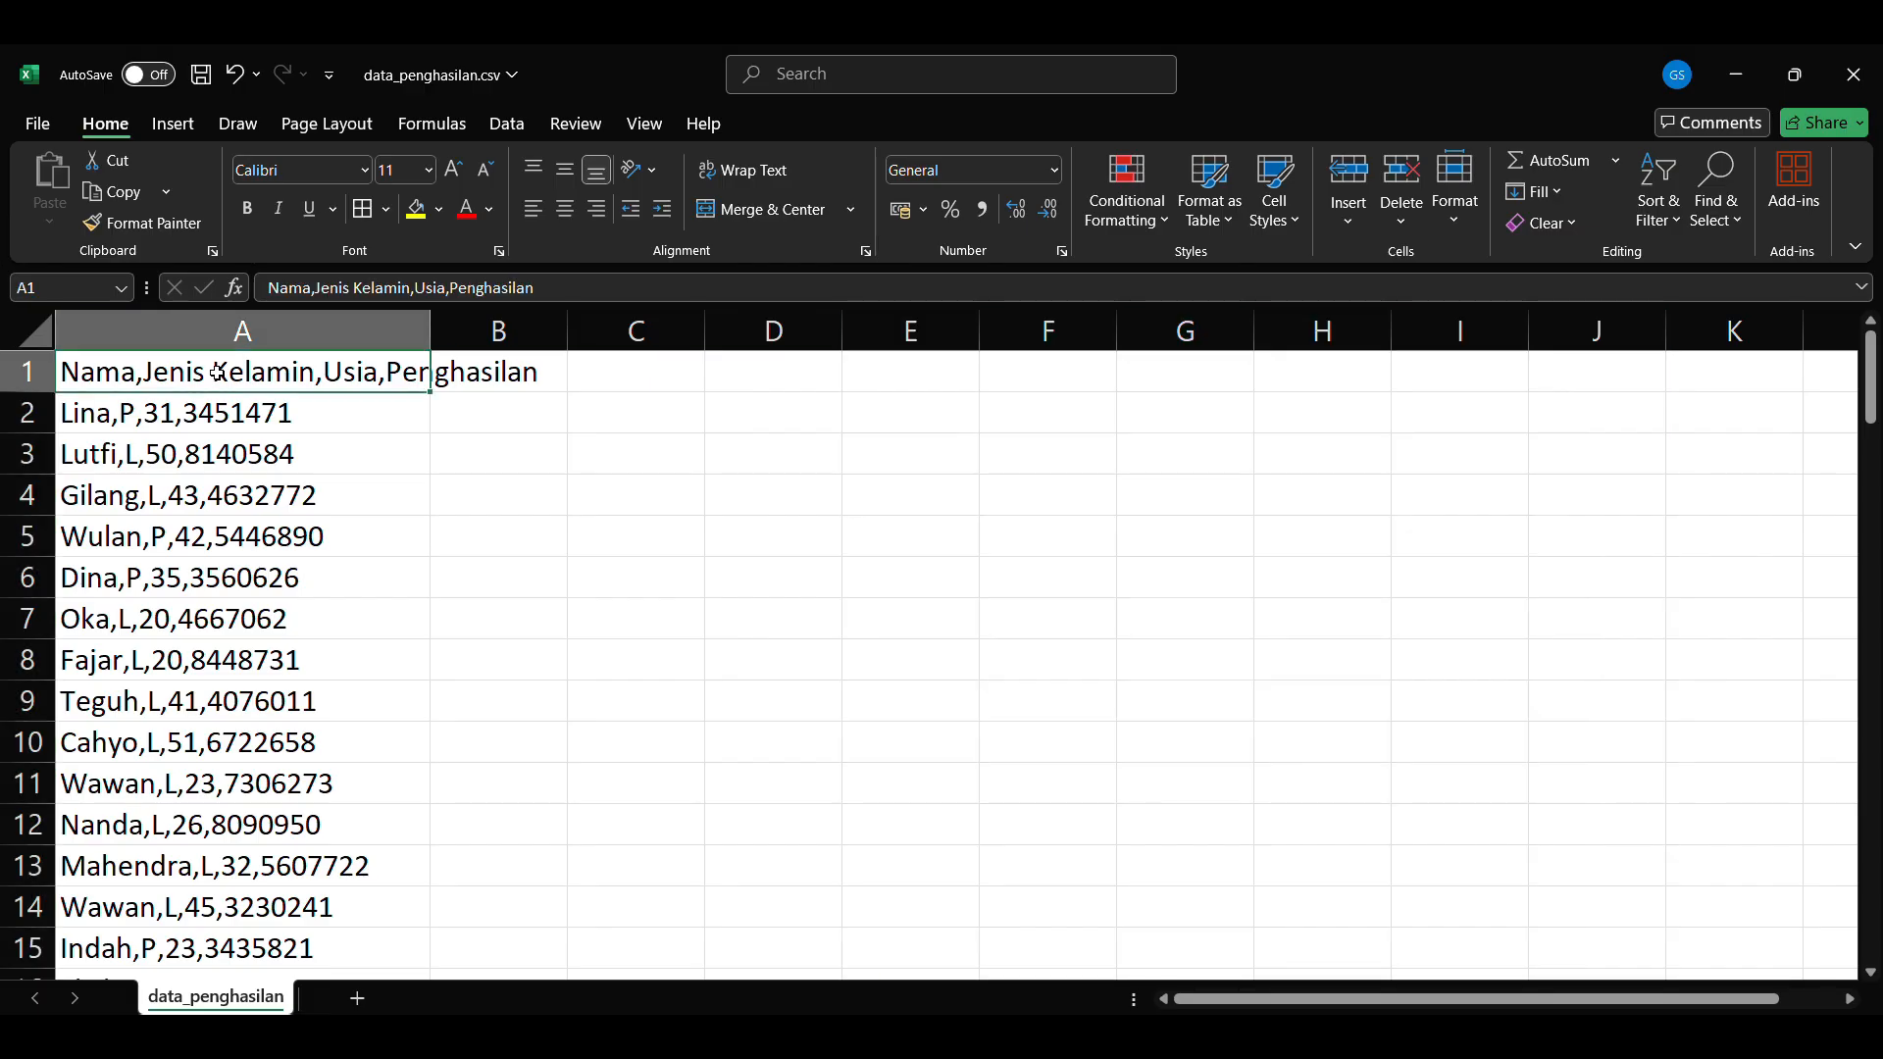
key(ctrl+shift+Down)
key(ctrl+c)
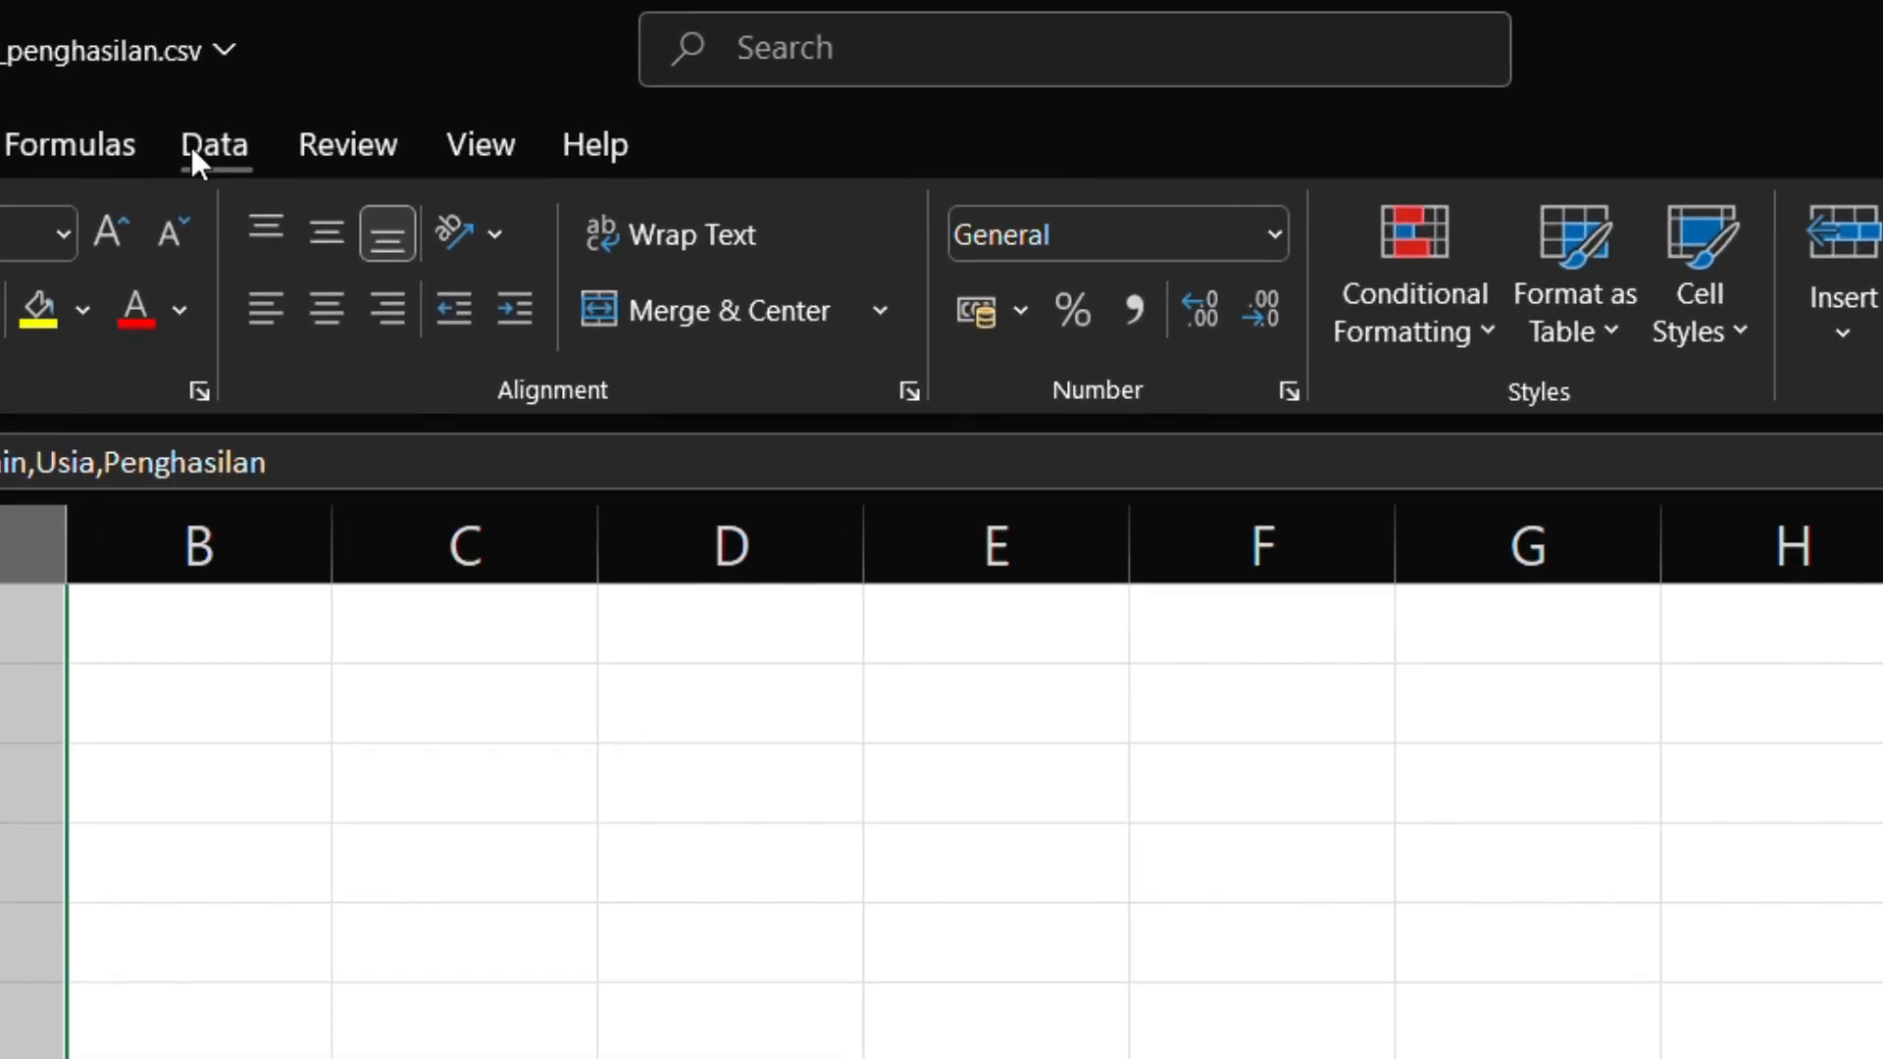
click(495, 125)
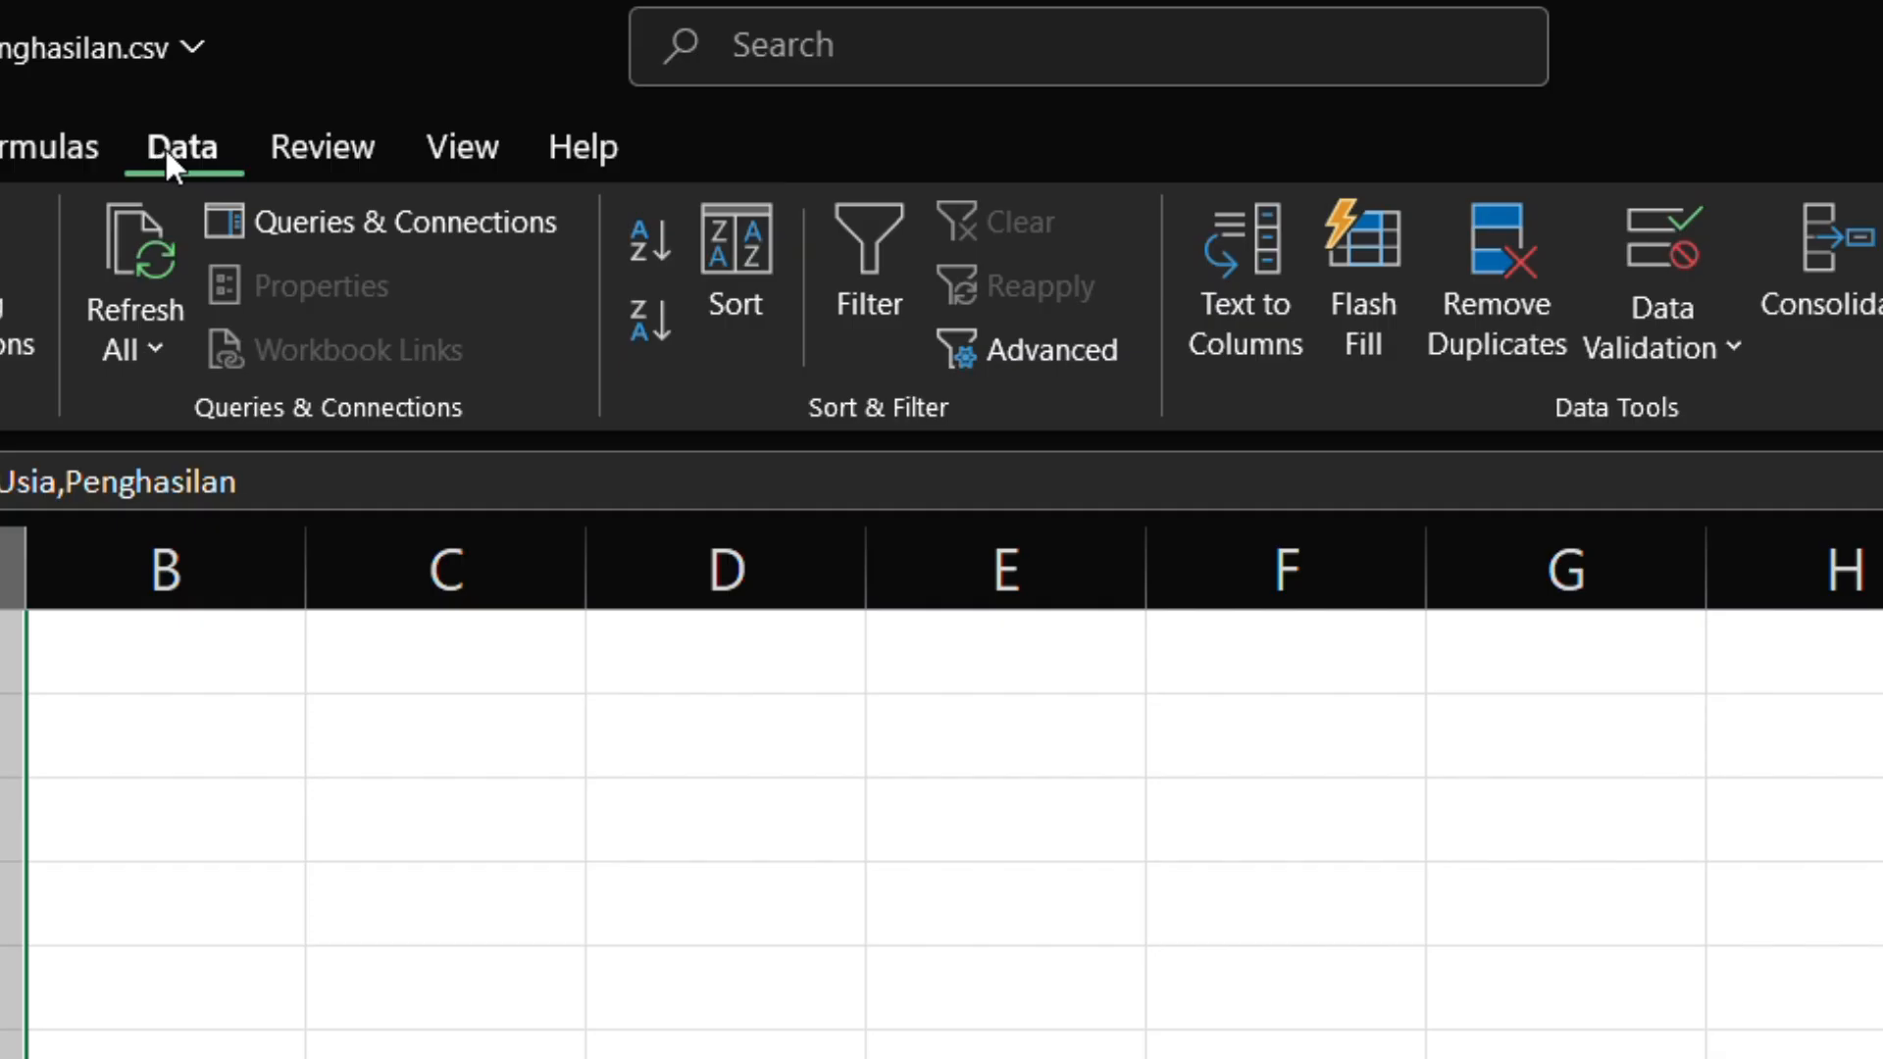
click(1267, 351)
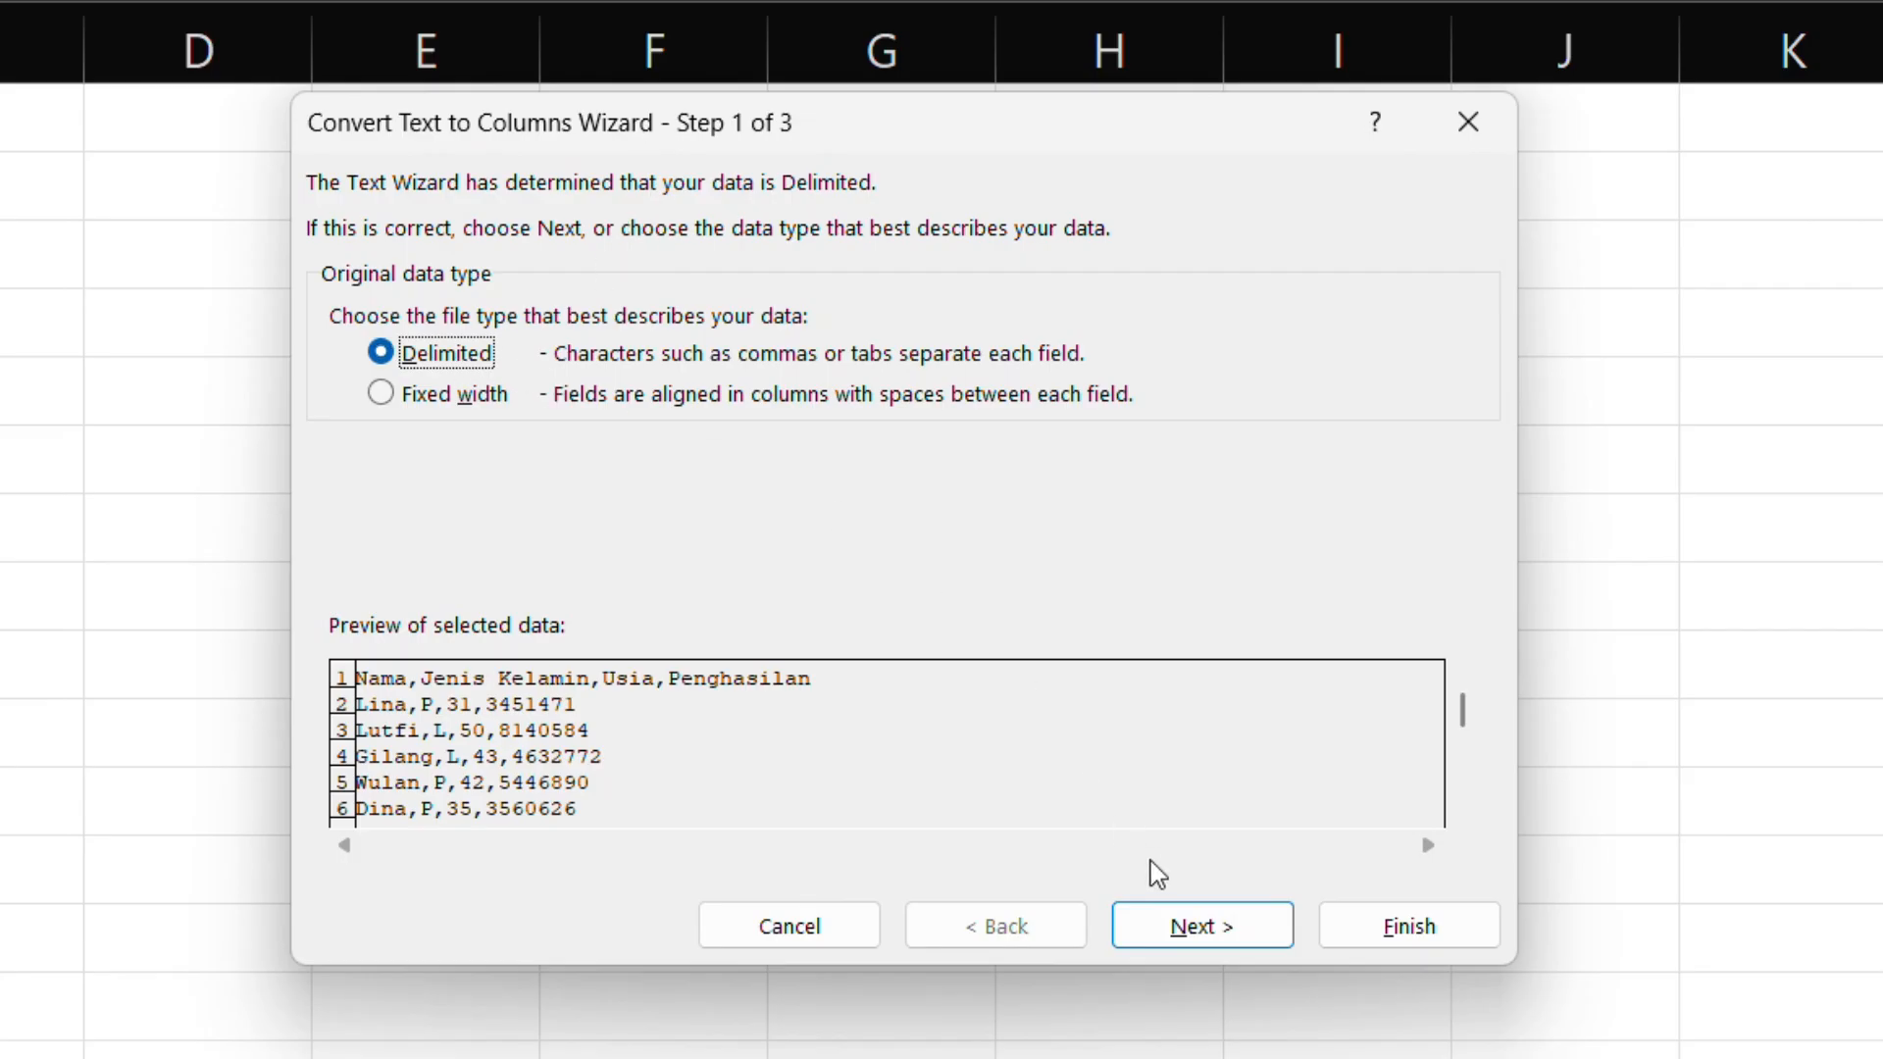
click(1198, 928)
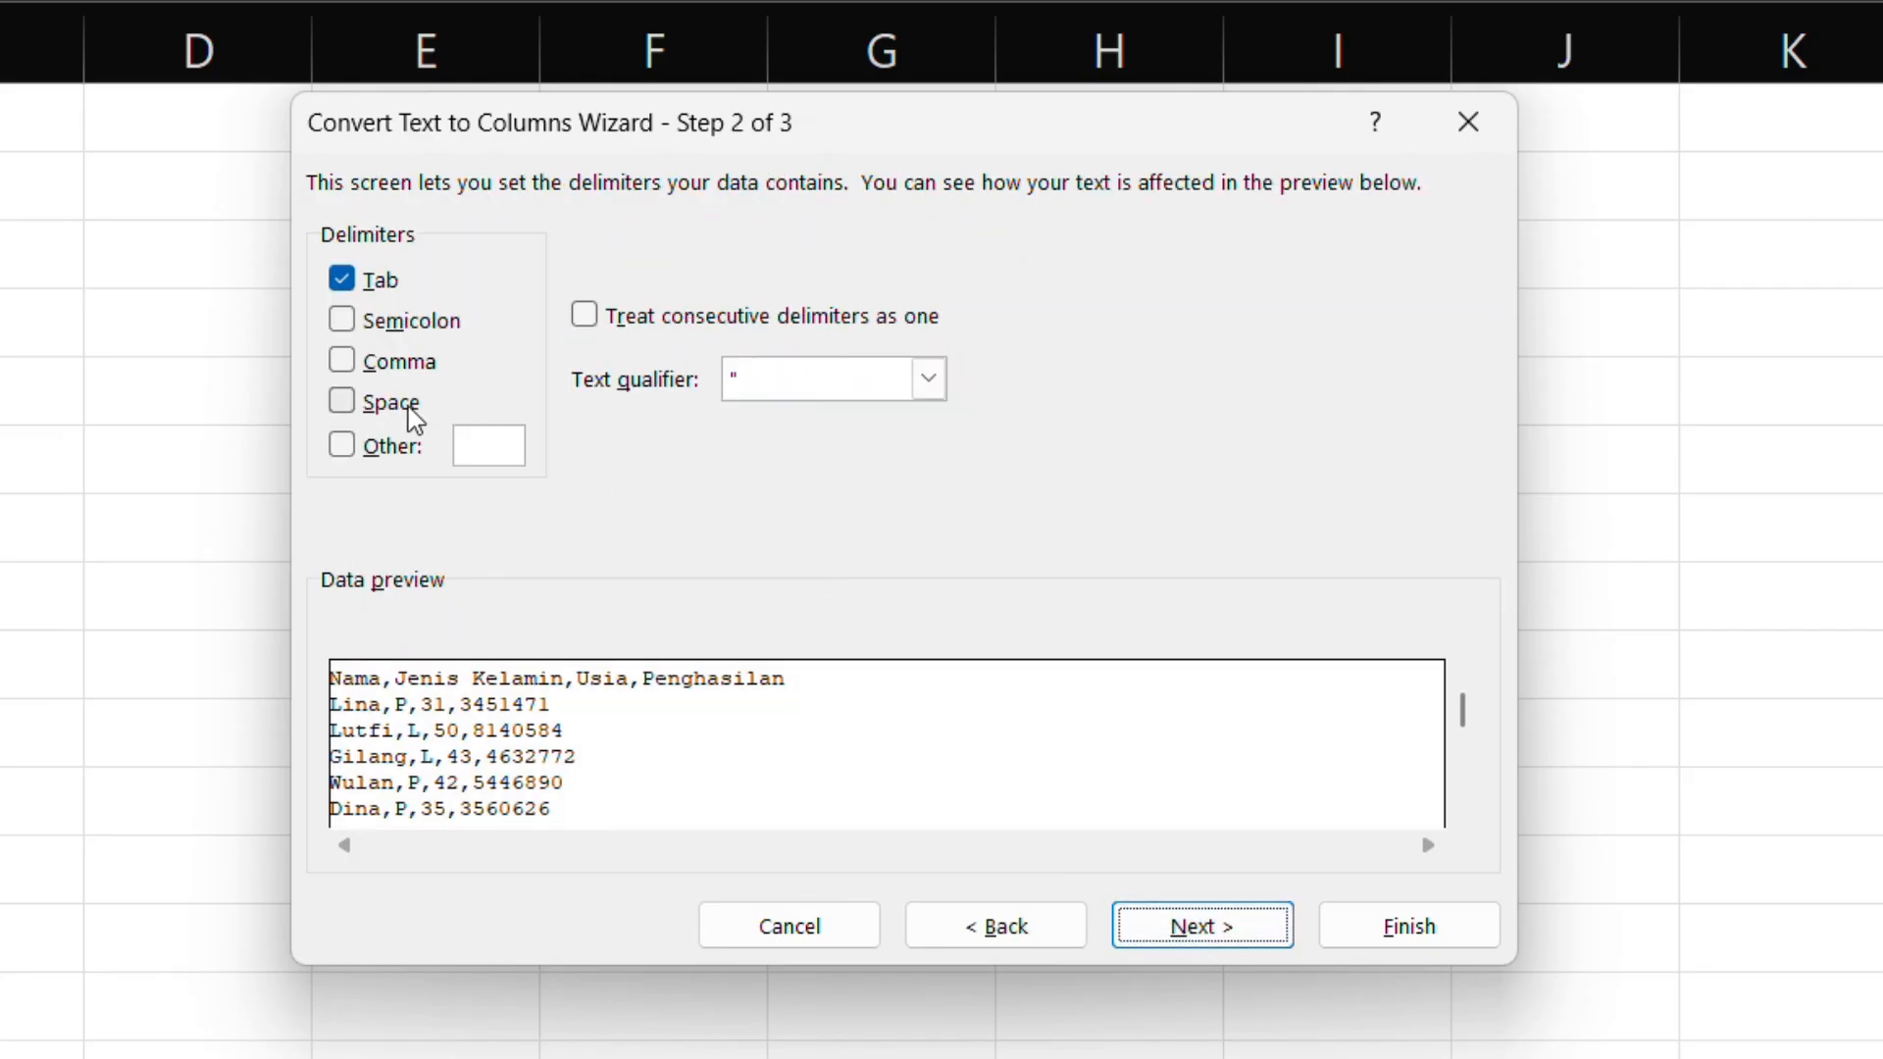
click(380, 371)
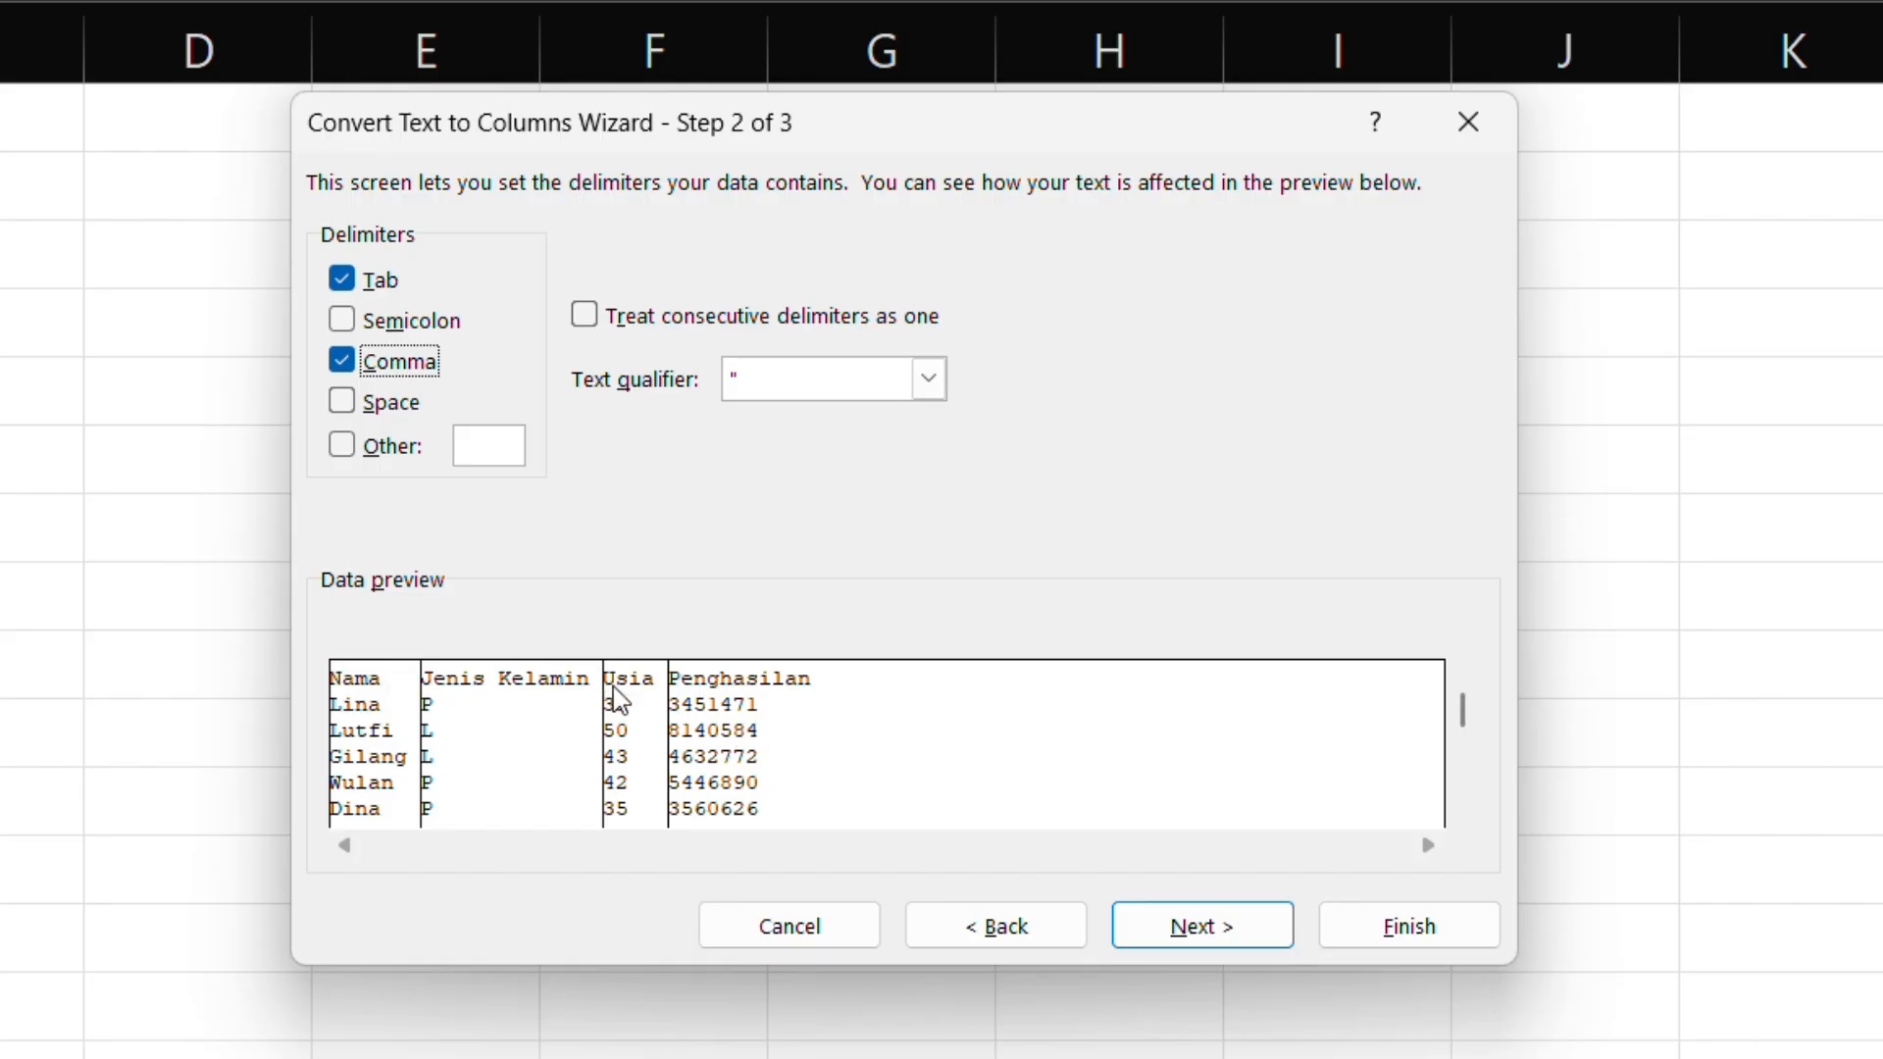
click(1257, 928)
click(1363, 926)
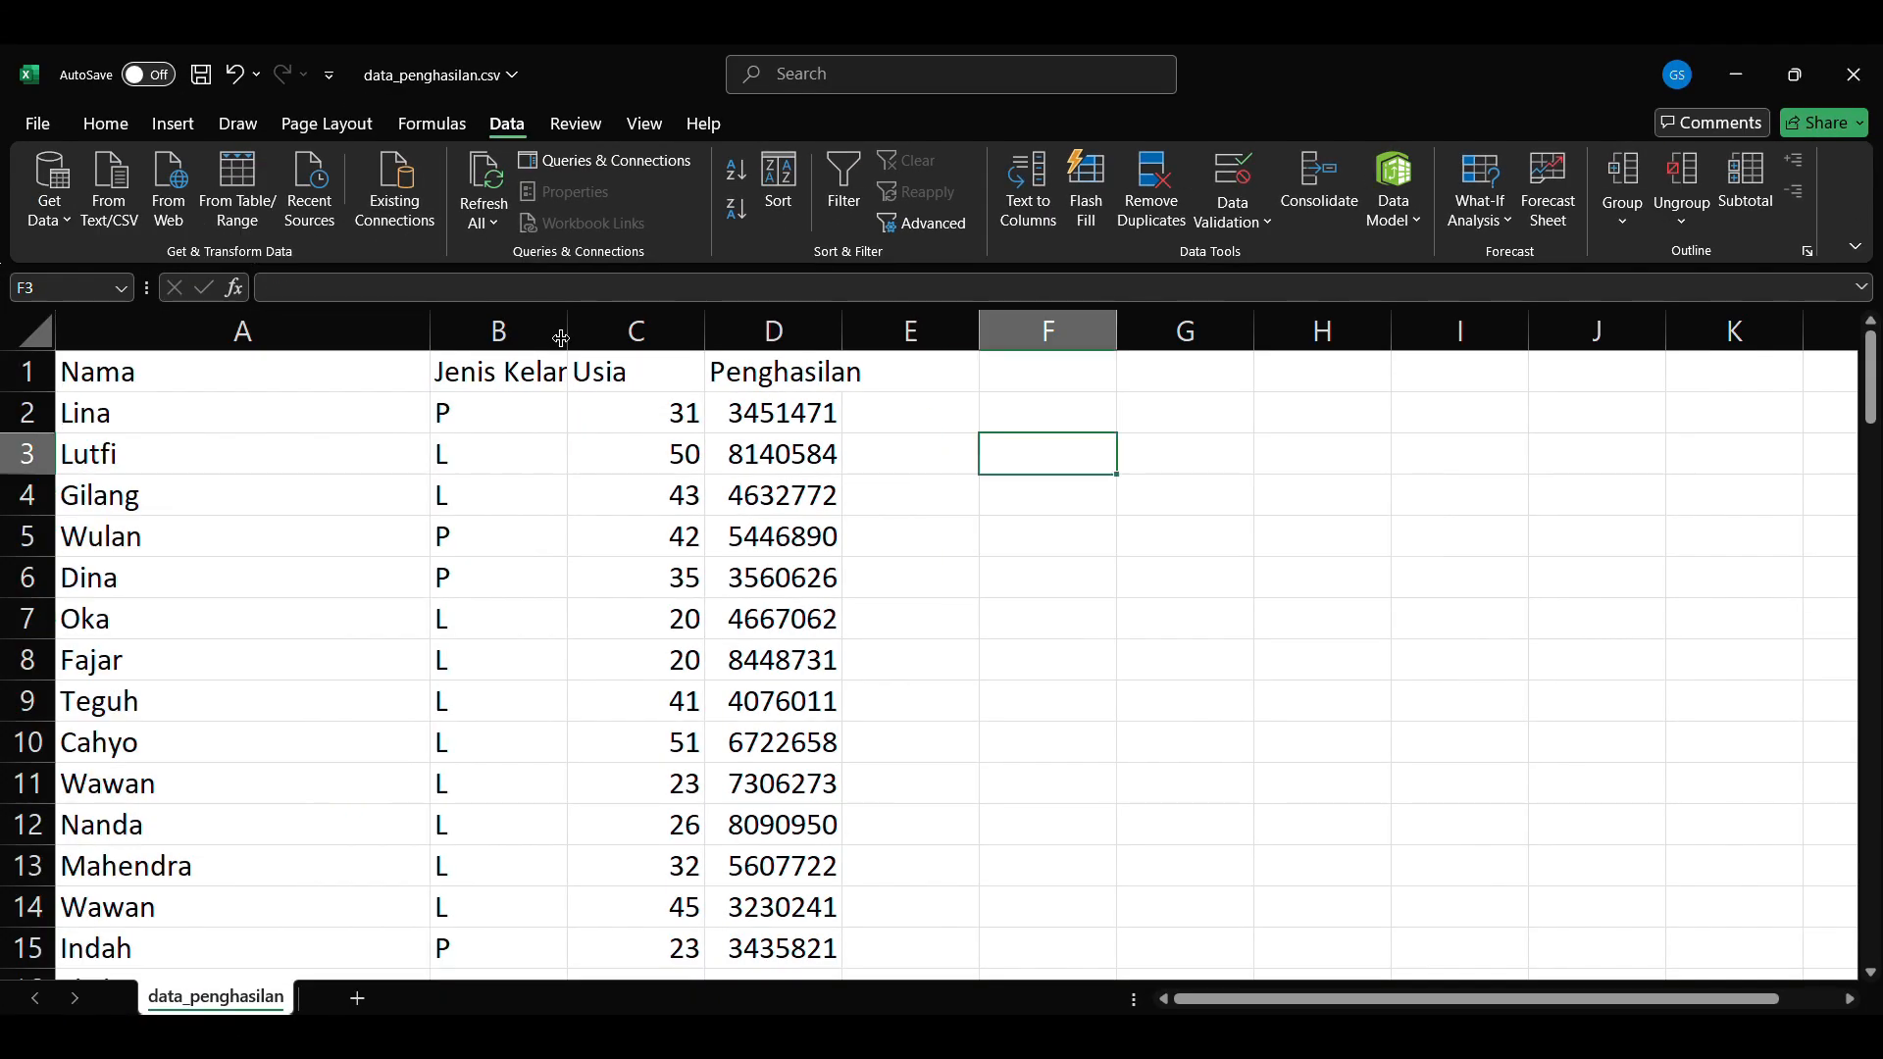
Step: Widen the Jenis Kelamin and Penghasilan columns so that their headers fit fully
drag(563, 335, 767, 335)
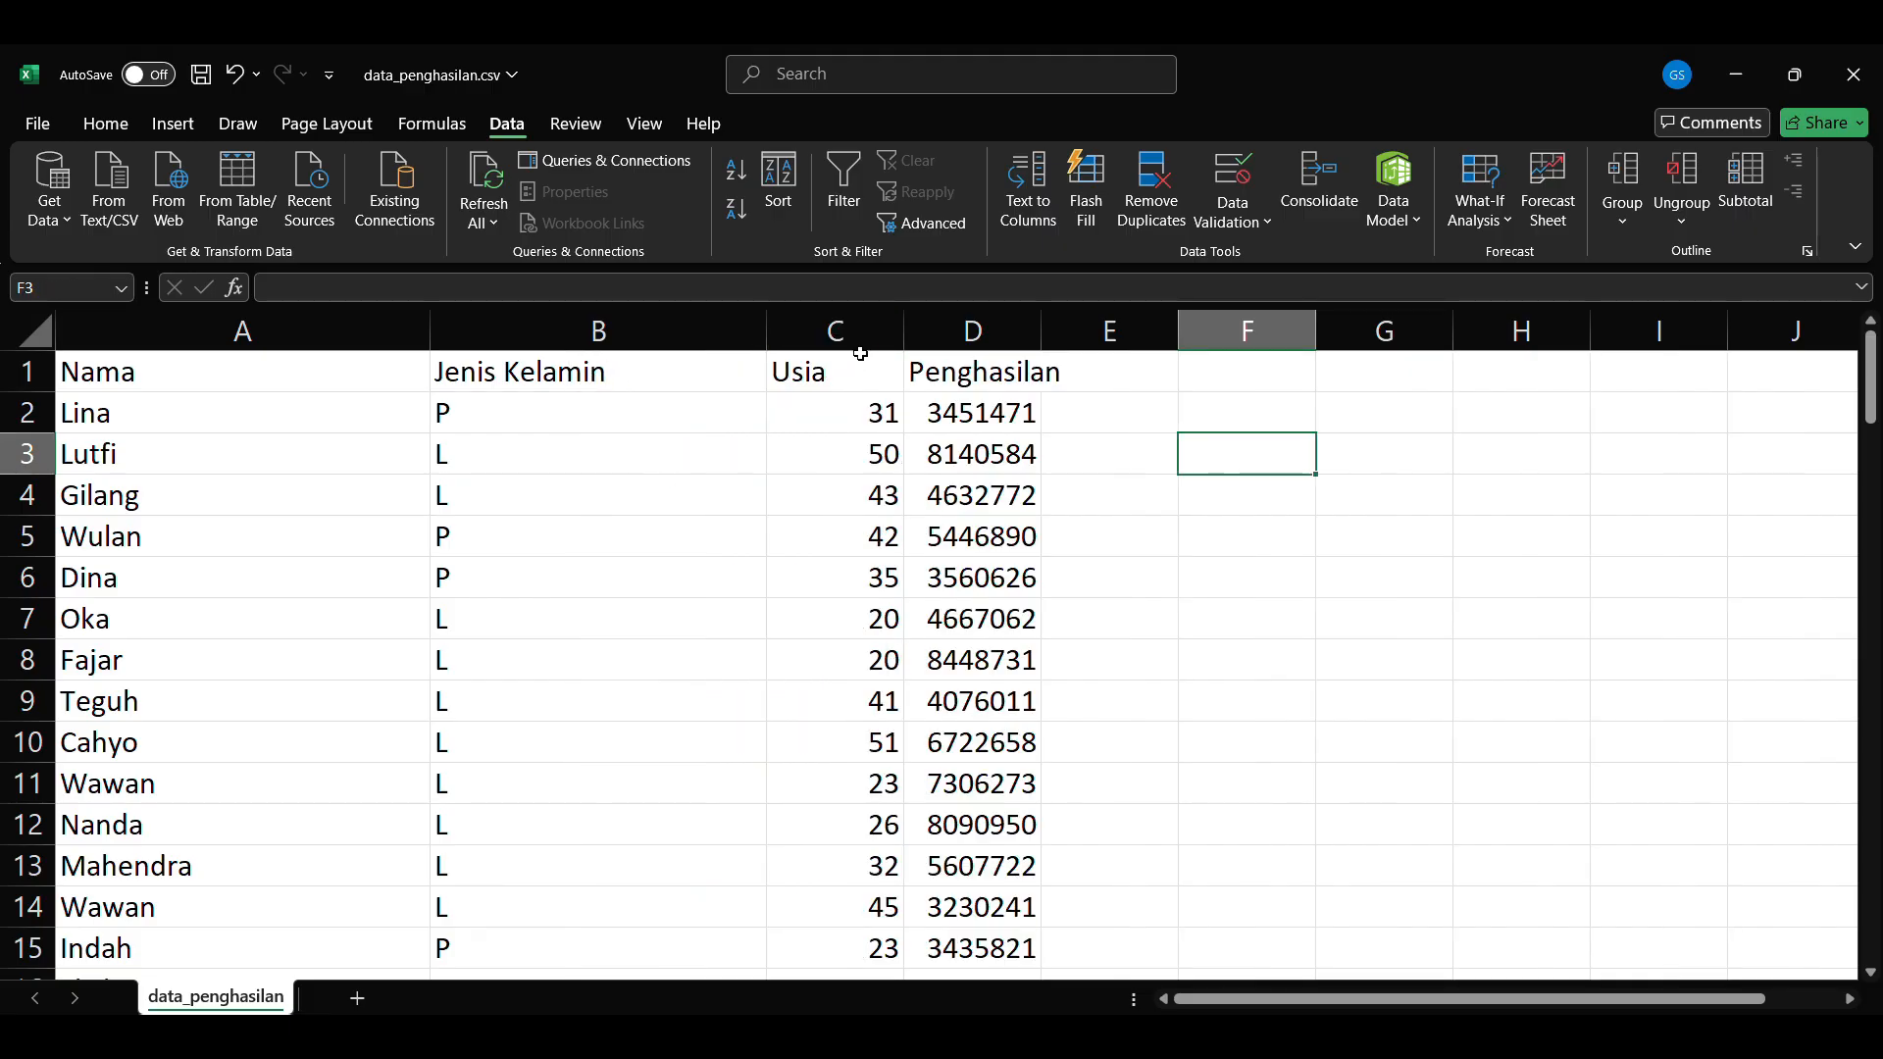
drag(1042, 330, 1174, 330)
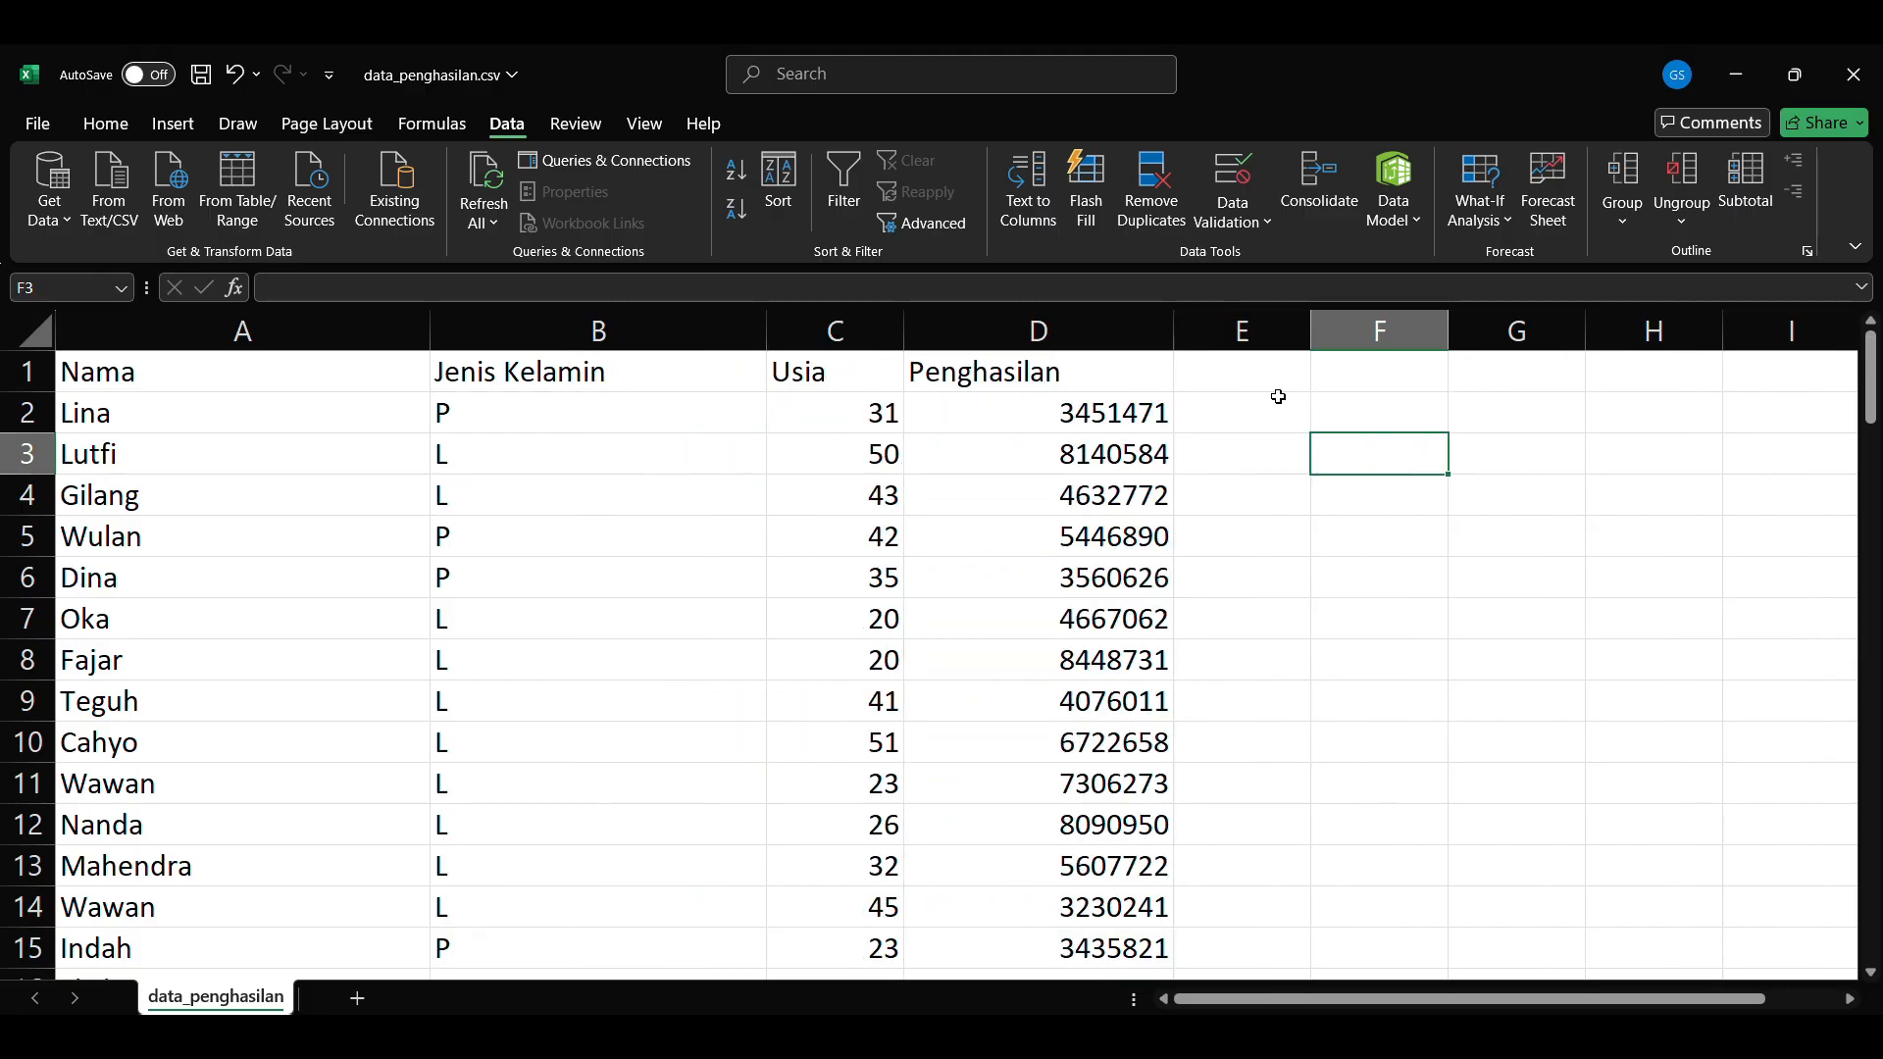
click(384, 380)
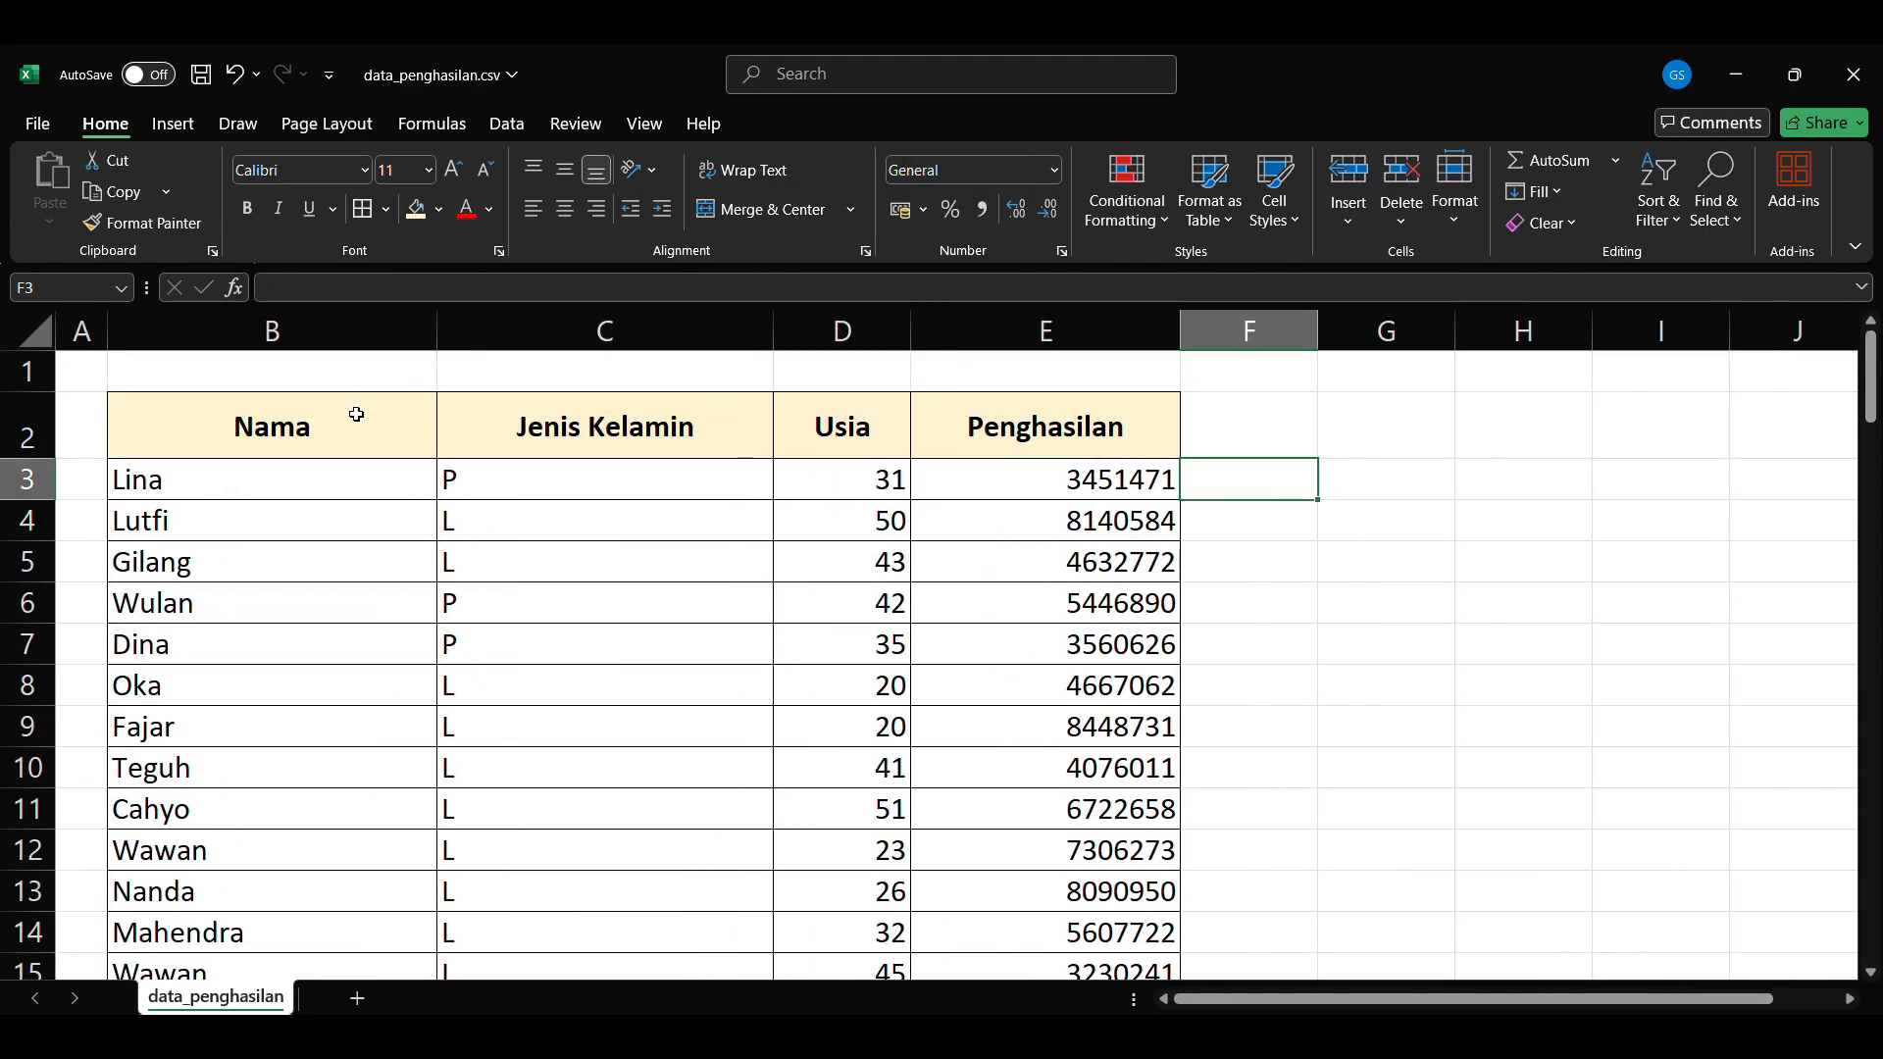
Step: Look through the formatted income table and save it in the data_penghasilan.csv file
click(357, 412)
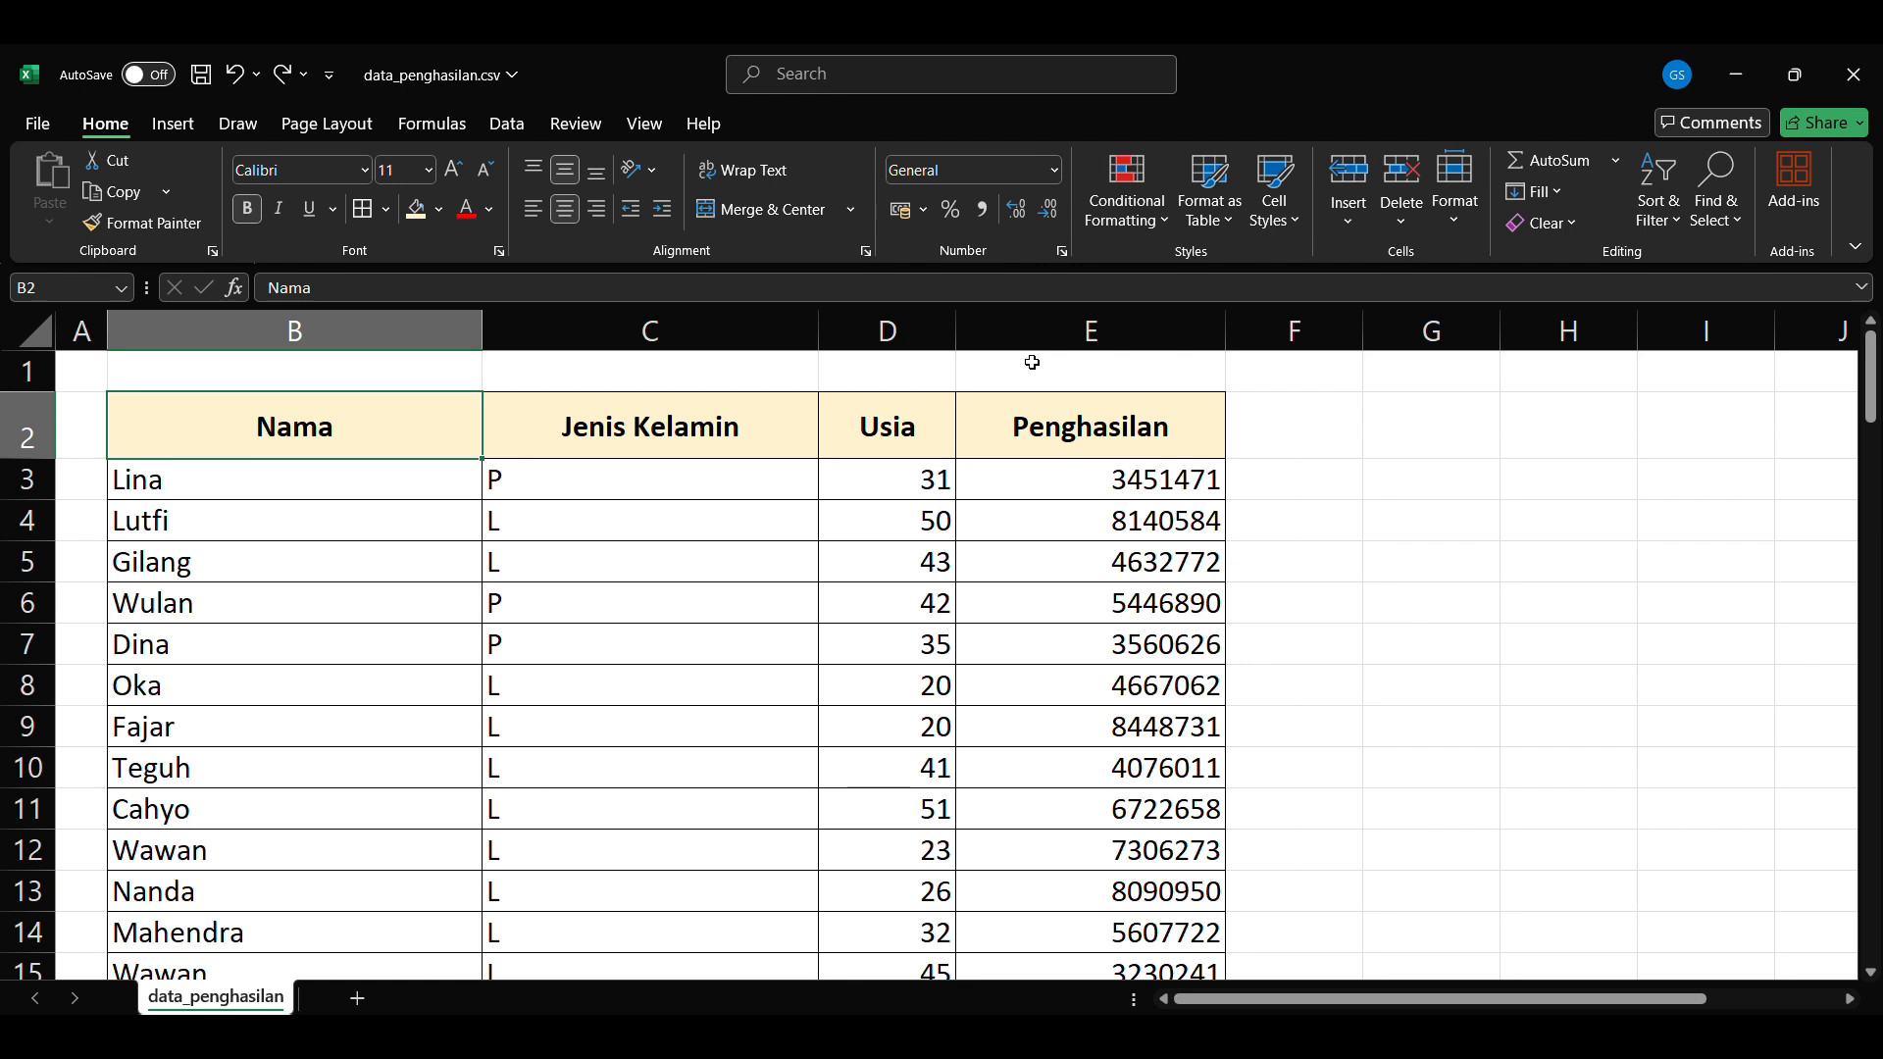
scroll(1061, 452, down, 20)
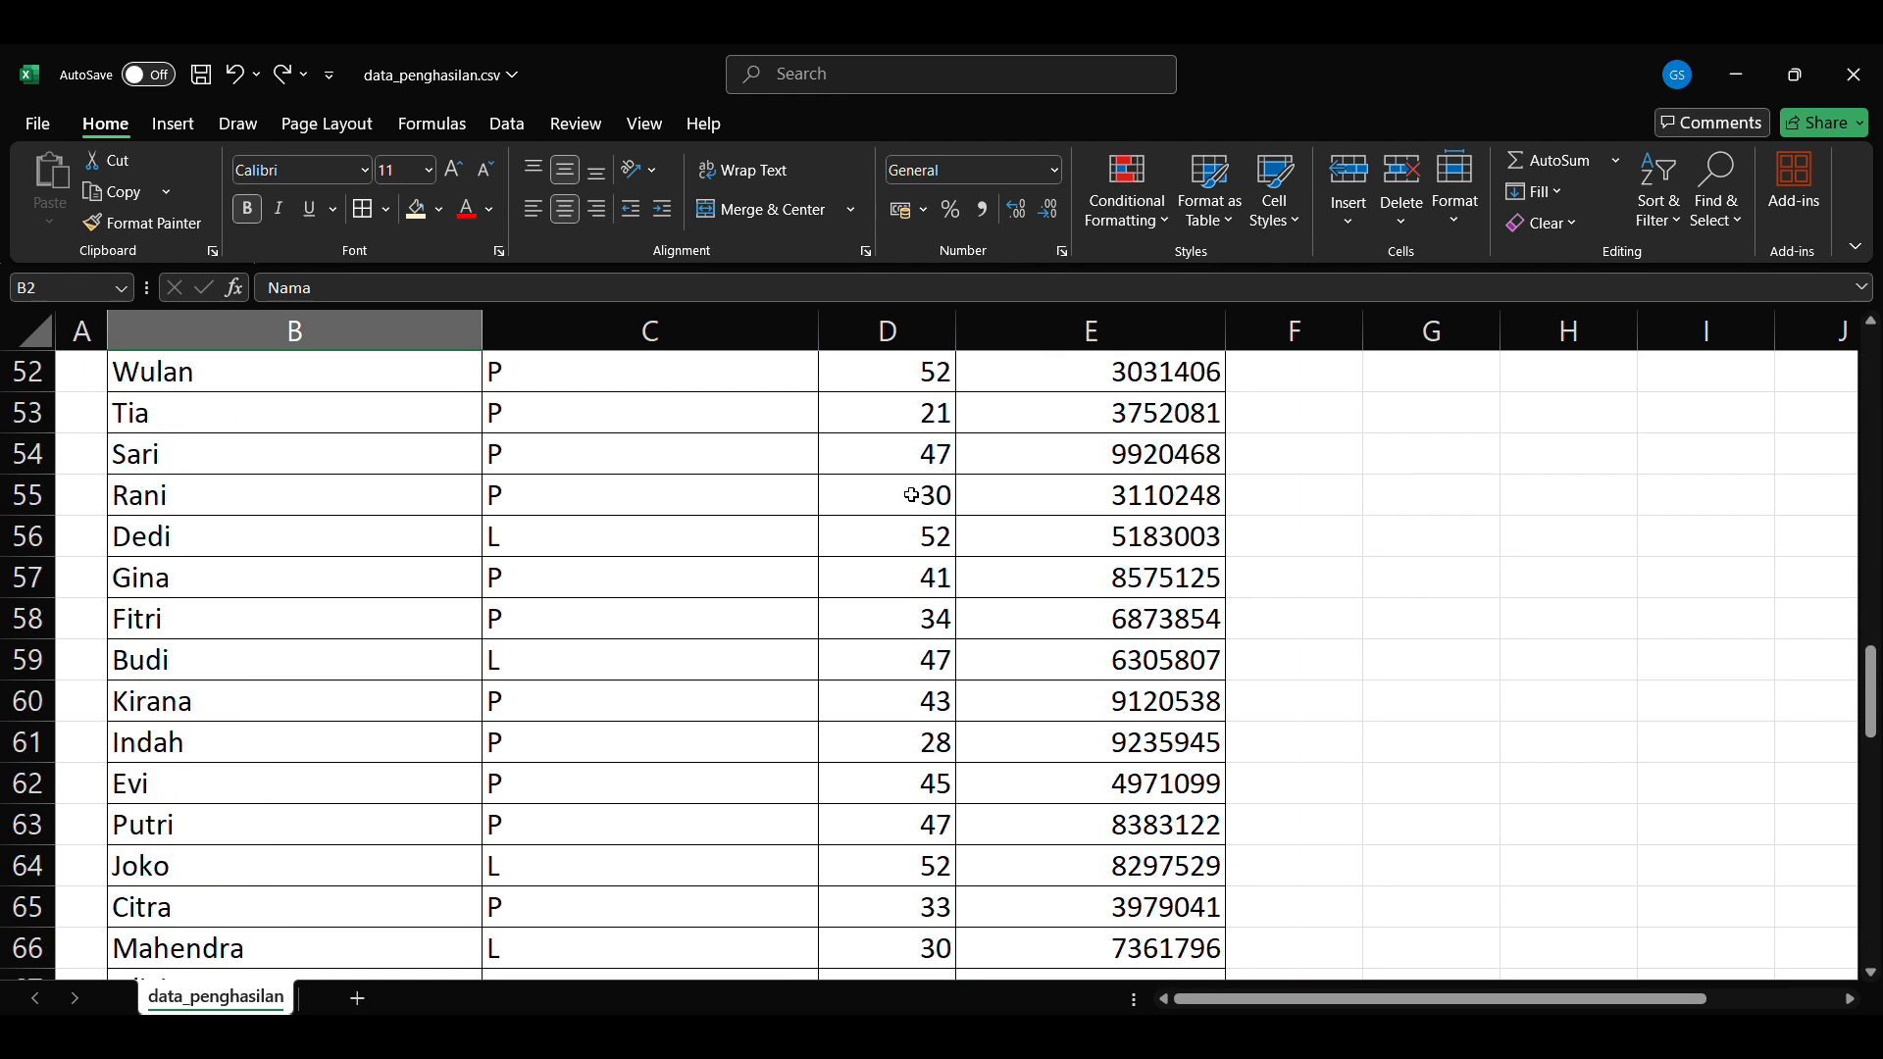
scroll(842, 491, up, 20)
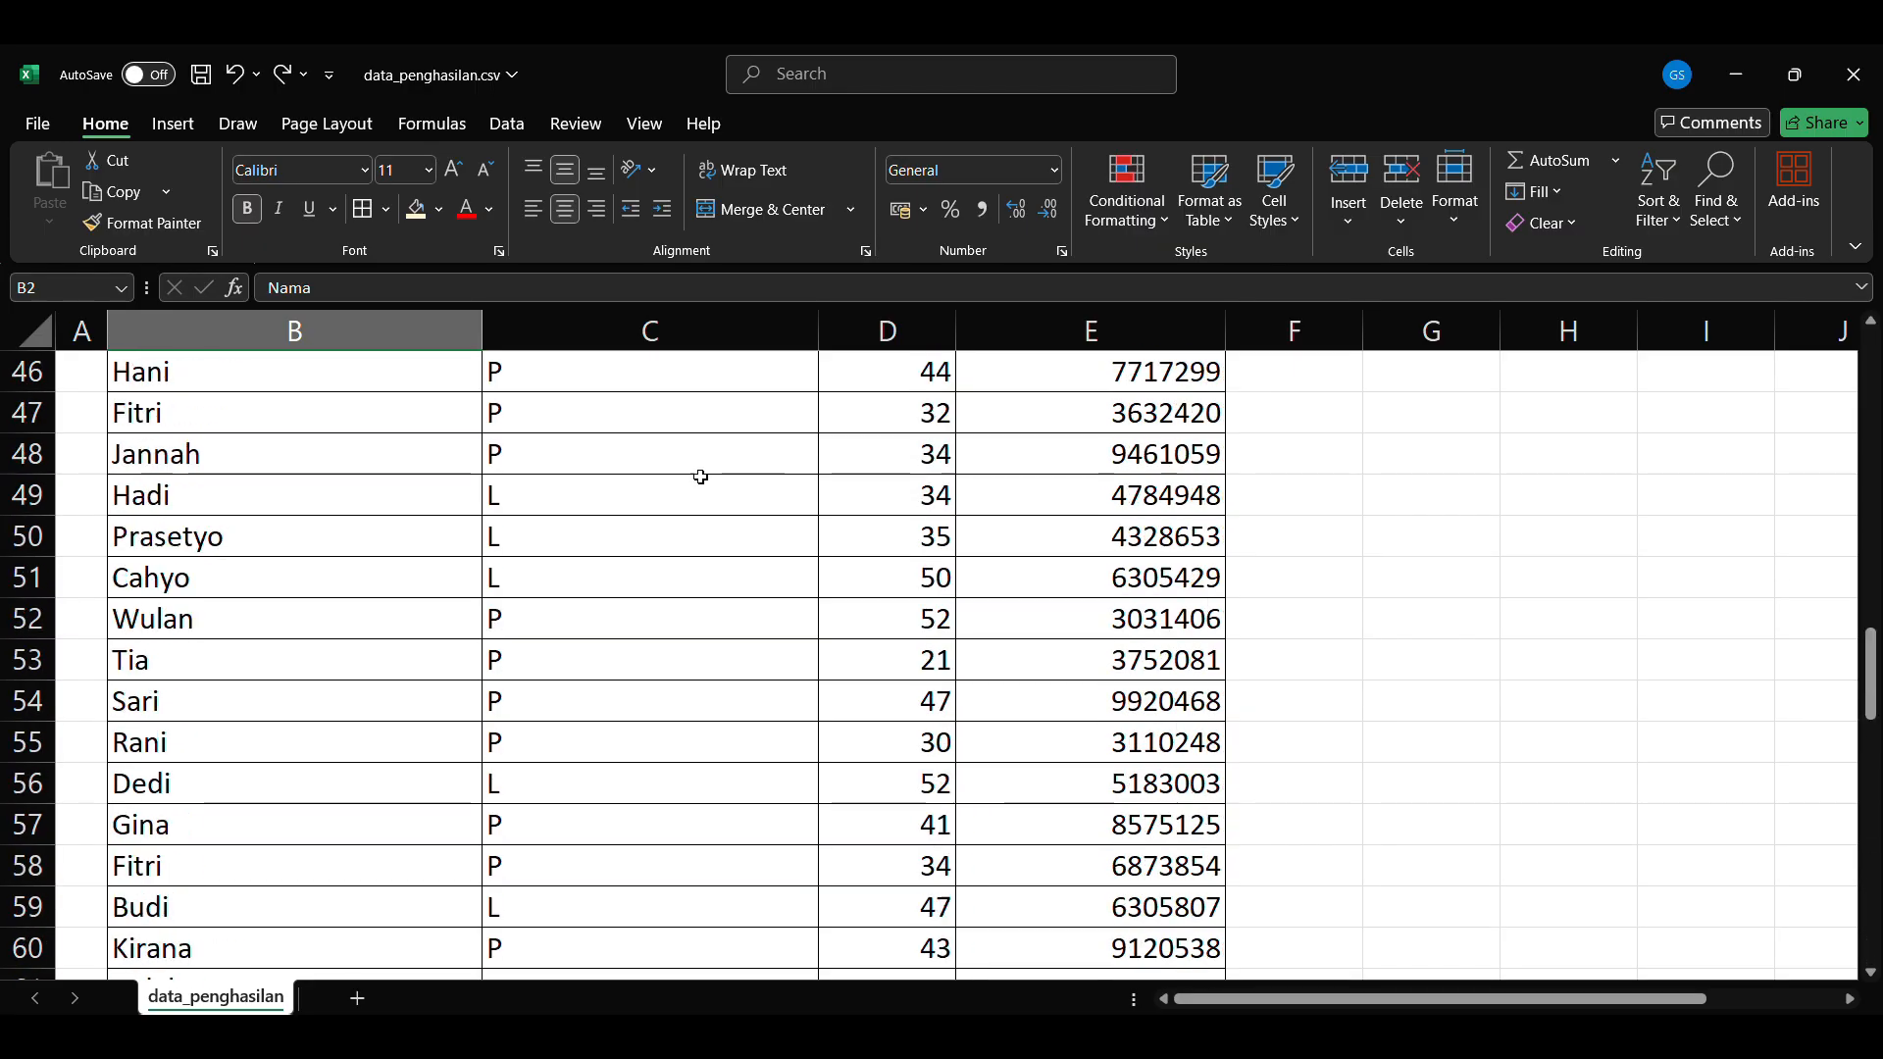
key(ctrl+s)
scroll(698, 480, up, 12)
click(760, 472)
drag(391, 421, 1085, 811)
click(1379, 487)
drag(1128, 432, 362, 450)
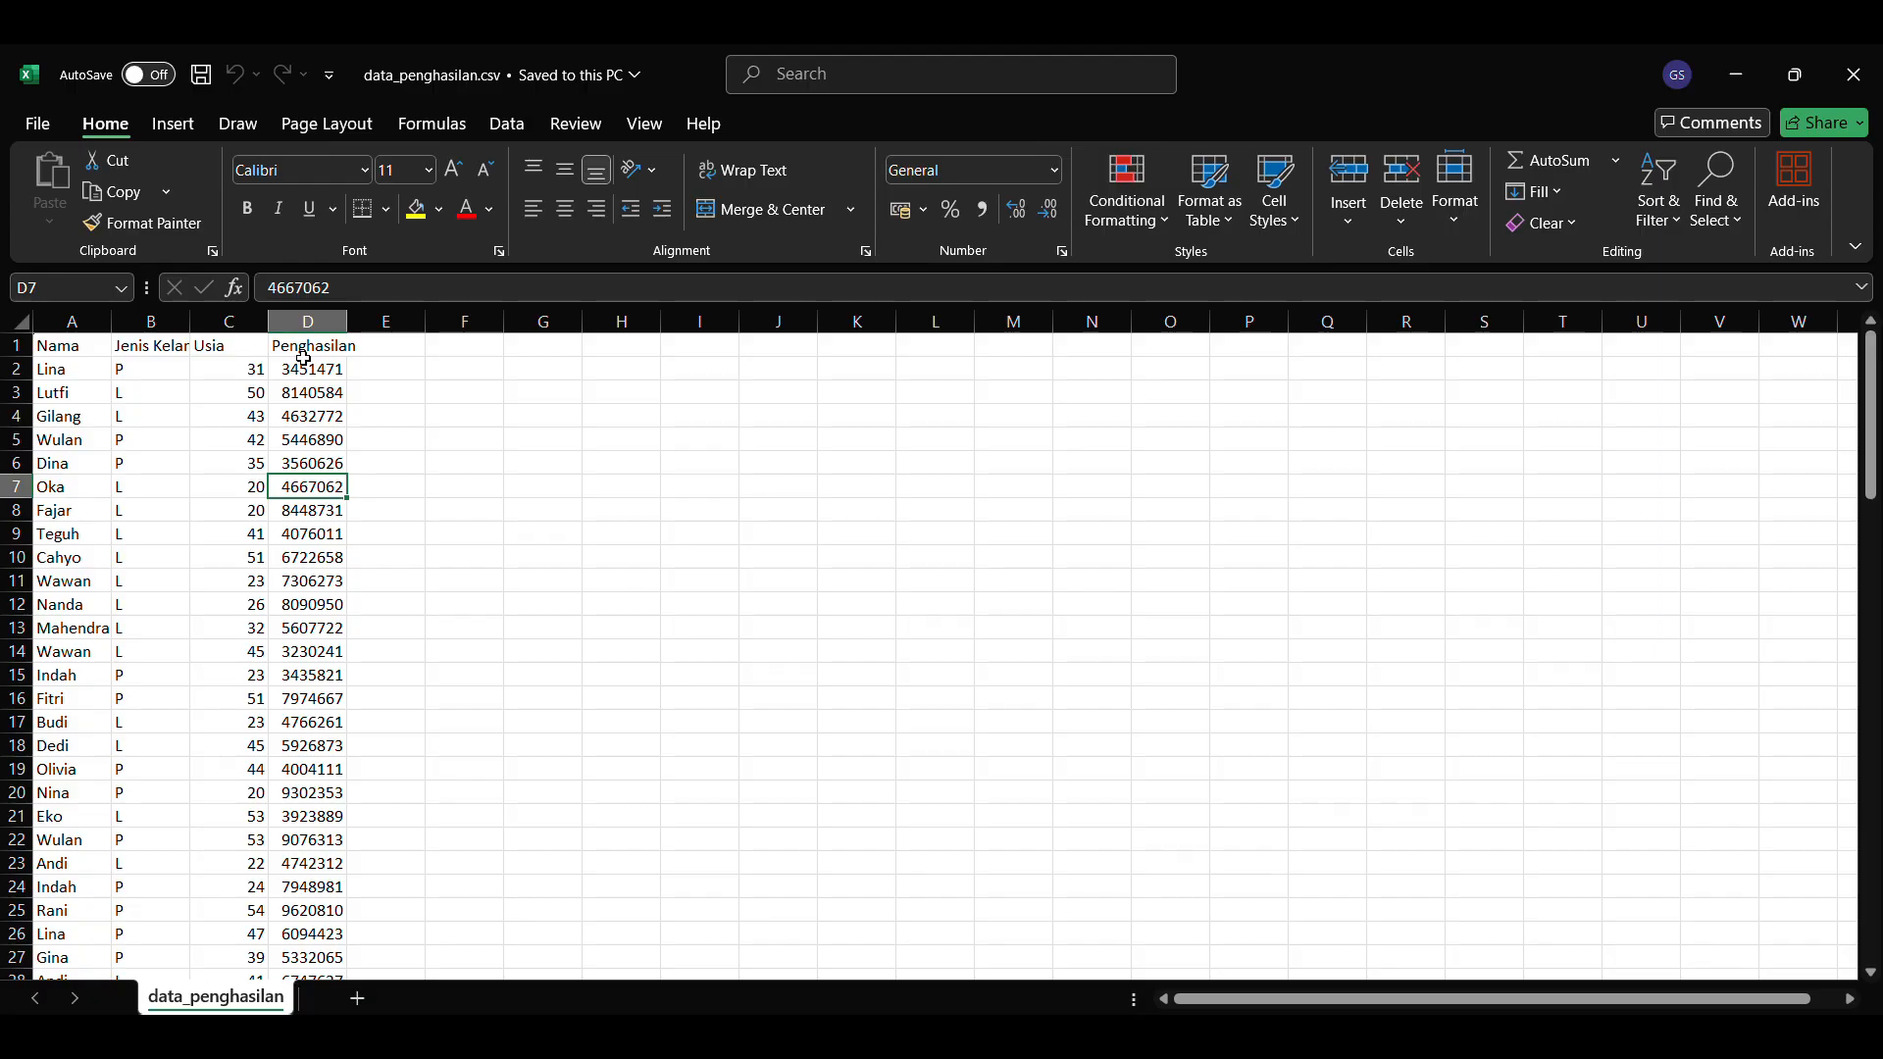
Step: Copy the comma-separated data into a new workbook starting at cell B2 and split it with Text to Columns
drag(307, 345, 316, 534)
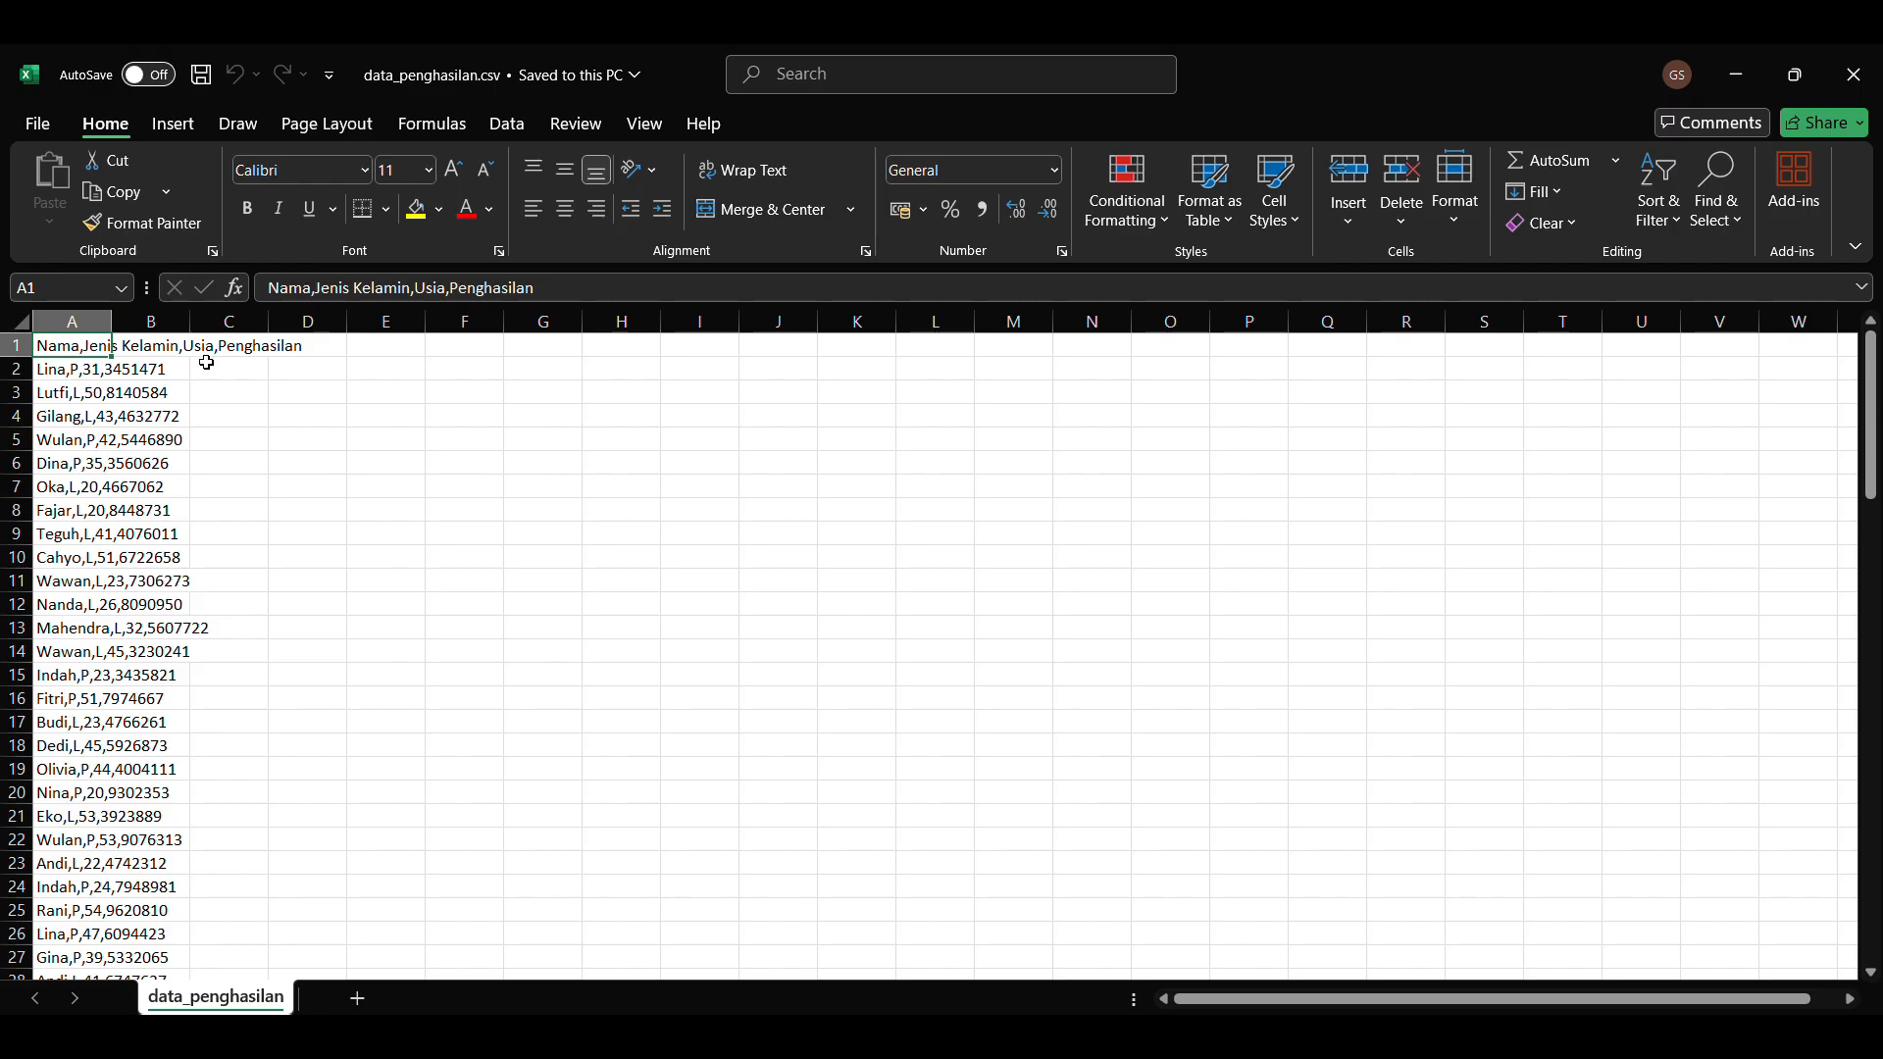
key(ctrl+n)
click(151, 368)
key(ctrl+v)
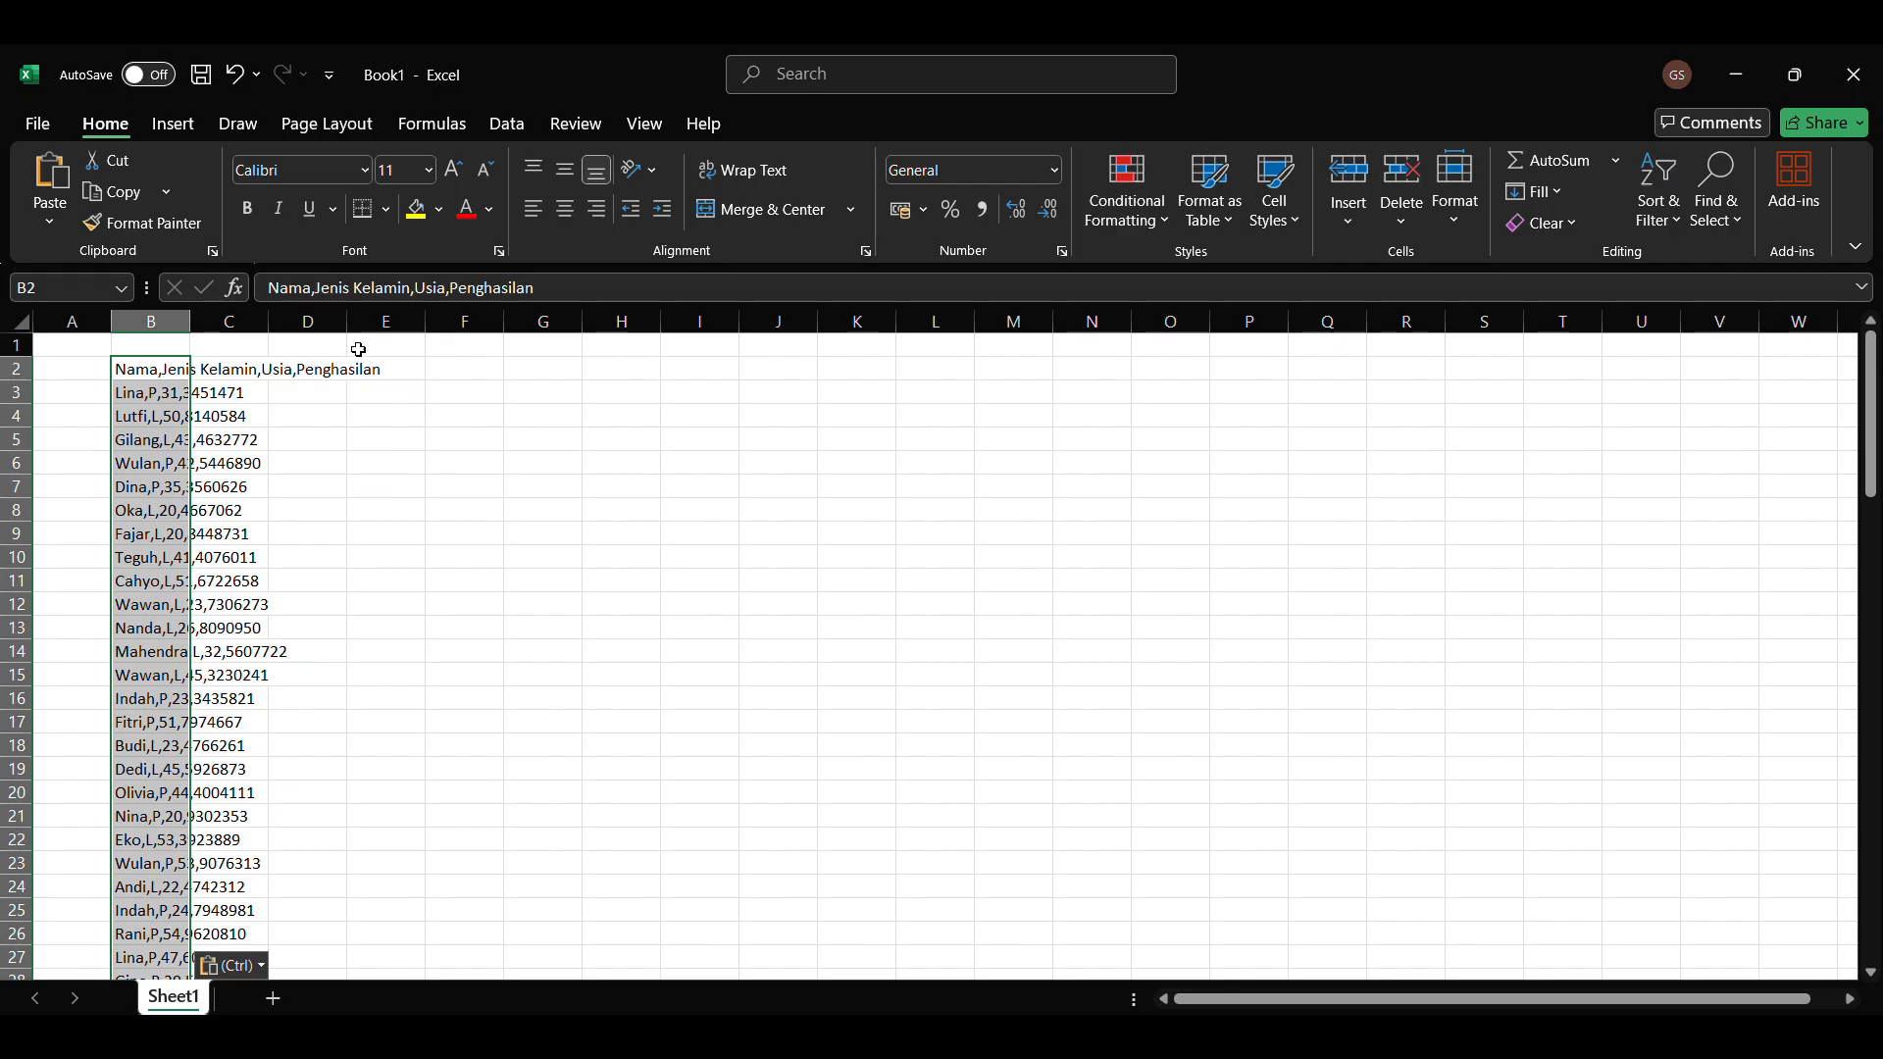
click(507, 124)
click(1028, 192)
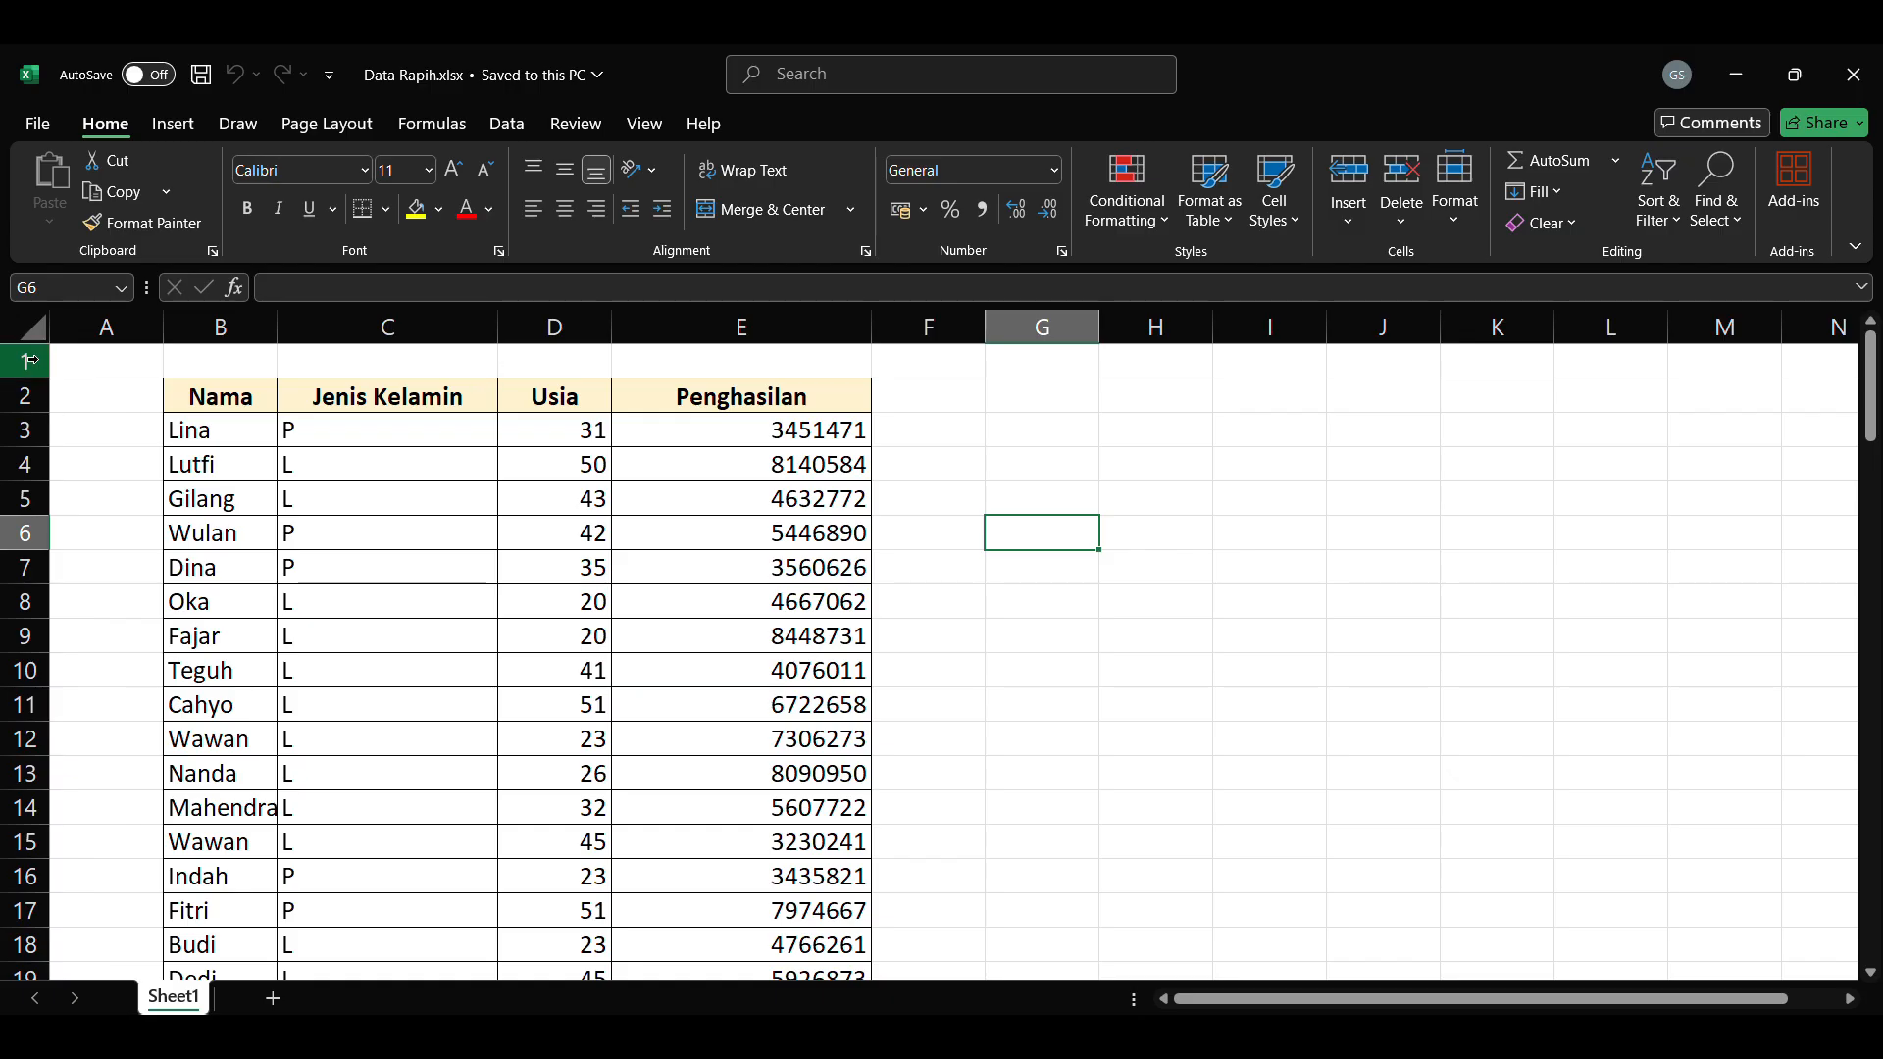
Step: Merge and center cells B1:E1 and enter the title "Data Sensus Penduduk Desa CingCang" above the table
click(268, 363)
drag(268, 362, 726, 358)
click(770, 209)
double_click(552, 358)
text(Data Sensus Penduduk Desa Cing)
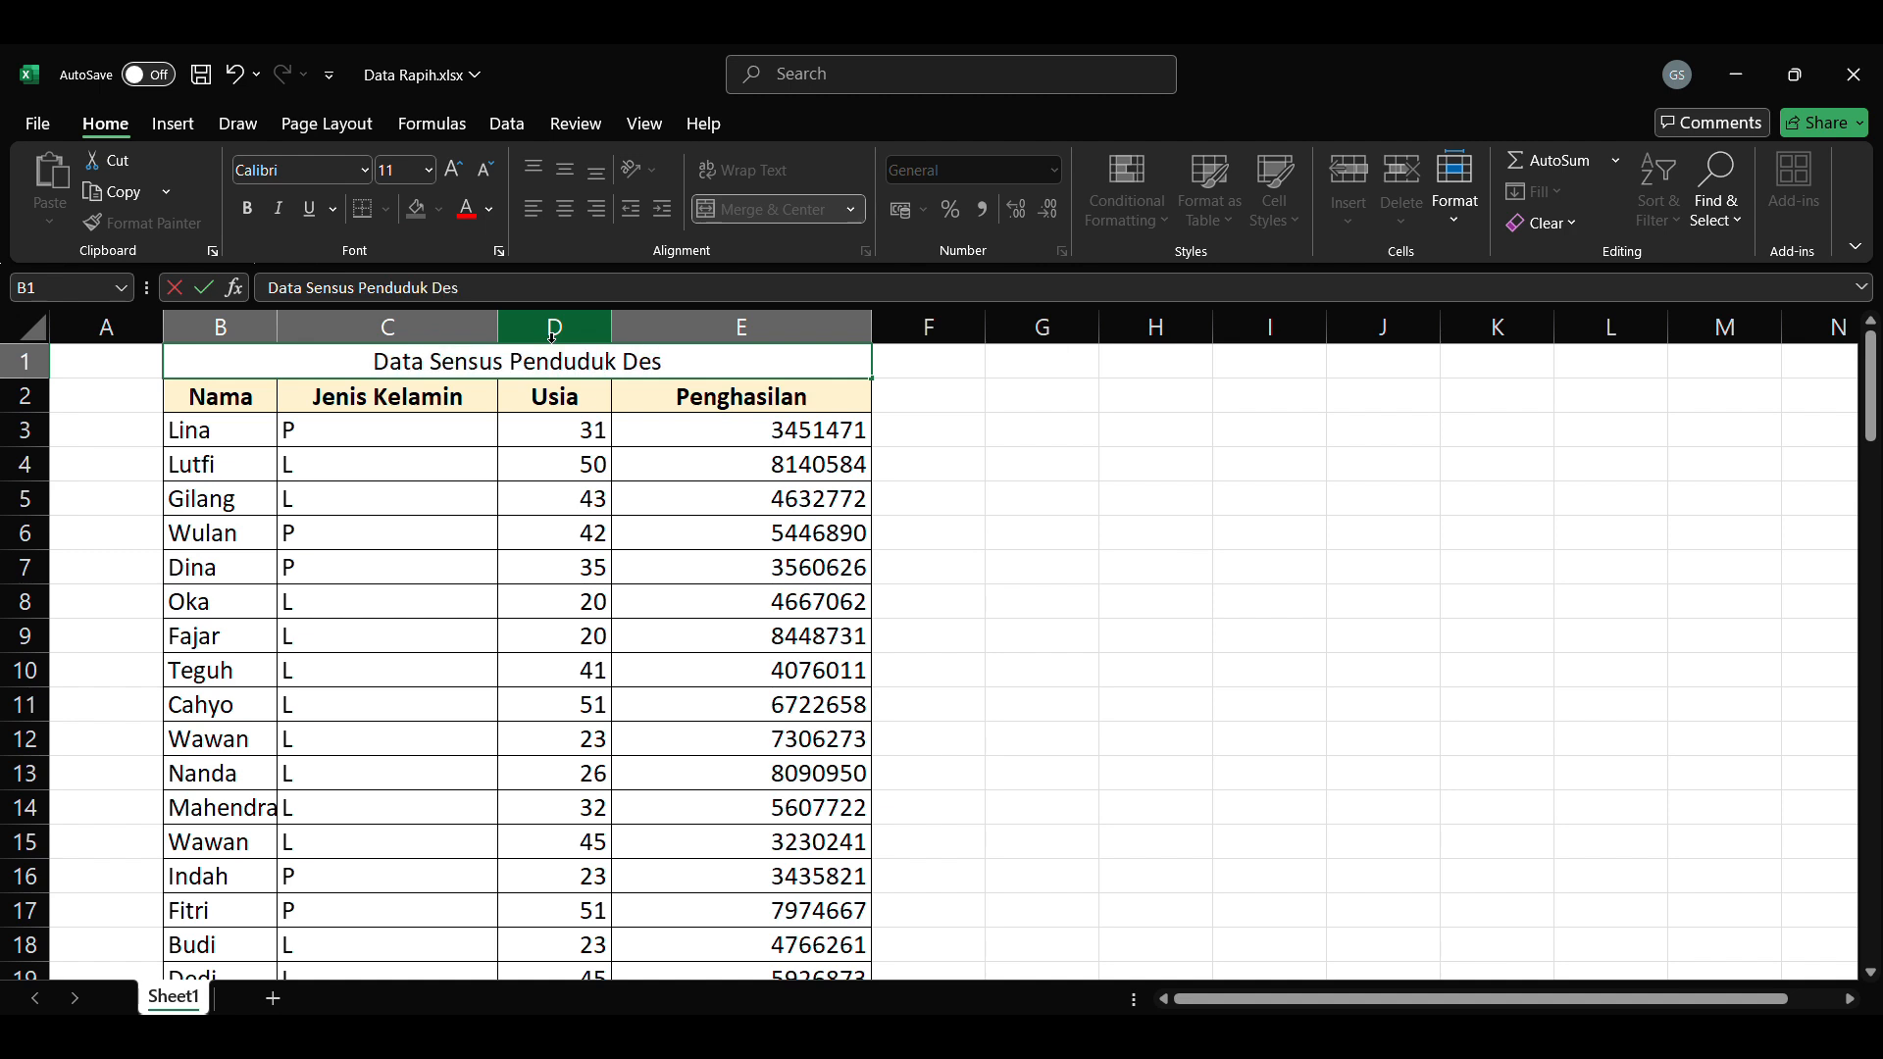
text(gCan)
key(Return)
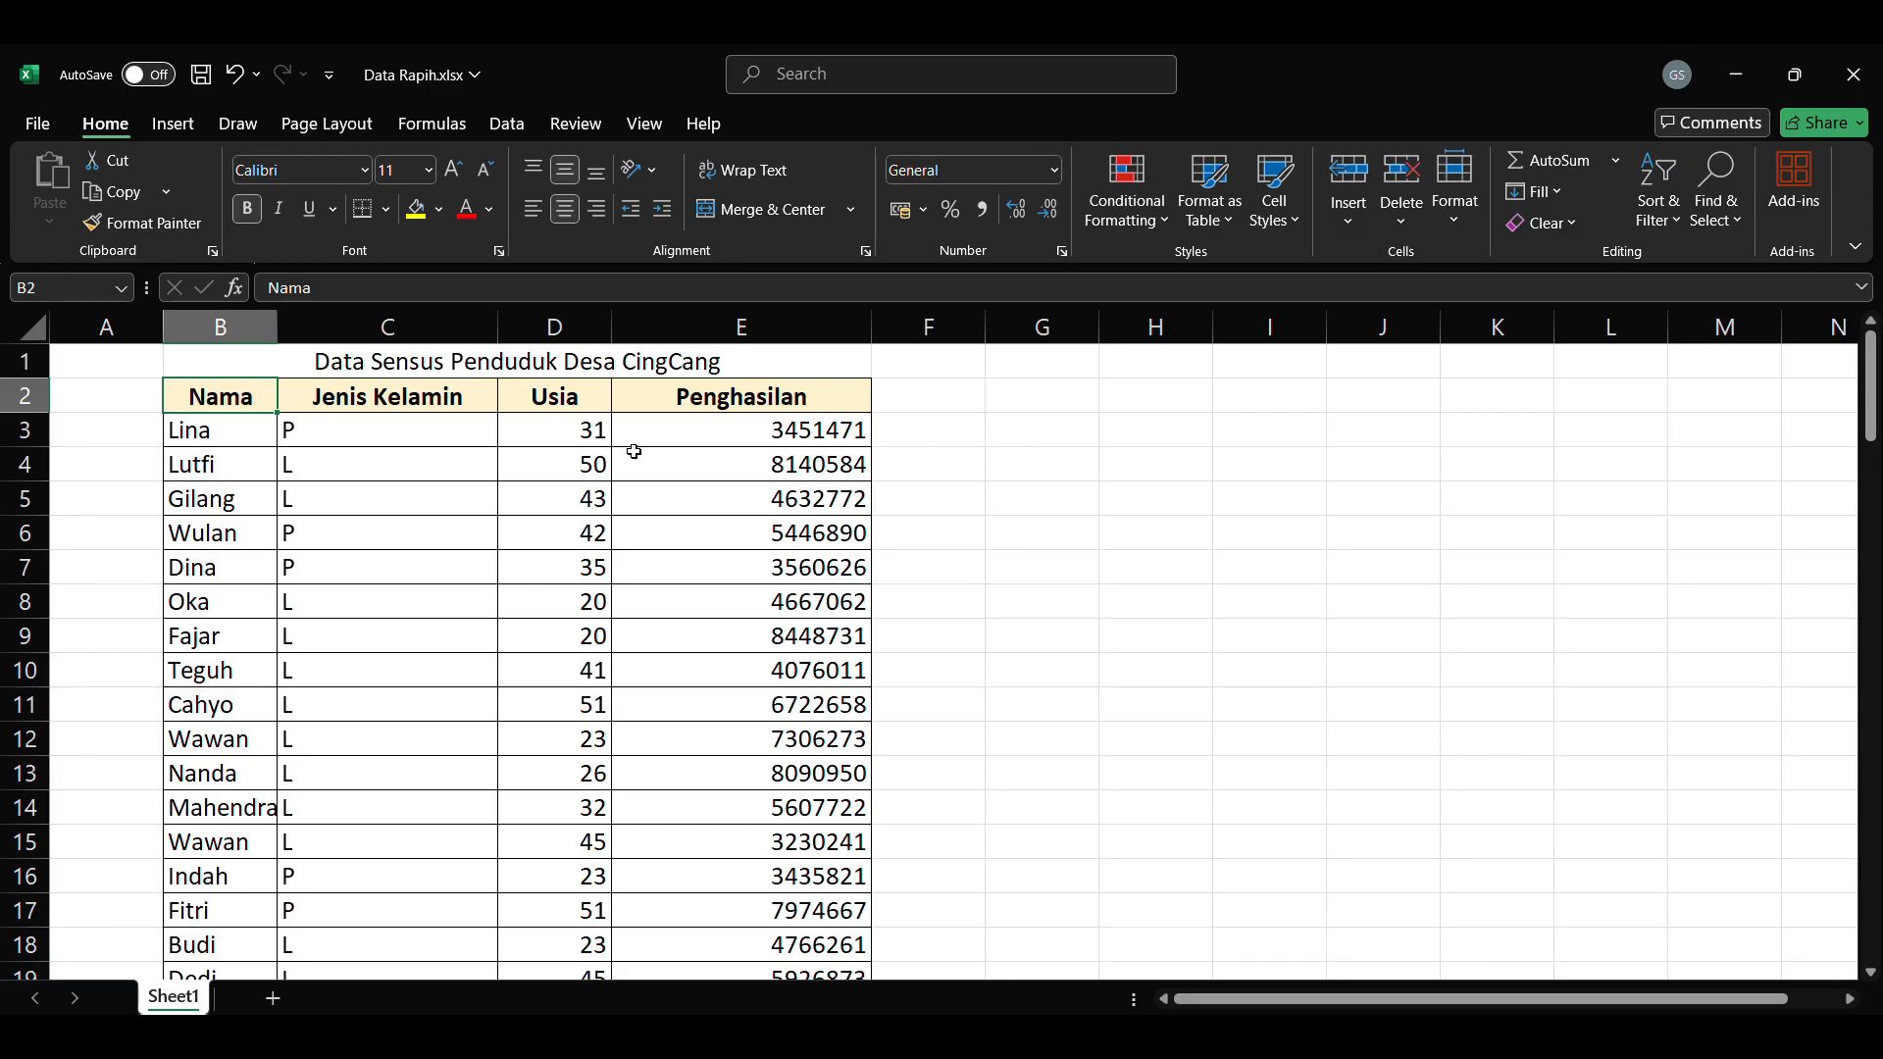
Step: Center all the gender values in the Jenis Kelamin column horizontally
click(458, 432)
key(ctrl+shift+Down)
click(564, 209)
Step: Enter the labels Jenis Kelamin, Usia and Penghasilan beside the table, with categories P, L, <30, >=30, < UMR and >=UMR
click(1038, 400)
text(Jenis Kelamin)
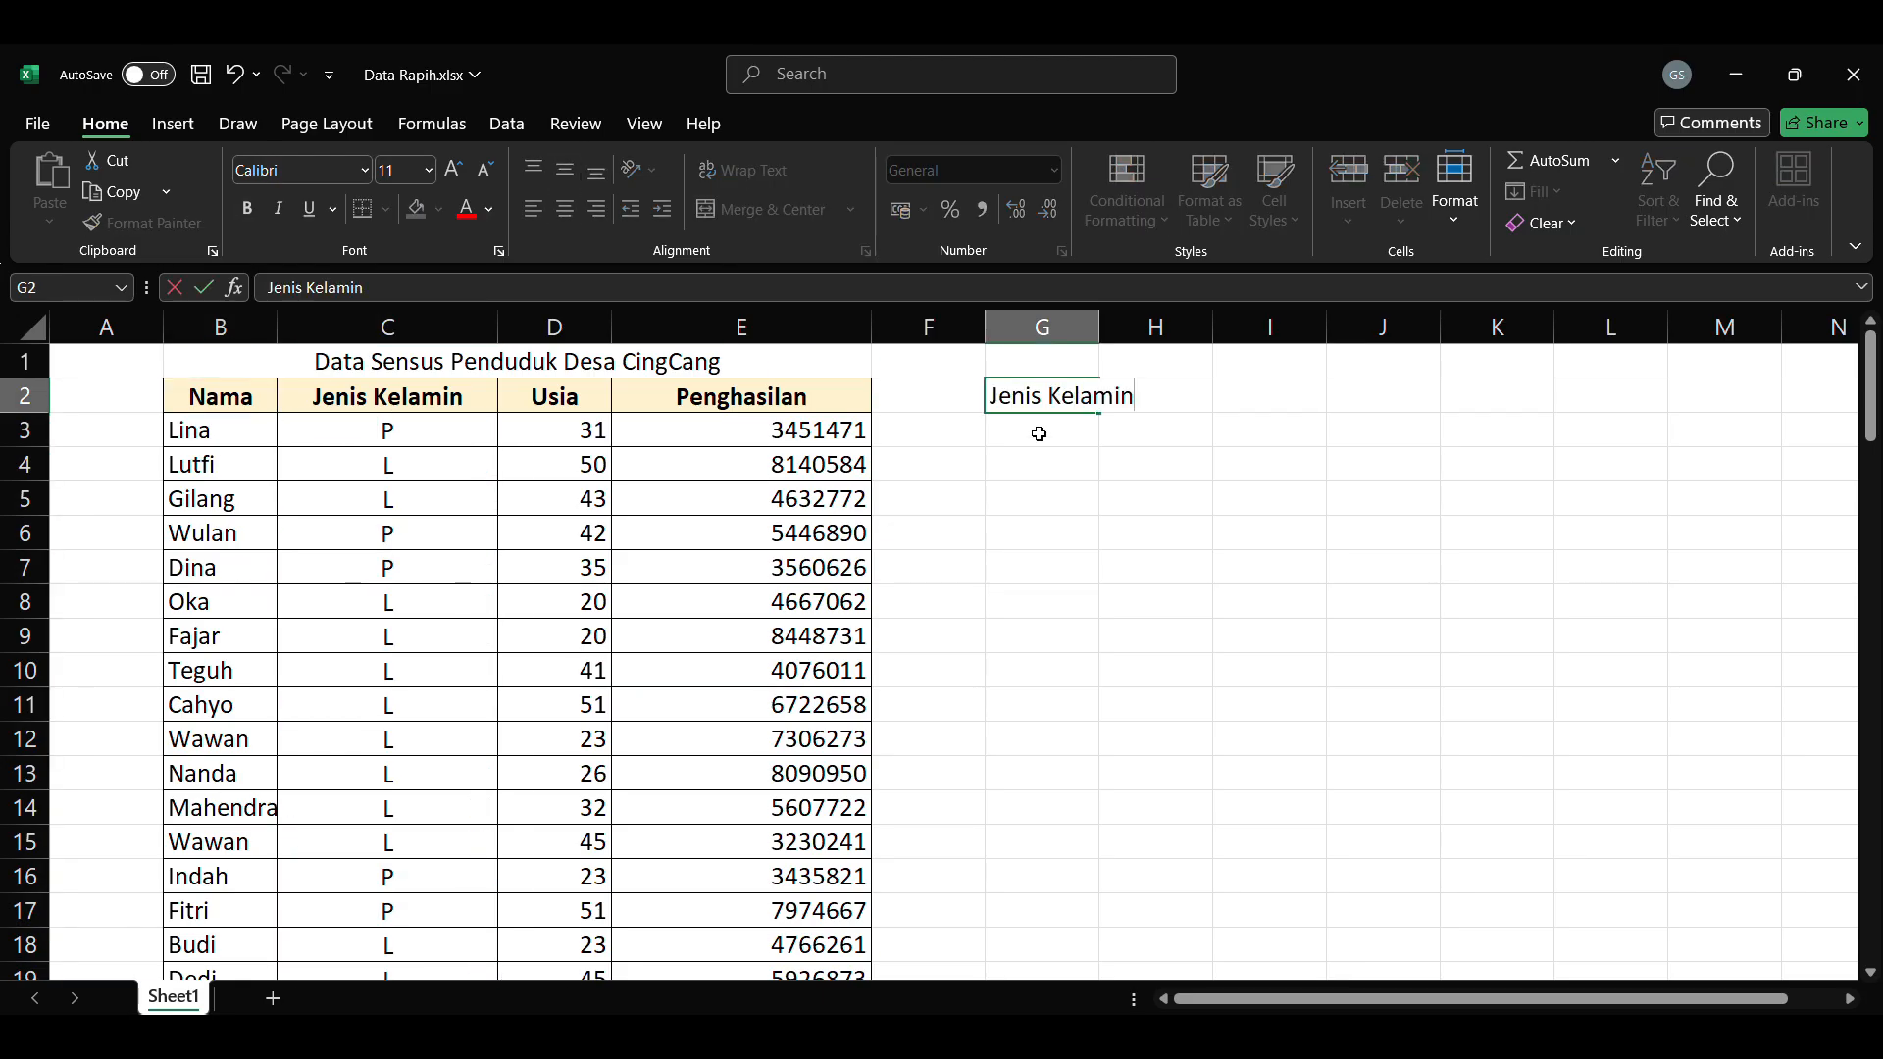
text(UsiaPenghasilan)
click(1275, 468)
text(P L <30 >=30 < UMR >=UMR)
double_click(1208, 569)
text(=)
double_click(1224, 638)
text(=)
Step: Merge and center each summary group label across its two category rows, middle-align it and add borders
mouse_move(1089, 465)
mouse_down()
mouse_move(1256, 635)
mouse_move(1089, 500)
mouse_up()
click(363, 209)
click(761, 209)
click(565, 170)
Step: Enter the headers Kategori, Data and Persentase above the summary rows and add borders to the header row and empty value cells
text(KategoriDataPersentase)
drag(802, 465, 941, 636)
click(365, 209)
click(802, 465)
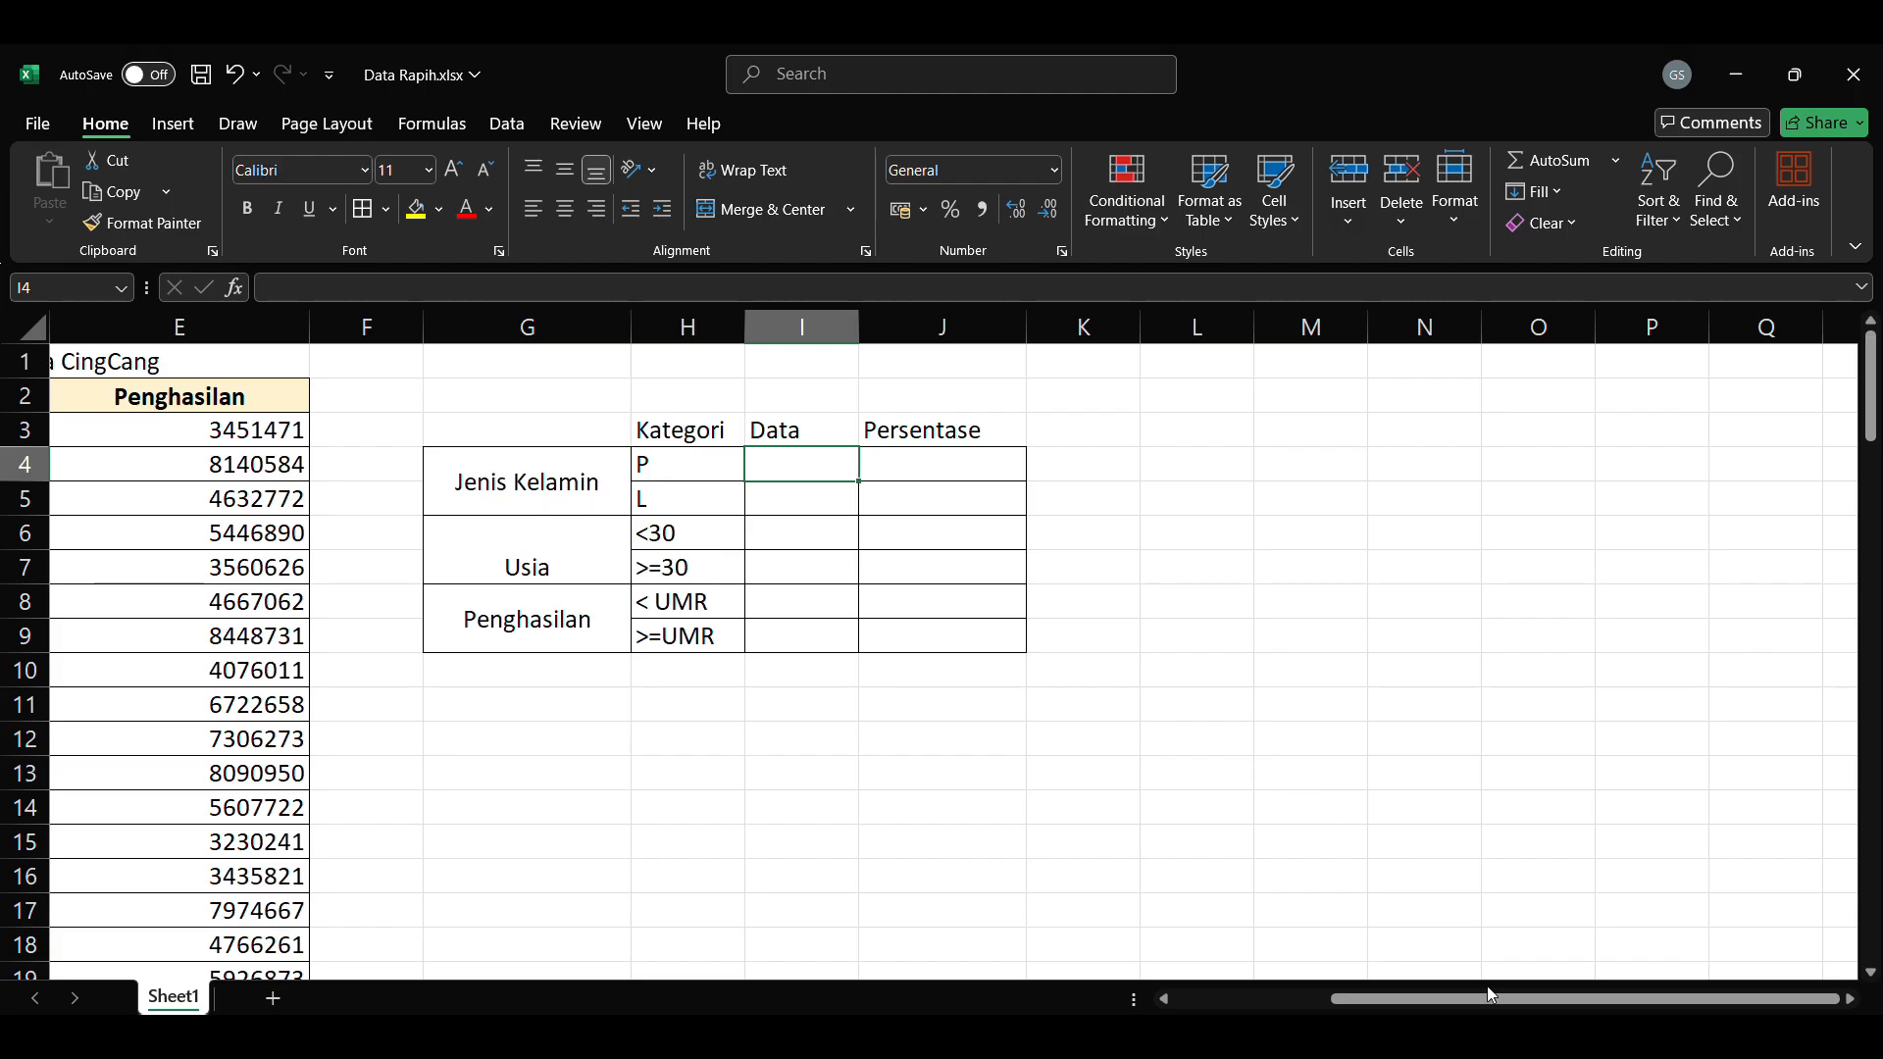
drag(553, 439, 883, 432)
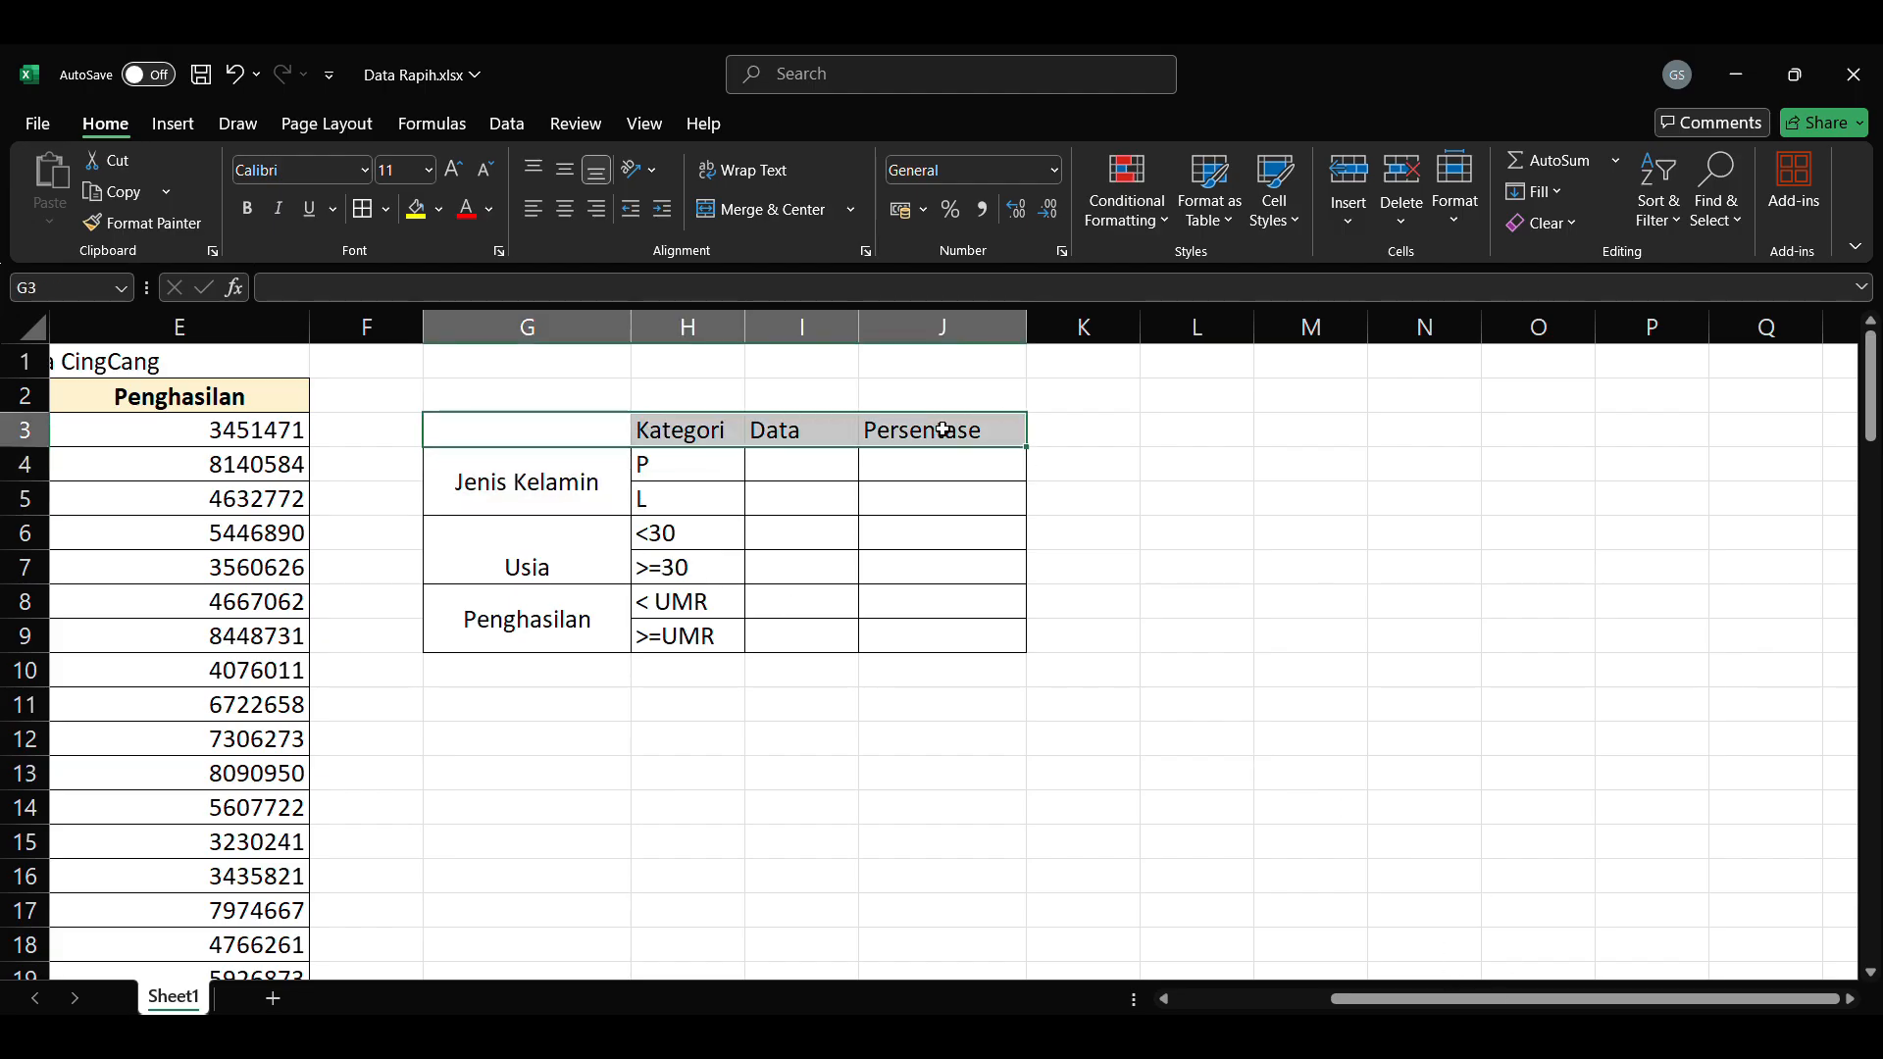
click(369, 215)
click(753, 560)
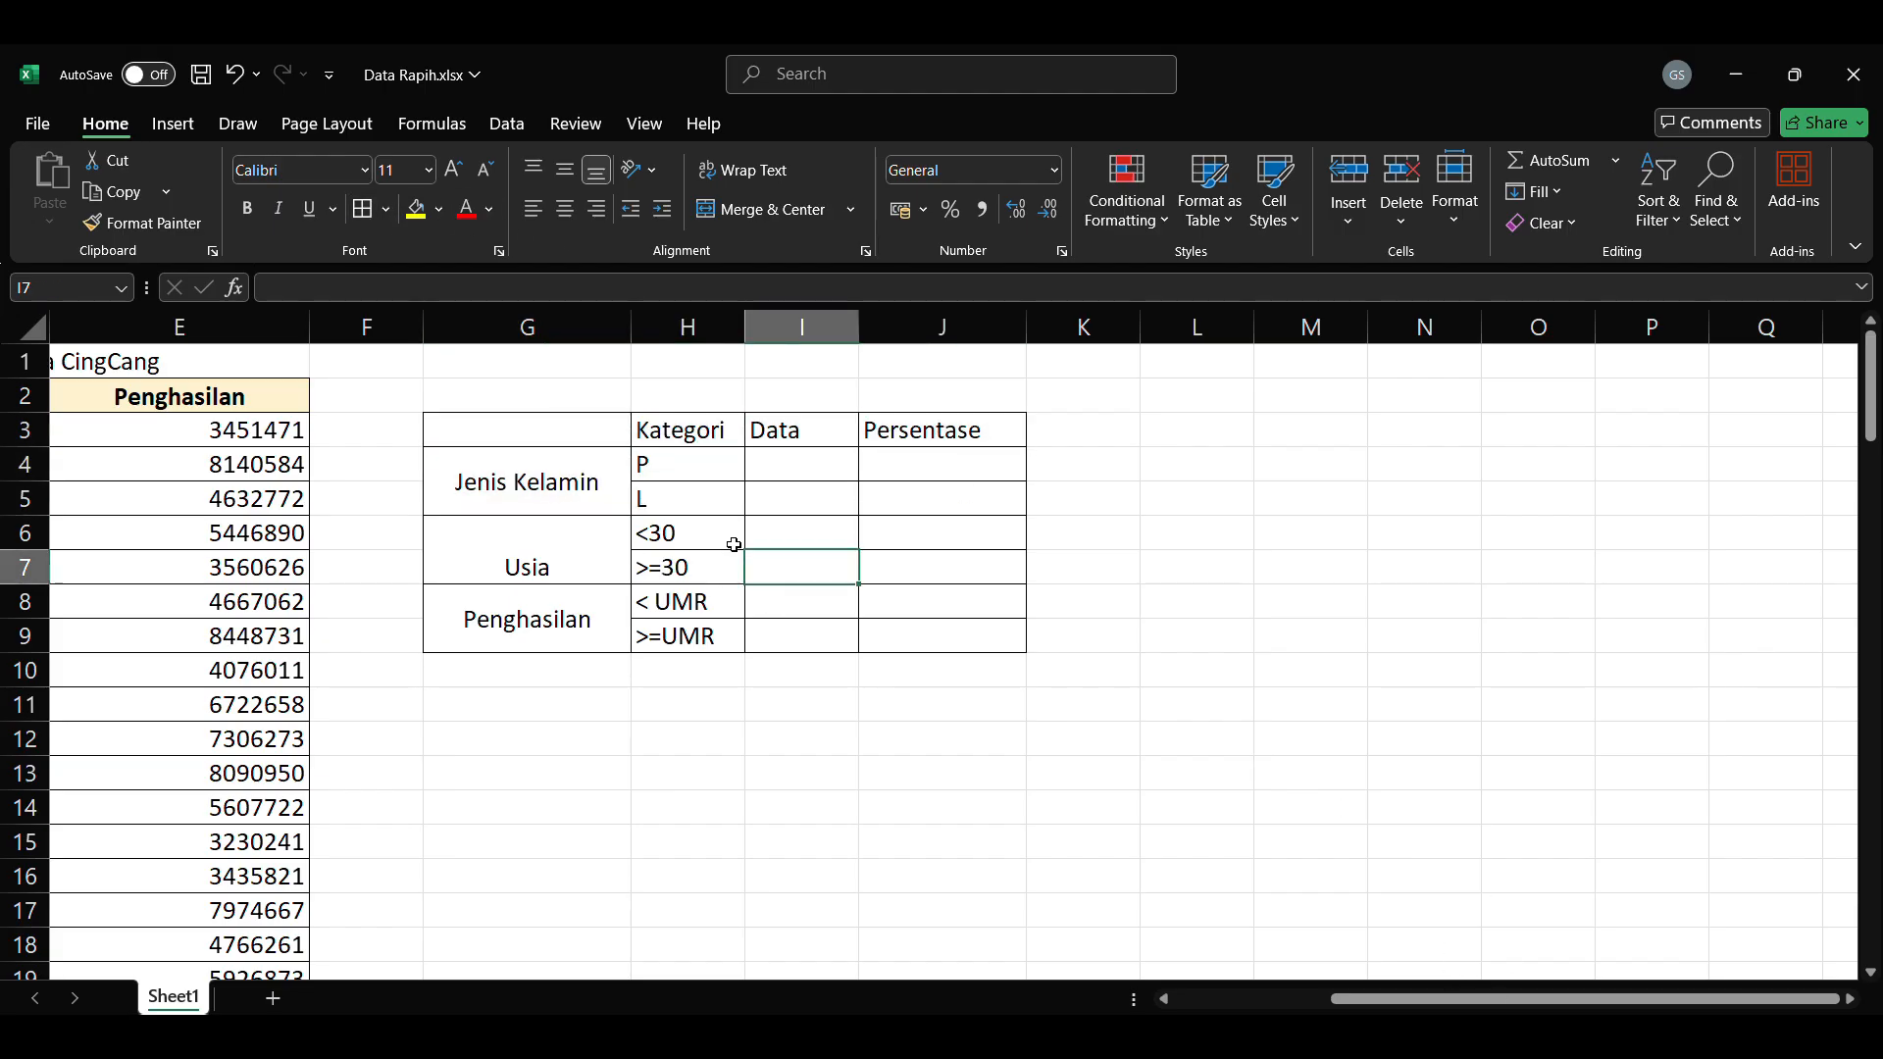
Step: Middle-align the Usia label vertically in its merged cell in the summary table
click(587, 431)
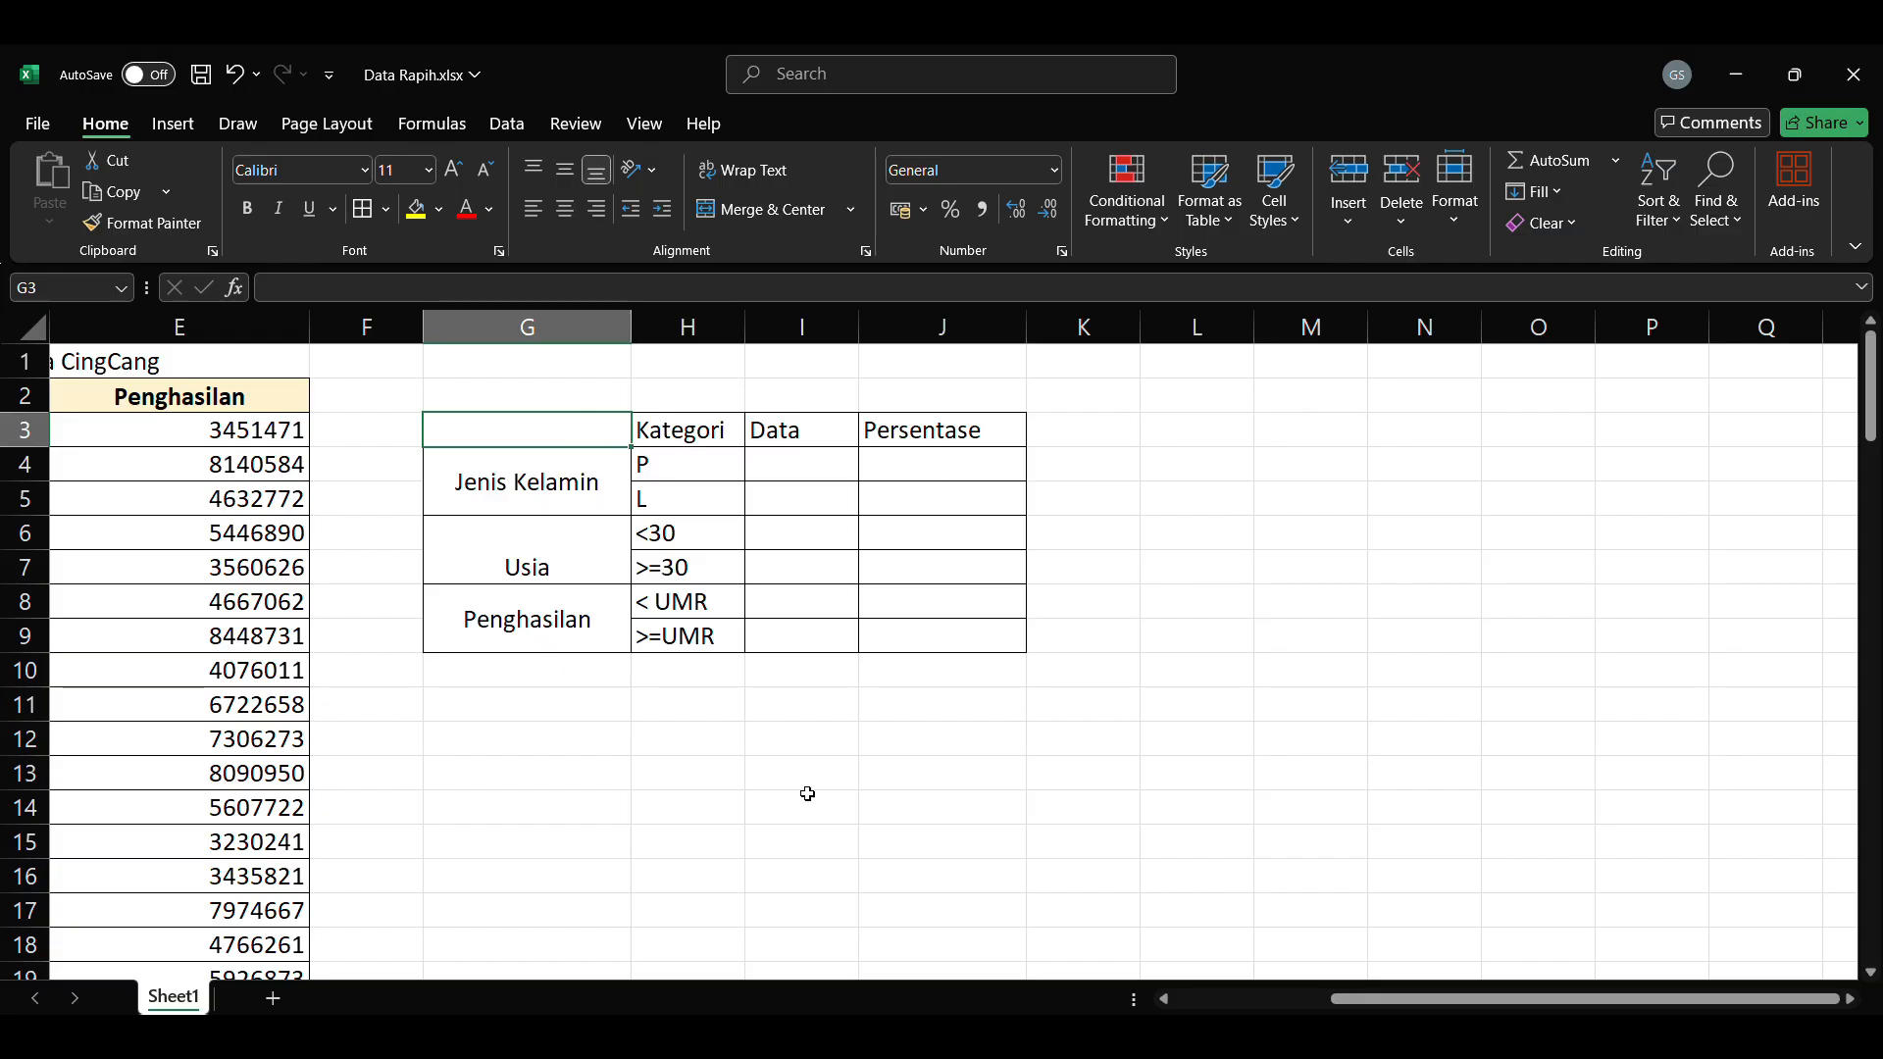
drag(1336, 1009, 1253, 1008)
click(973, 530)
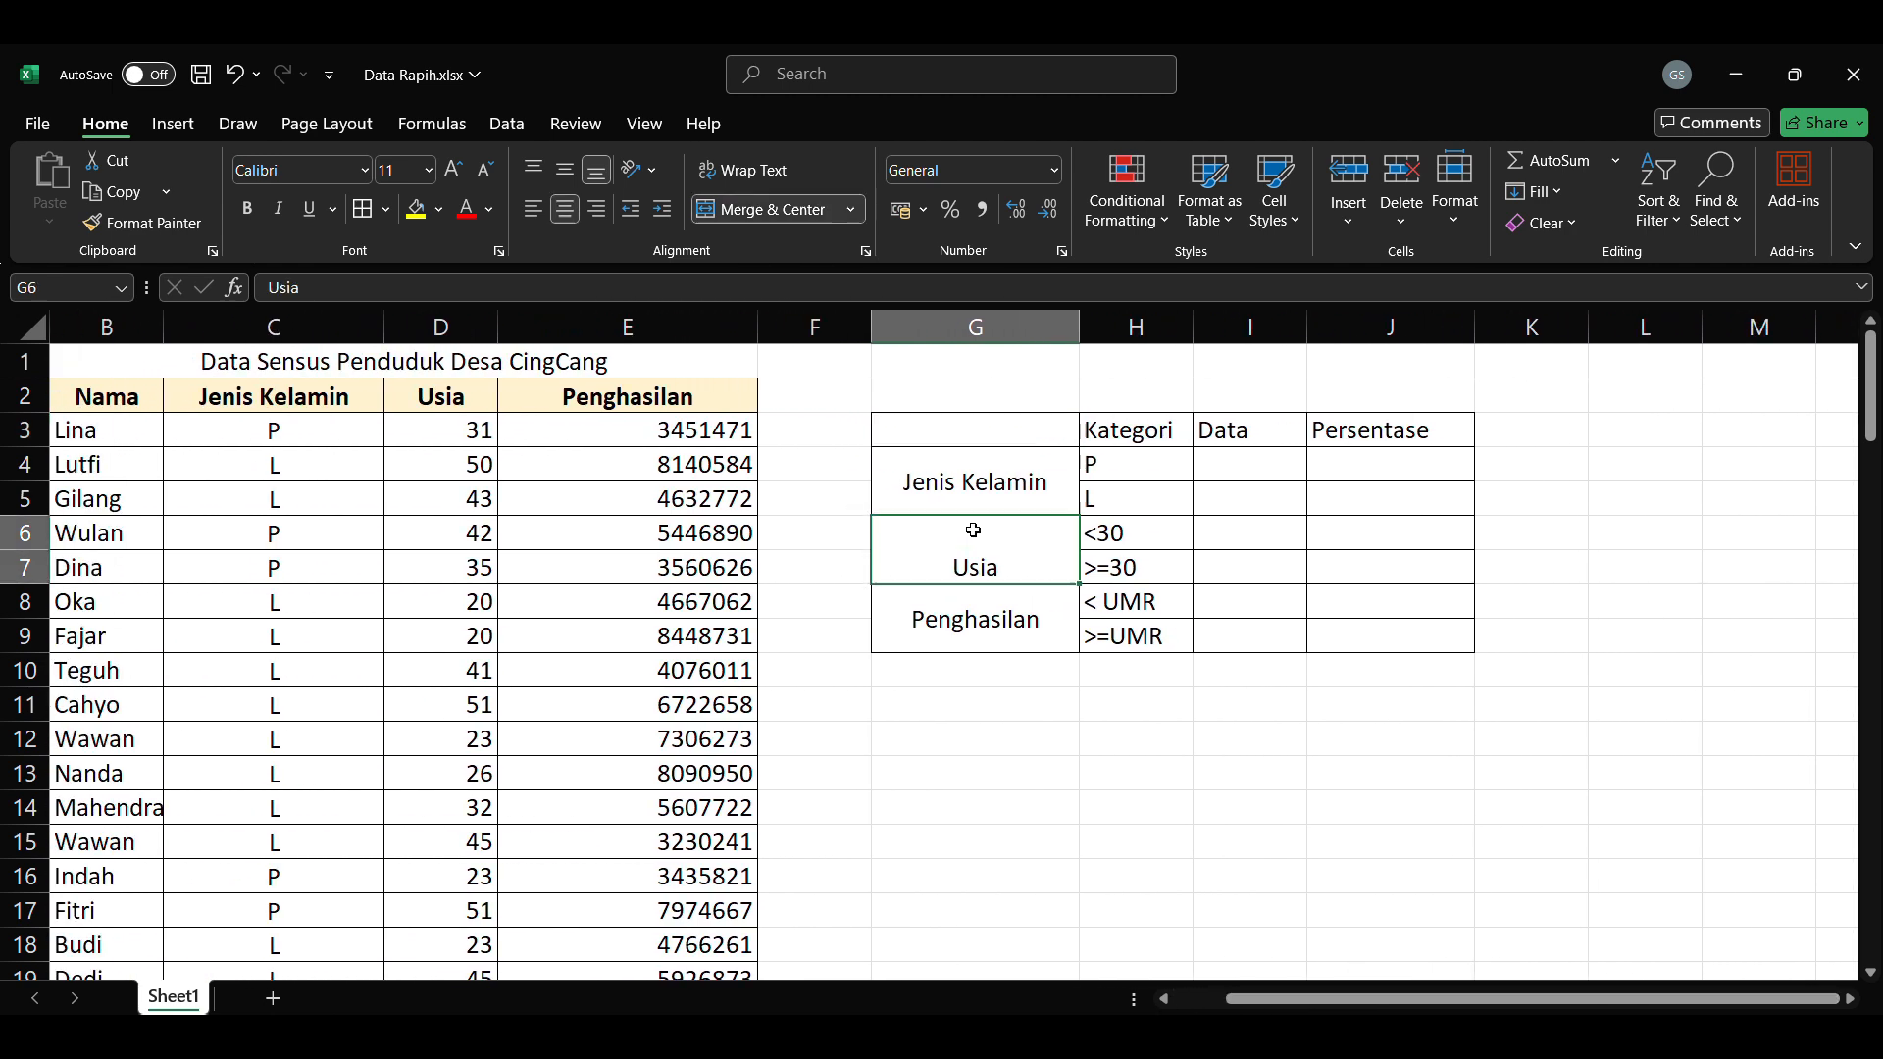
click(566, 171)
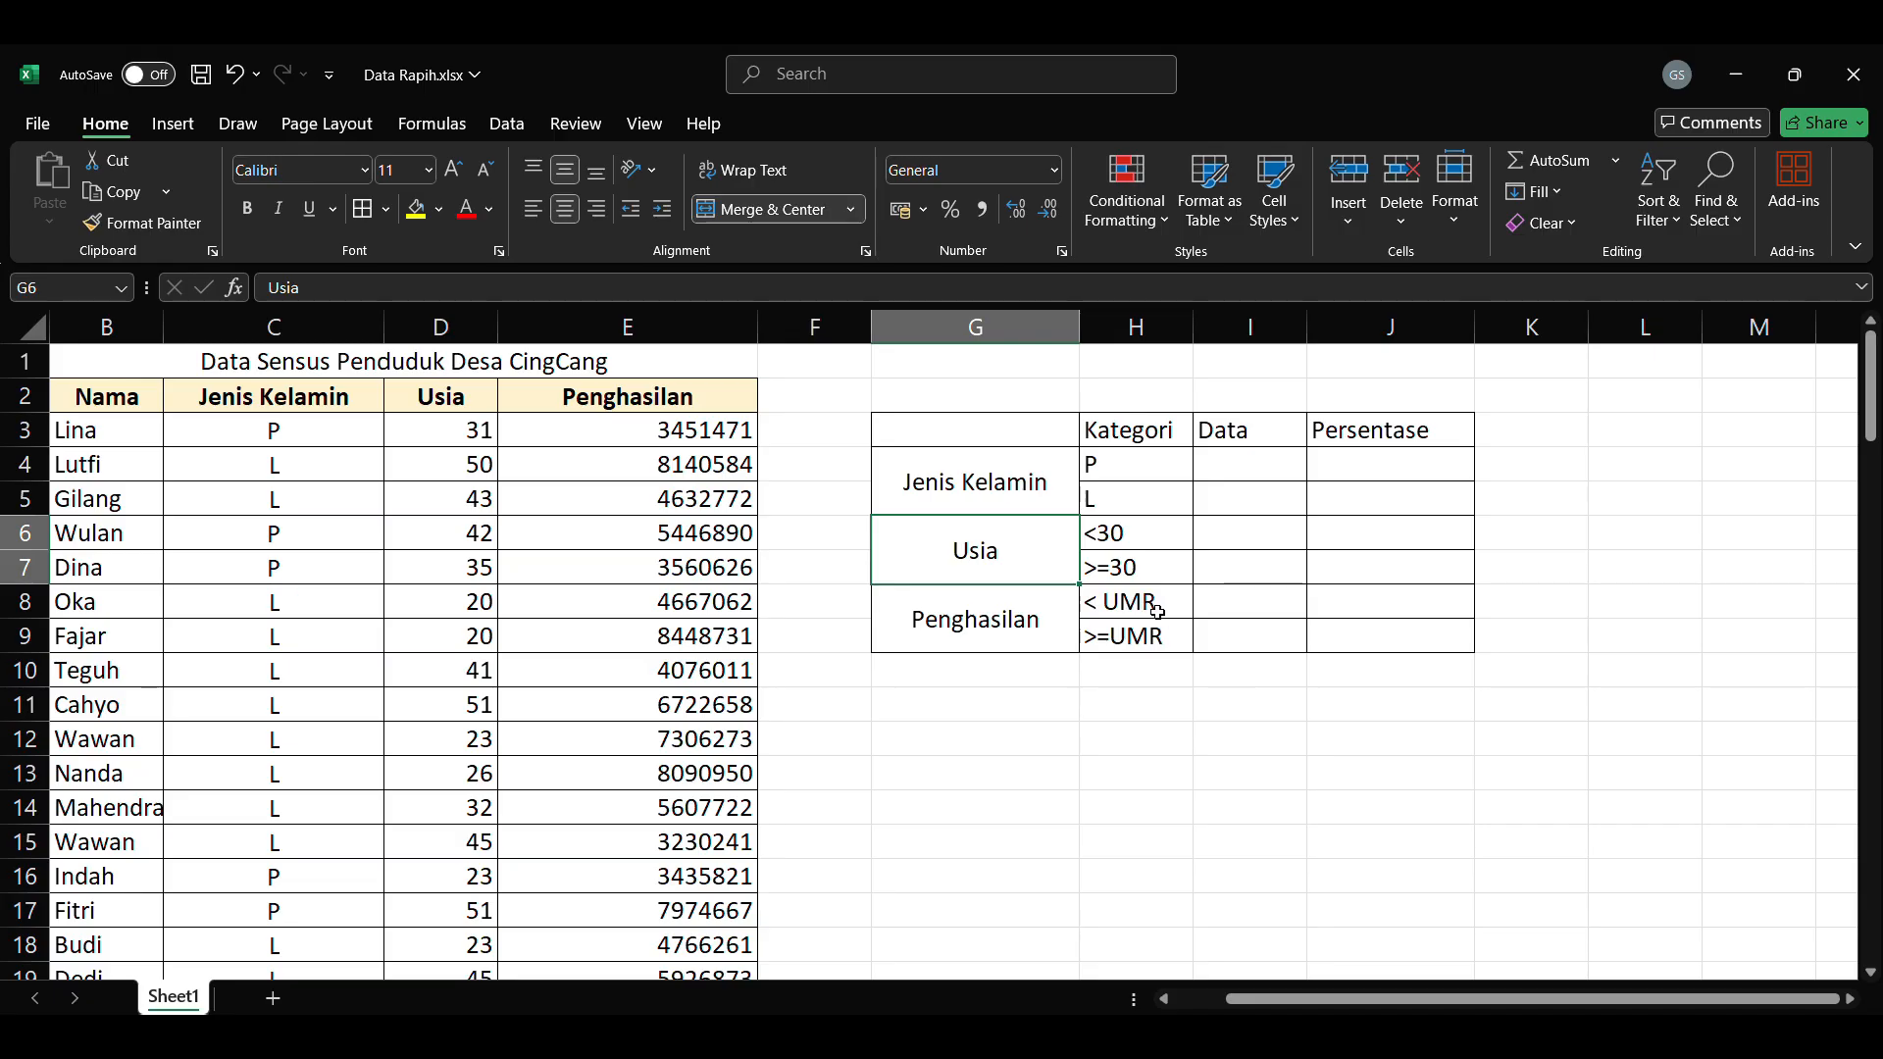
click(1290, 681)
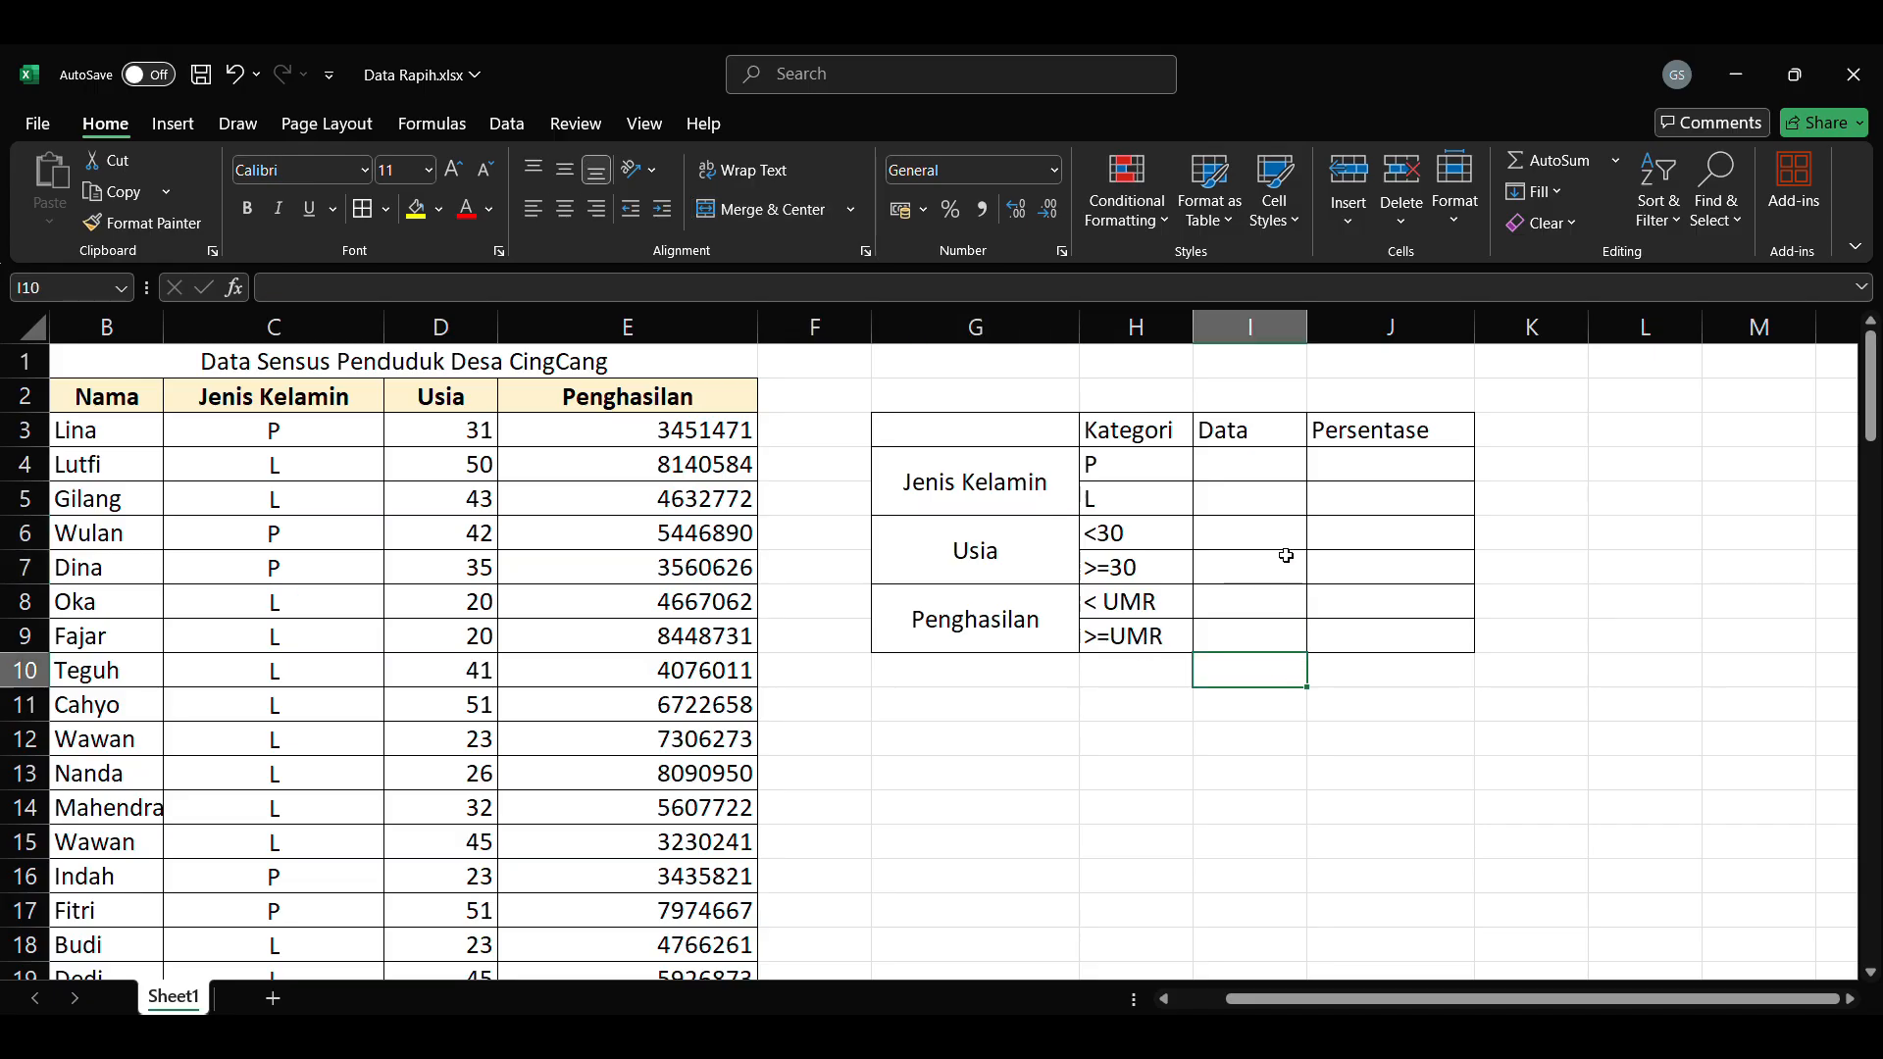
Step: Enter =COUNTIF(C3:C102;"P") in the Data cell of the P row to count the P entries under Jenis Kelamin
double_click(1259, 472)
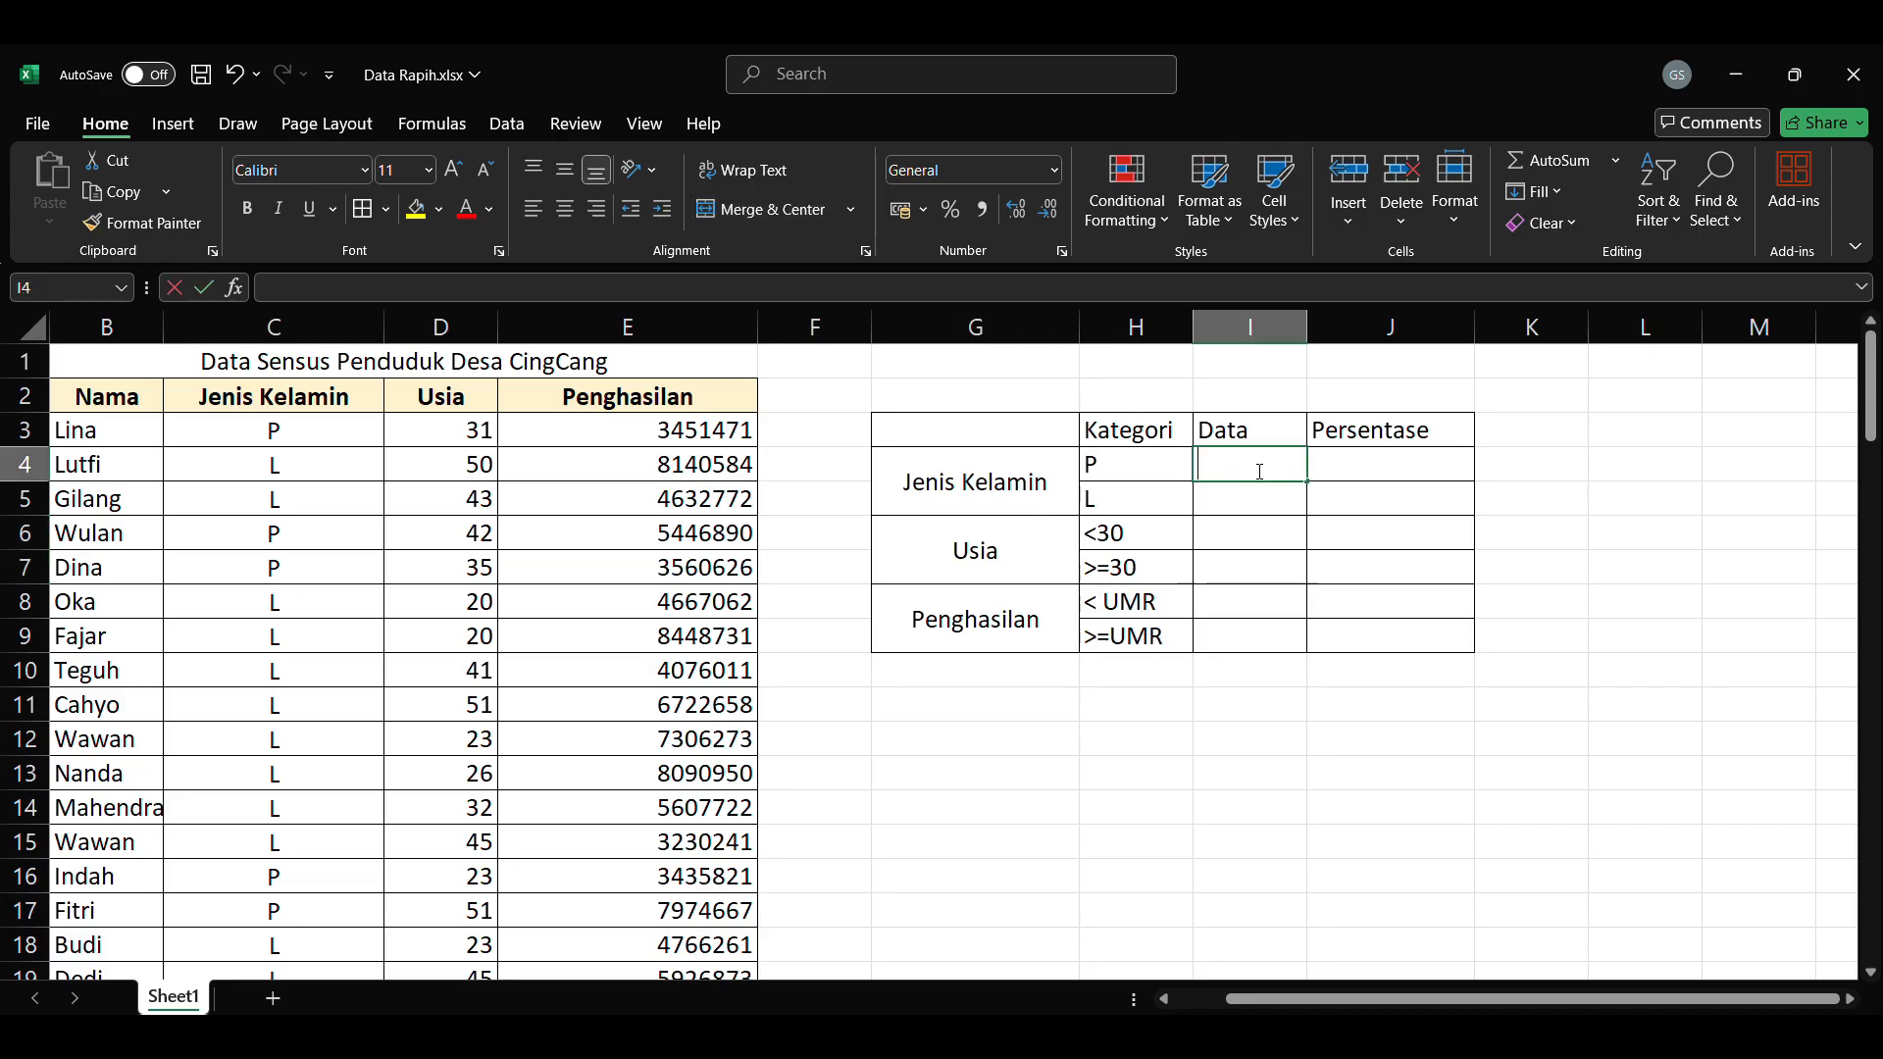
text(=)
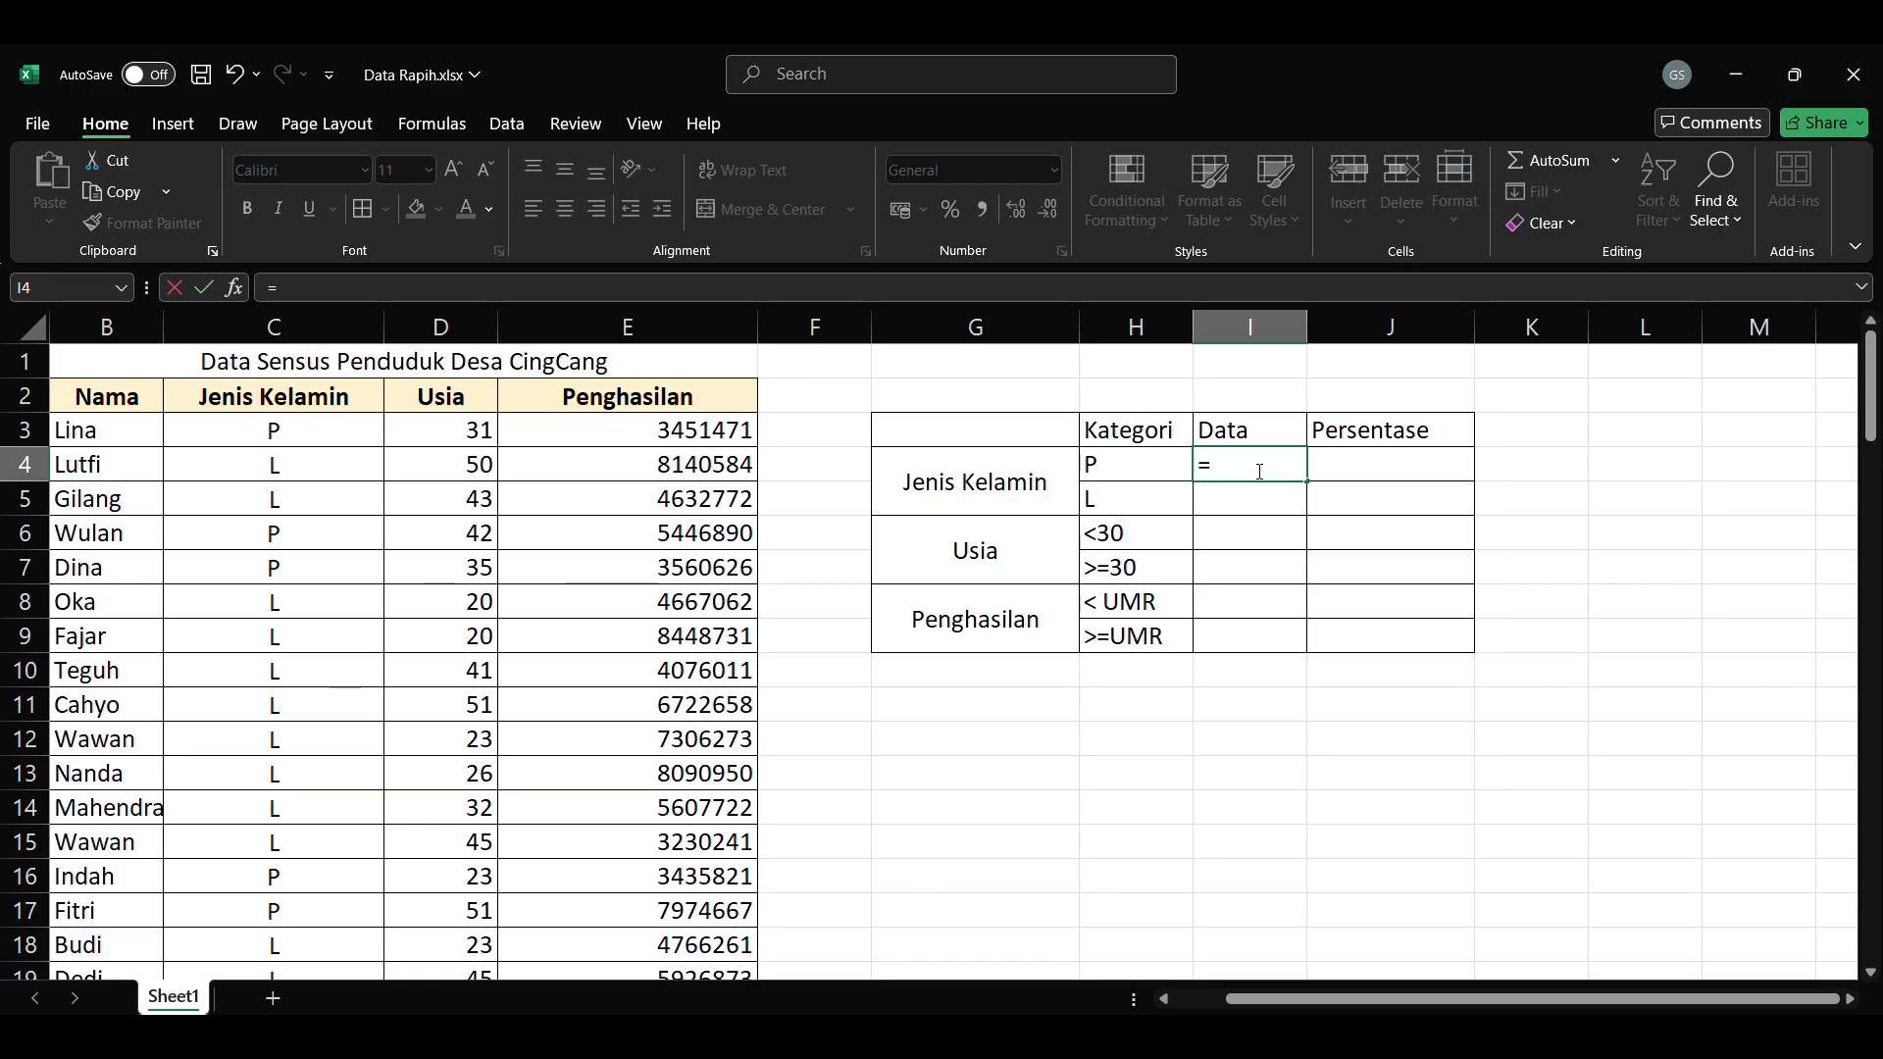
text(COUNTIF)
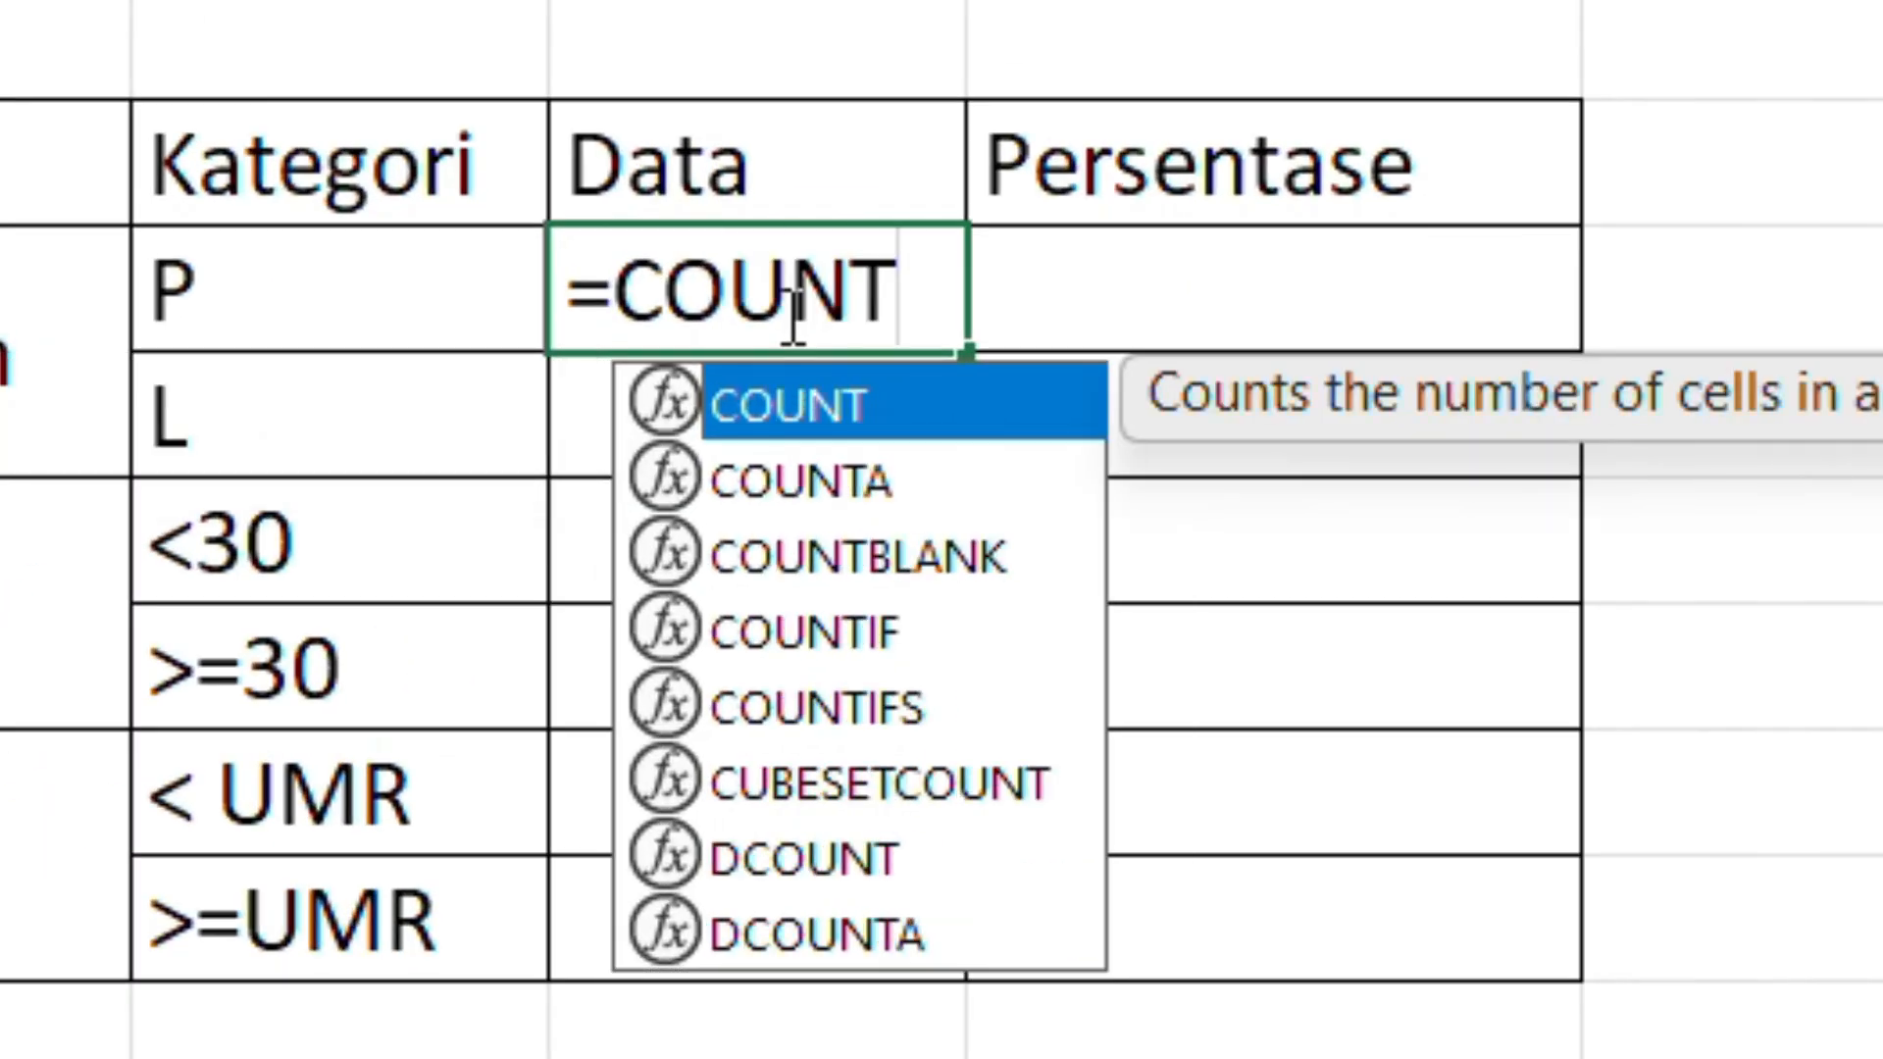
text(()
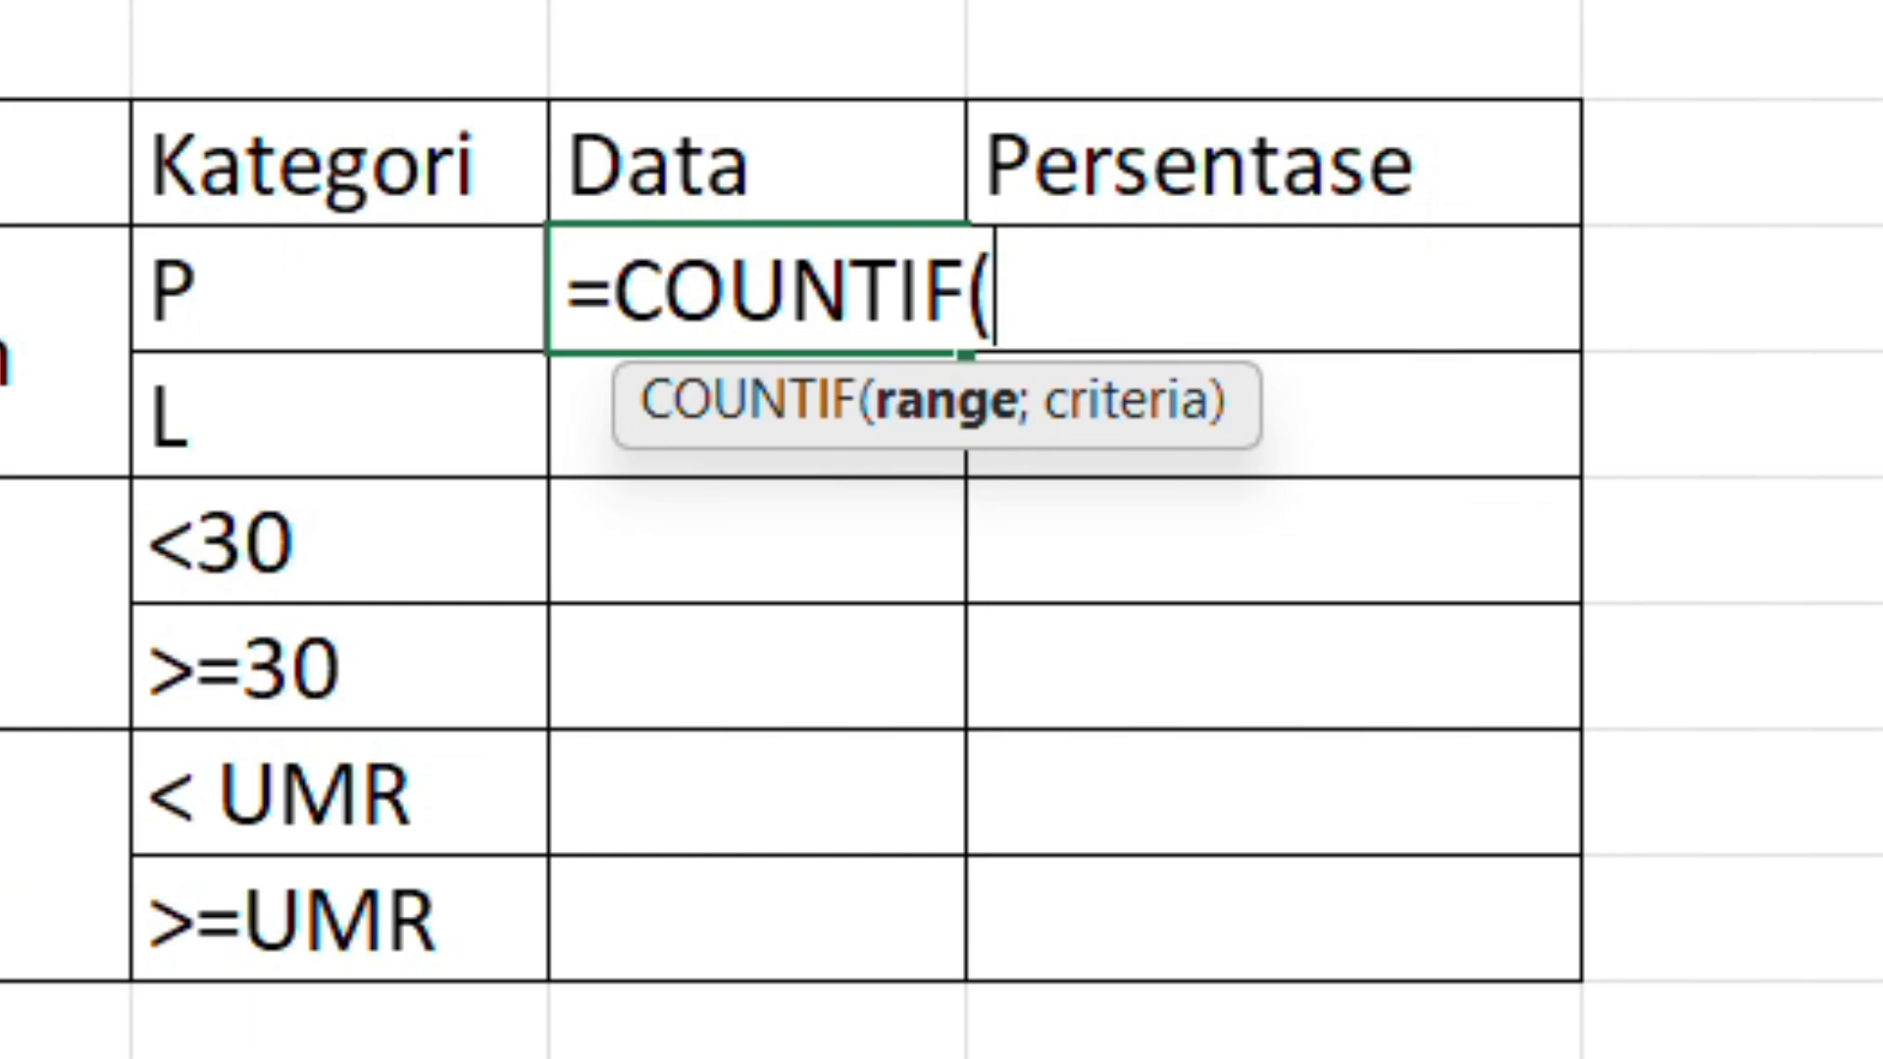
click(117, 370)
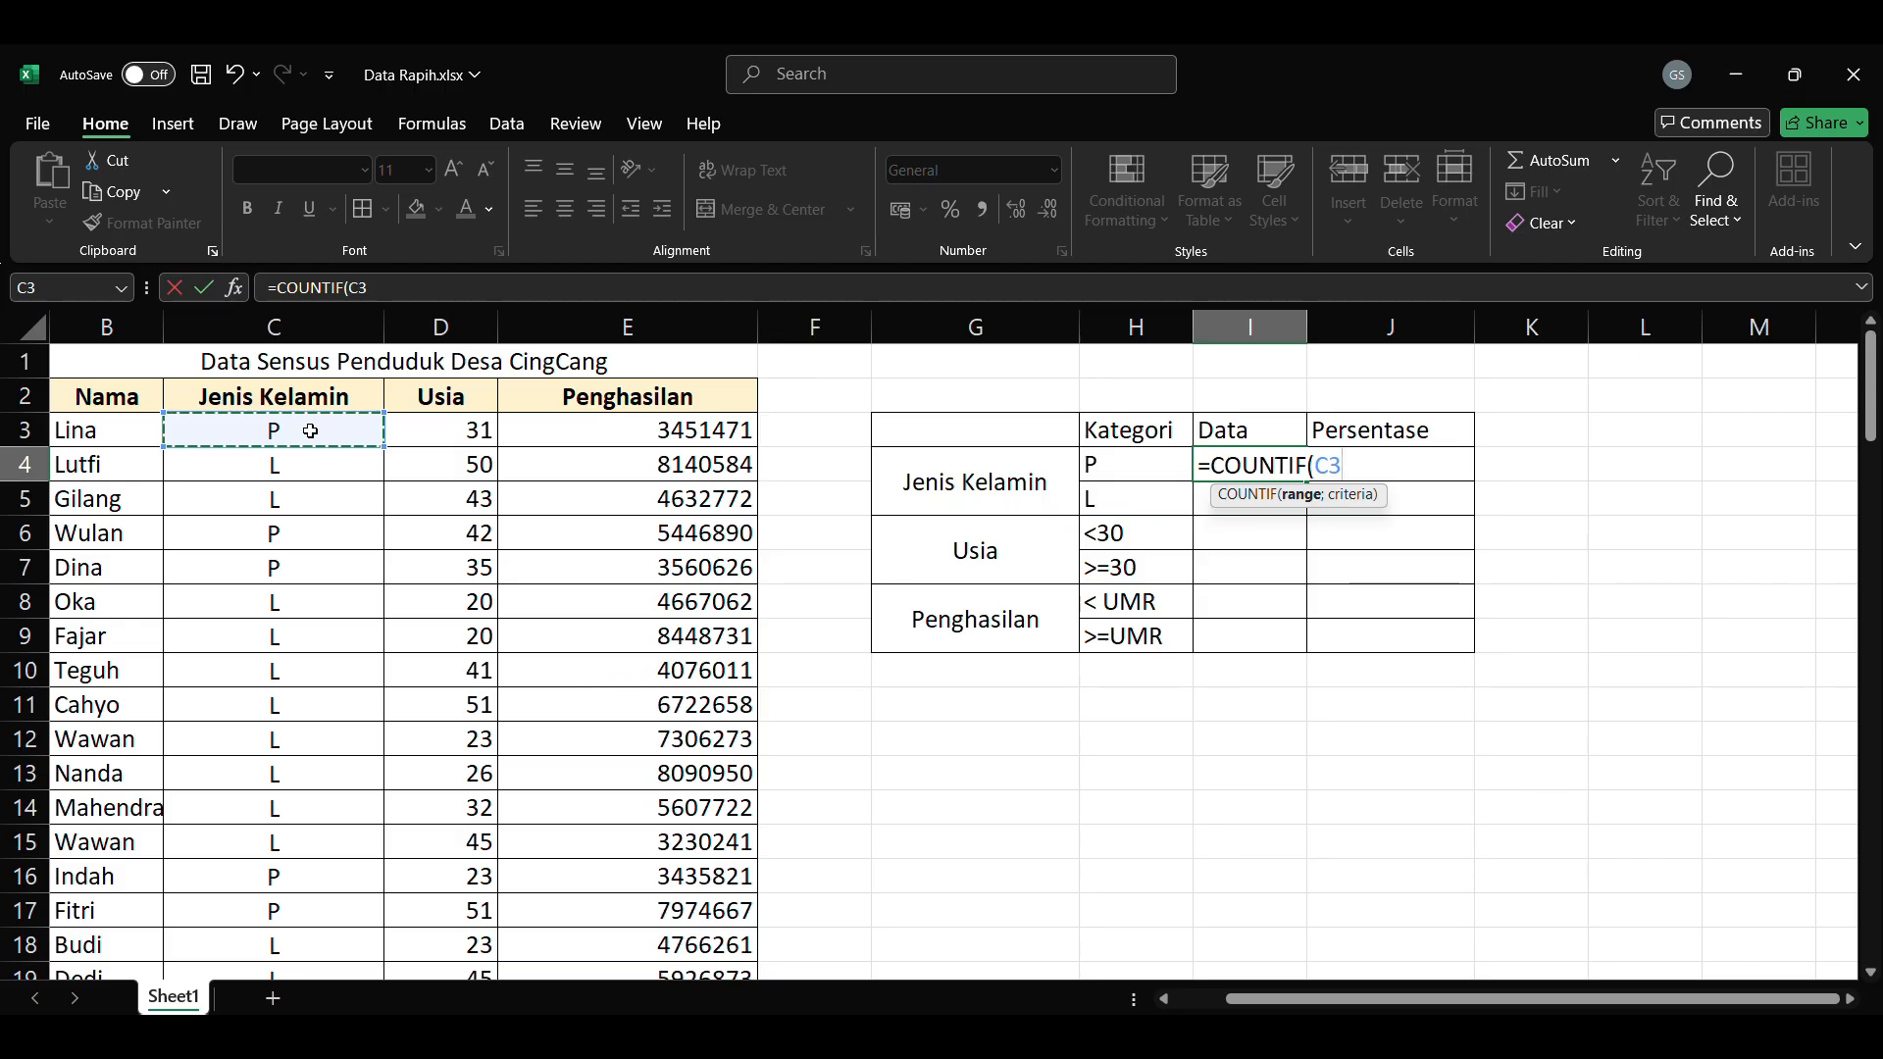
key(ctrl+shift+Down)
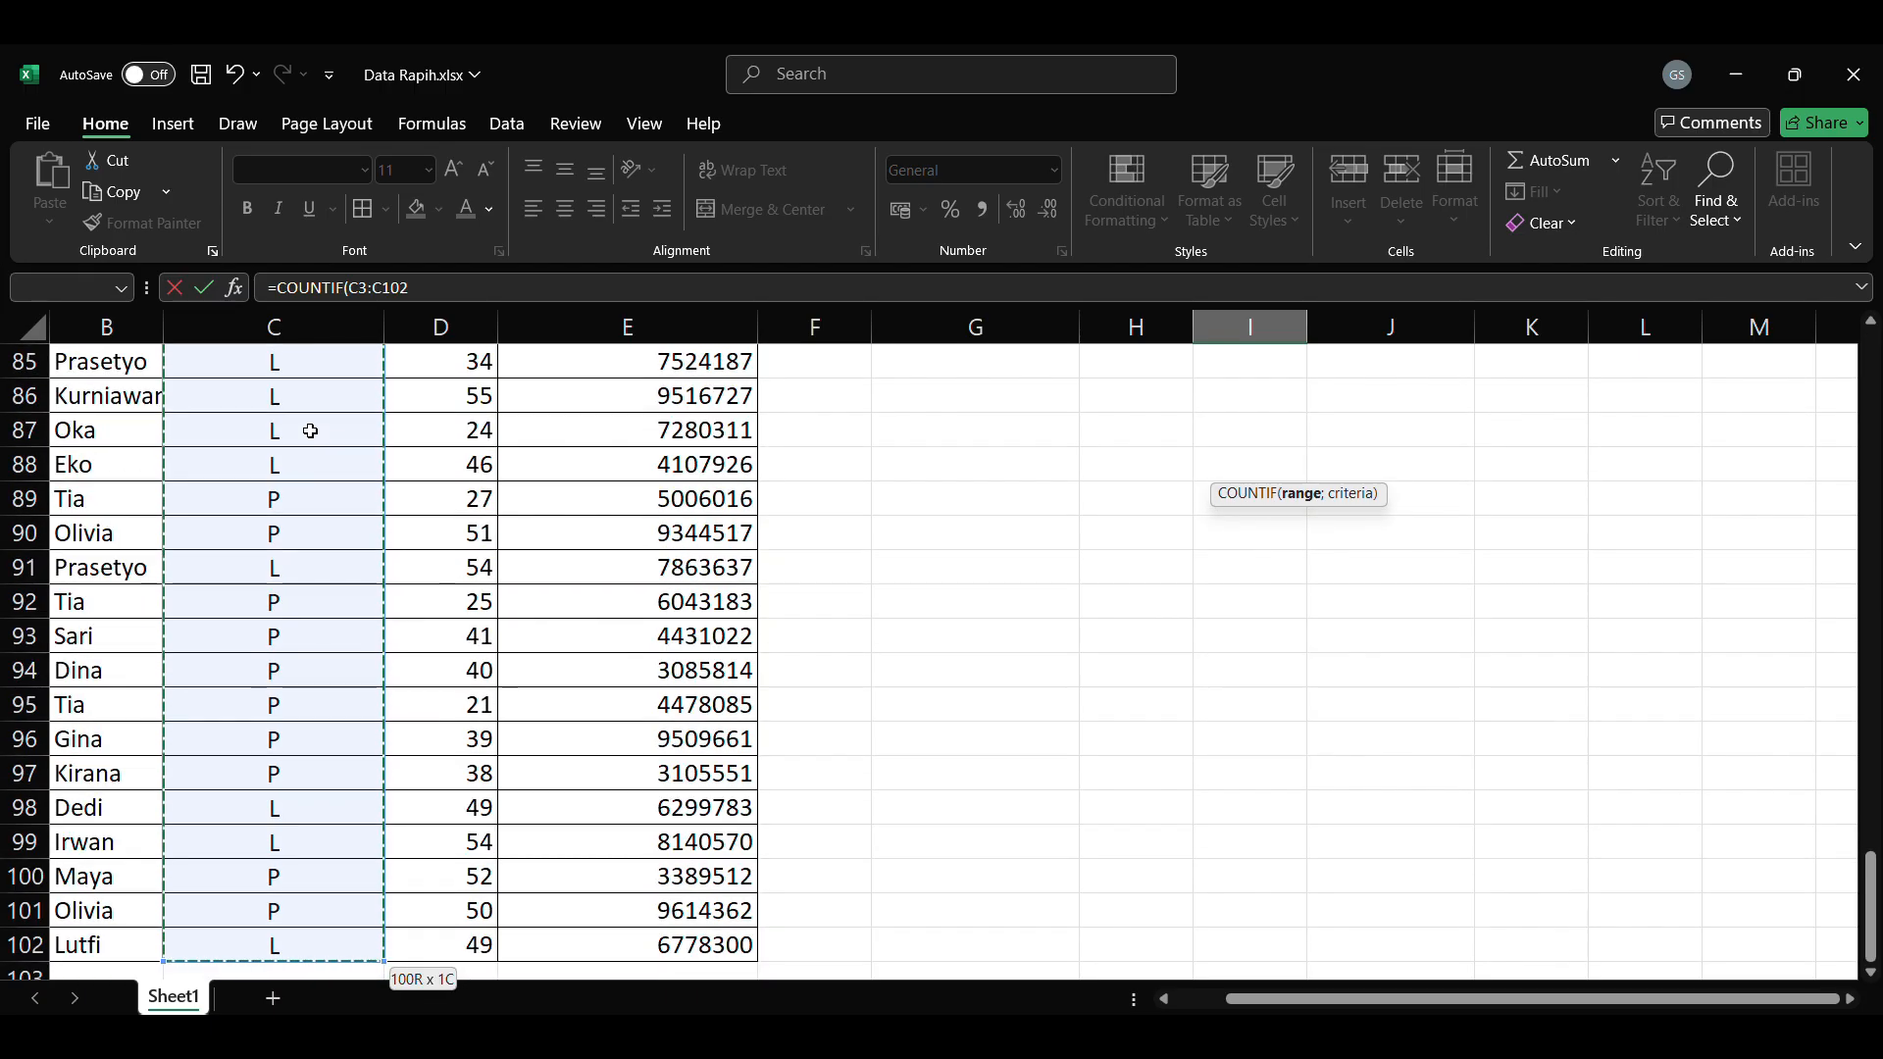
scroll(1045, 609, up, 1)
scroll(1046, 609, up, 20)
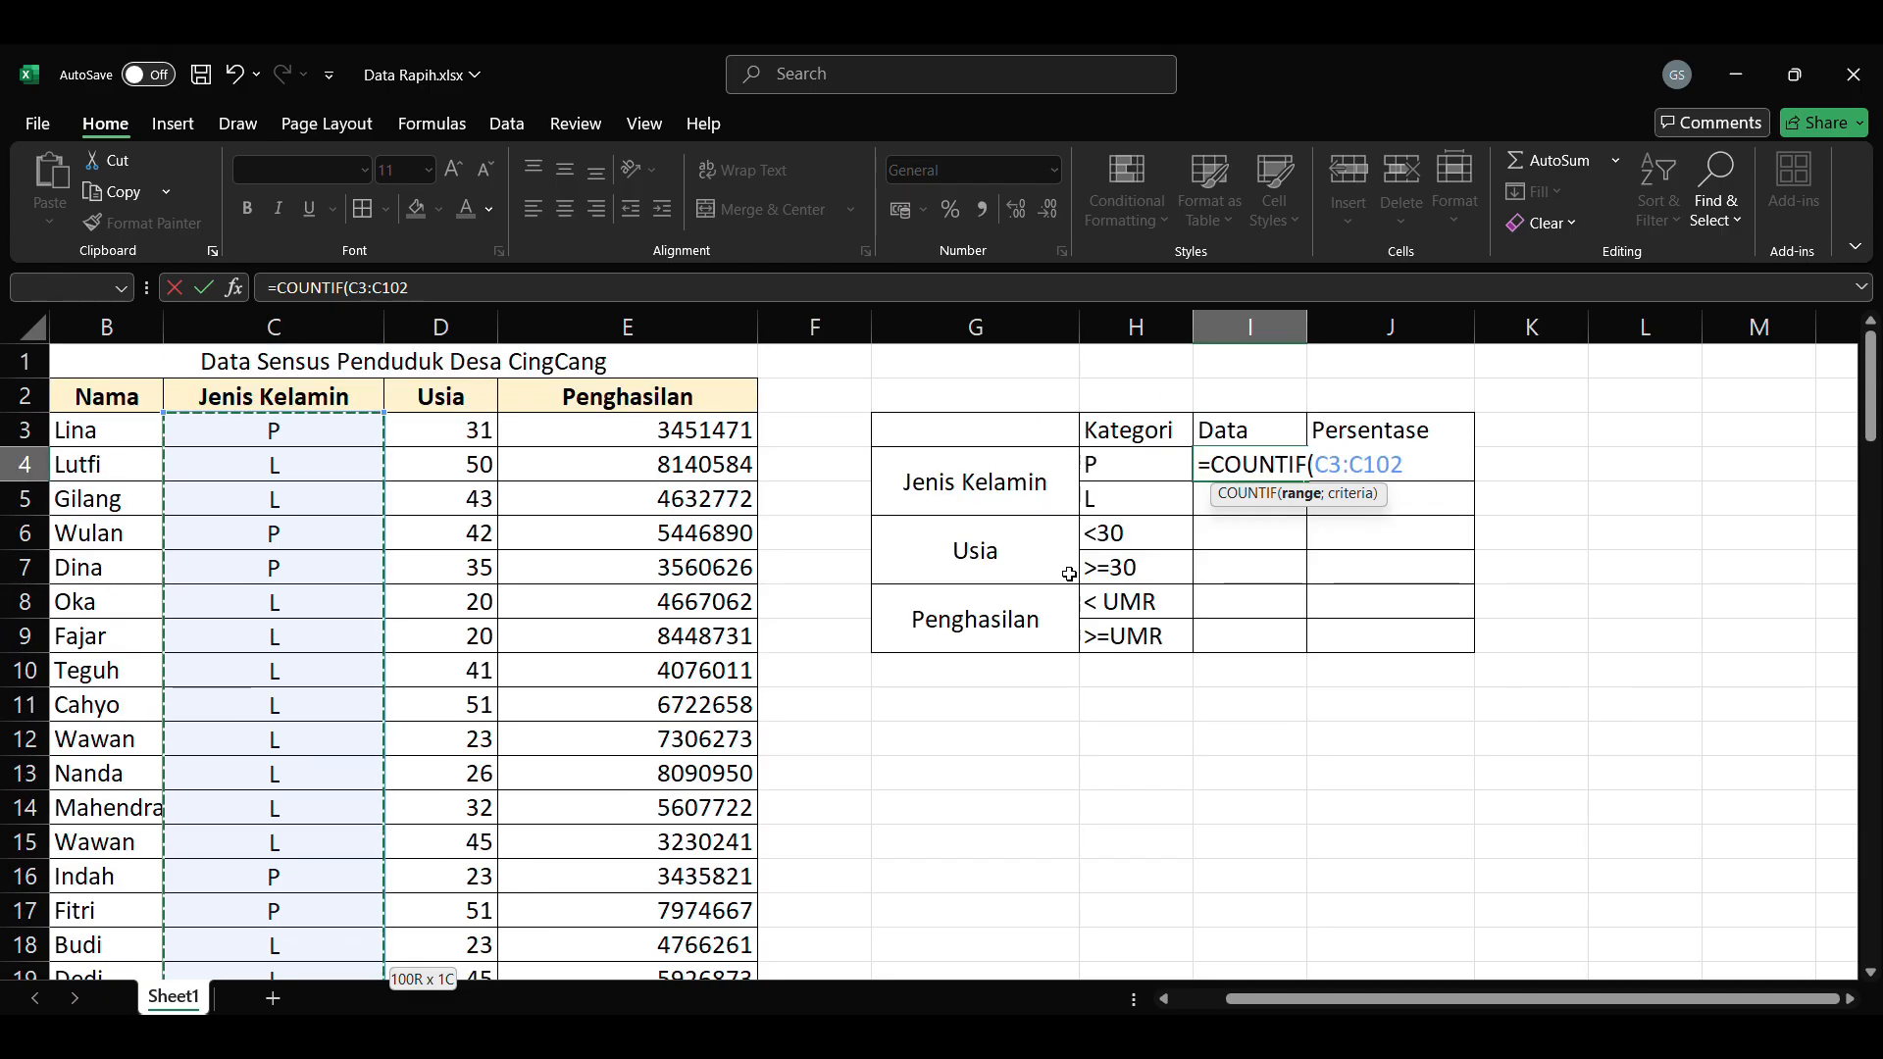
text(;)
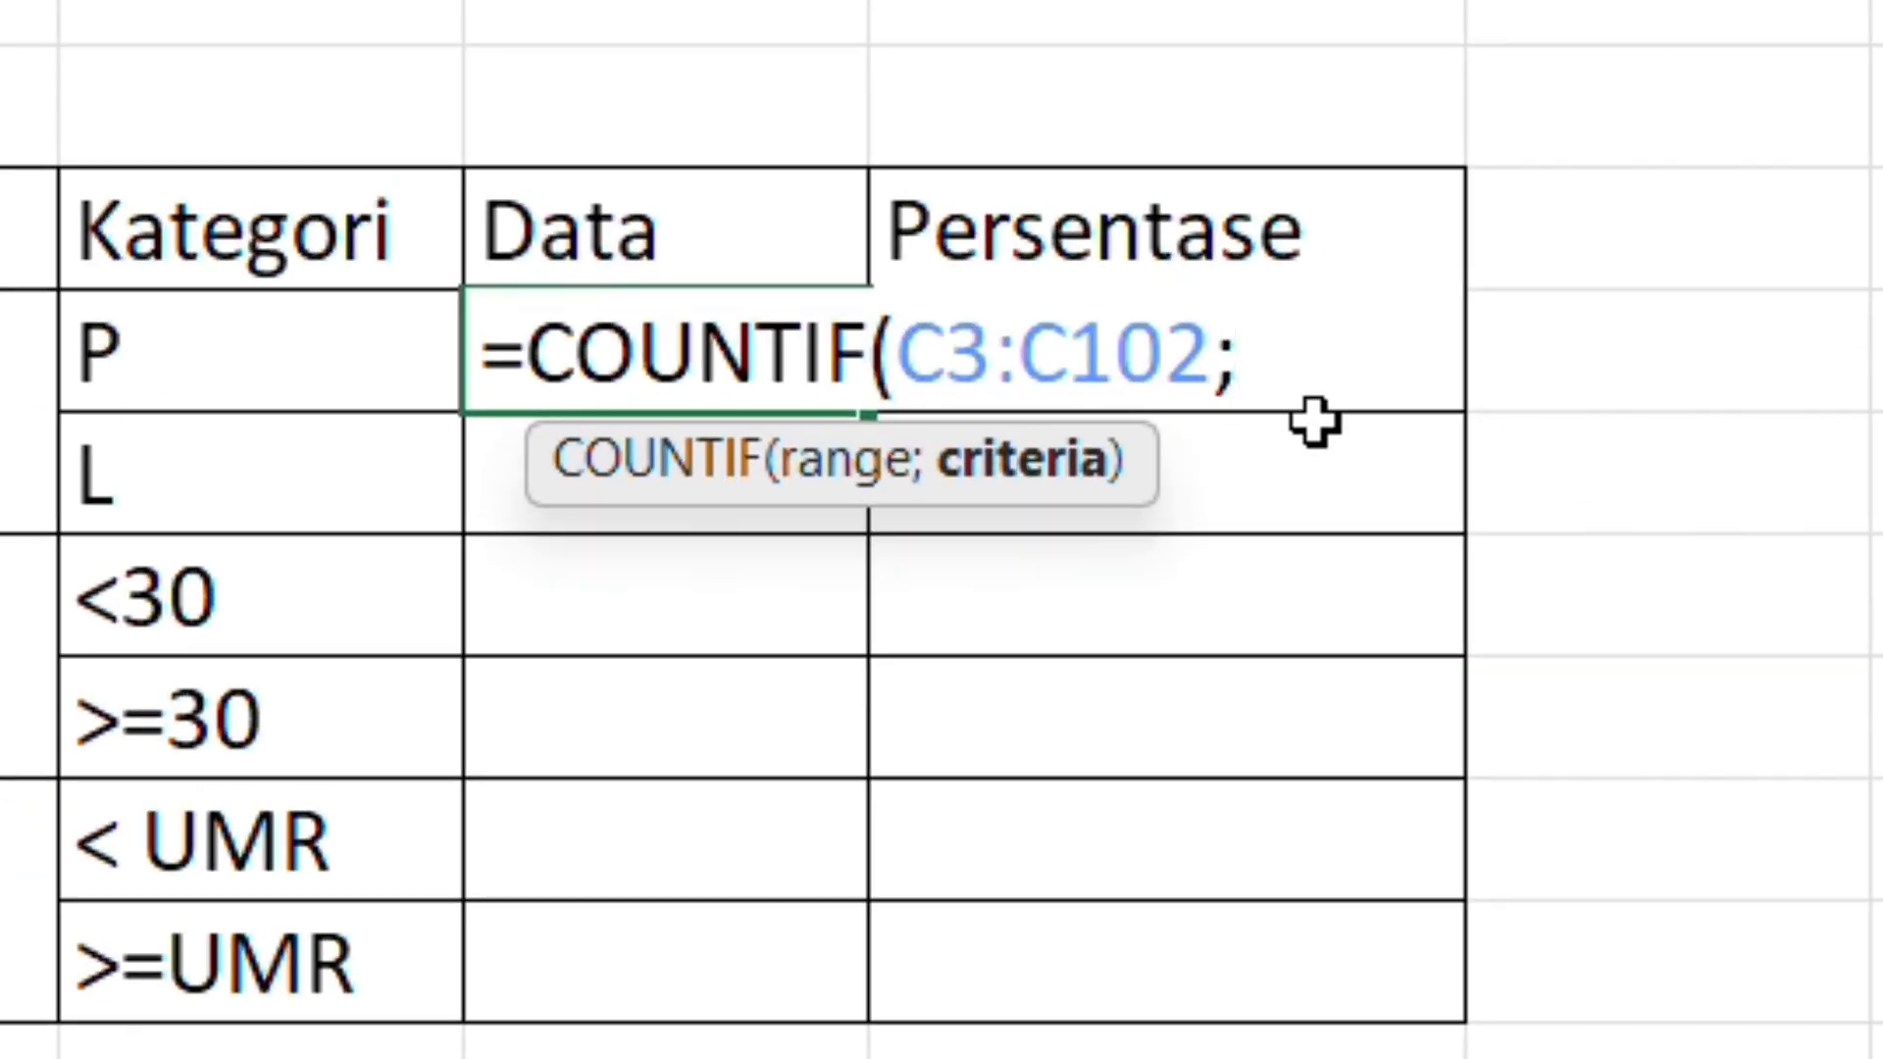
key(BackSpace)
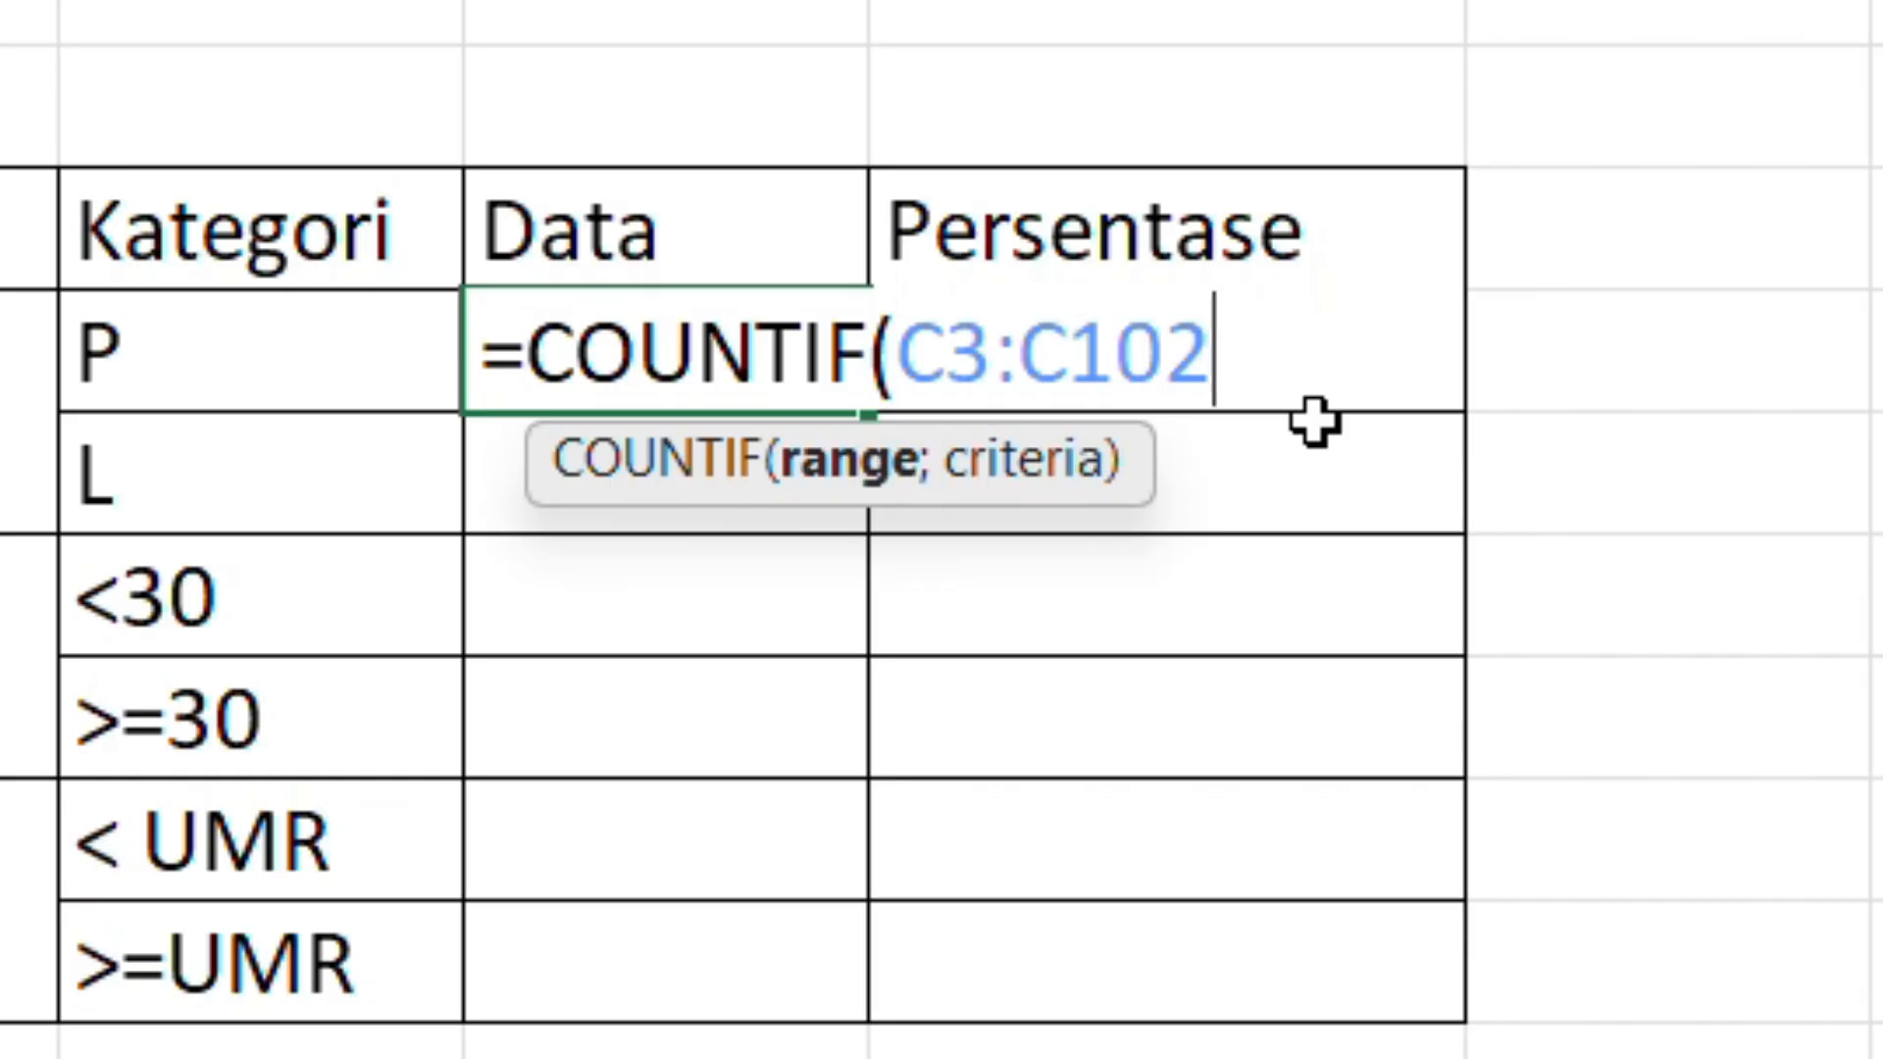
text(,)
key(BackSpace)
text(;)
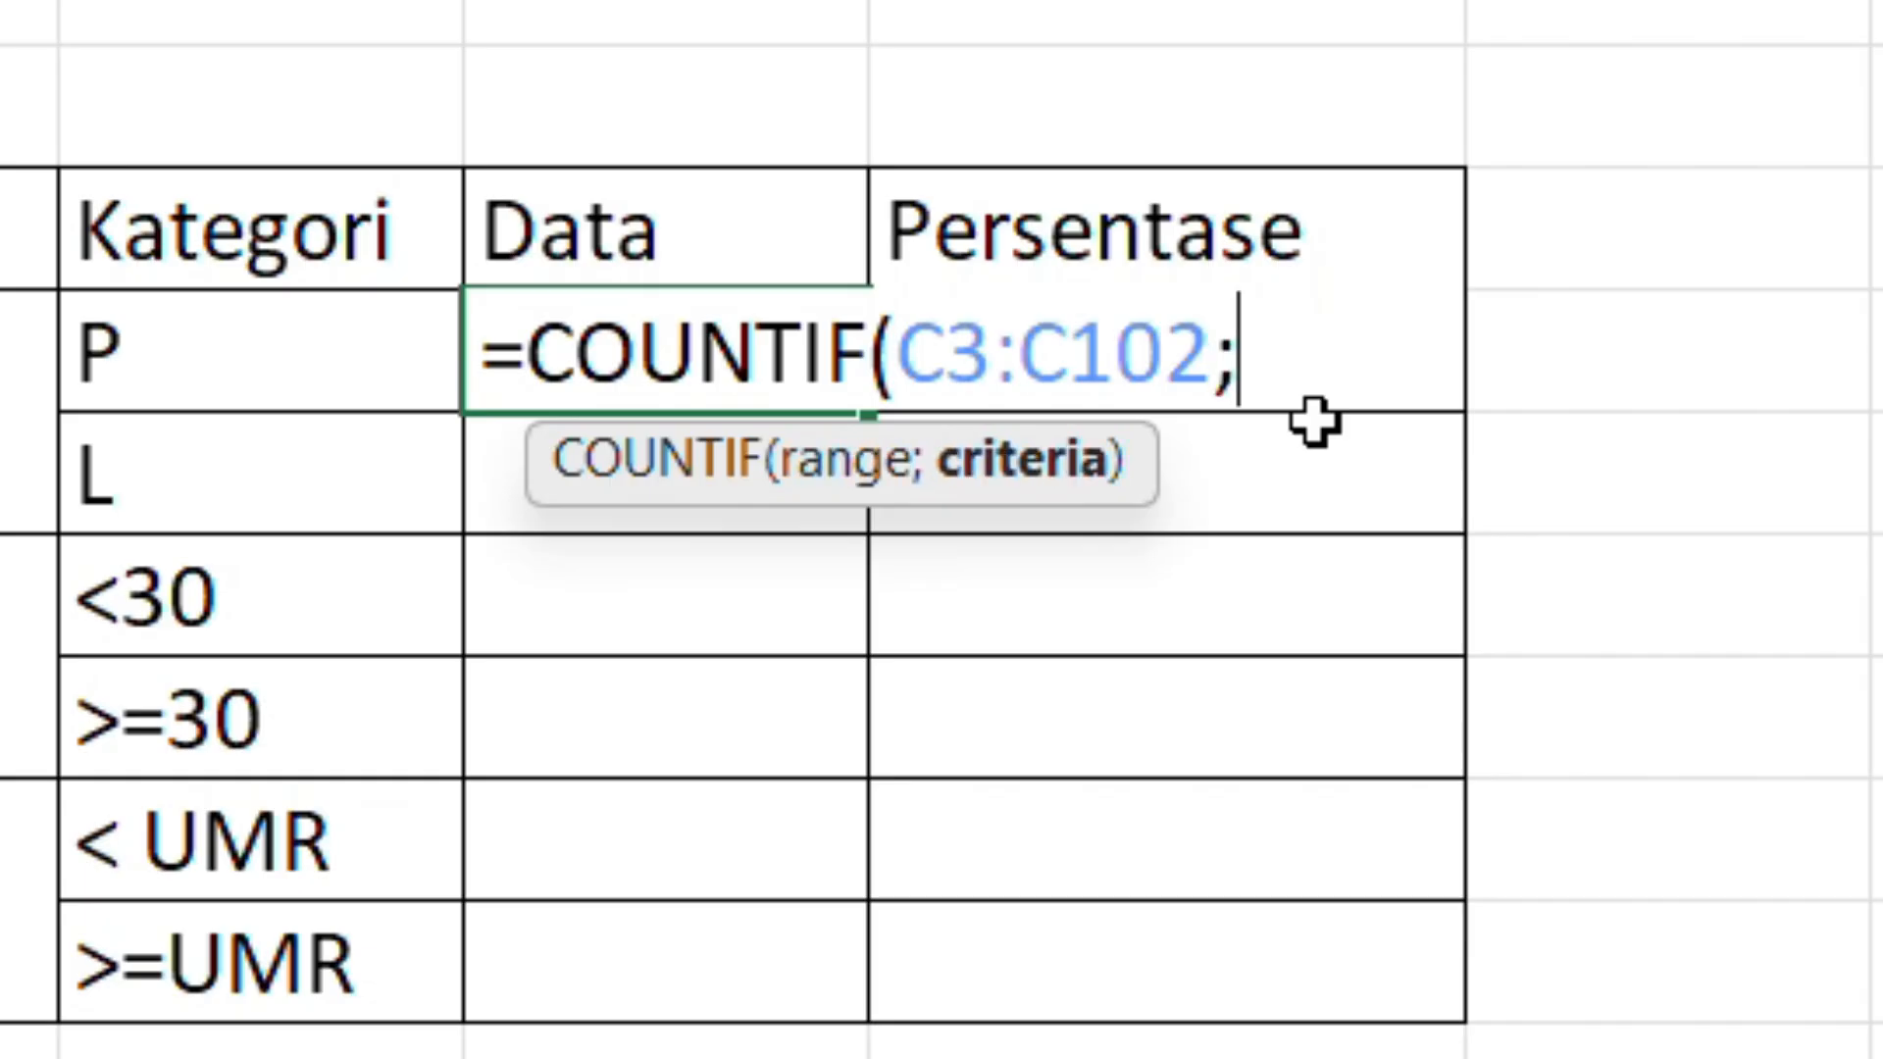
text(")
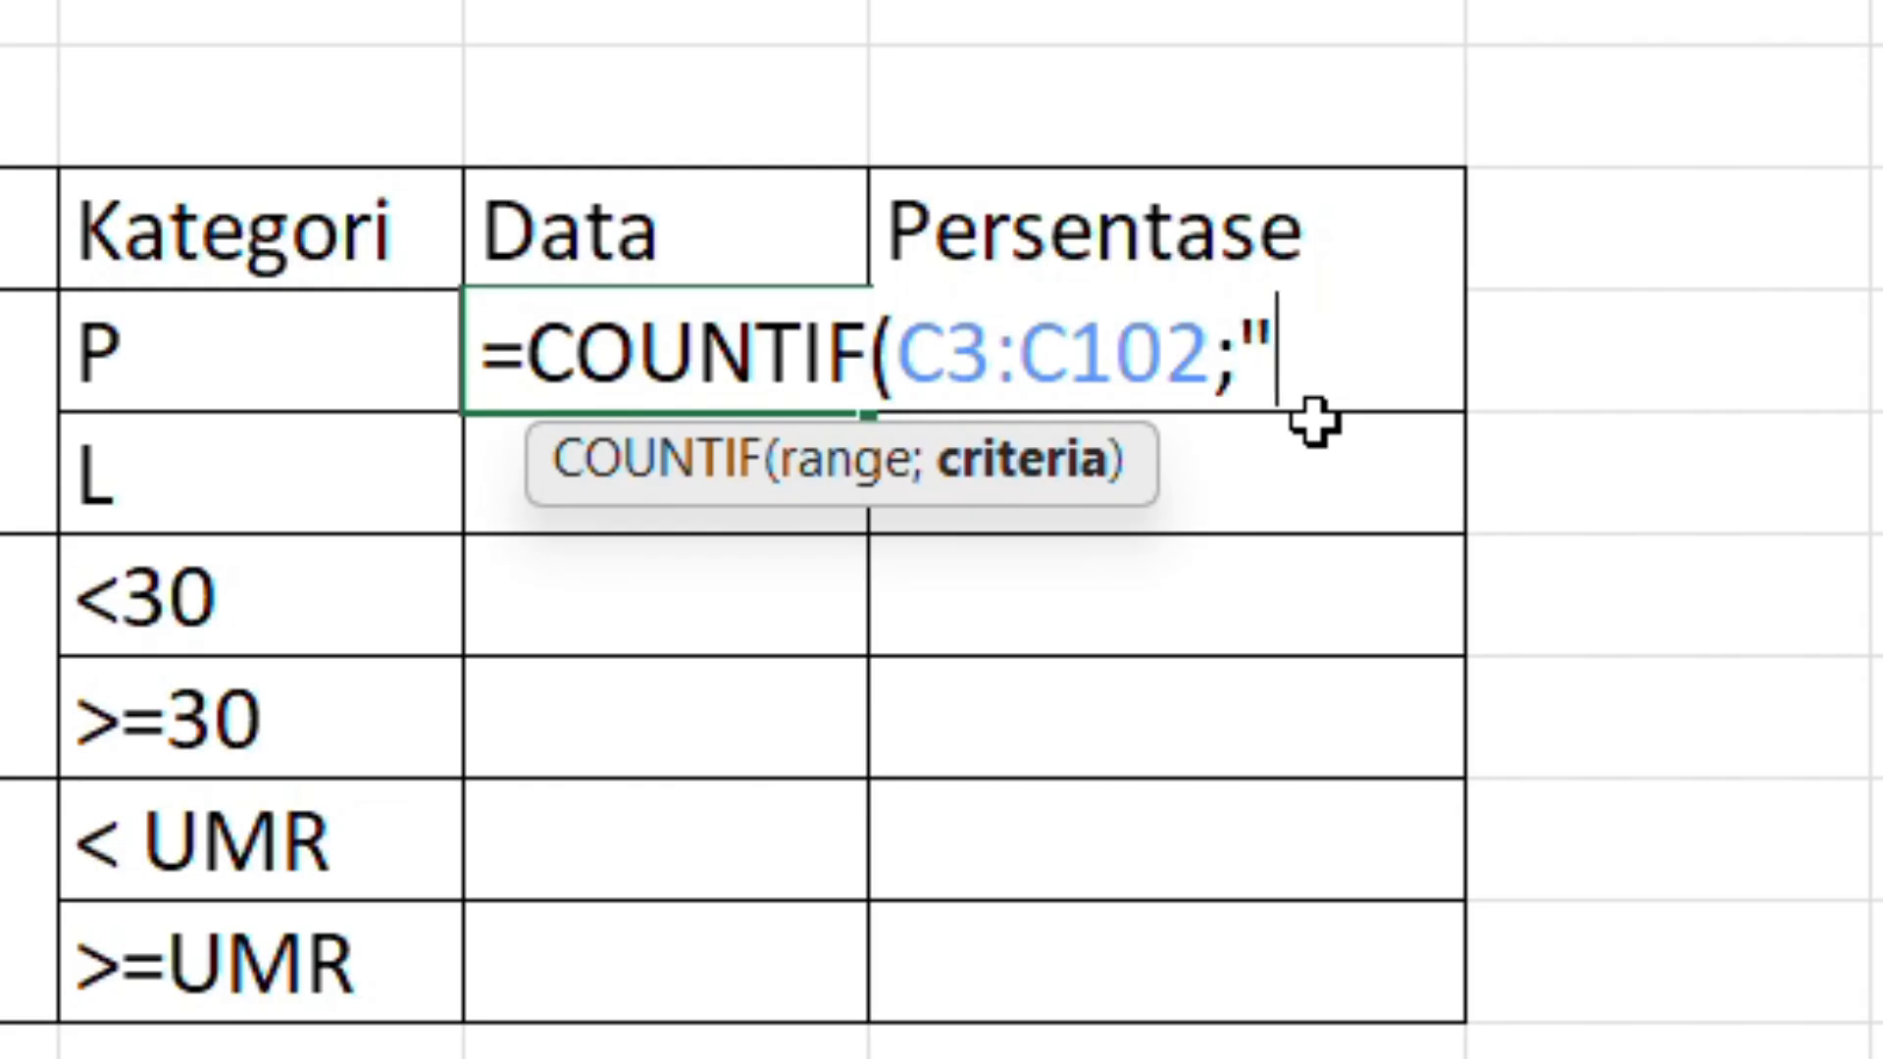
text(P")
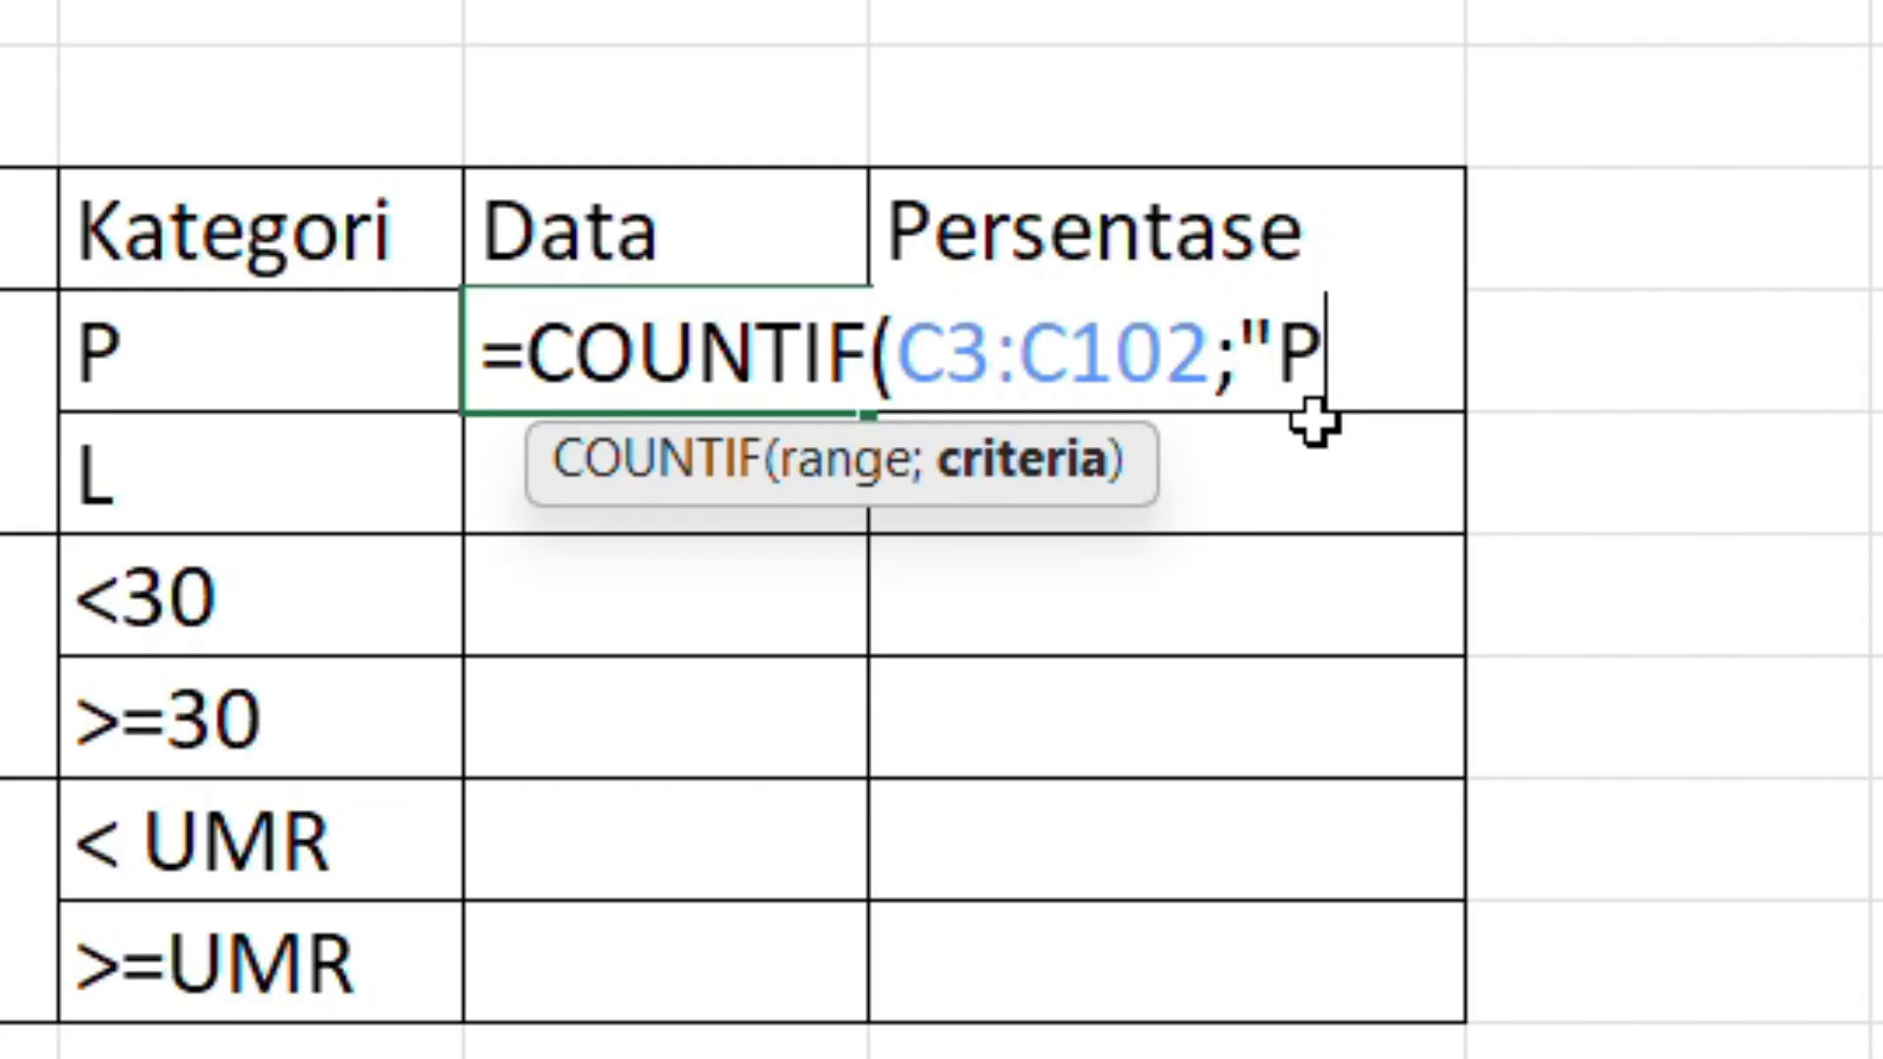
key(BackSpace)
key(BackSpace)
text(")
key(BackSpace)
text(P"))
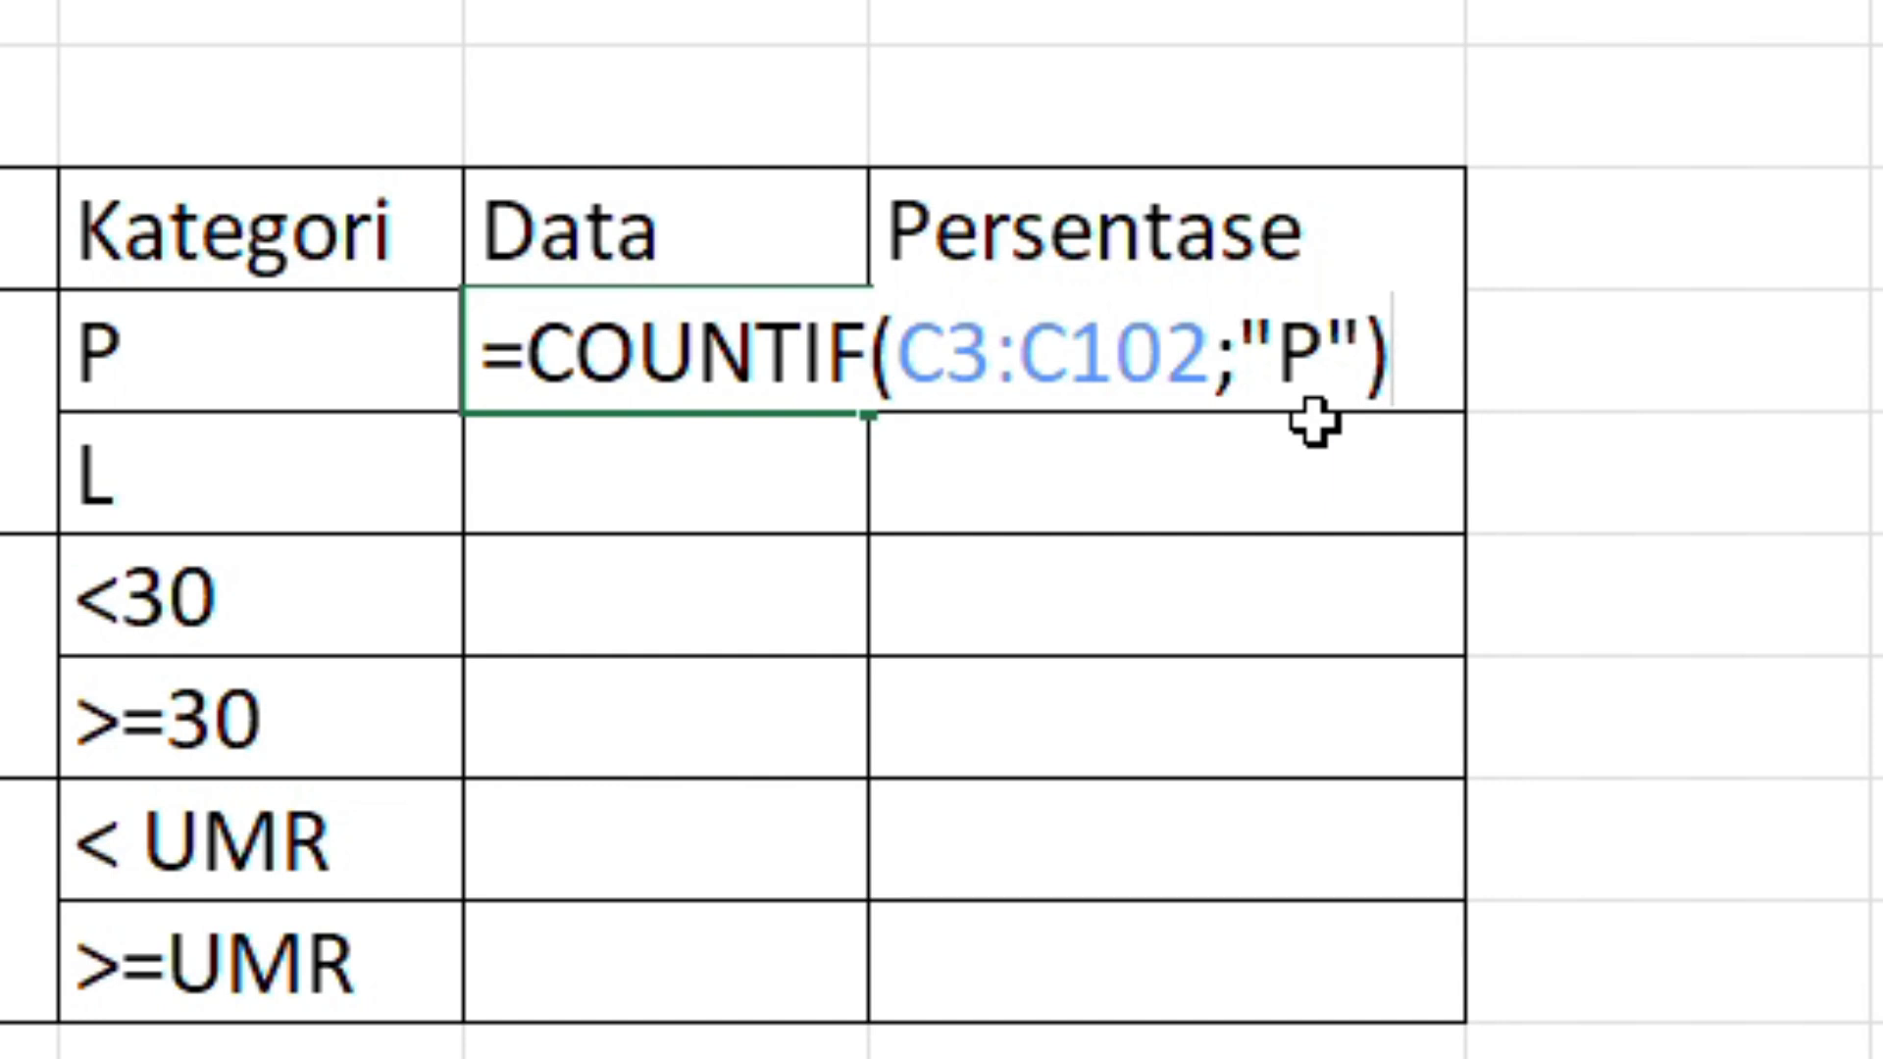
key(Return)
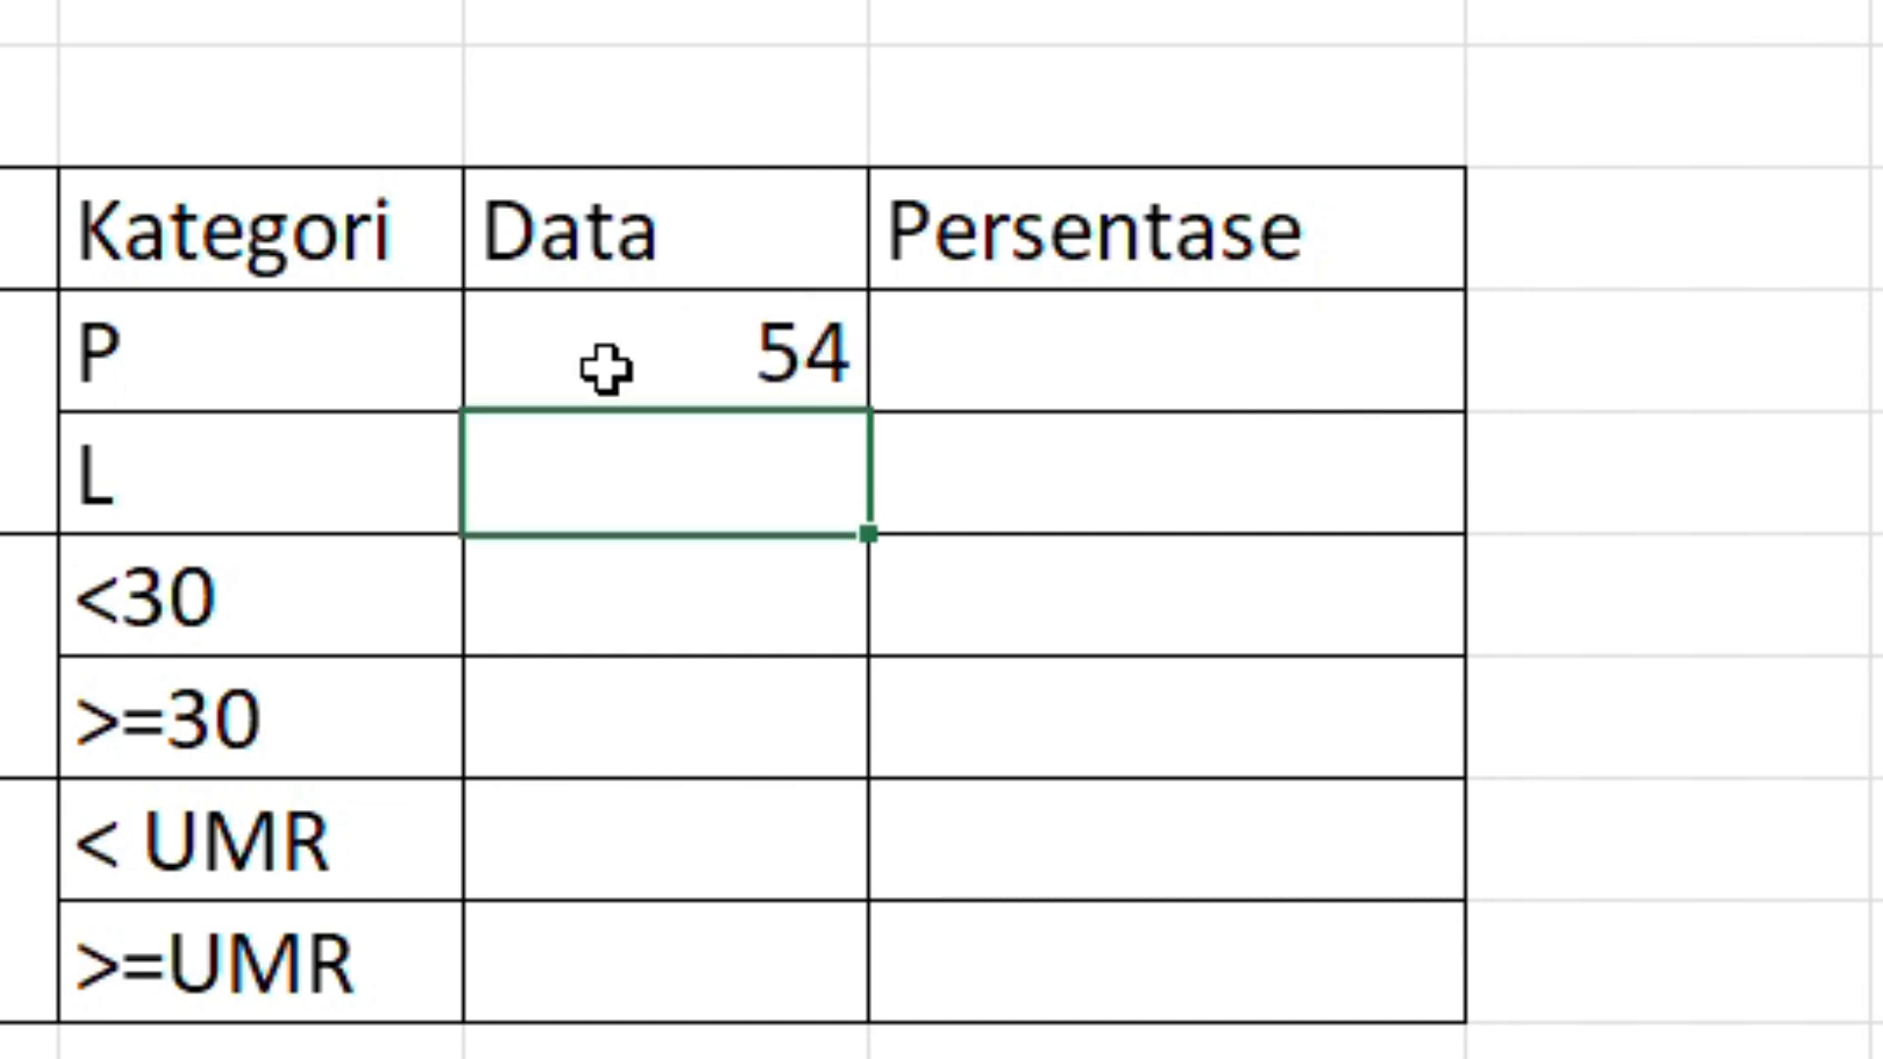
Step: Copy the P count formula text into the Data cell of the L row and change its criterion to "L"
double_click(637, 353)
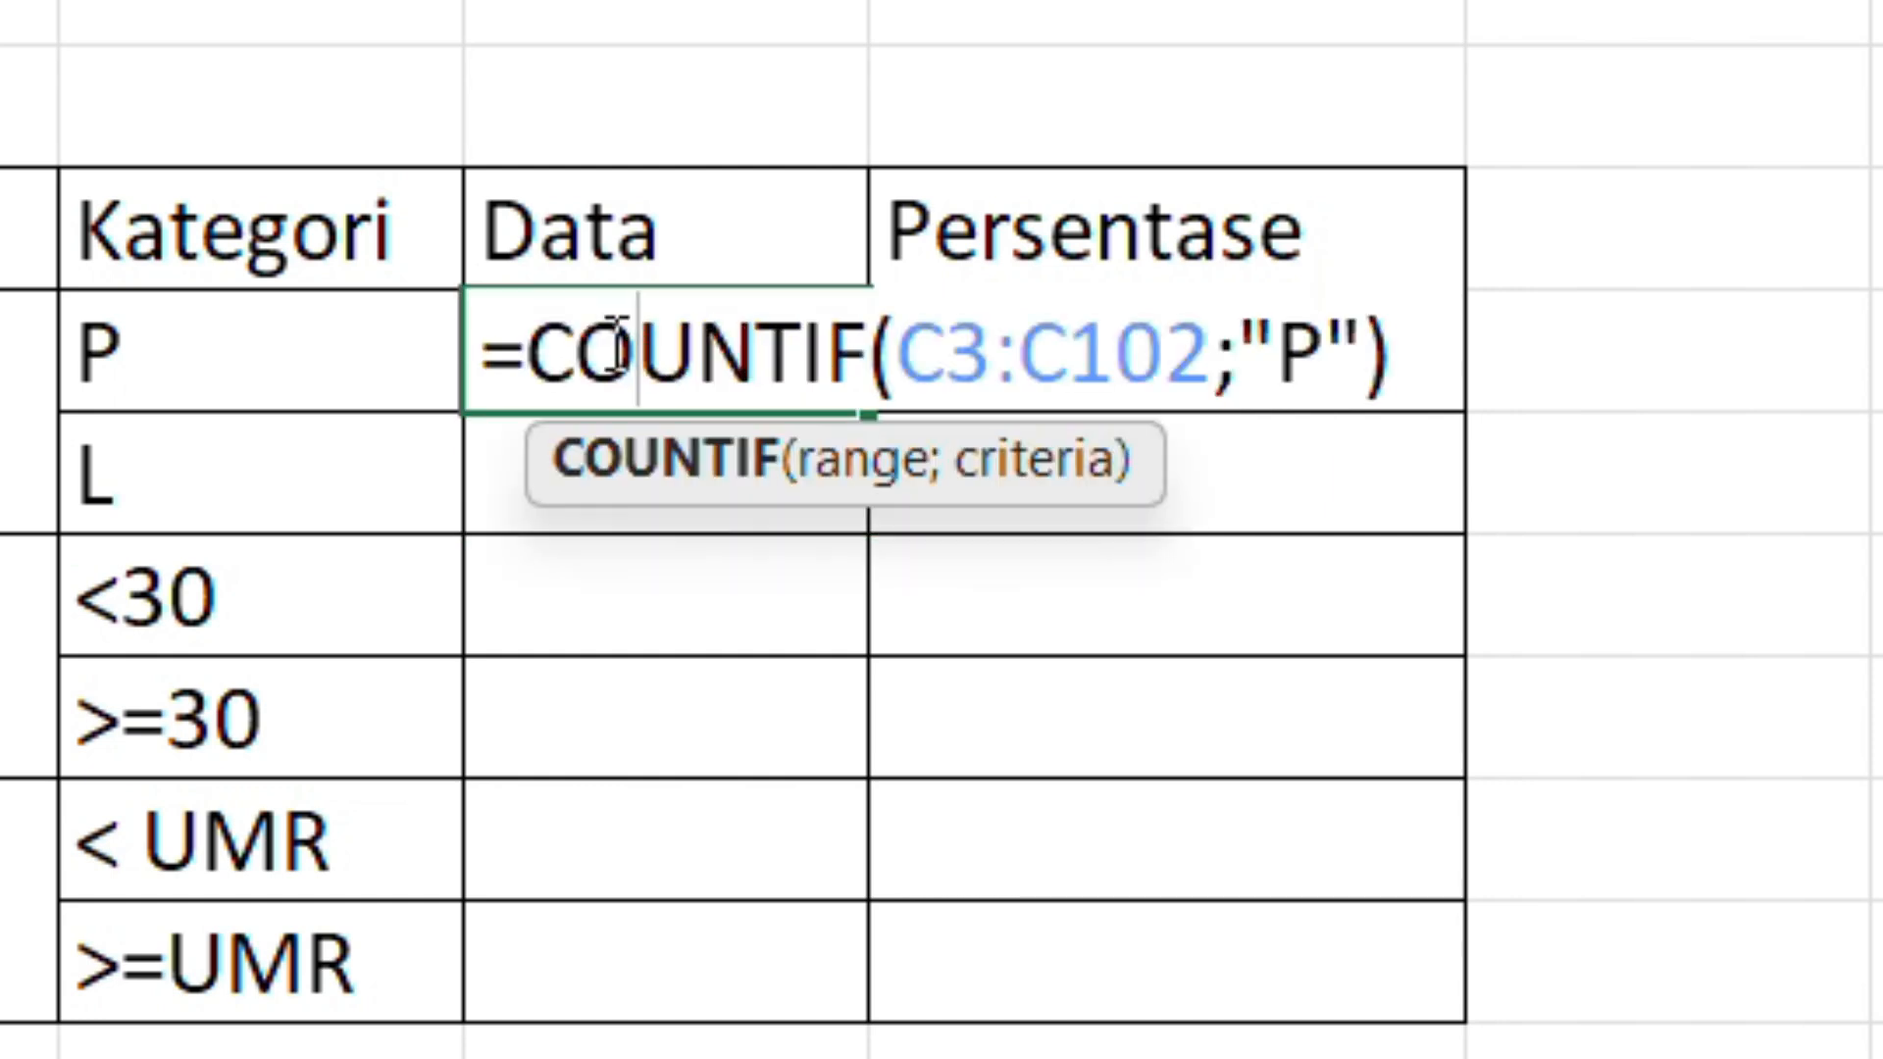
triple_click(616, 348)
key(Escape)
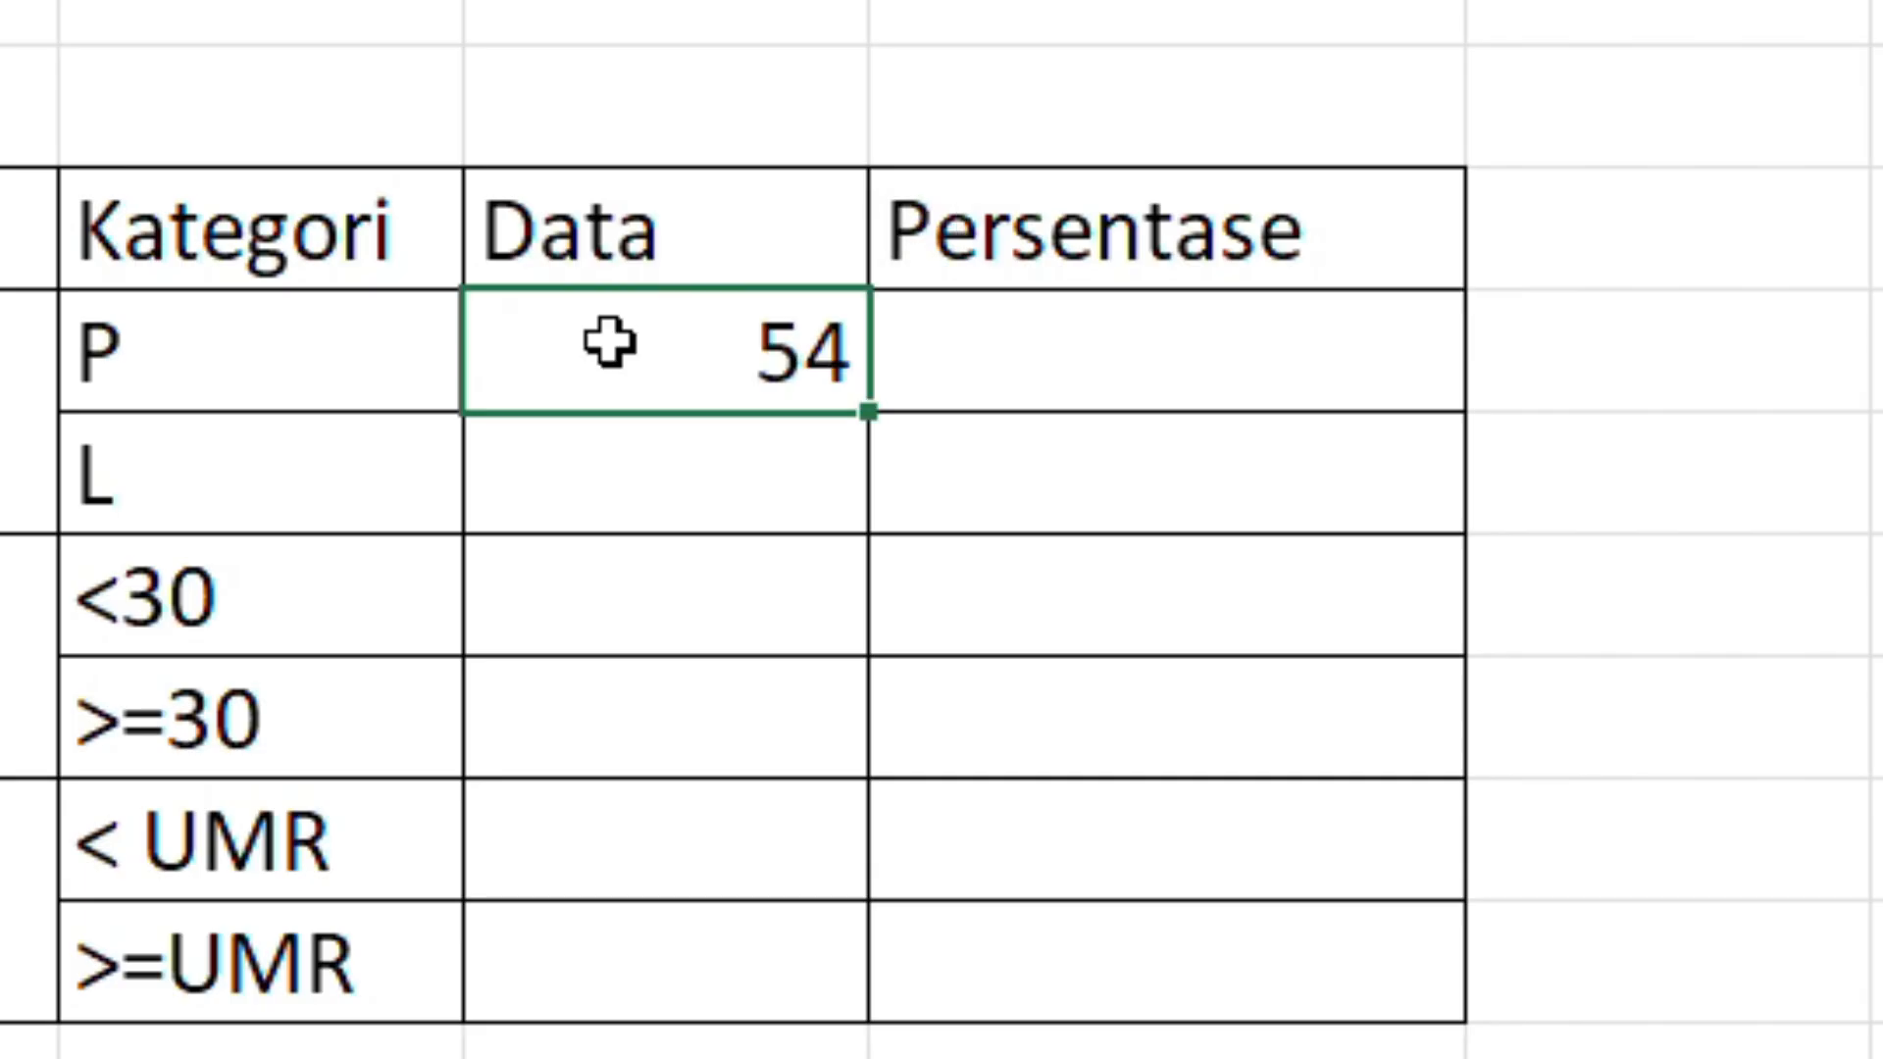
double_click(771, 480)
key(ctrl+v)
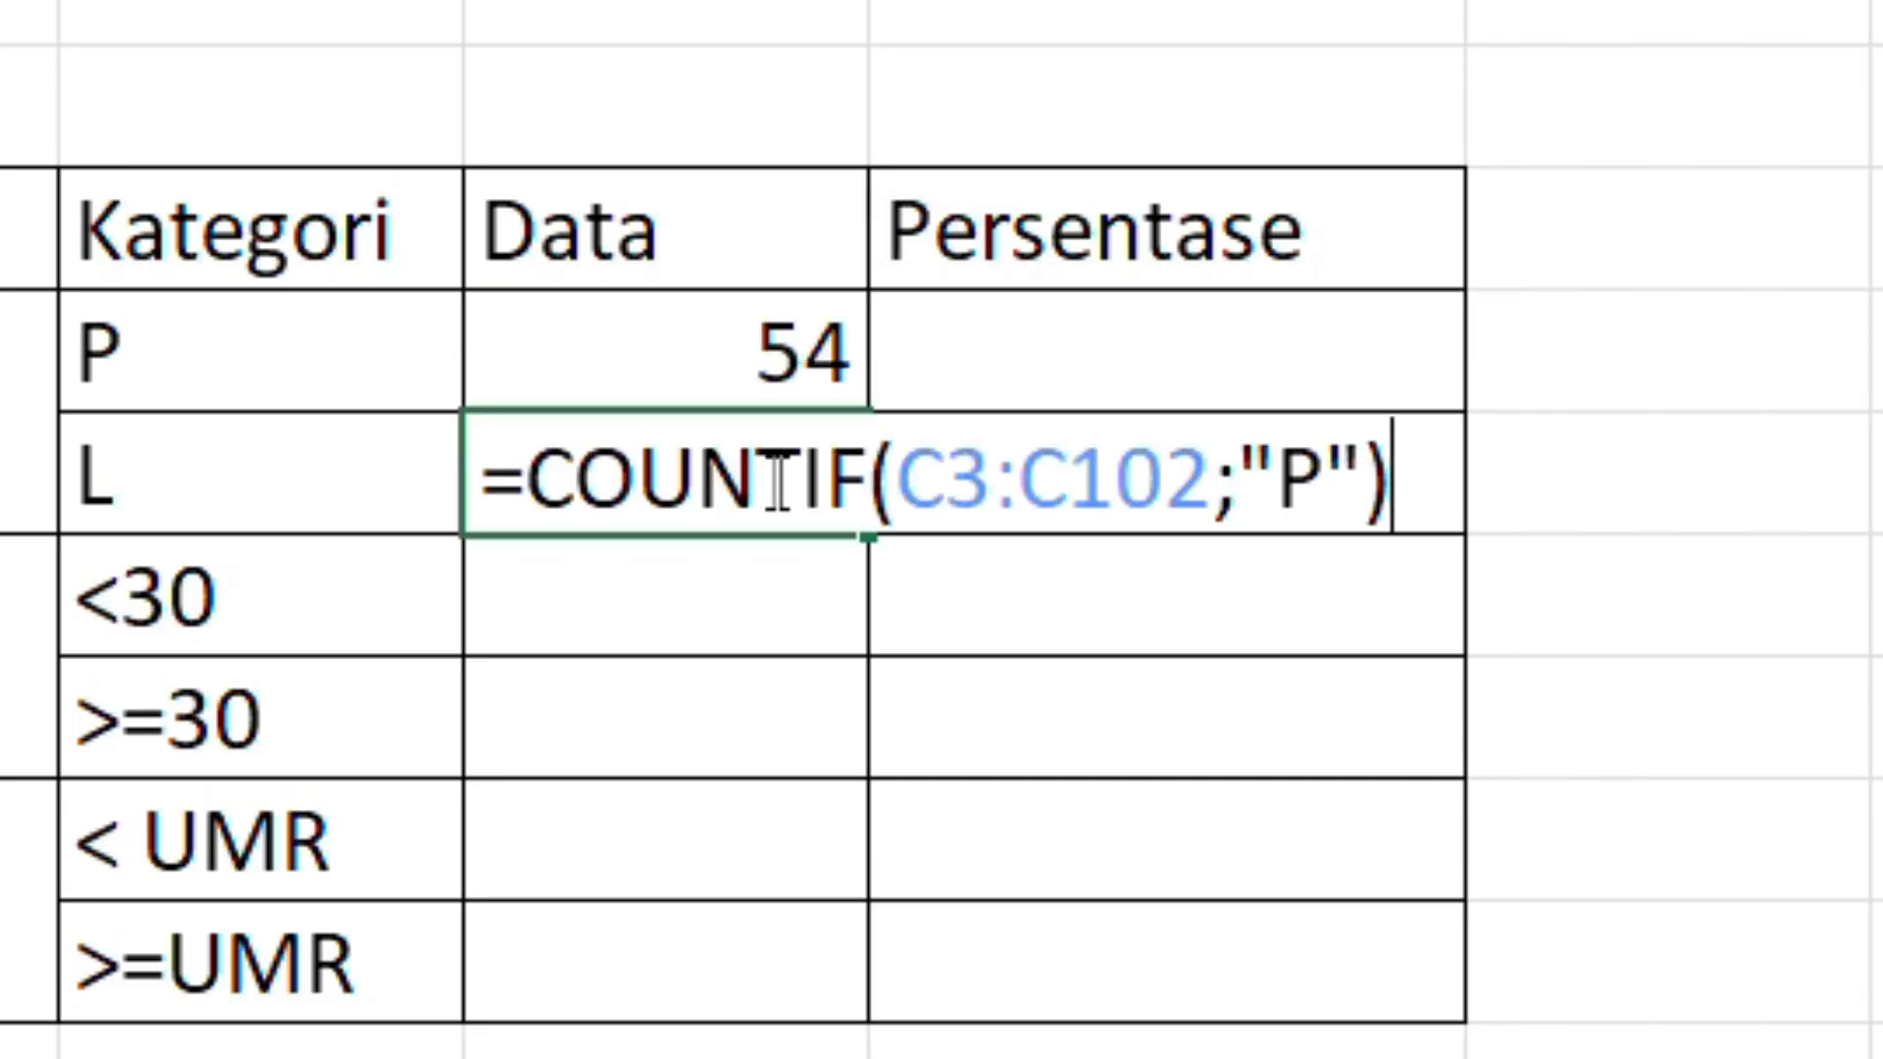
key(Left)
double_click(774, 480)
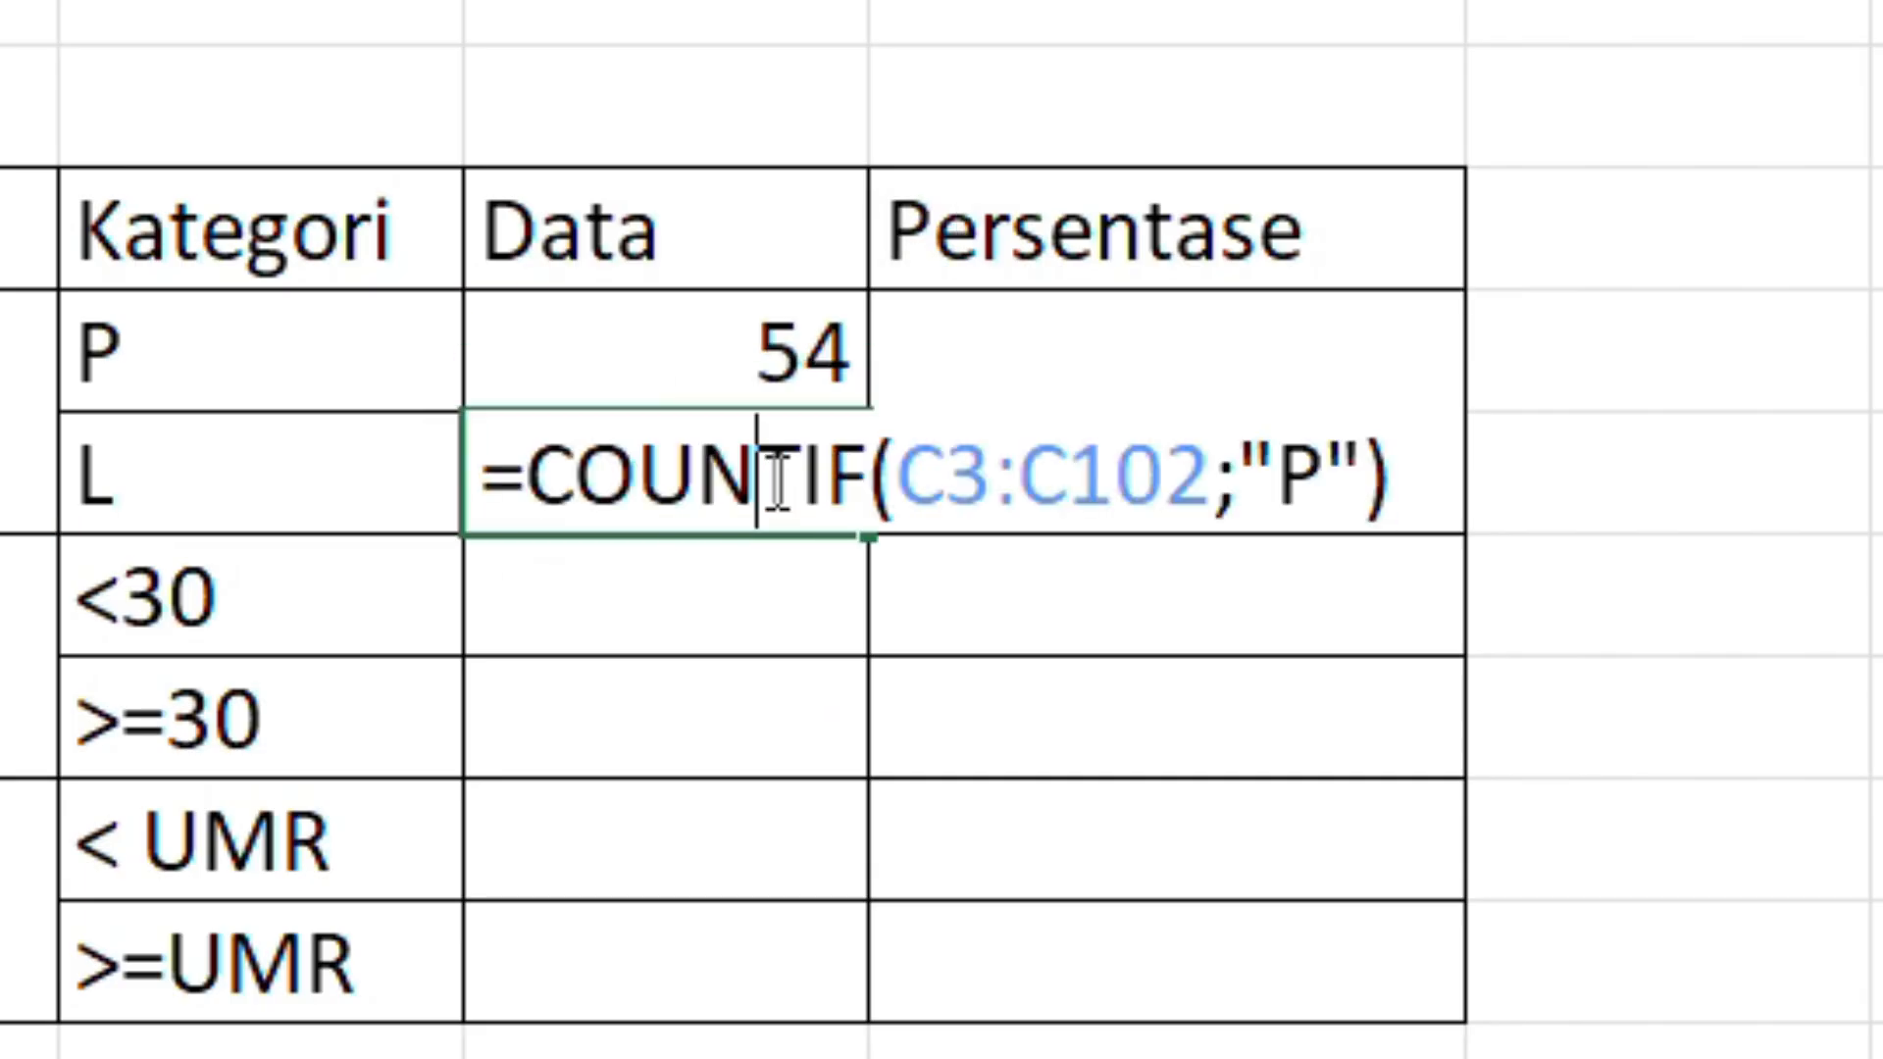
double_click(1300, 469)
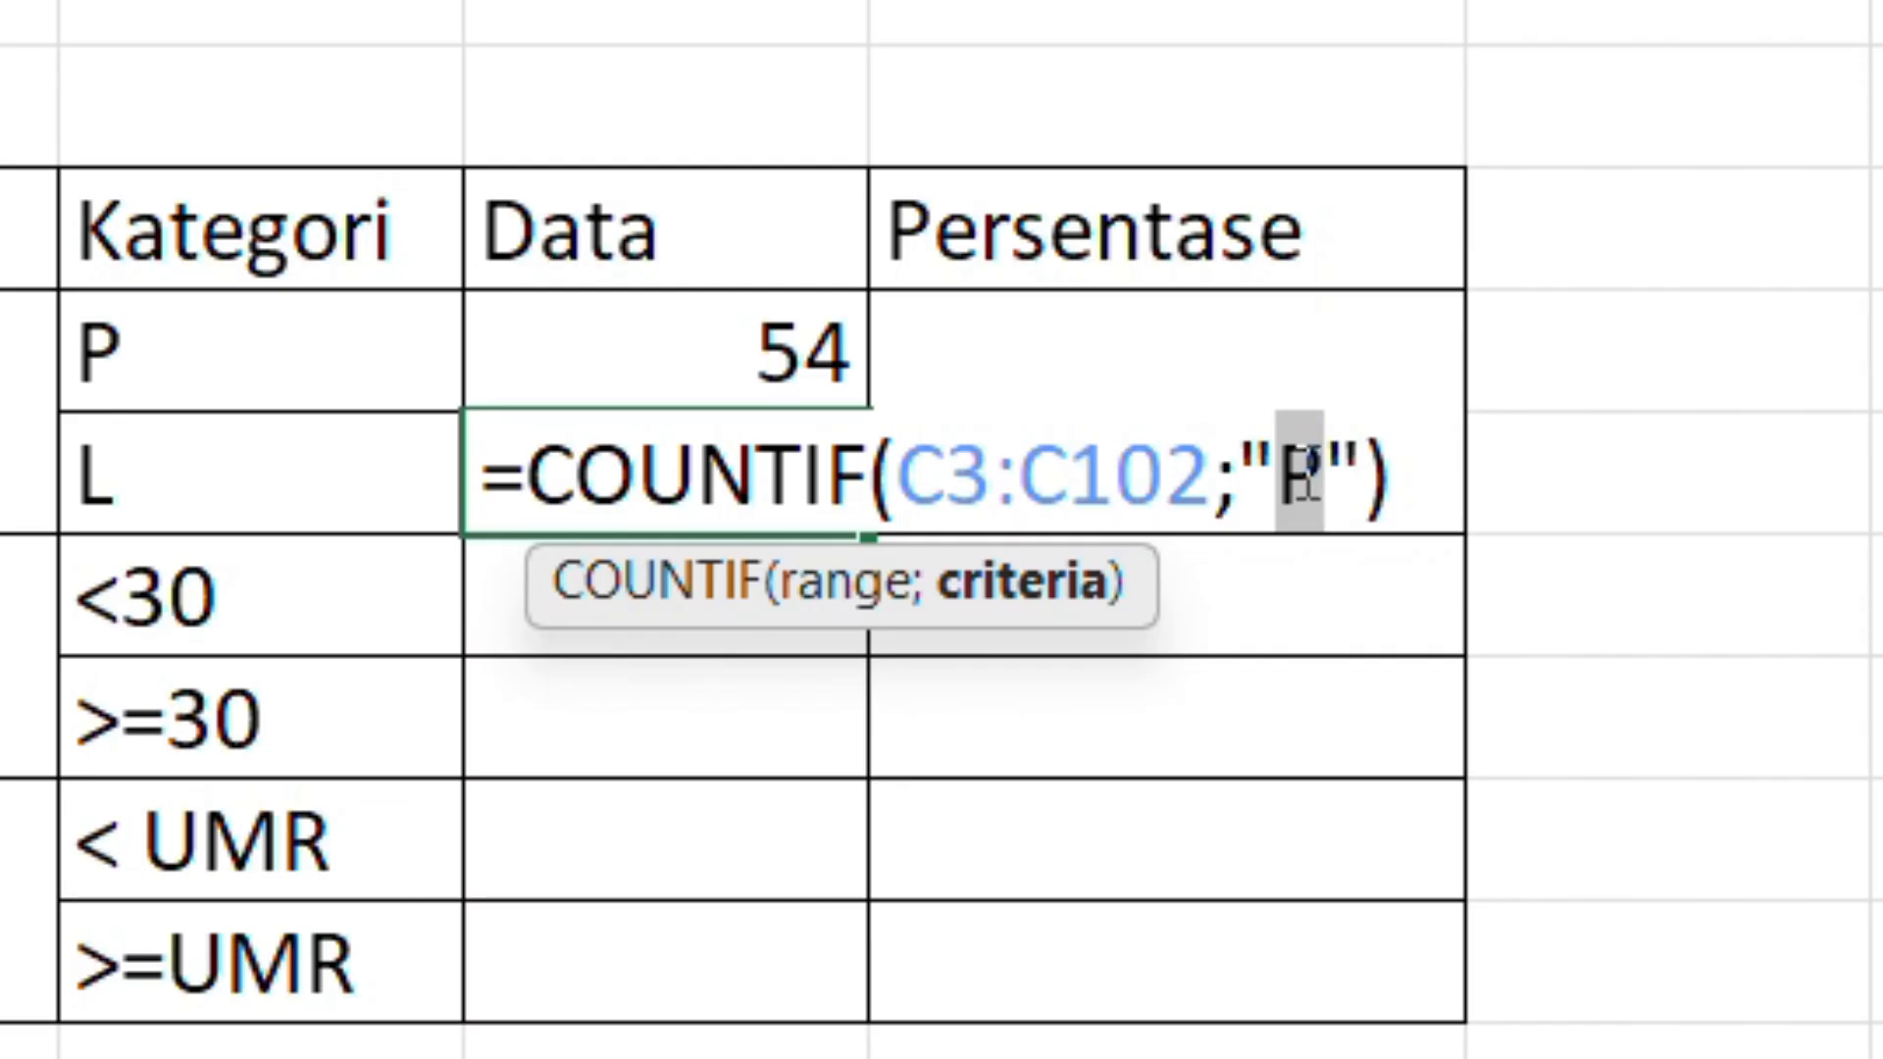
text(L)
key(Return)
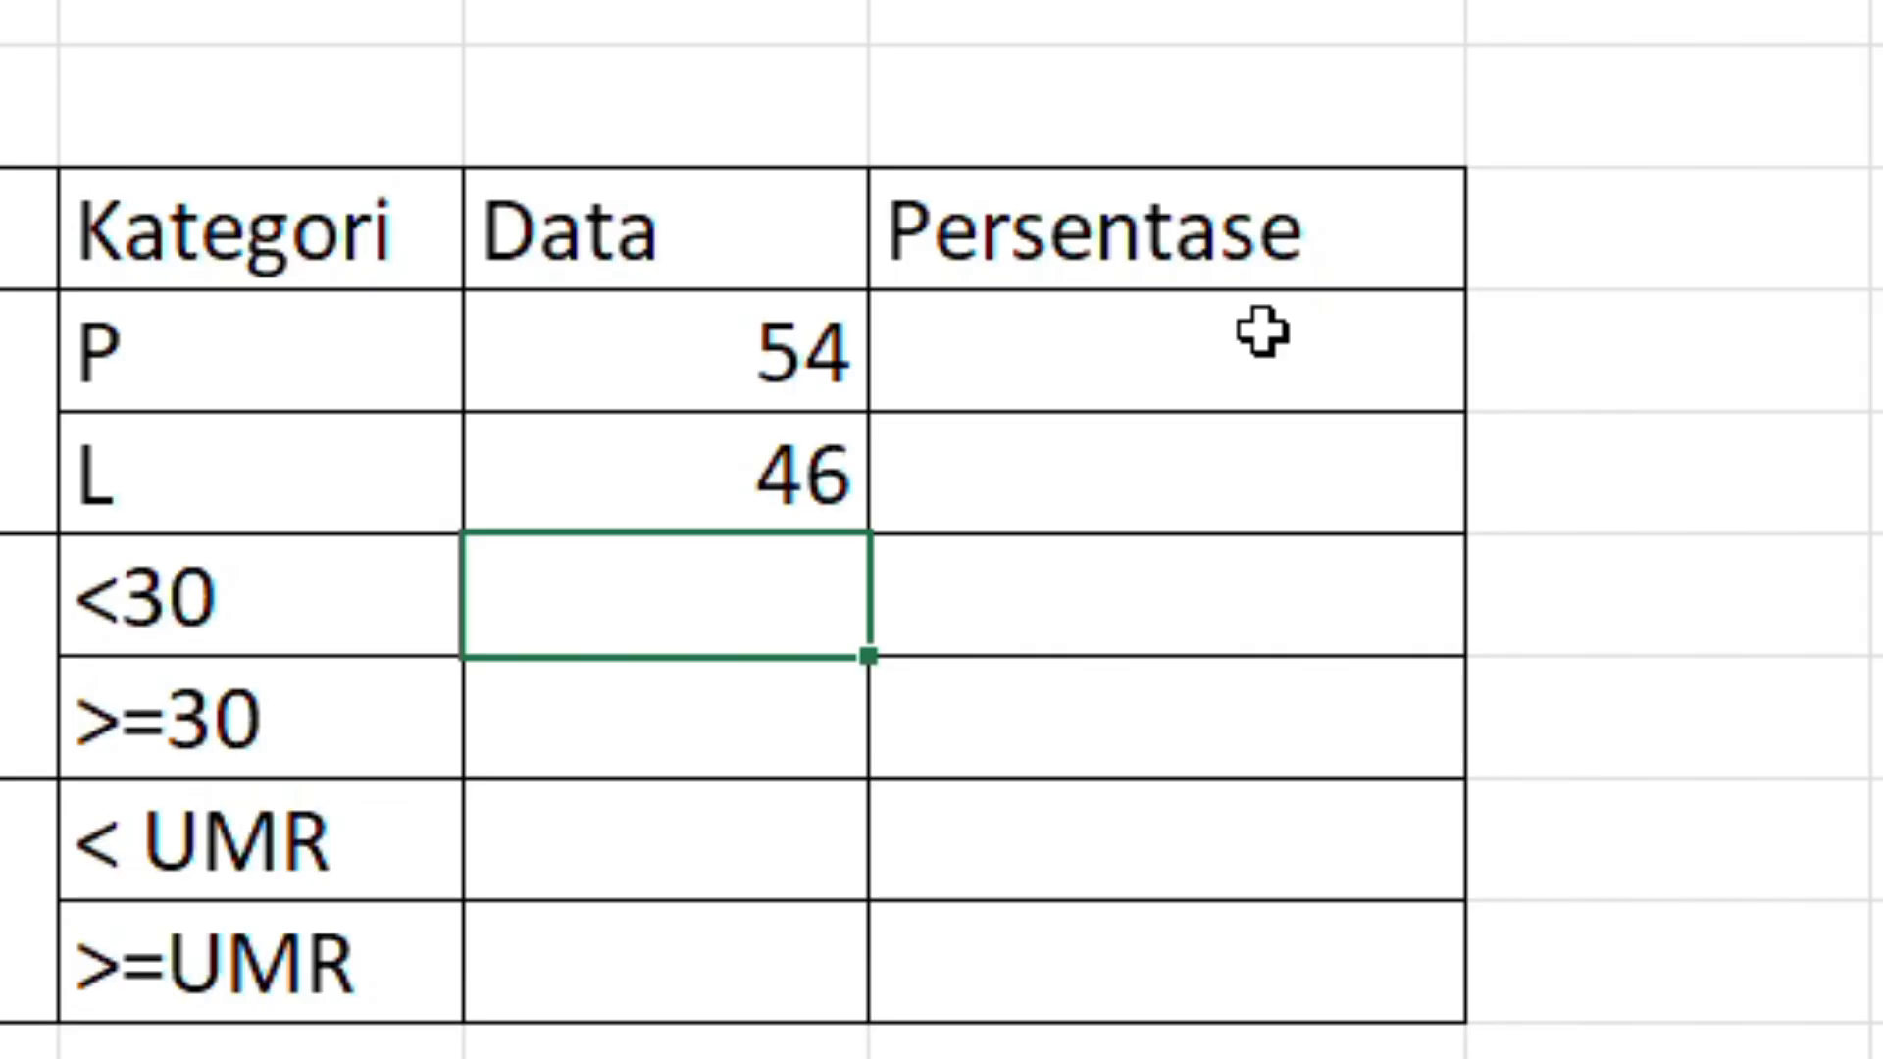
Step: Enter =I4/(I4+I5) in the Persentase cell of the P row and format it as a percentage
key(Up)
click(1252, 361)
text(=)
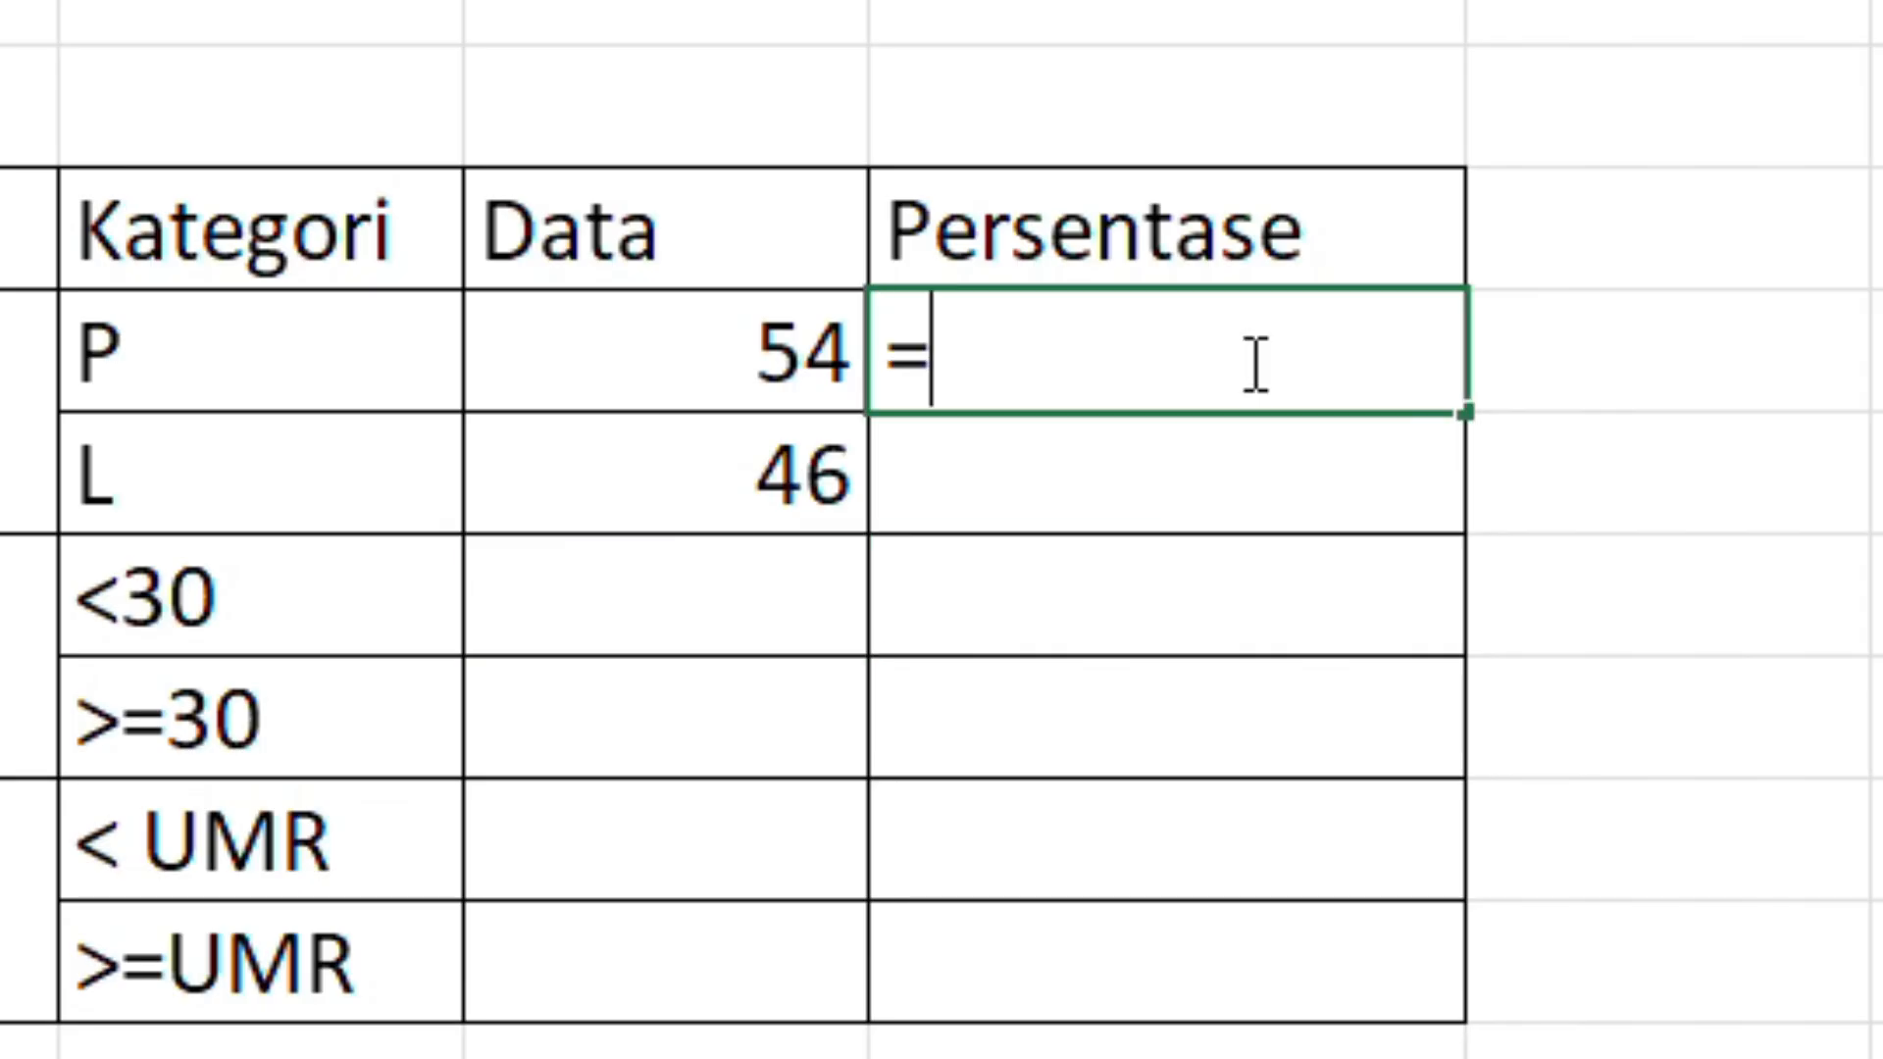
click(784, 351)
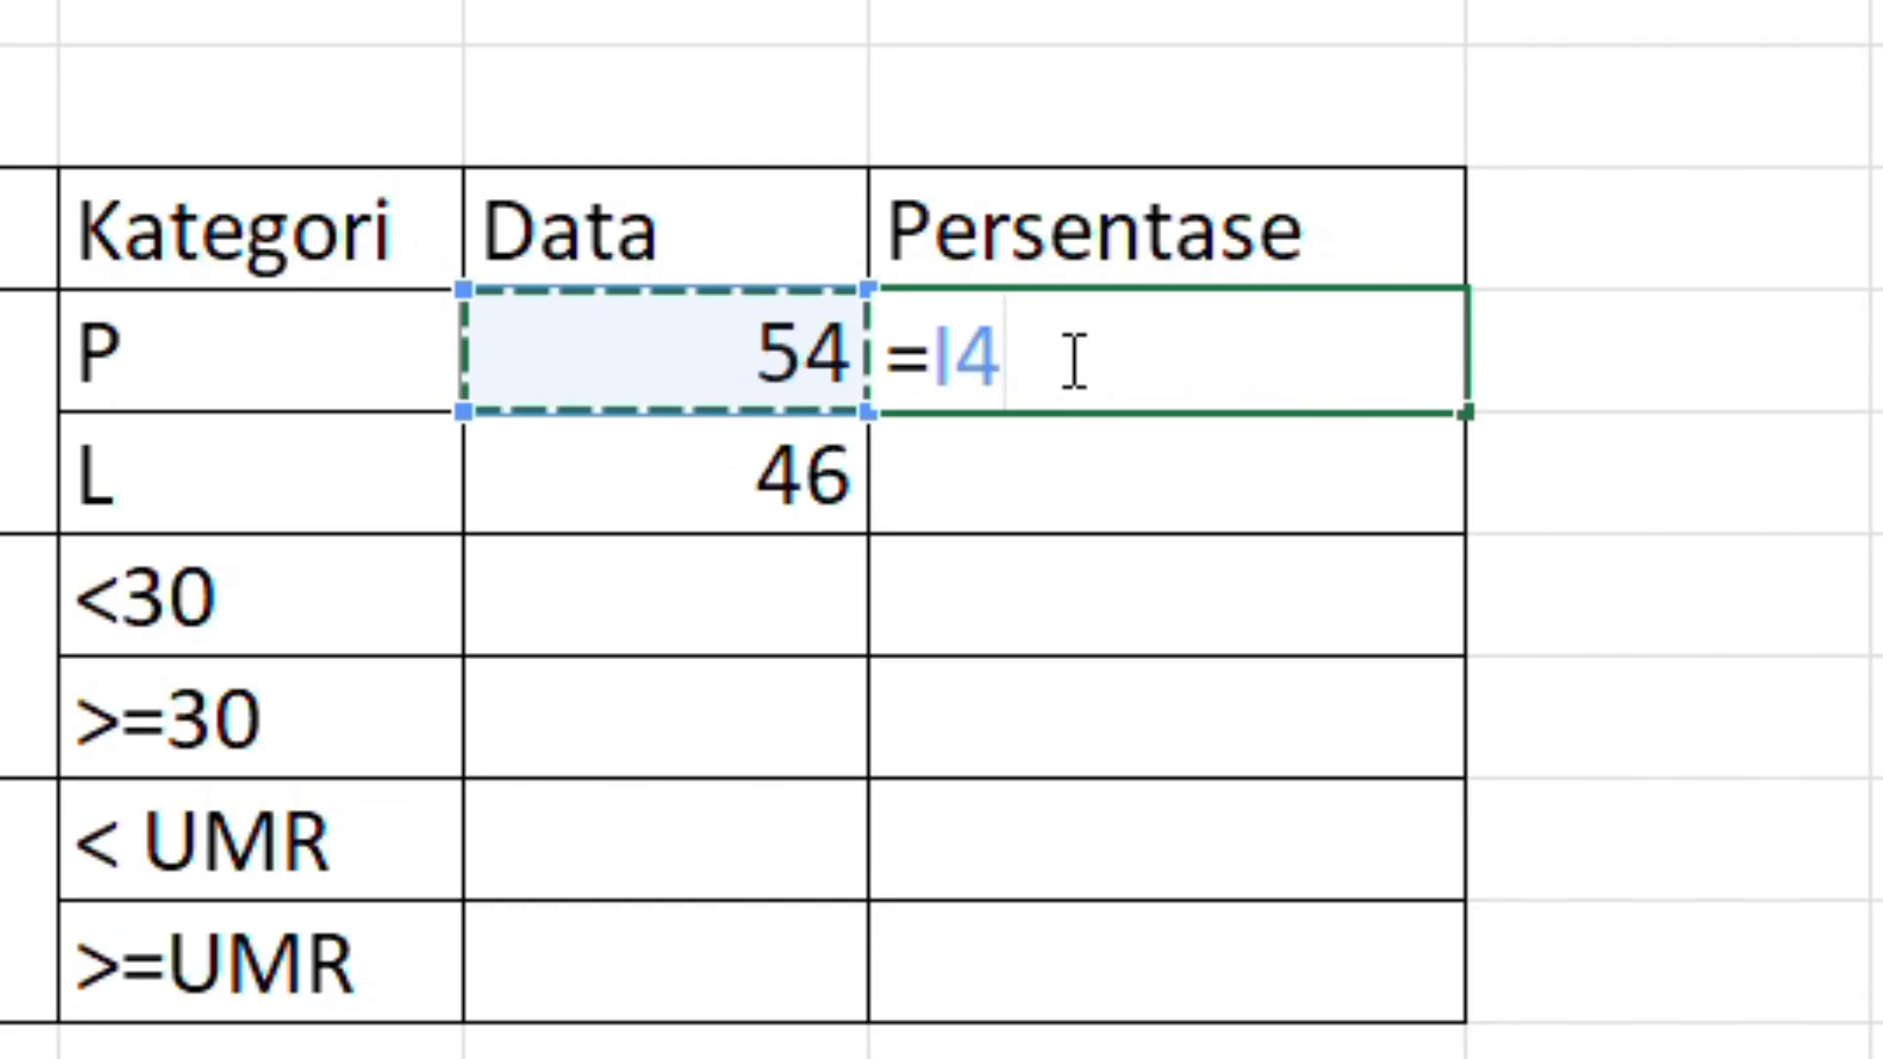
text(/()
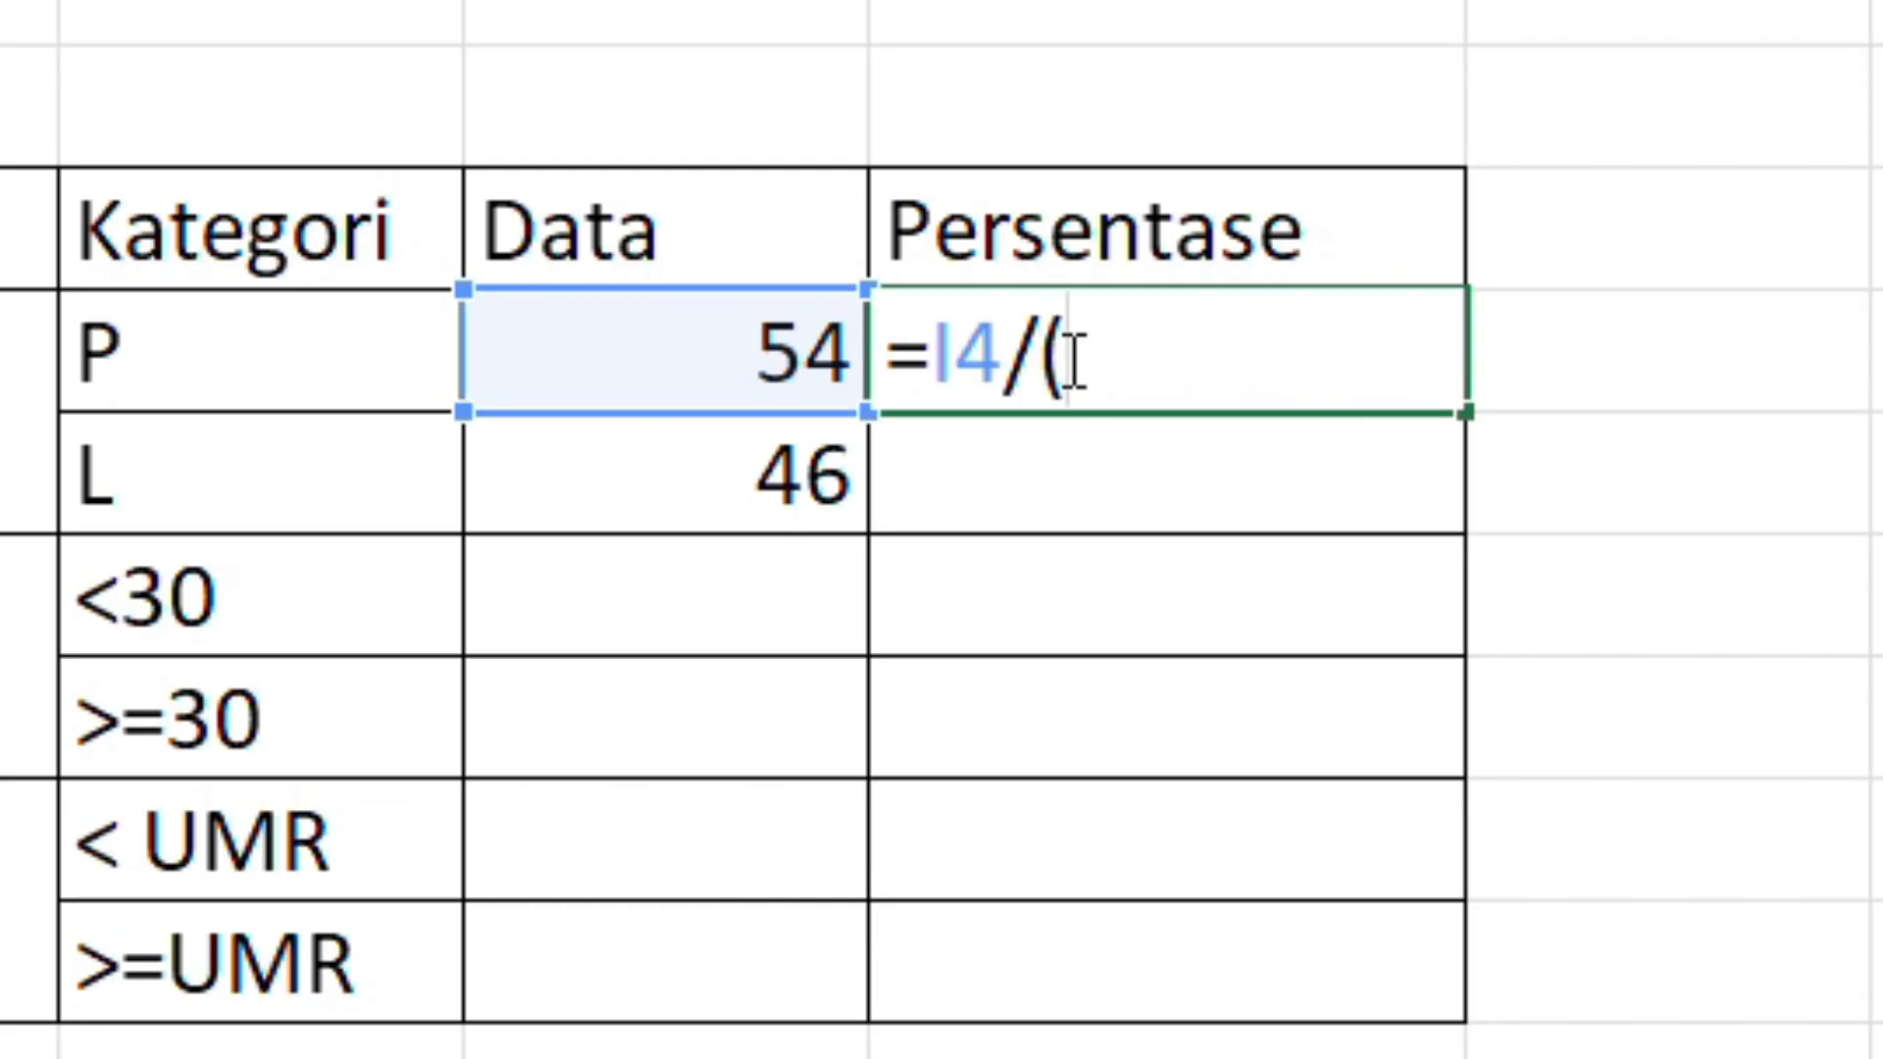
click(632, 360)
text(+)
click(736, 471)
text())
key(Return)
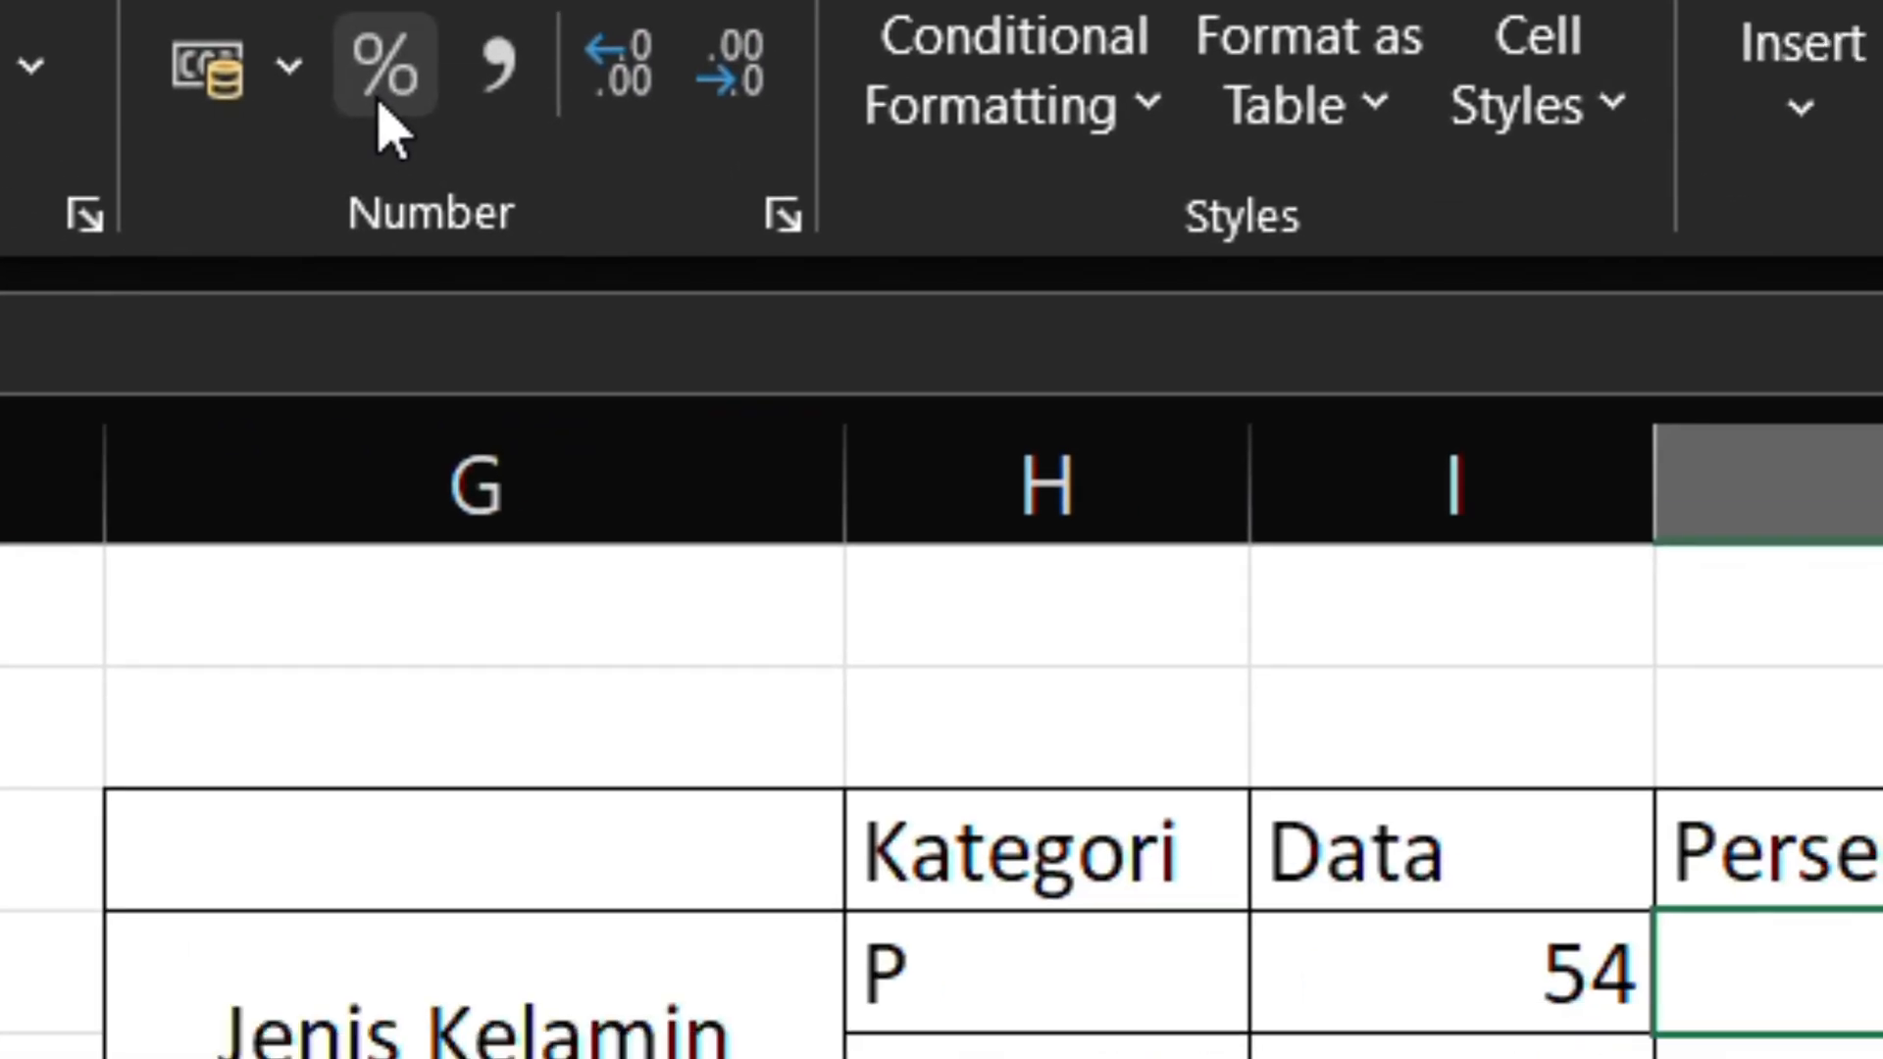
click(380, 103)
Step: Enter =I5/(I4+I5) as the Persentase of the L row and show both gender percentages with one decimal place
click(1373, 402)
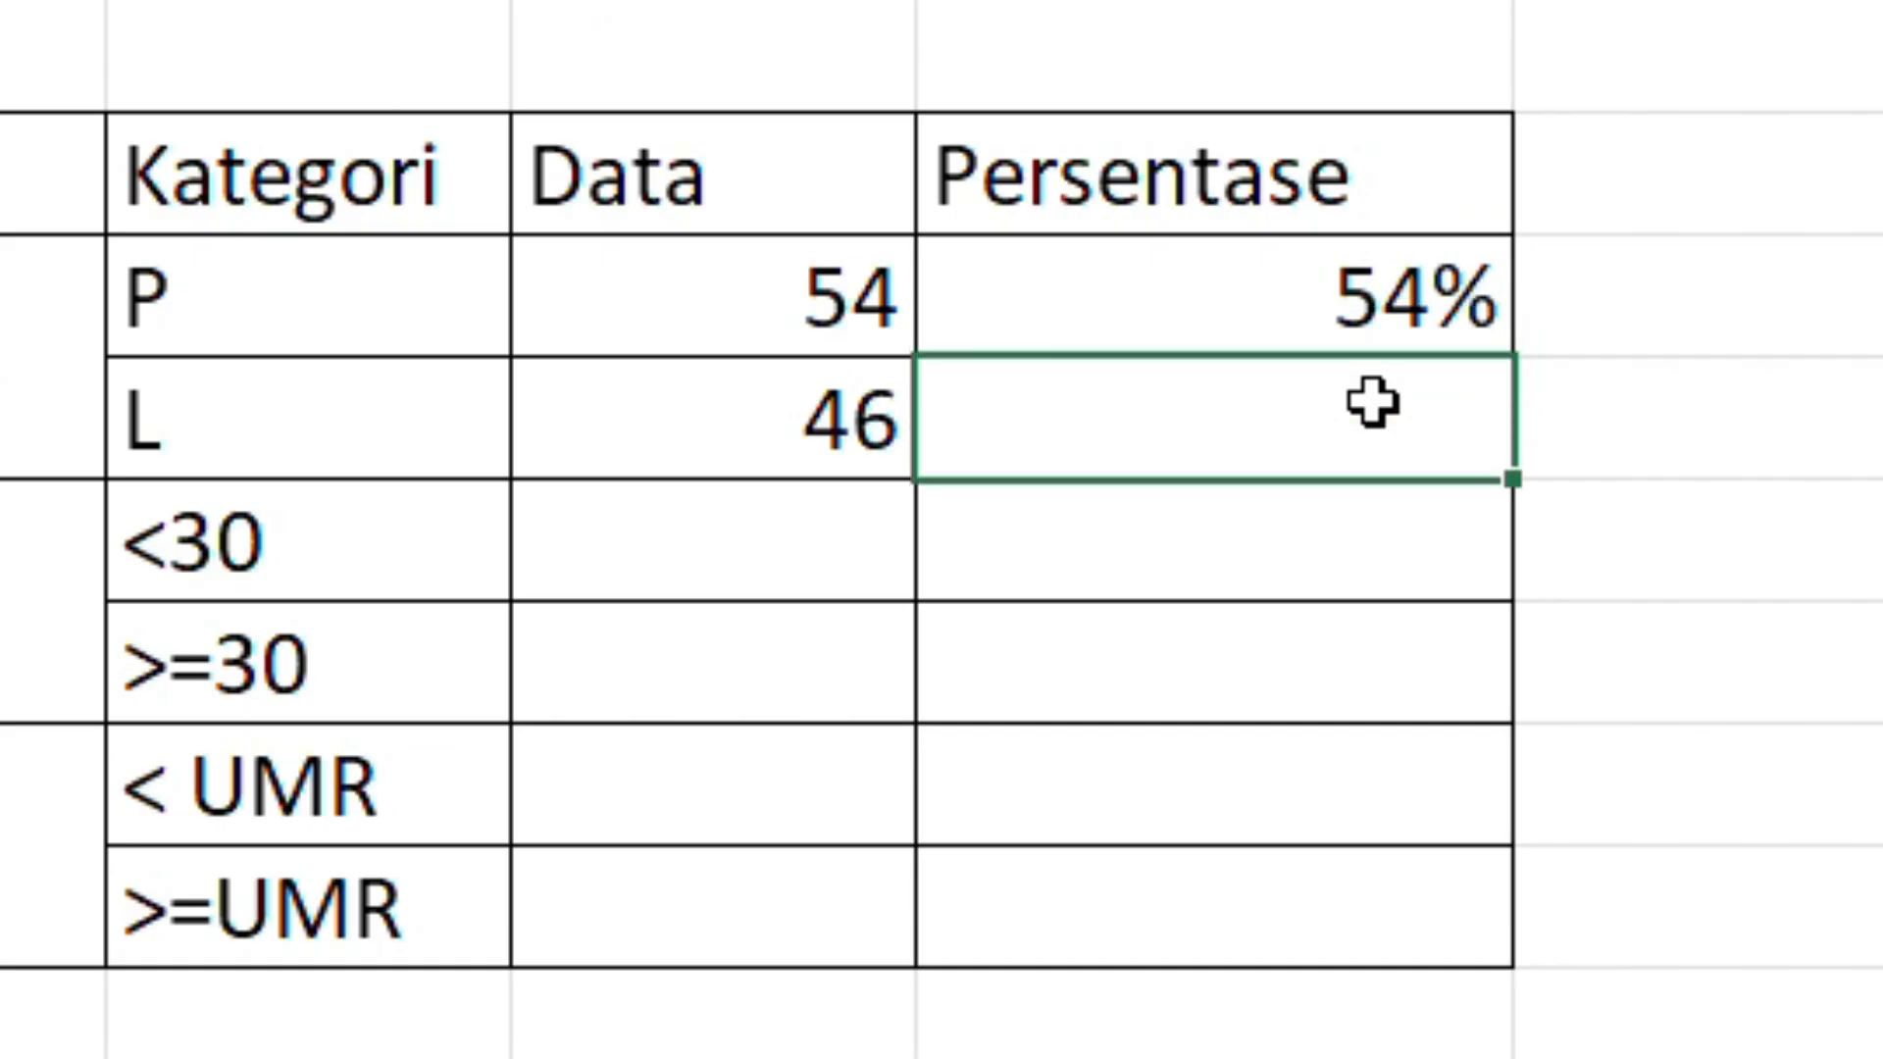
click(1385, 296)
text(=I4/(I4+I5))
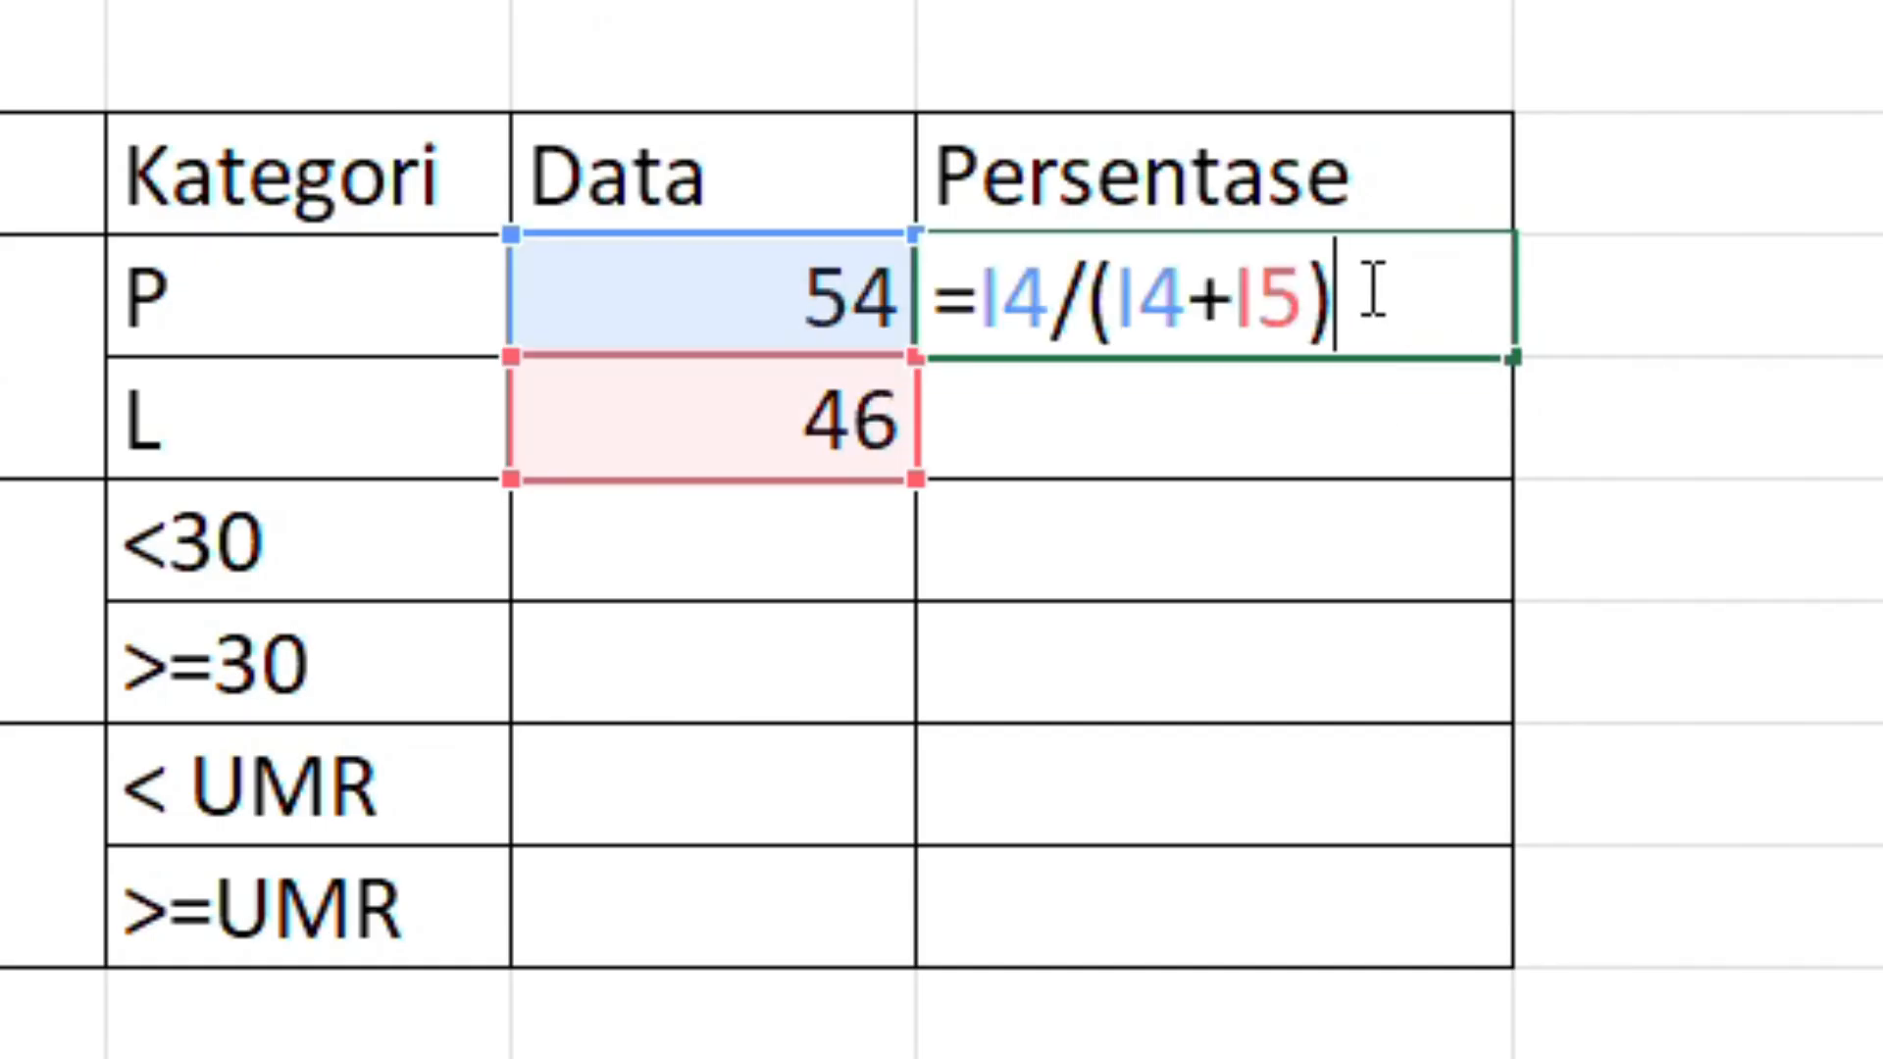
key(ctrl+a)
key(ctrl+c)
double_click(1177, 420)
key(ctrl+v)
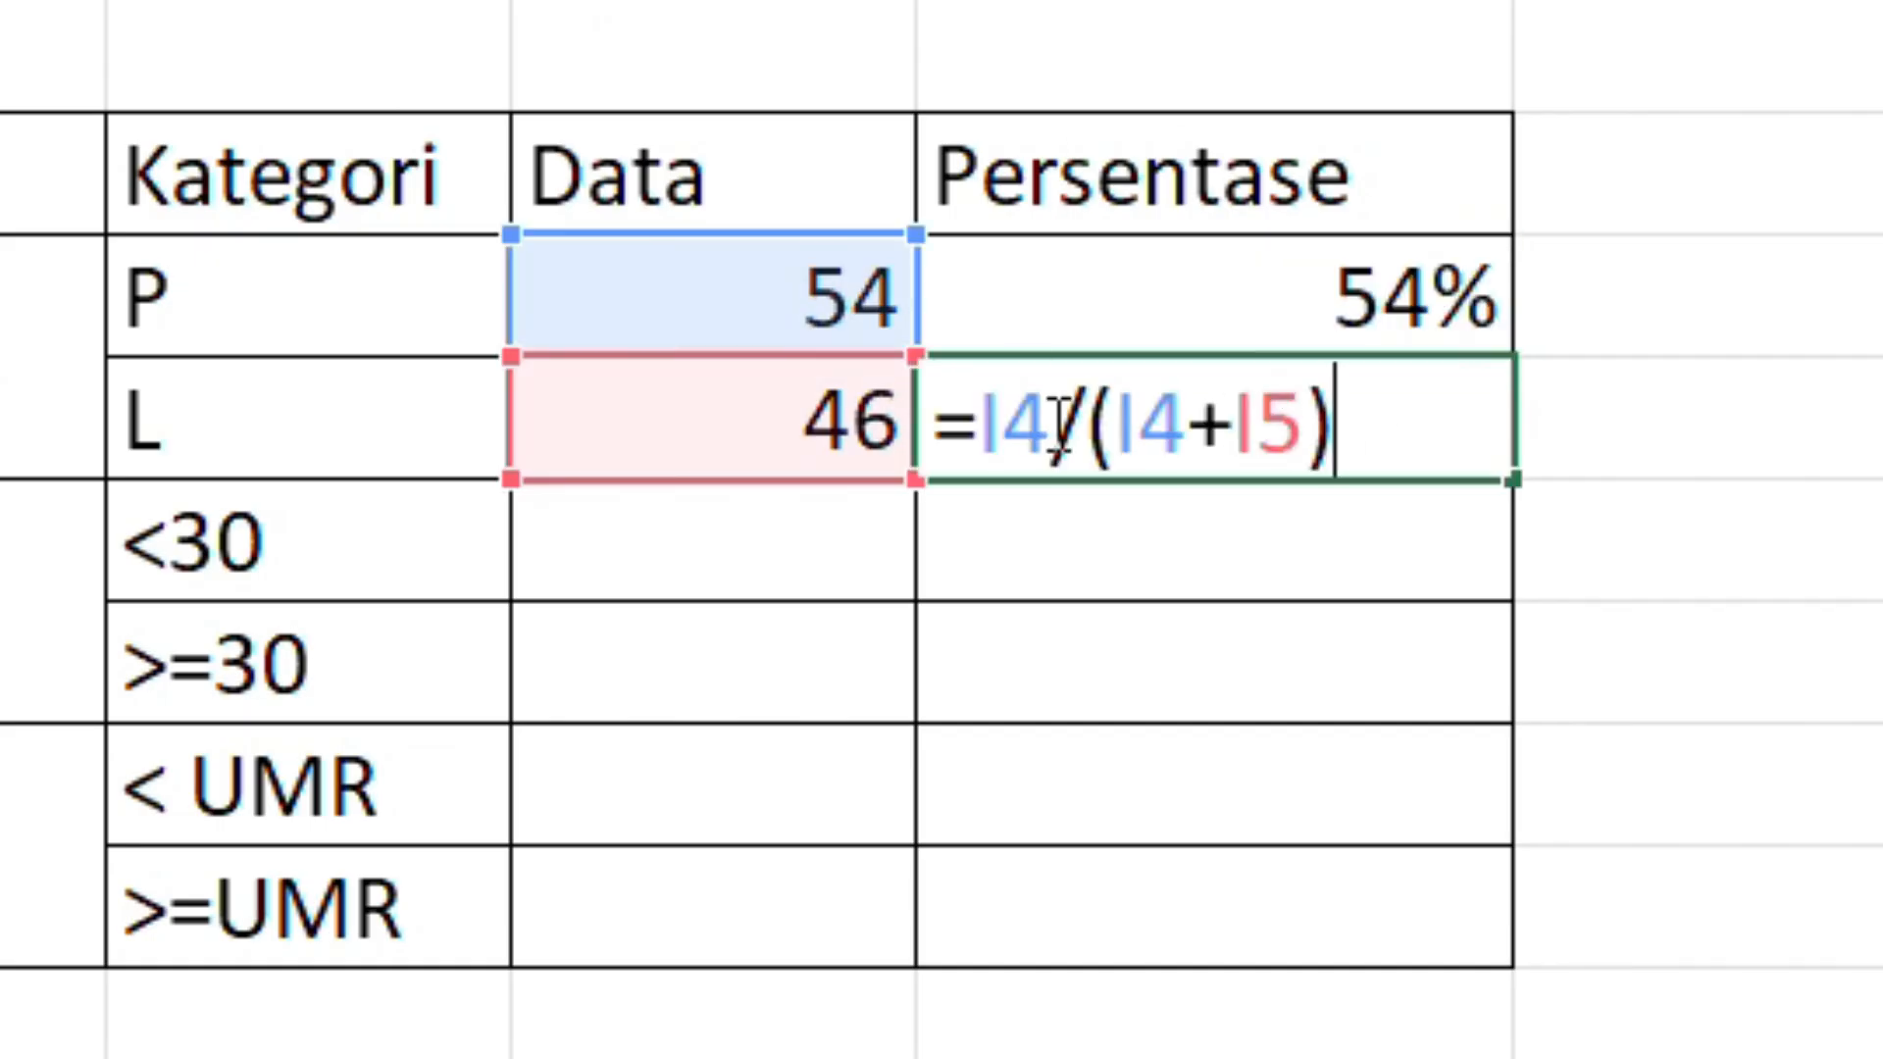
drag(1053, 420, 988, 420)
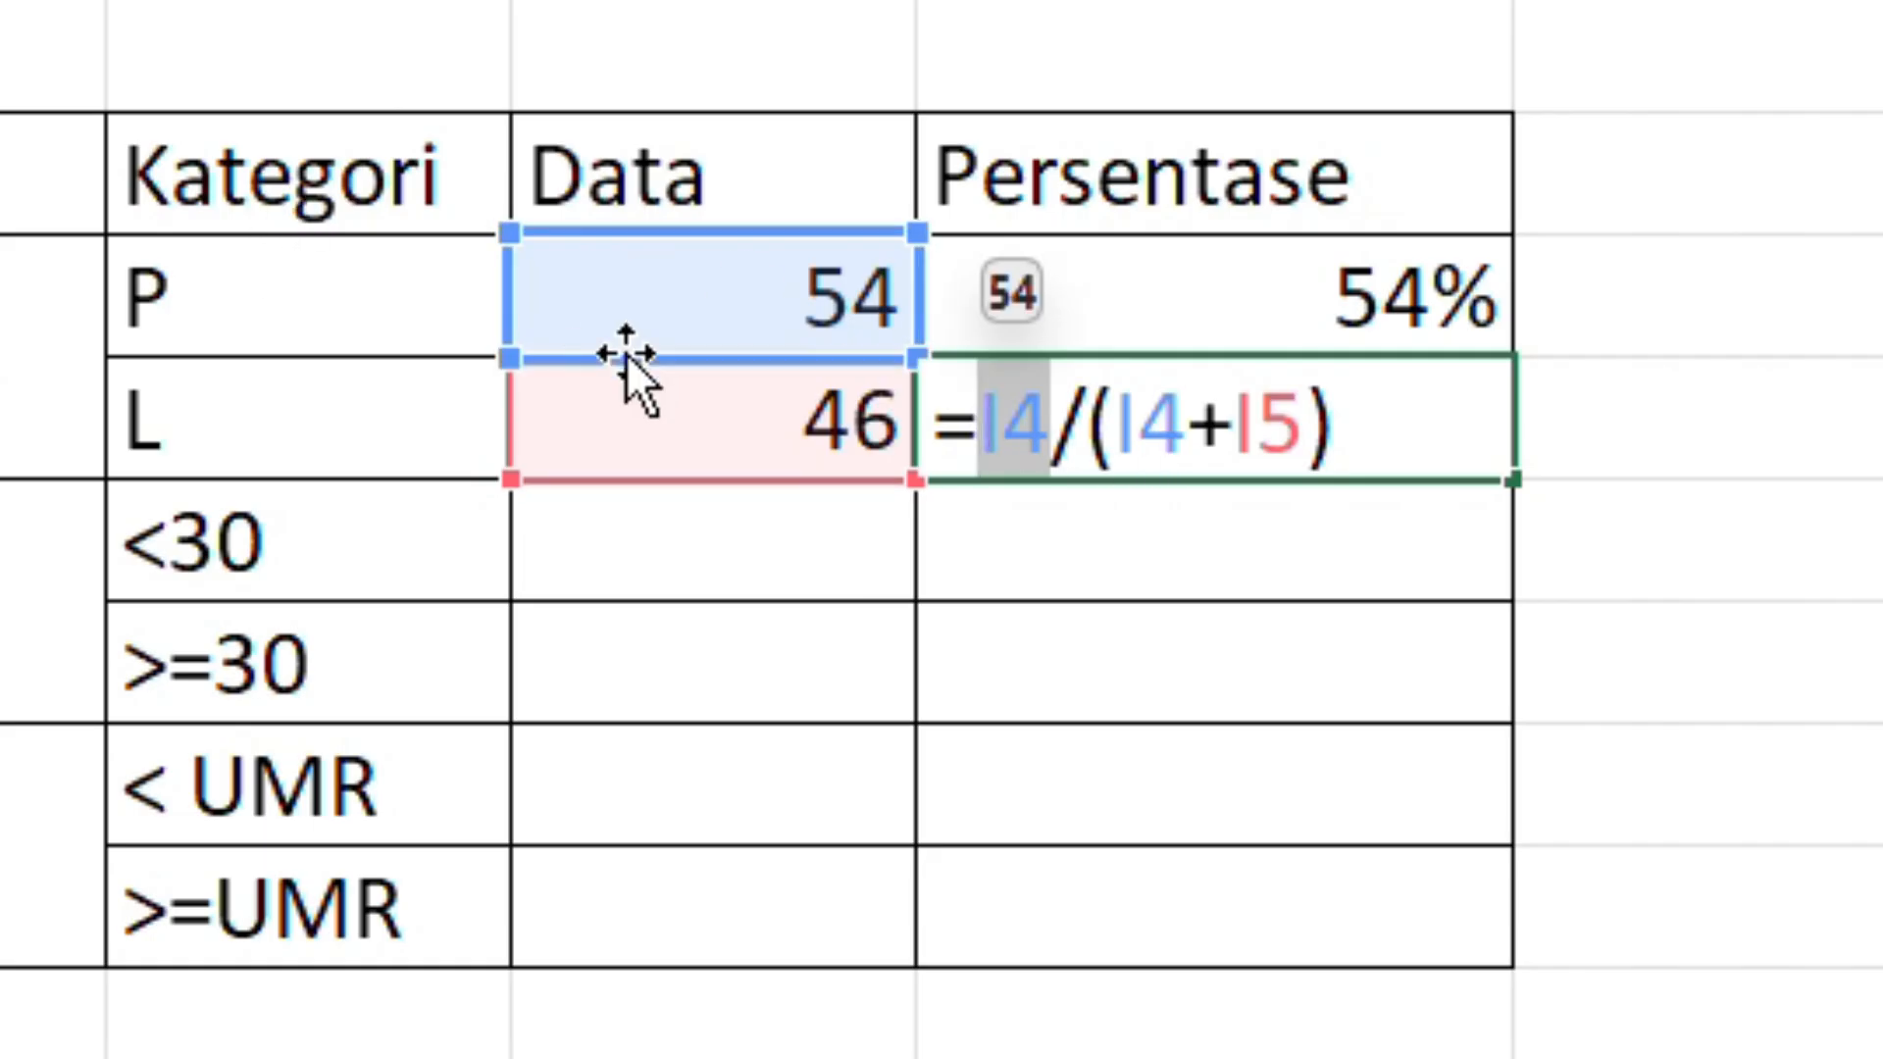
click(713, 423)
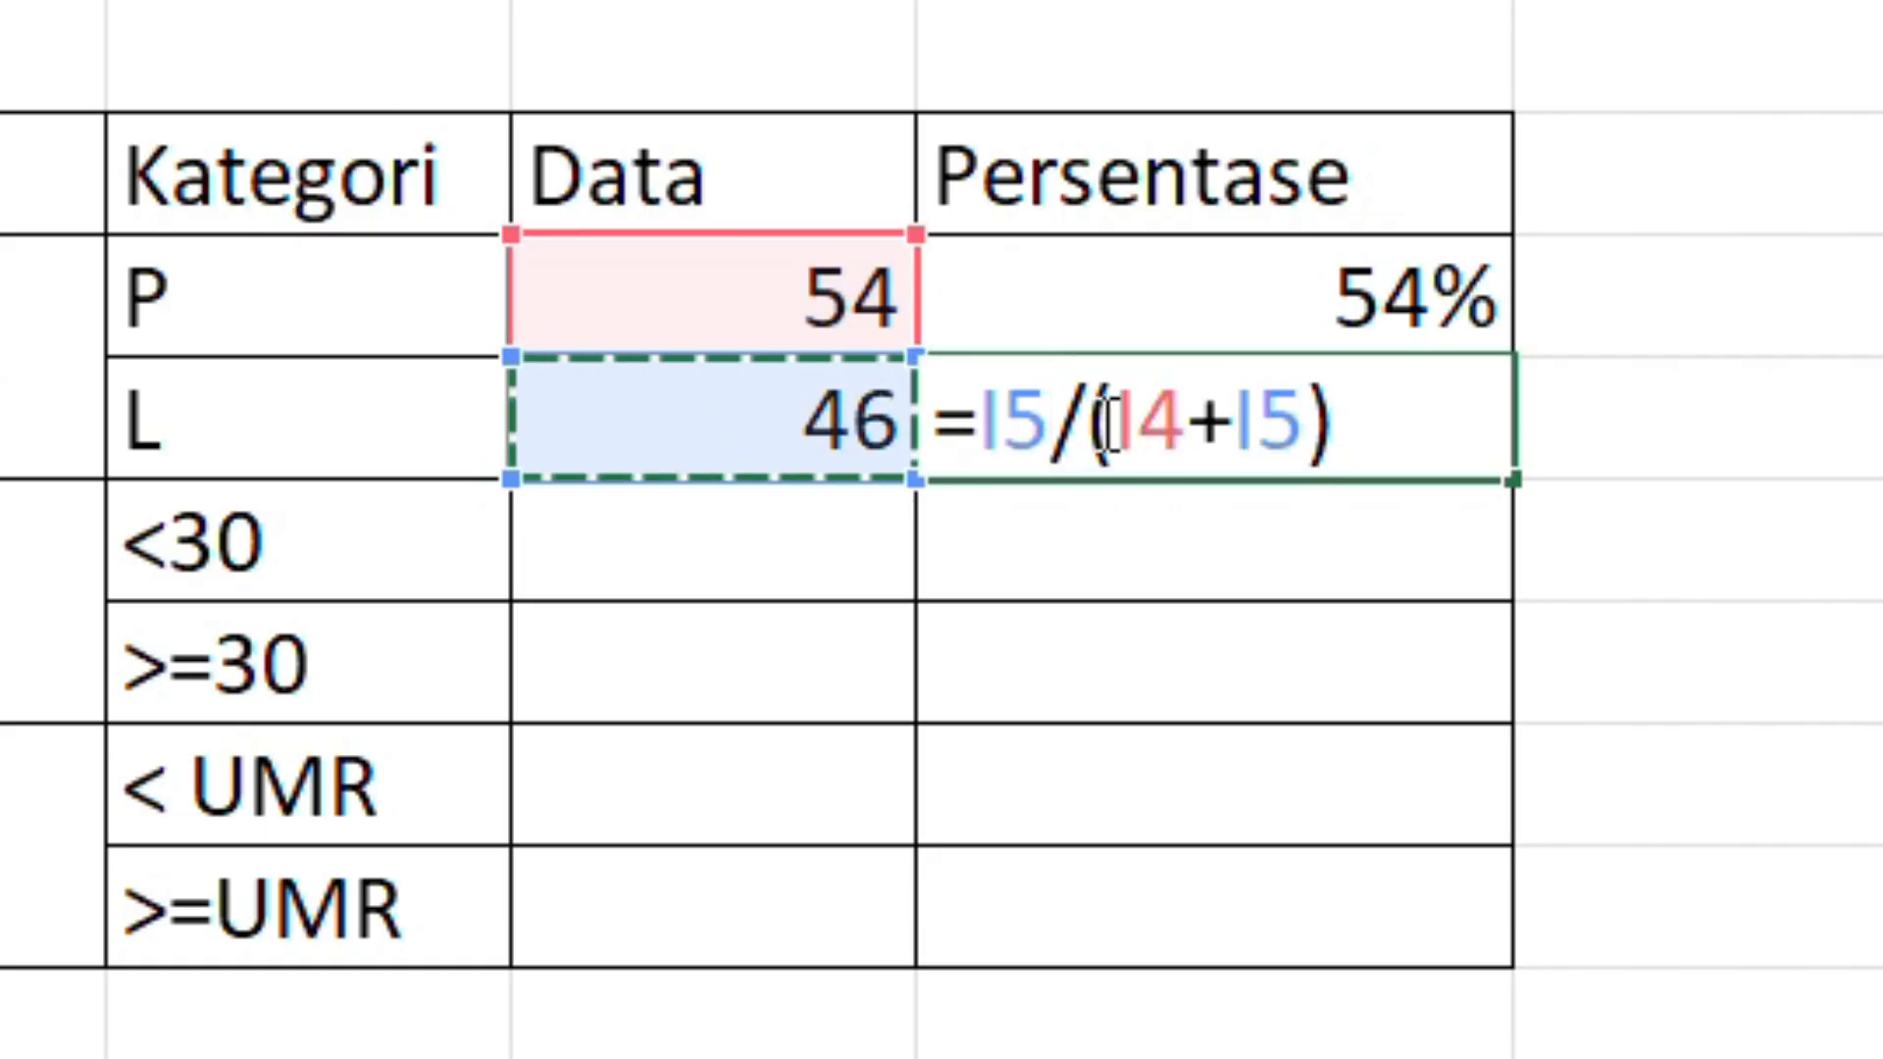
key(Return)
drag(1324, 430, 1264, 314)
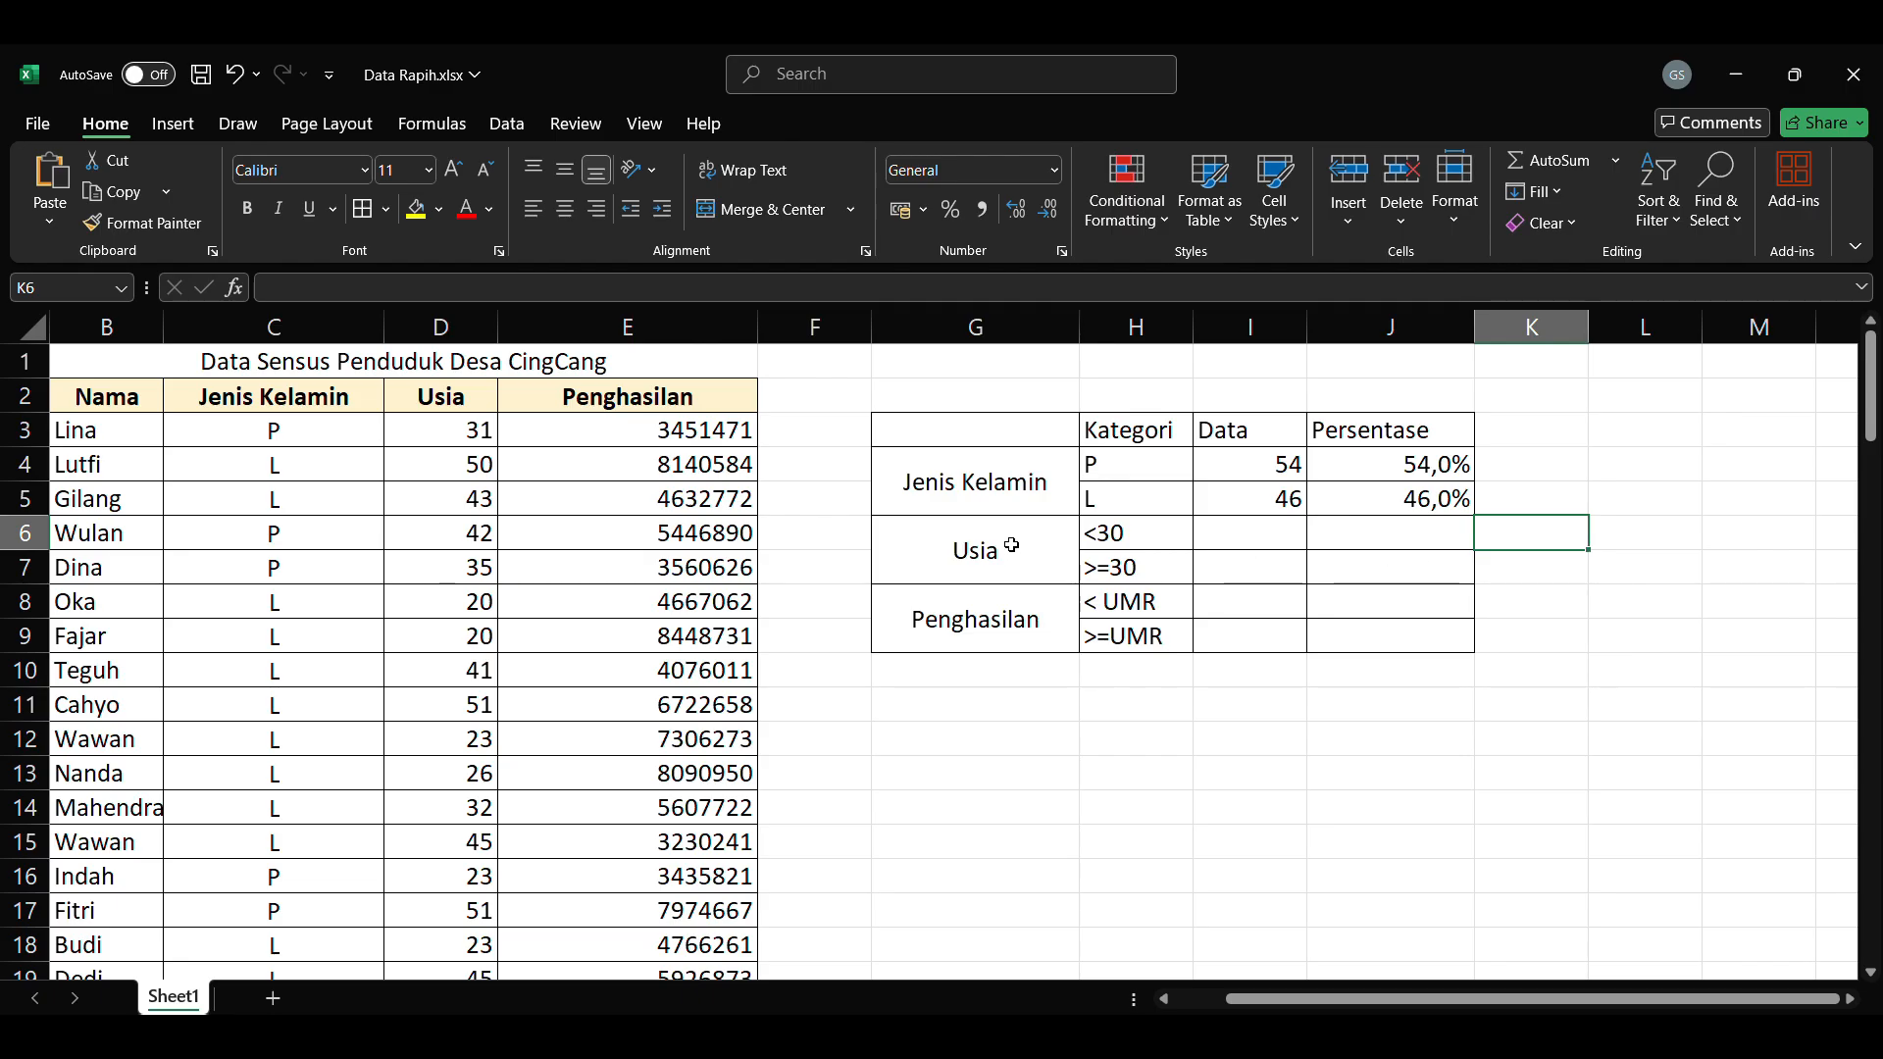
Step: Enter =COUNTIF(D3:D102;"<30") in the Data cell of the <30 row to count ages under 30
click(1250, 533)
text(=COUNTIF()
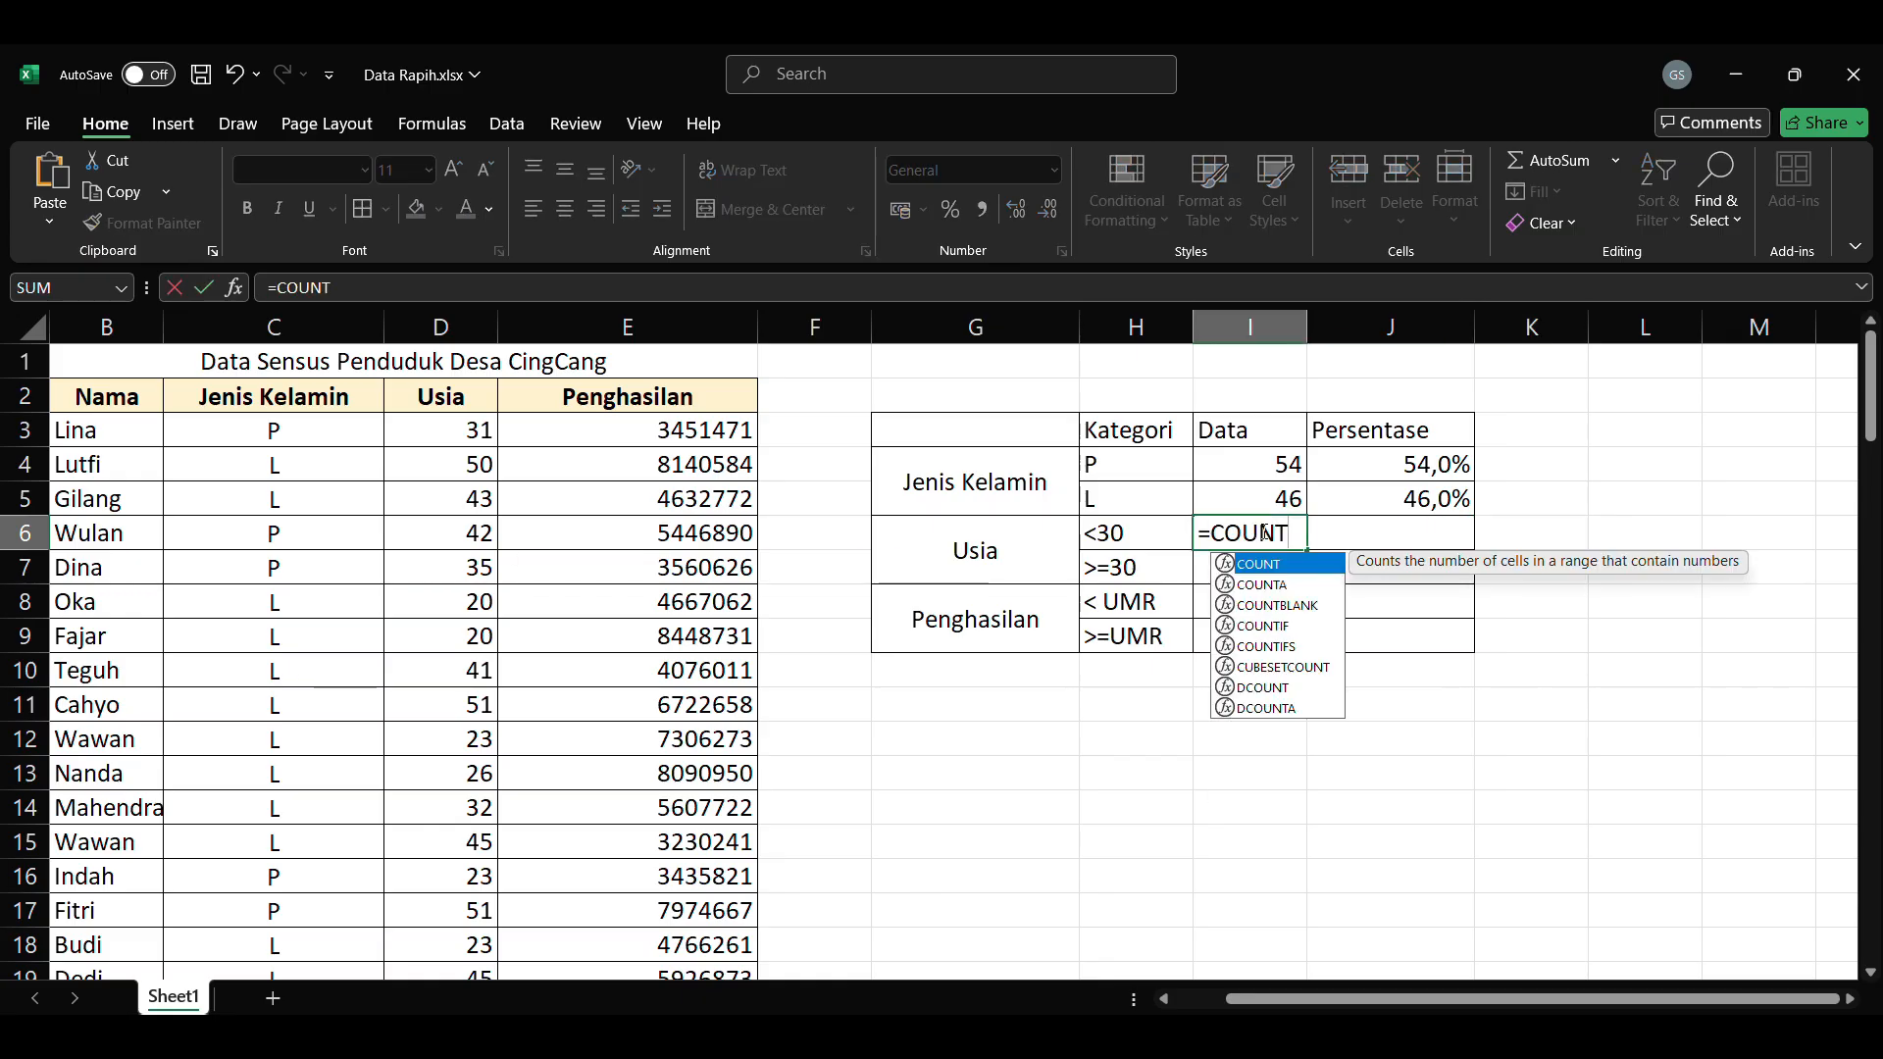
click(461, 431)
scroll(474, 638, down, 20)
shift+click(475, 534)
drag(1872, 933, 1876, 657)
text(;"<30"))
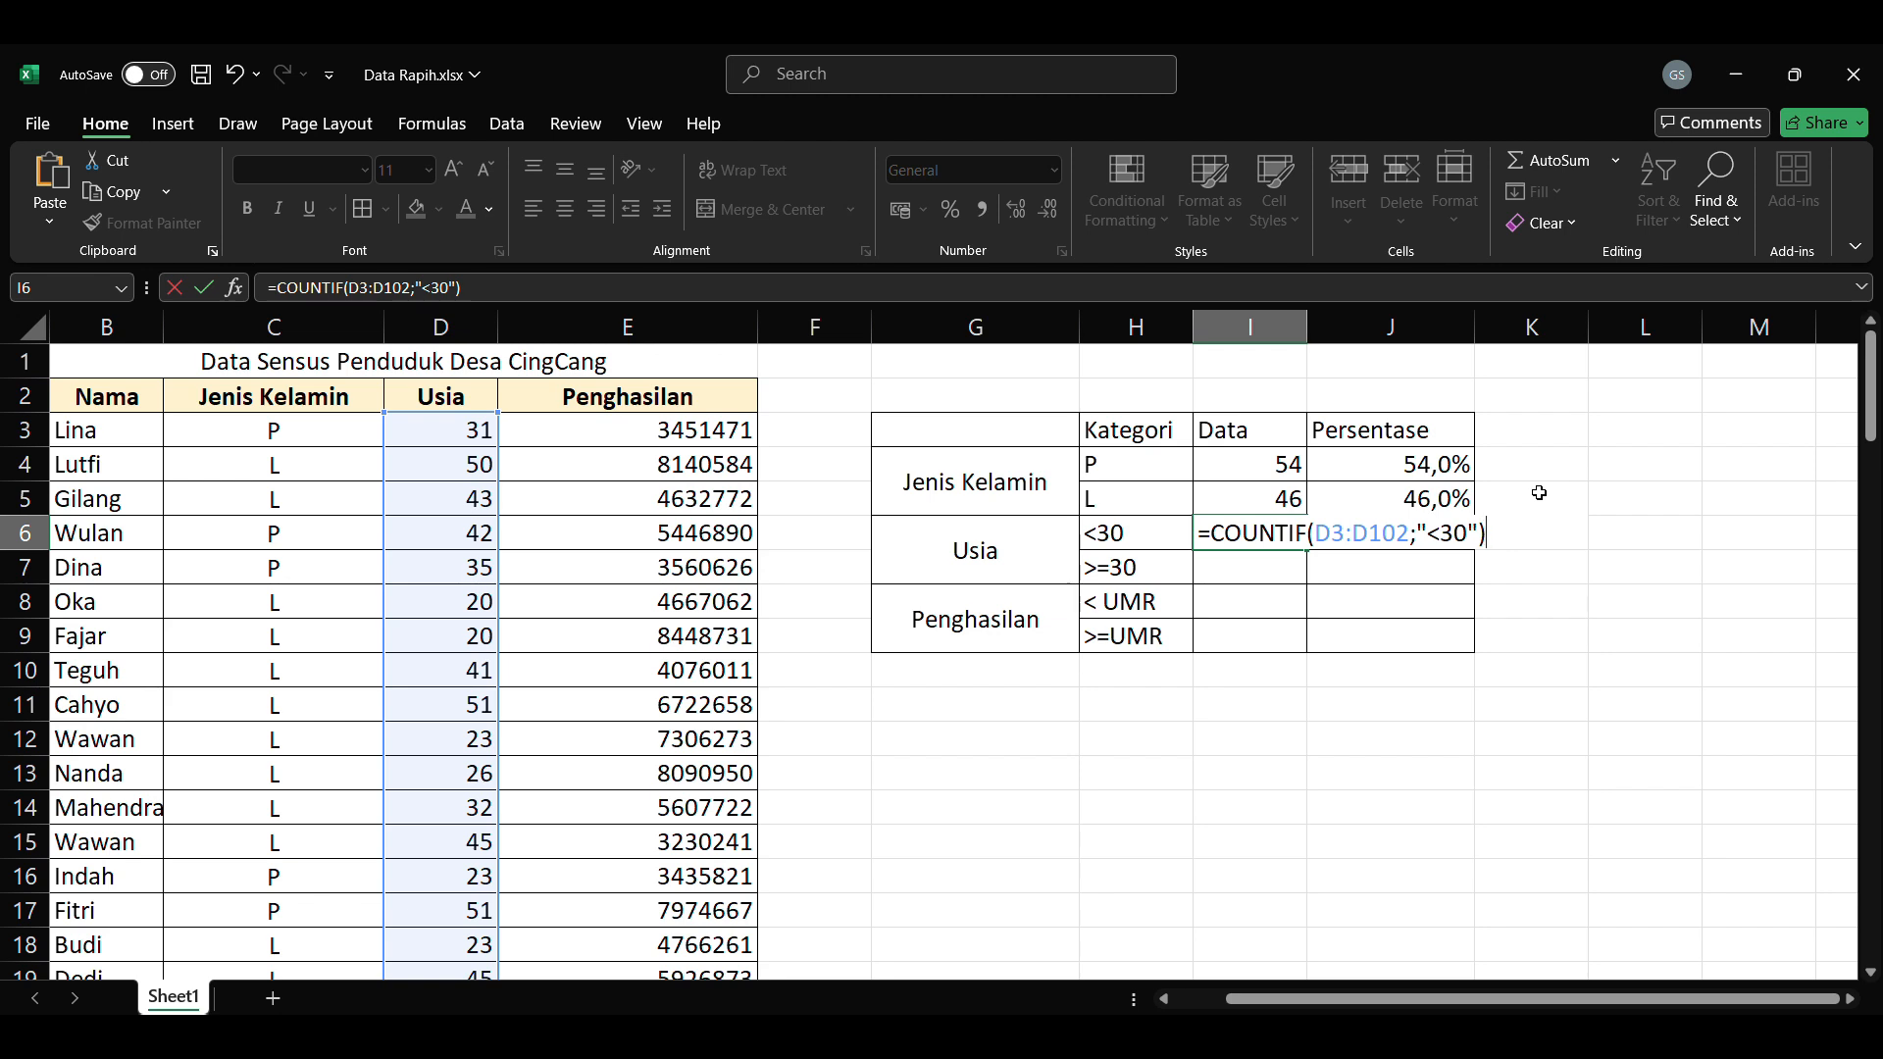
key(Return)
Step: Reuse the age count formula in the Data cell of the >=30 row with the criterion ">=30"
key(ctrl+v)
text(>=)
key(Return)
Step: Copy the gender percentage formulas into the Persentase cells of the two Usia rows
click(1434, 466)
key(ctrl+c)
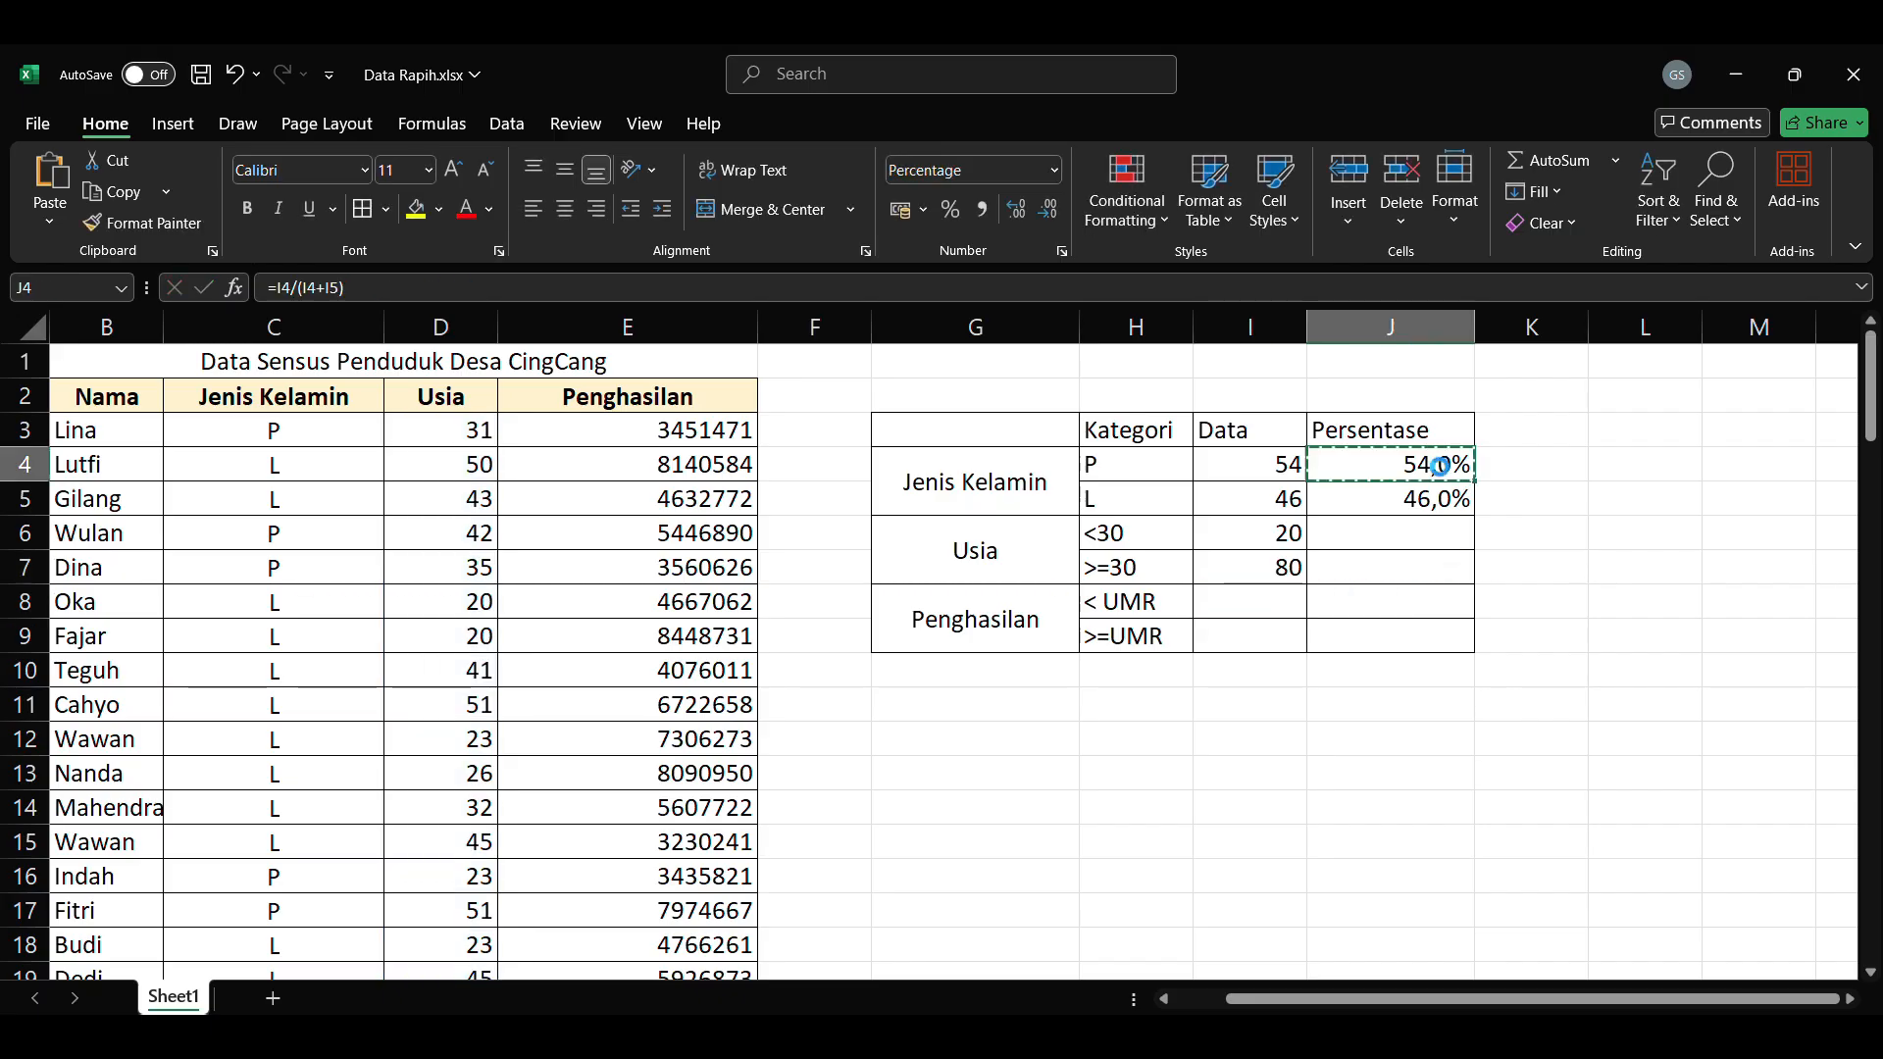
key(ctrl+v)
click(1551, 606)
Step: Enter =COUNTIF(E3:E102;"<3000000") in the Data cell of the < UMR row to count incomes below the minimum wage
click(1244, 601)
text(=COUNTIF(E3:E102;)
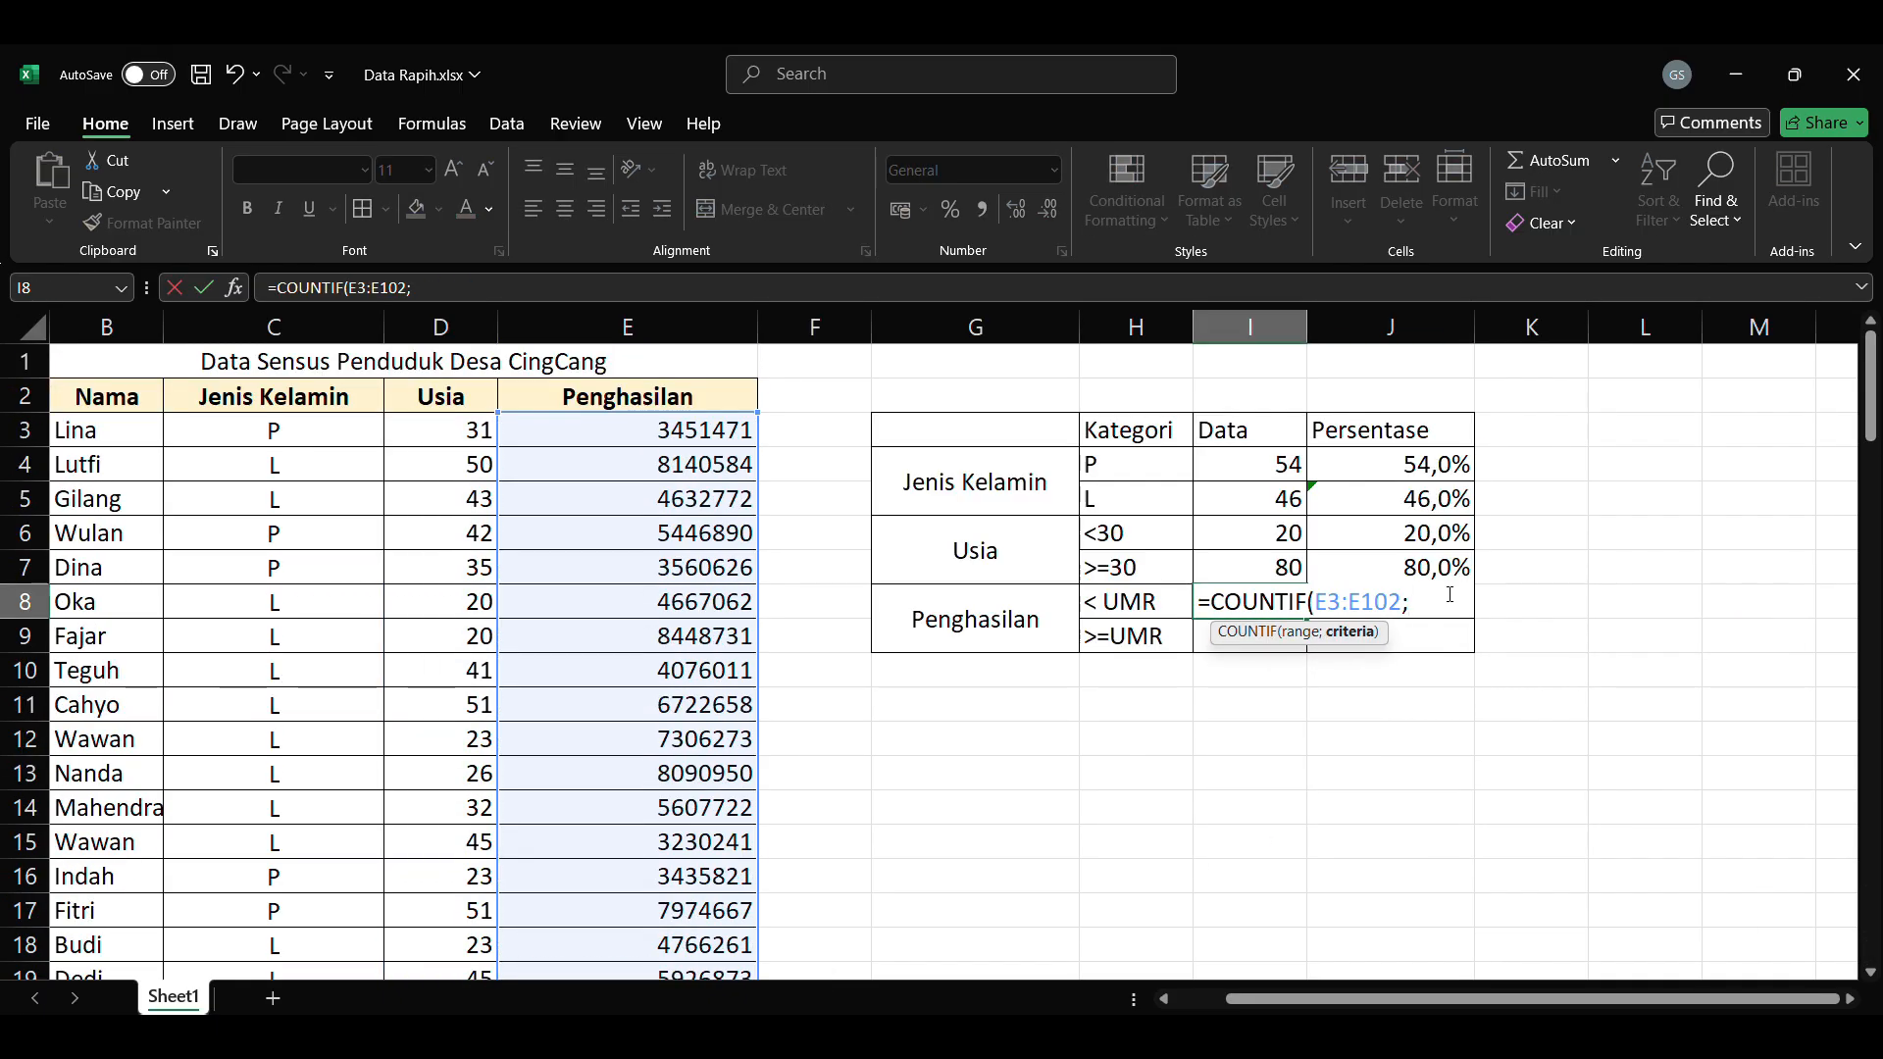
text("<3000000"))
key(Return)
Step: Reuse the income count formula for >=UMR with a >= criterion and copy the percentage formulas into both Penghasilan rows
double_click(1250, 601)
key(ctrl+v)
text(>=)
key(Return)
key(ctrl+v)
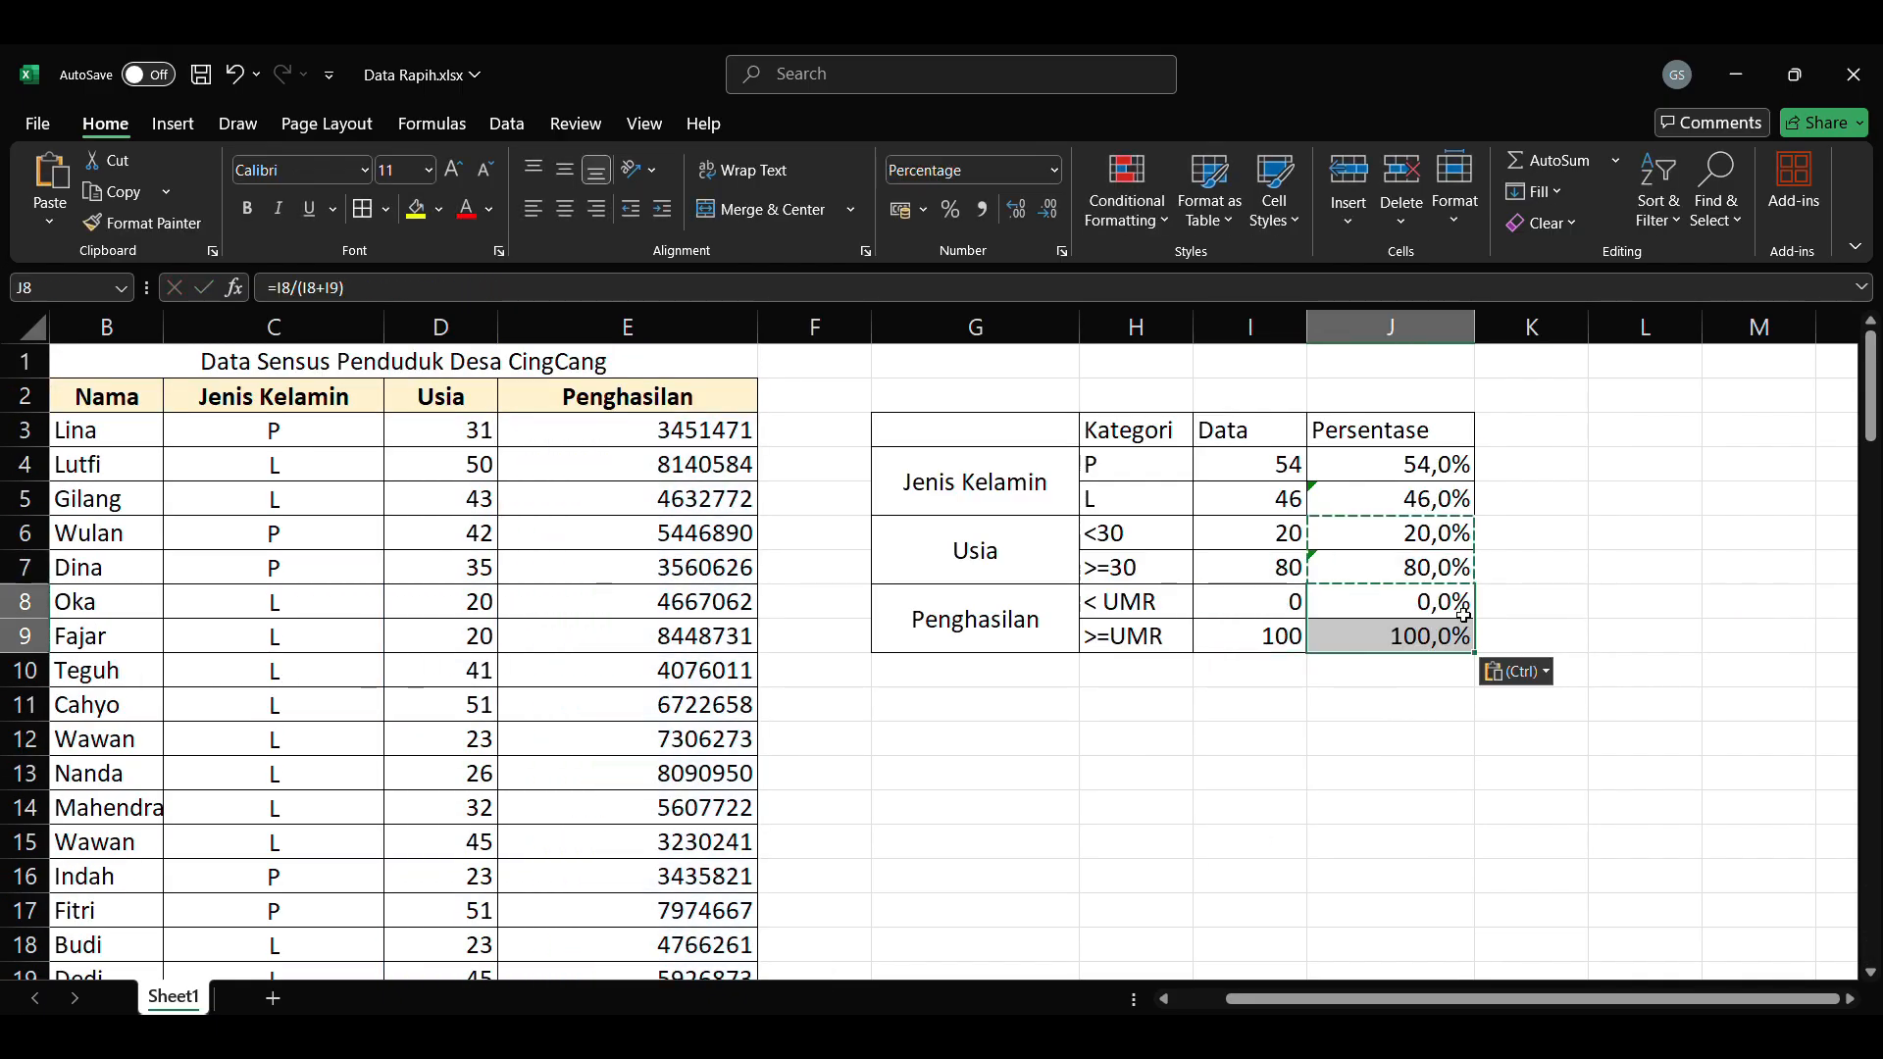
Step: Set the income threshold to 5000000 in the COUNTIF criteria of both Penghasilan Data cells
click(1542, 569)
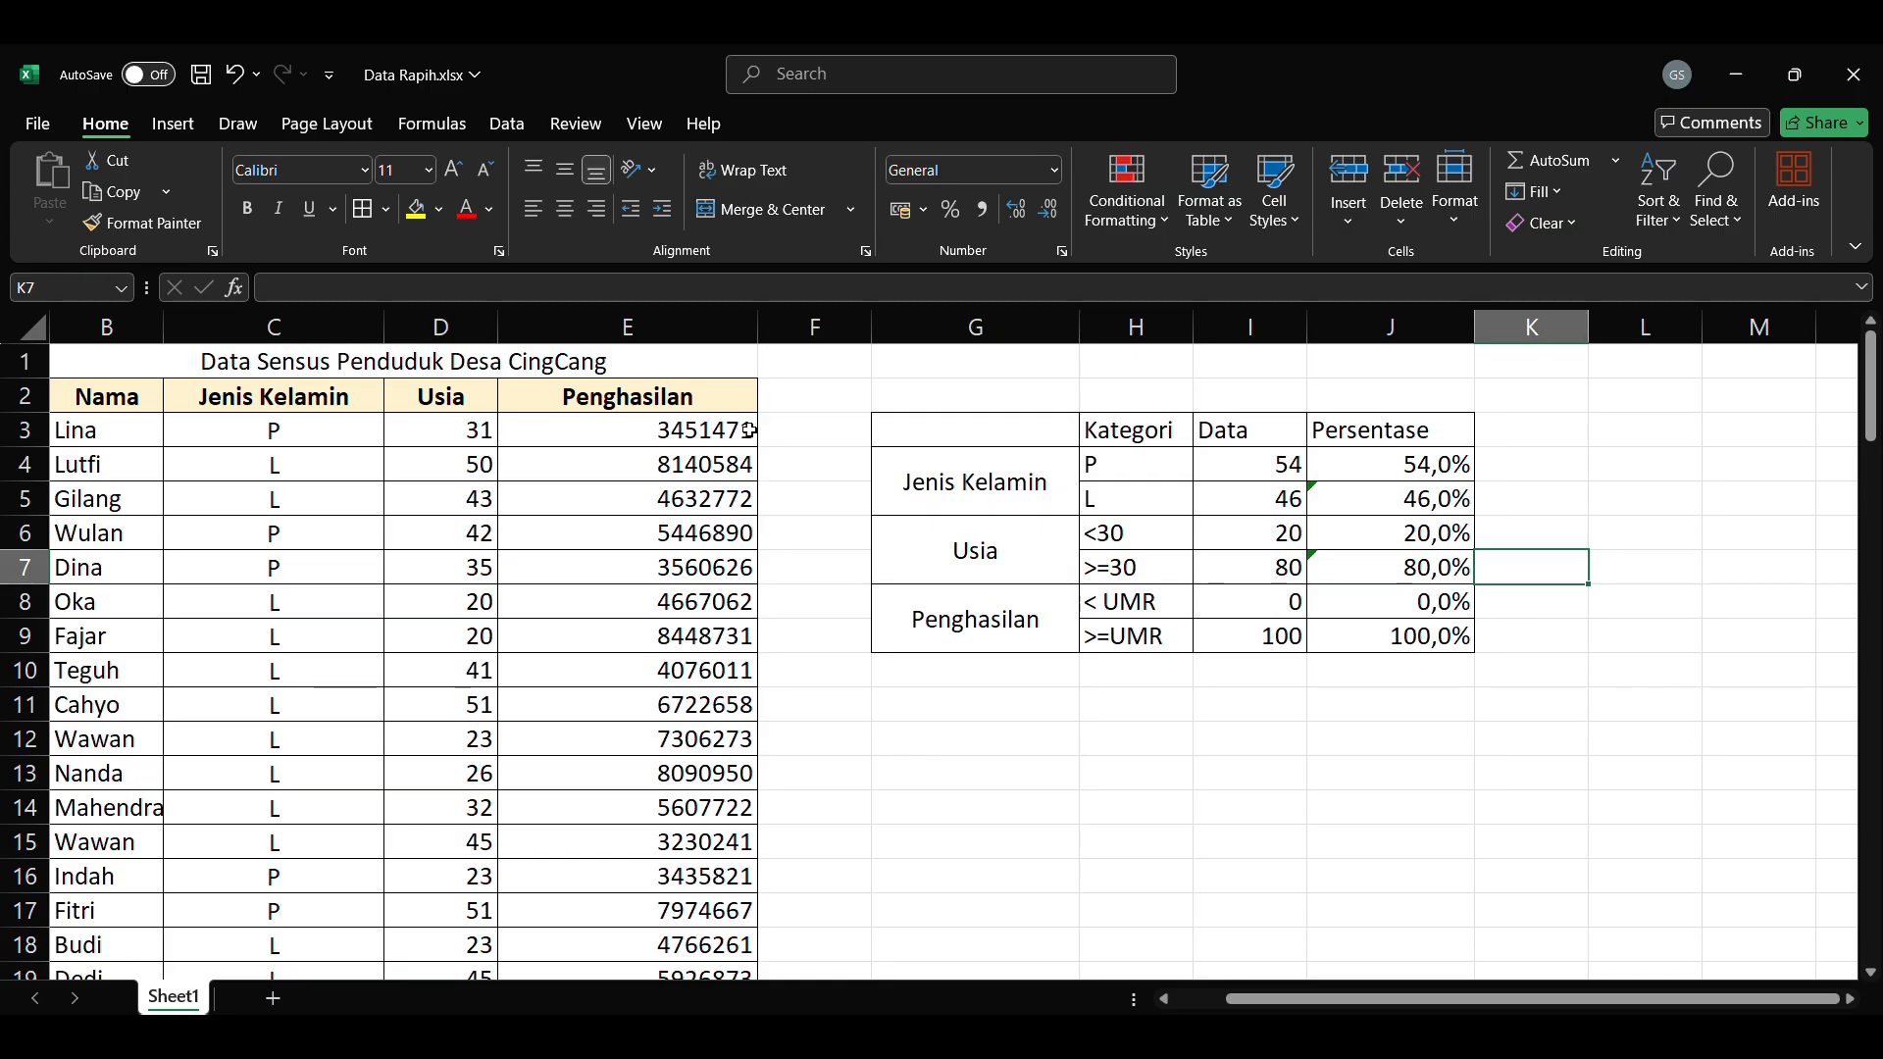
double_click(1288, 602)
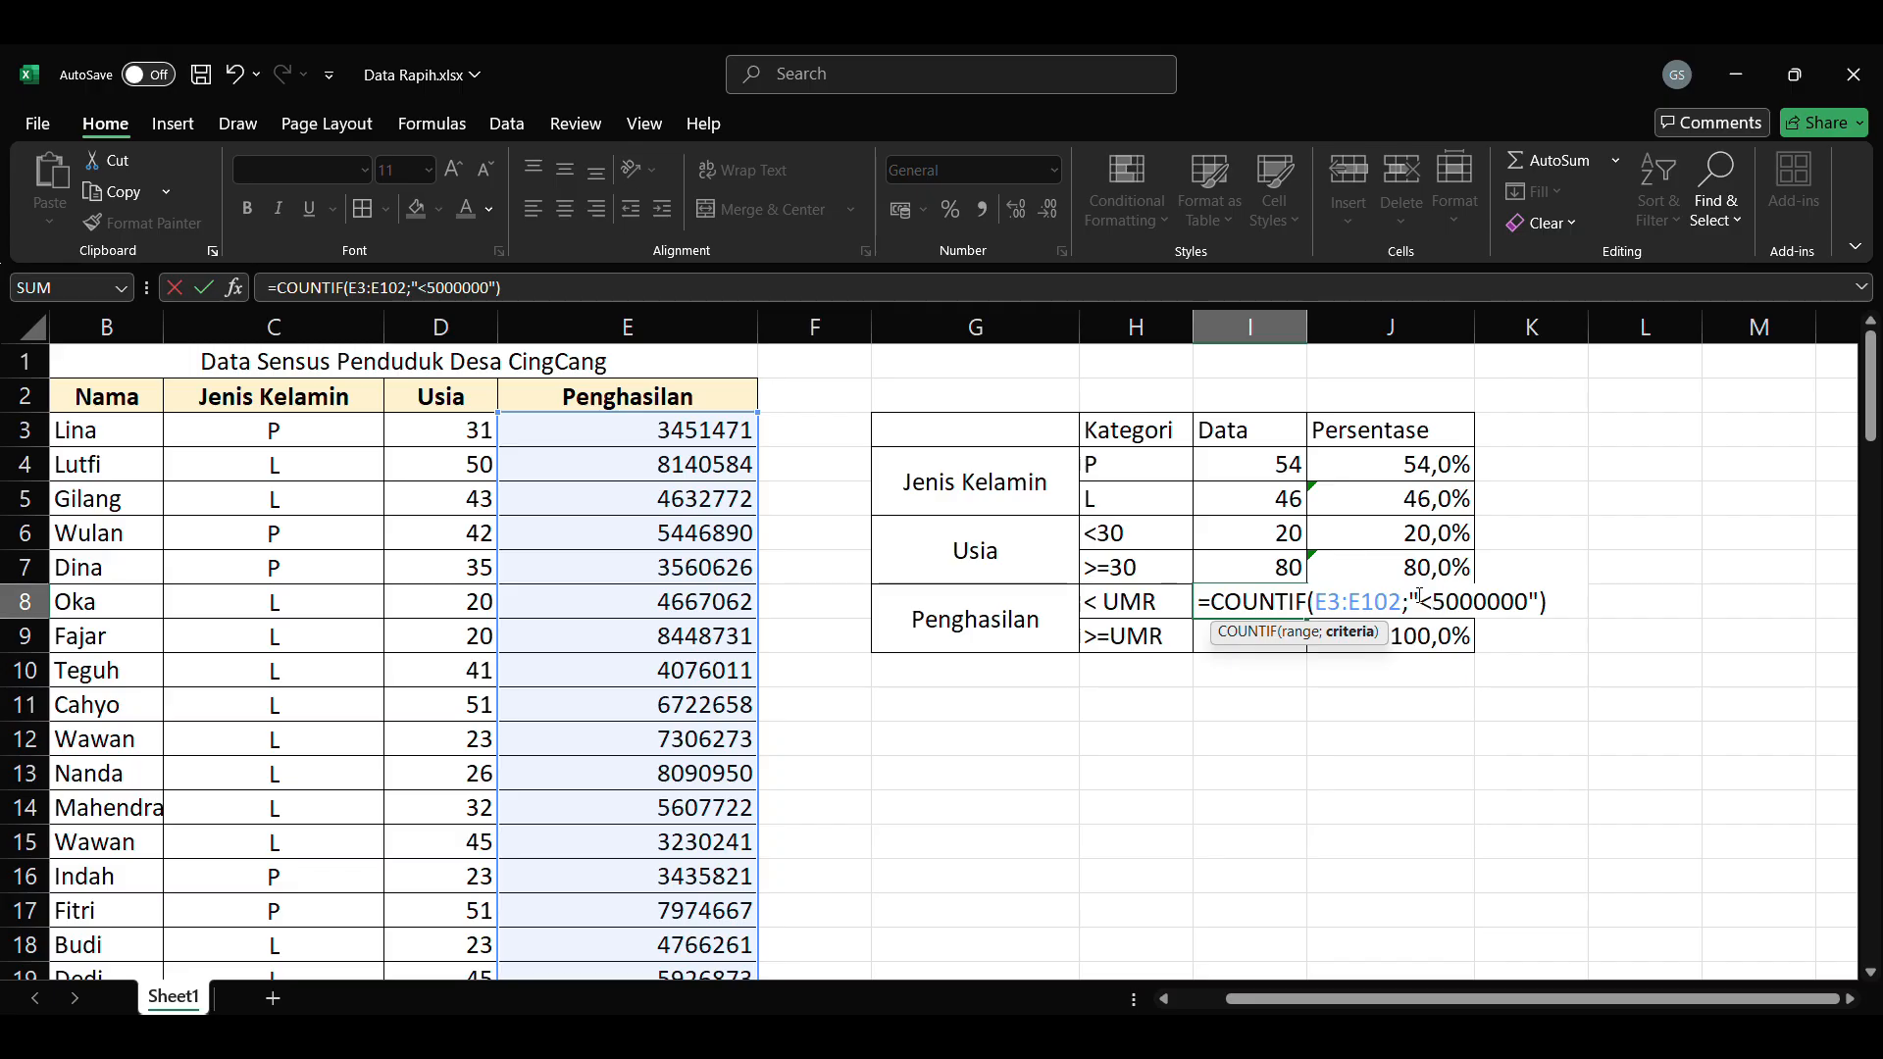
double_click(1270, 636)
key(Return)
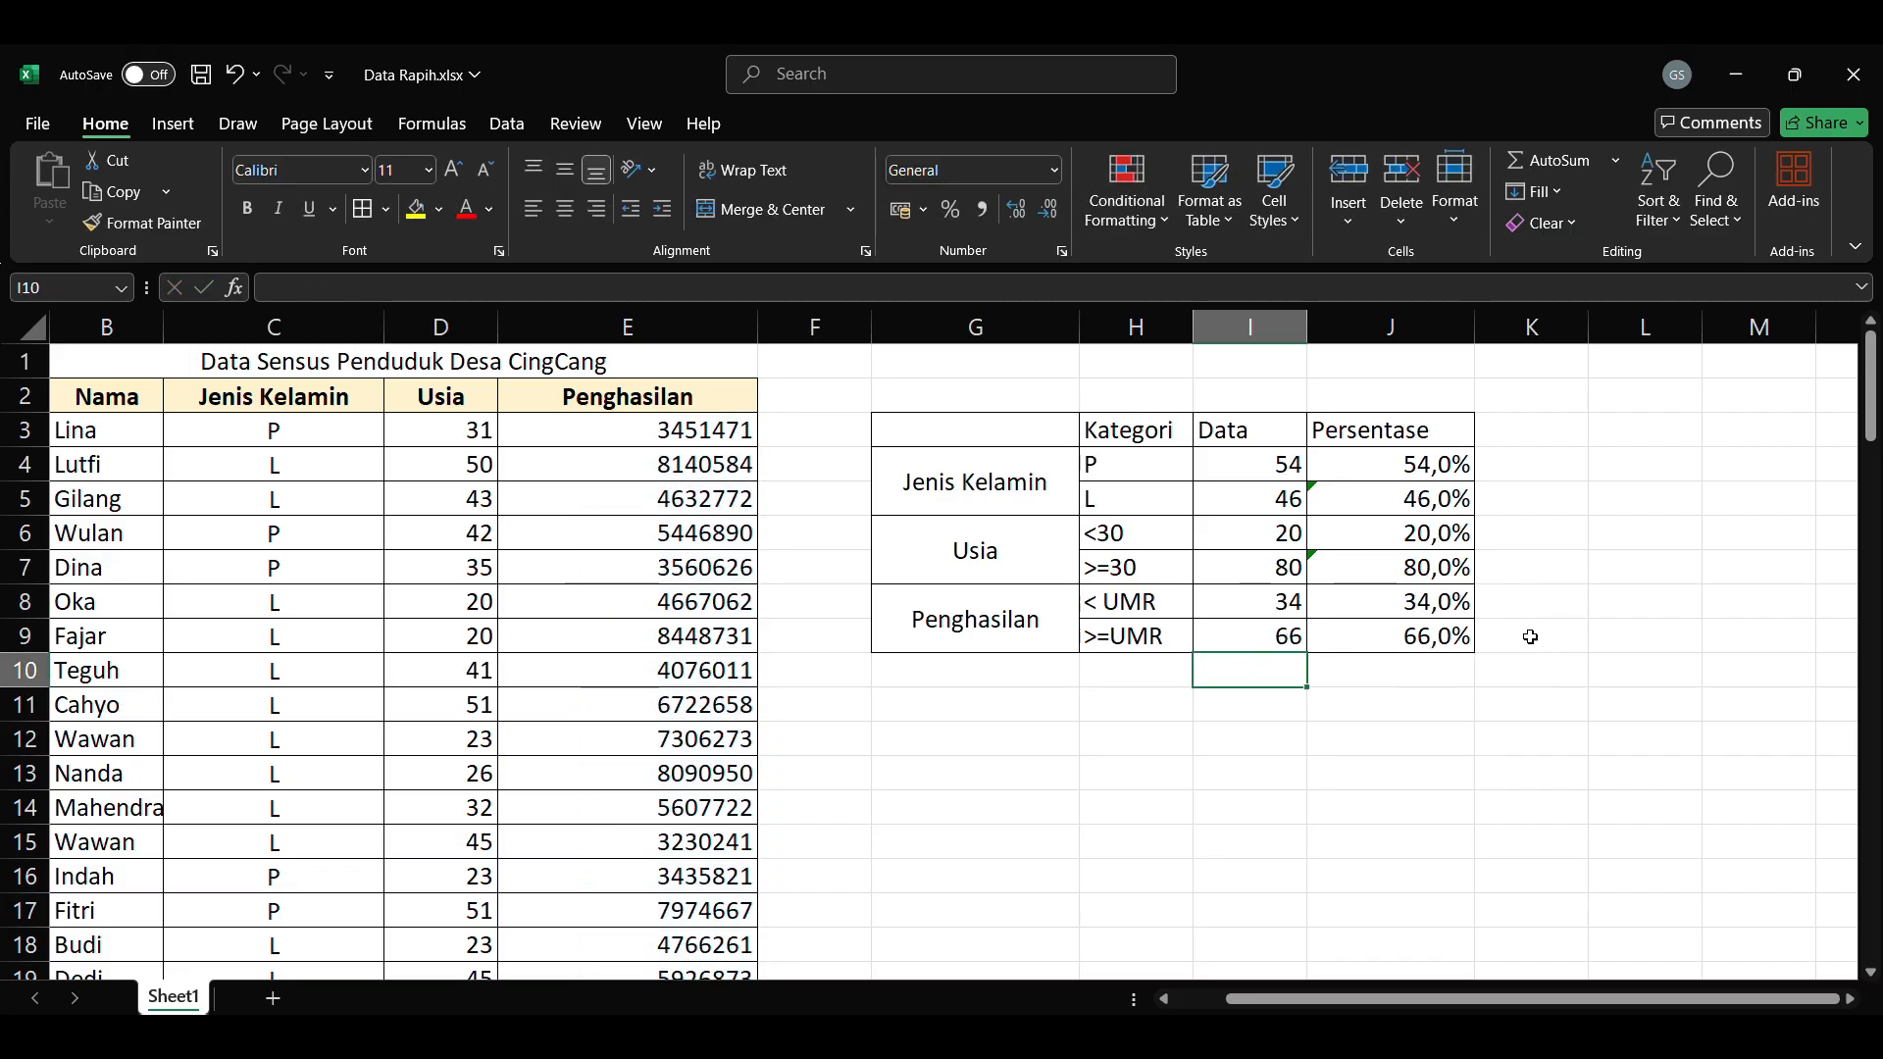
click(1432, 637)
drag(1432, 638, 997, 435)
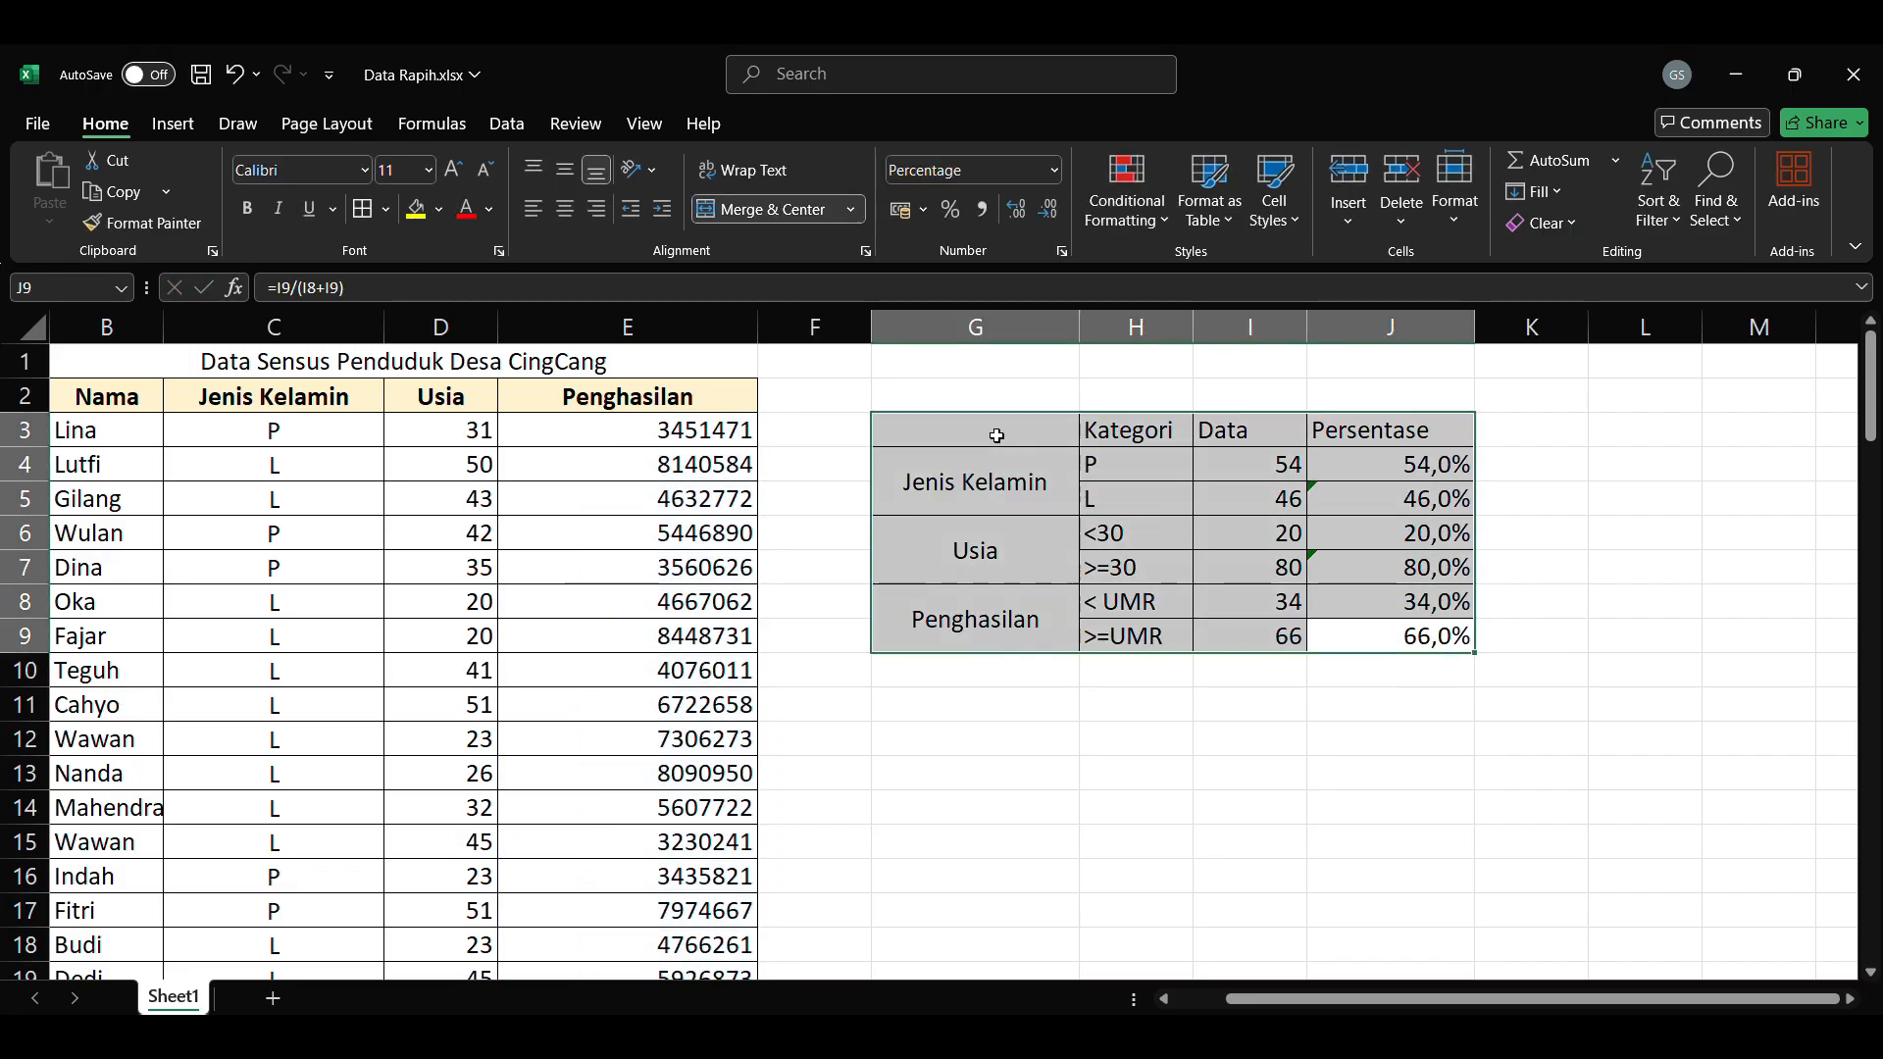
click(1458, 677)
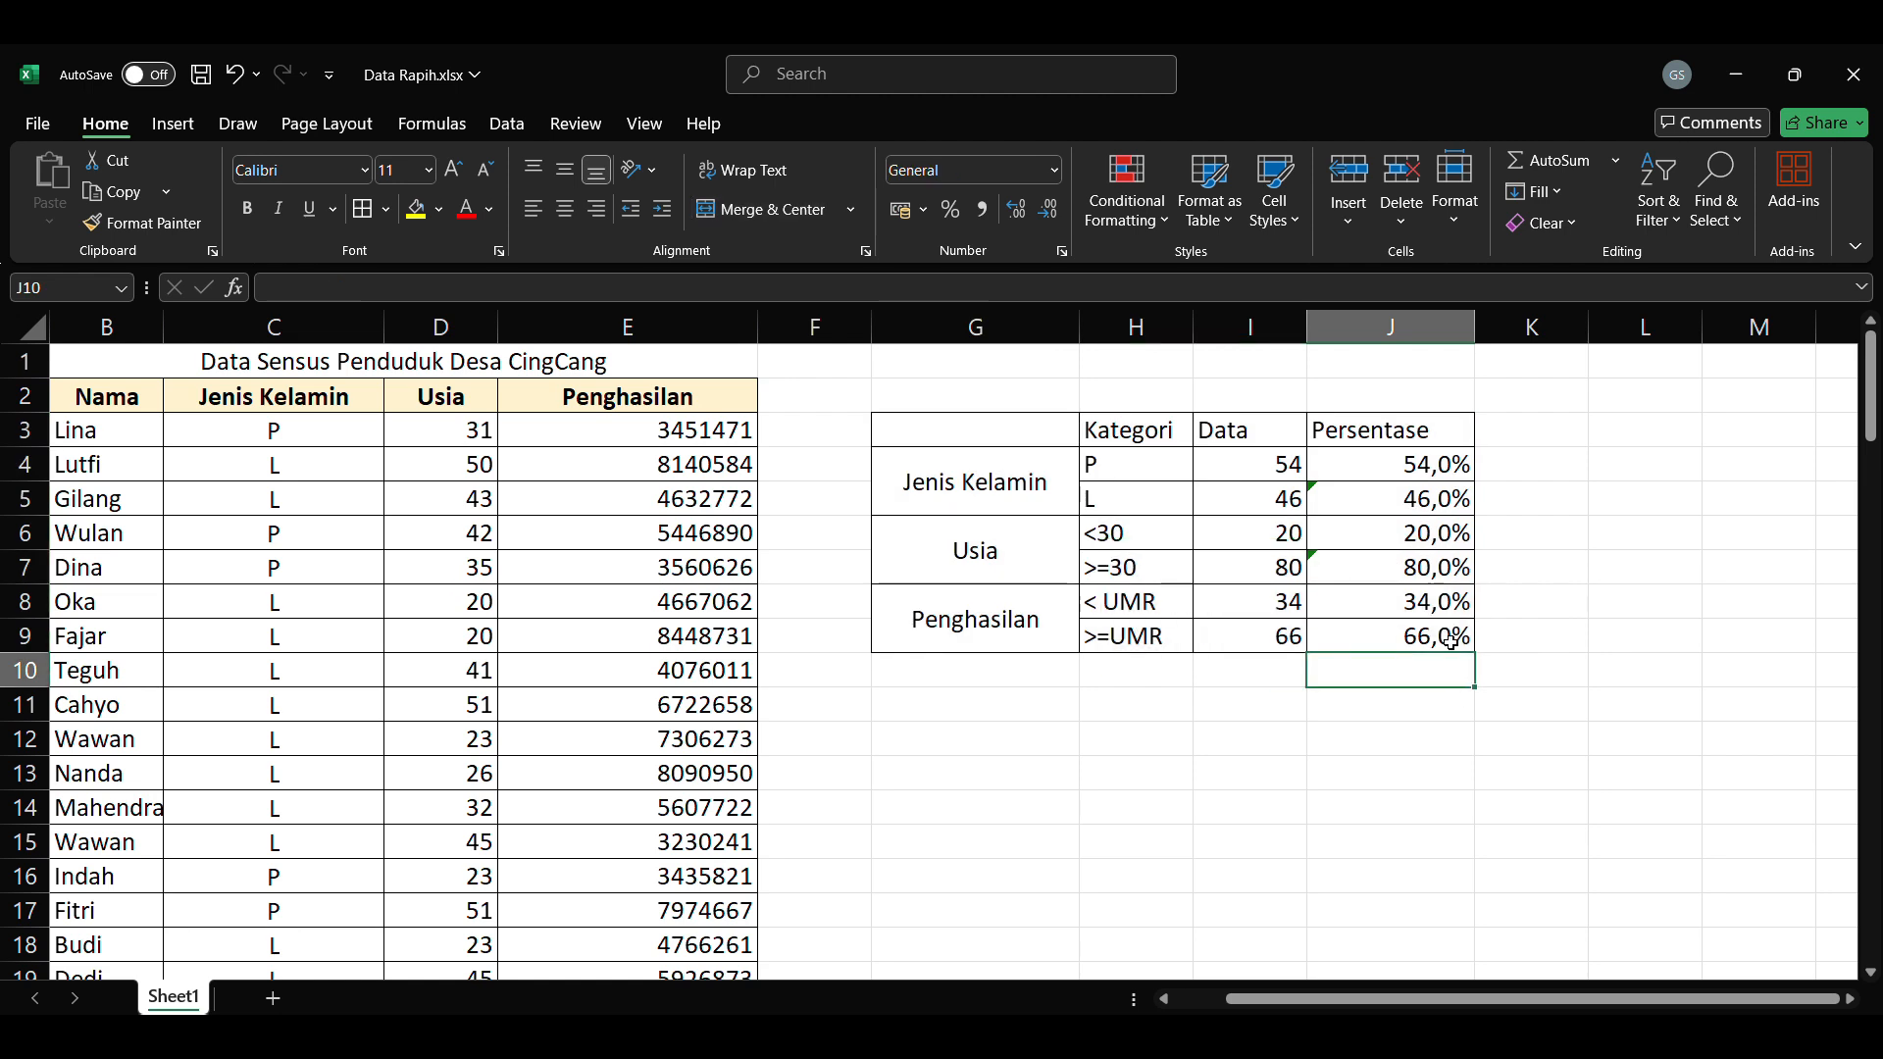
Step: Format all the income values in the Penghasilan column as Currency with no decimal places
drag(1427, 999, 1373, 998)
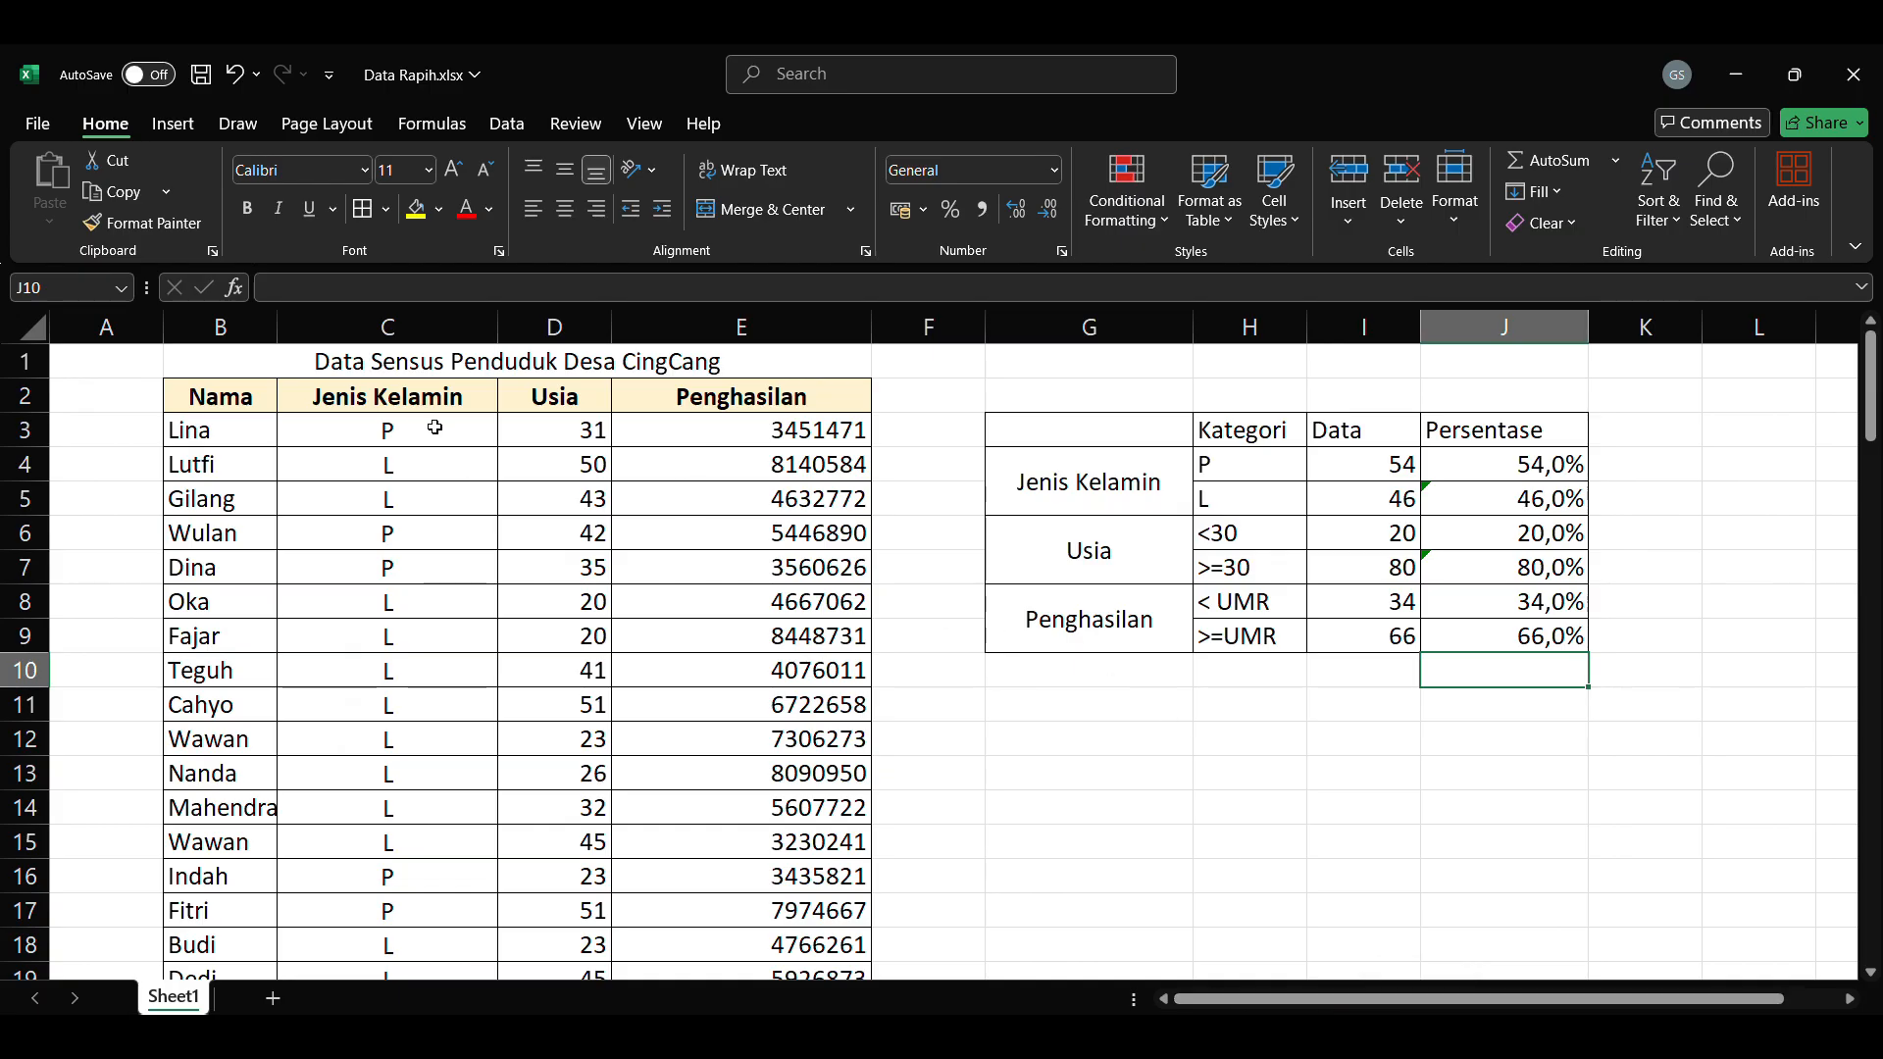
click(761, 422)
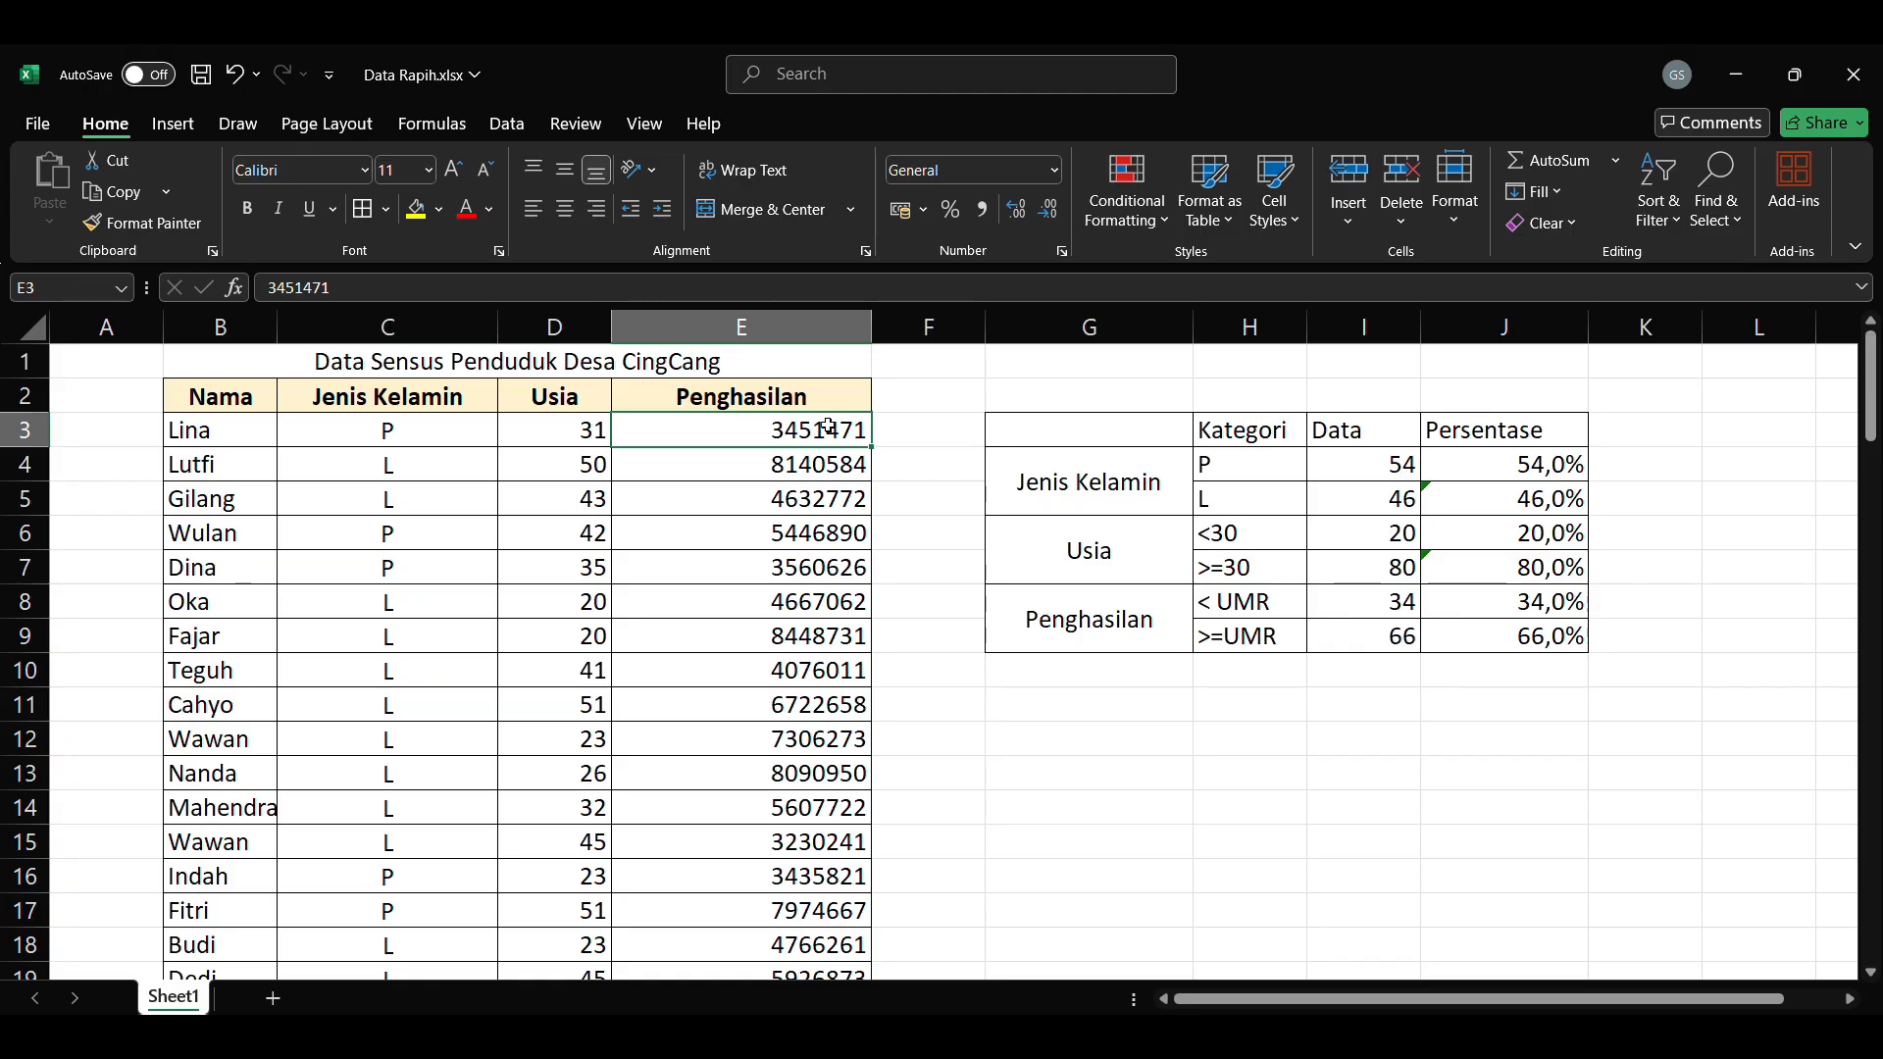
key(ctrl+shift+Down)
drag(1853, 888, 1853, 369)
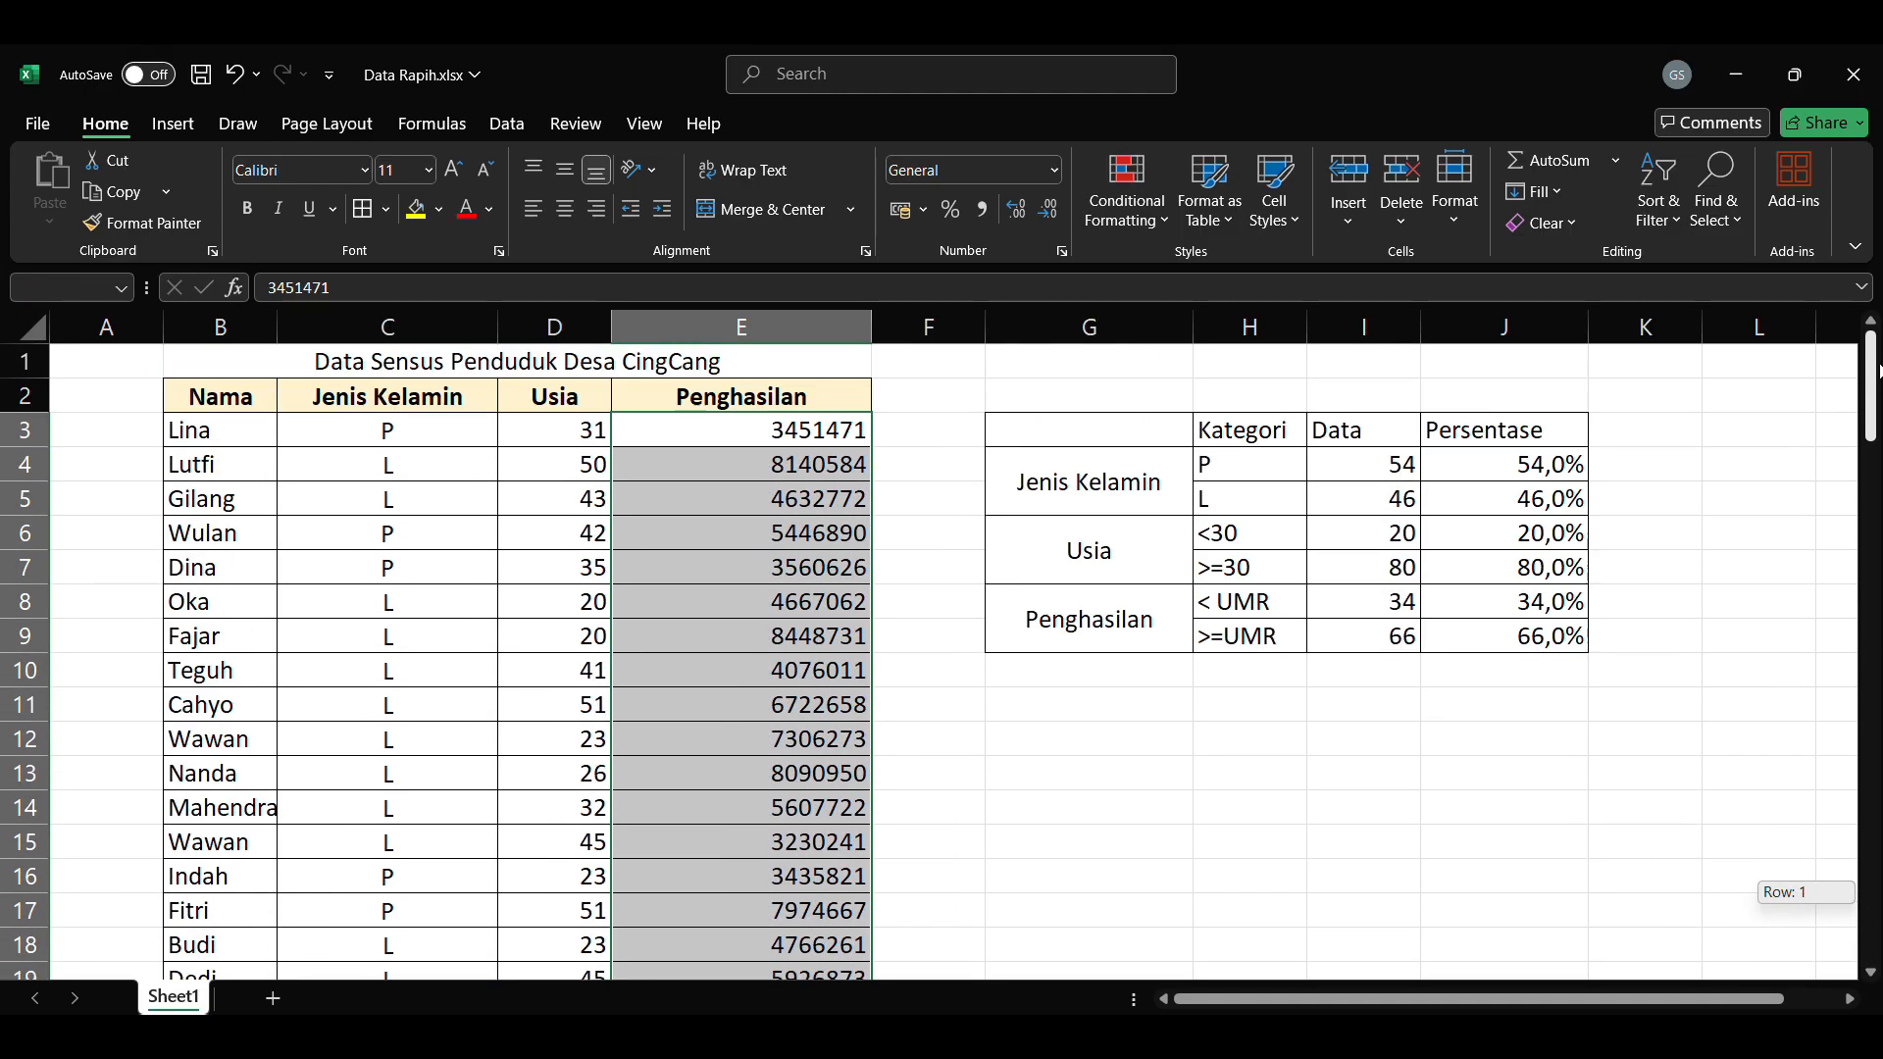
click(1052, 172)
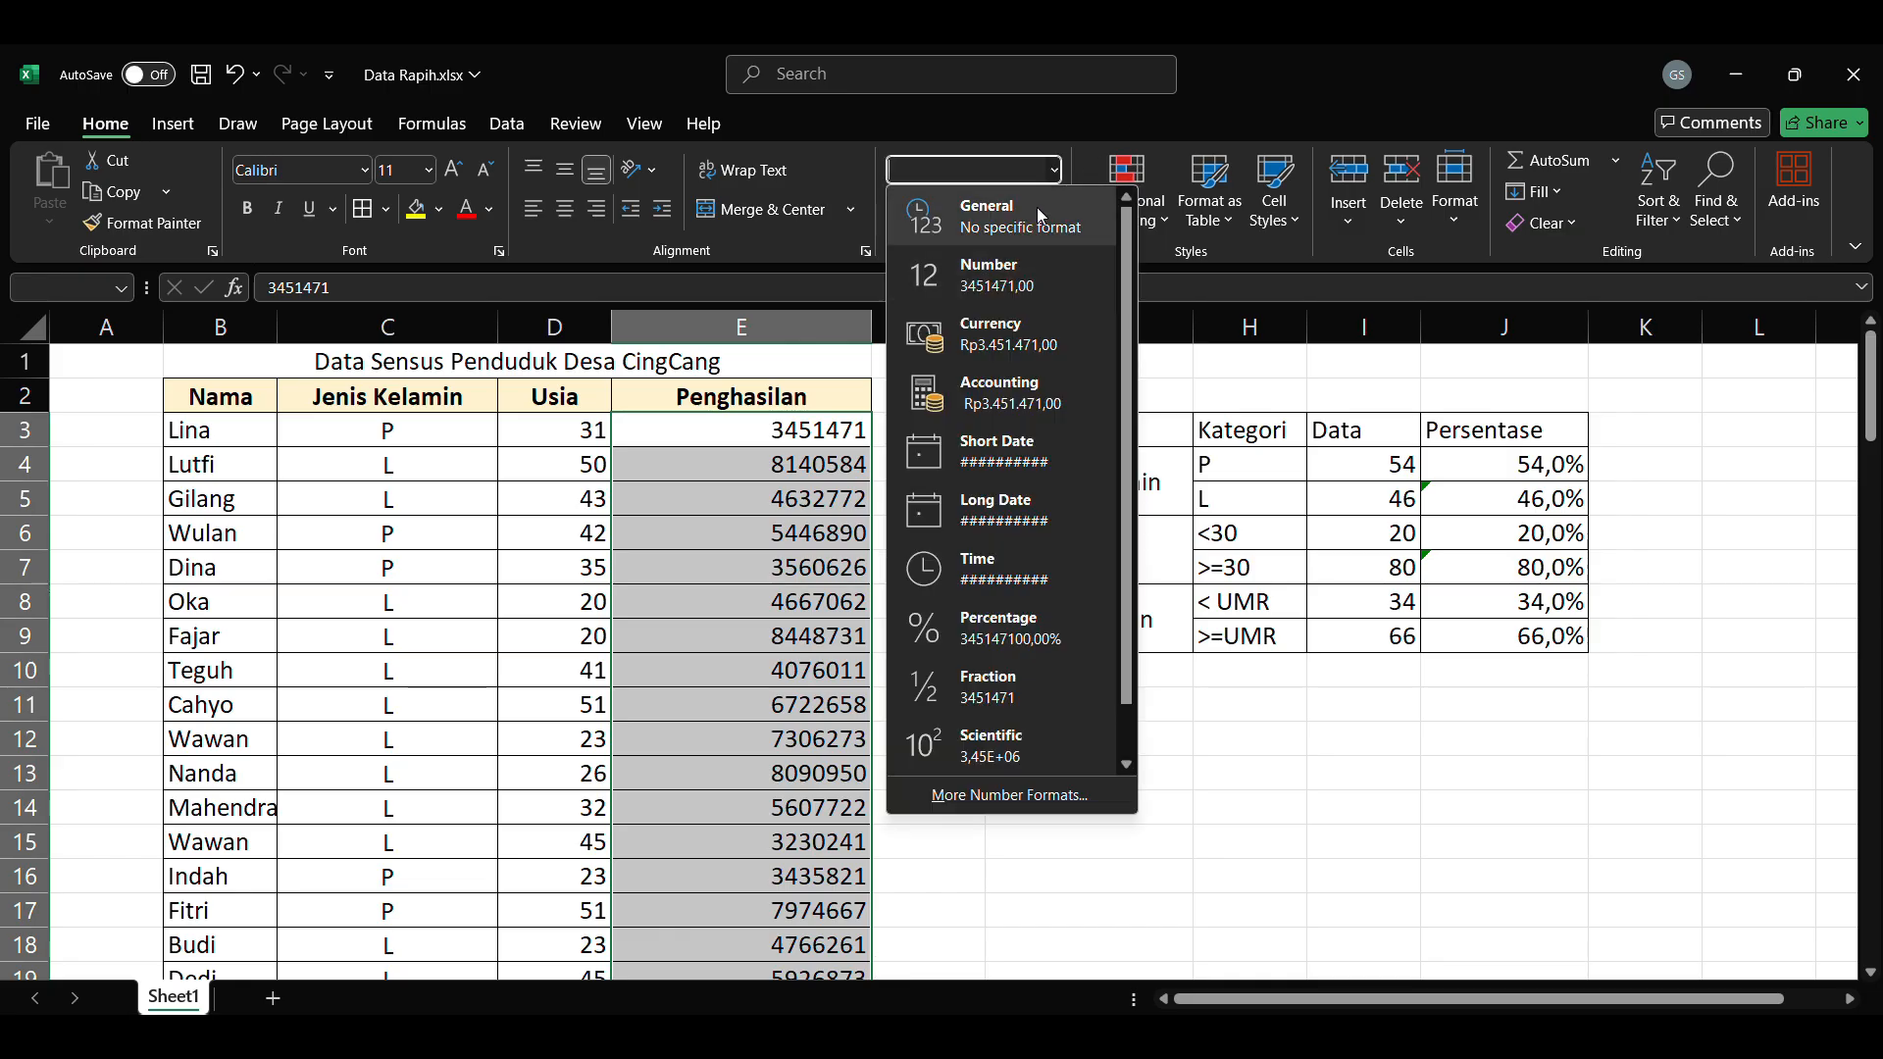
click(1040, 214)
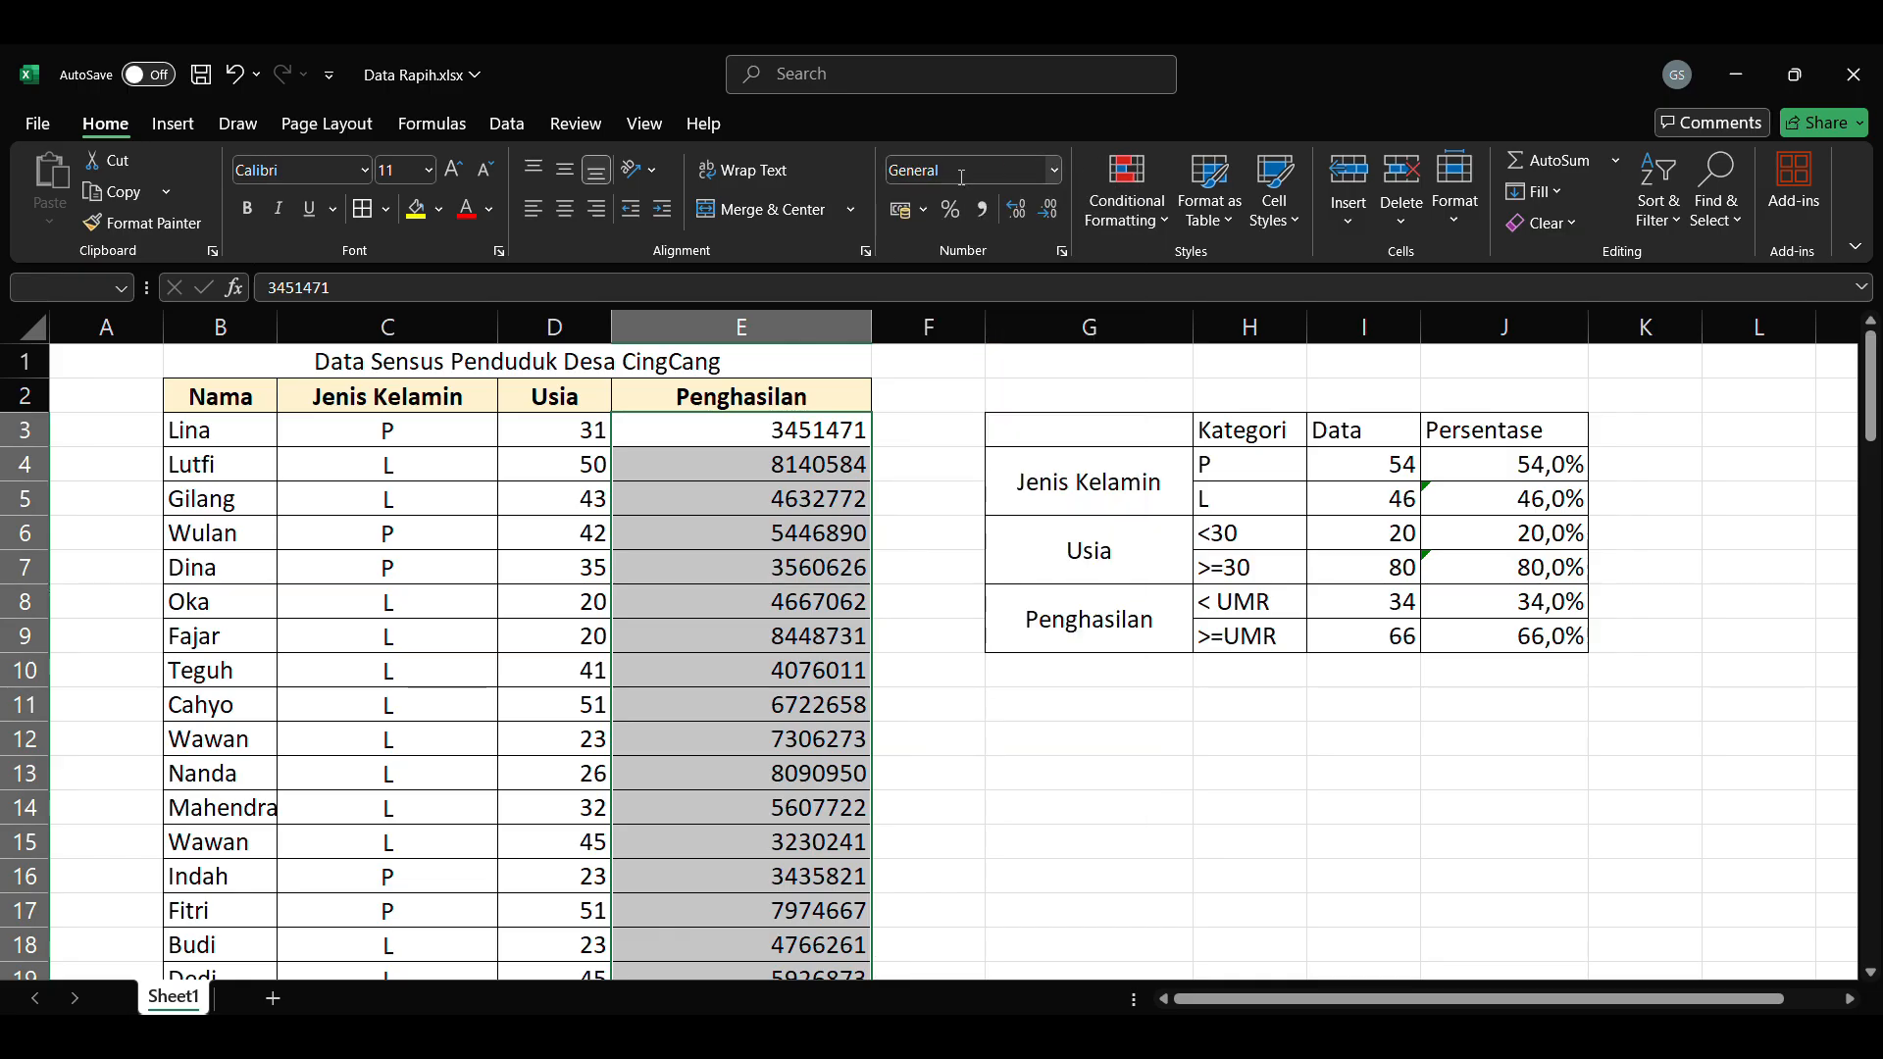
click(1055, 170)
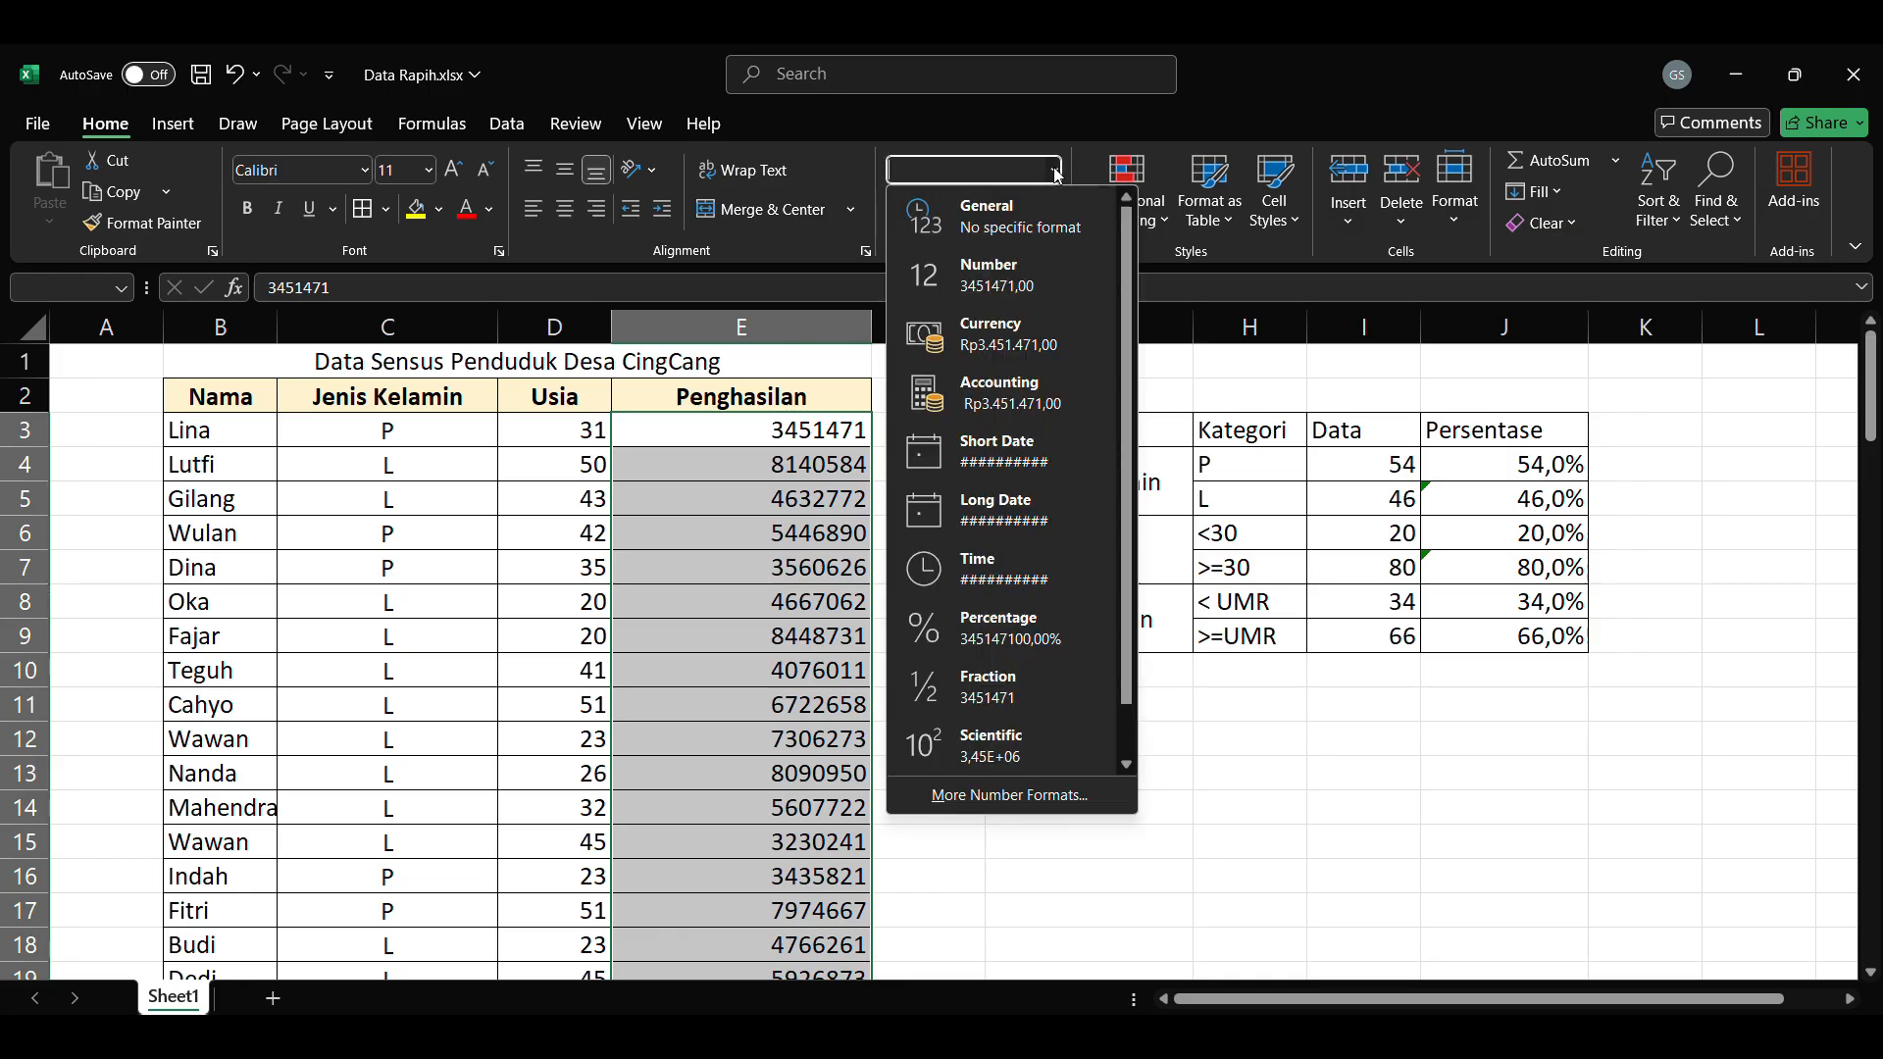
click(1047, 347)
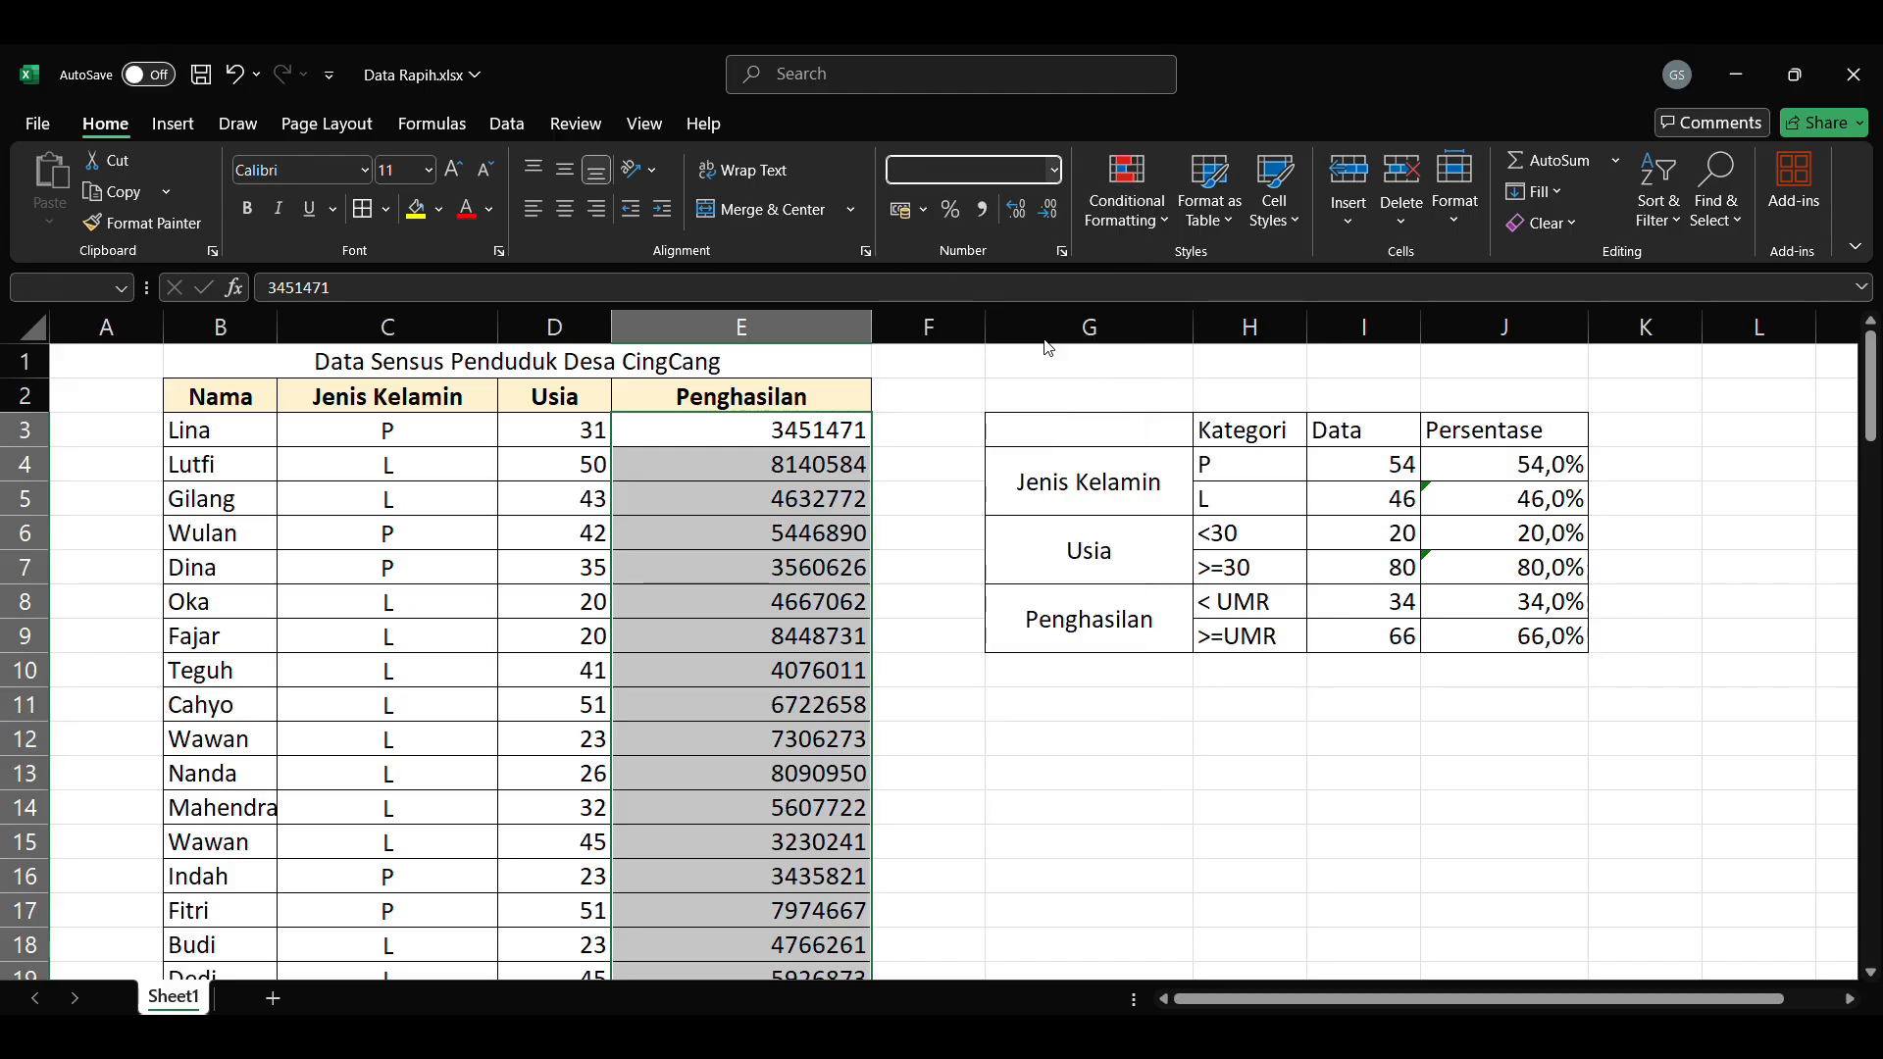
double_click(1048, 218)
click(947, 462)
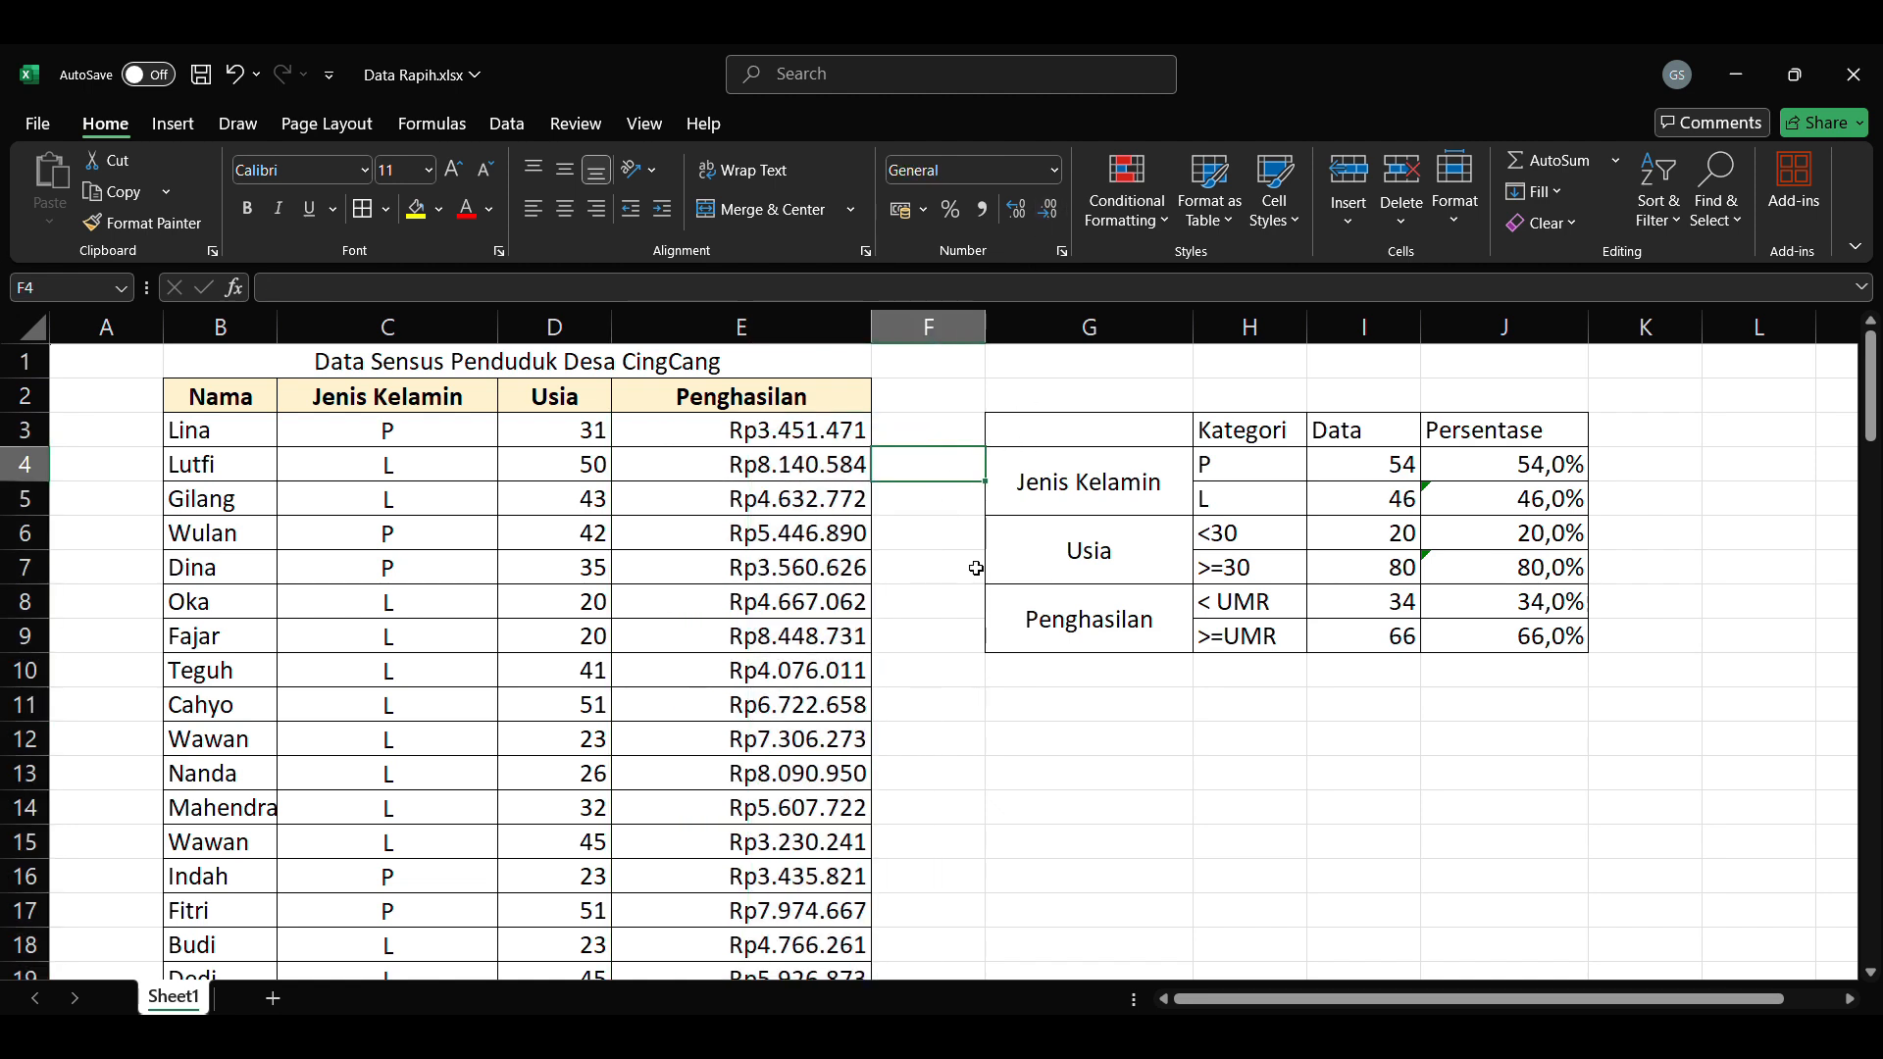
Step: Centre the summary table's header row horizontally and vertically, and bold its headers and the Jenis Kelamin, Usia and Penghasilan labels
drag(1296, 1001, 1427, 1001)
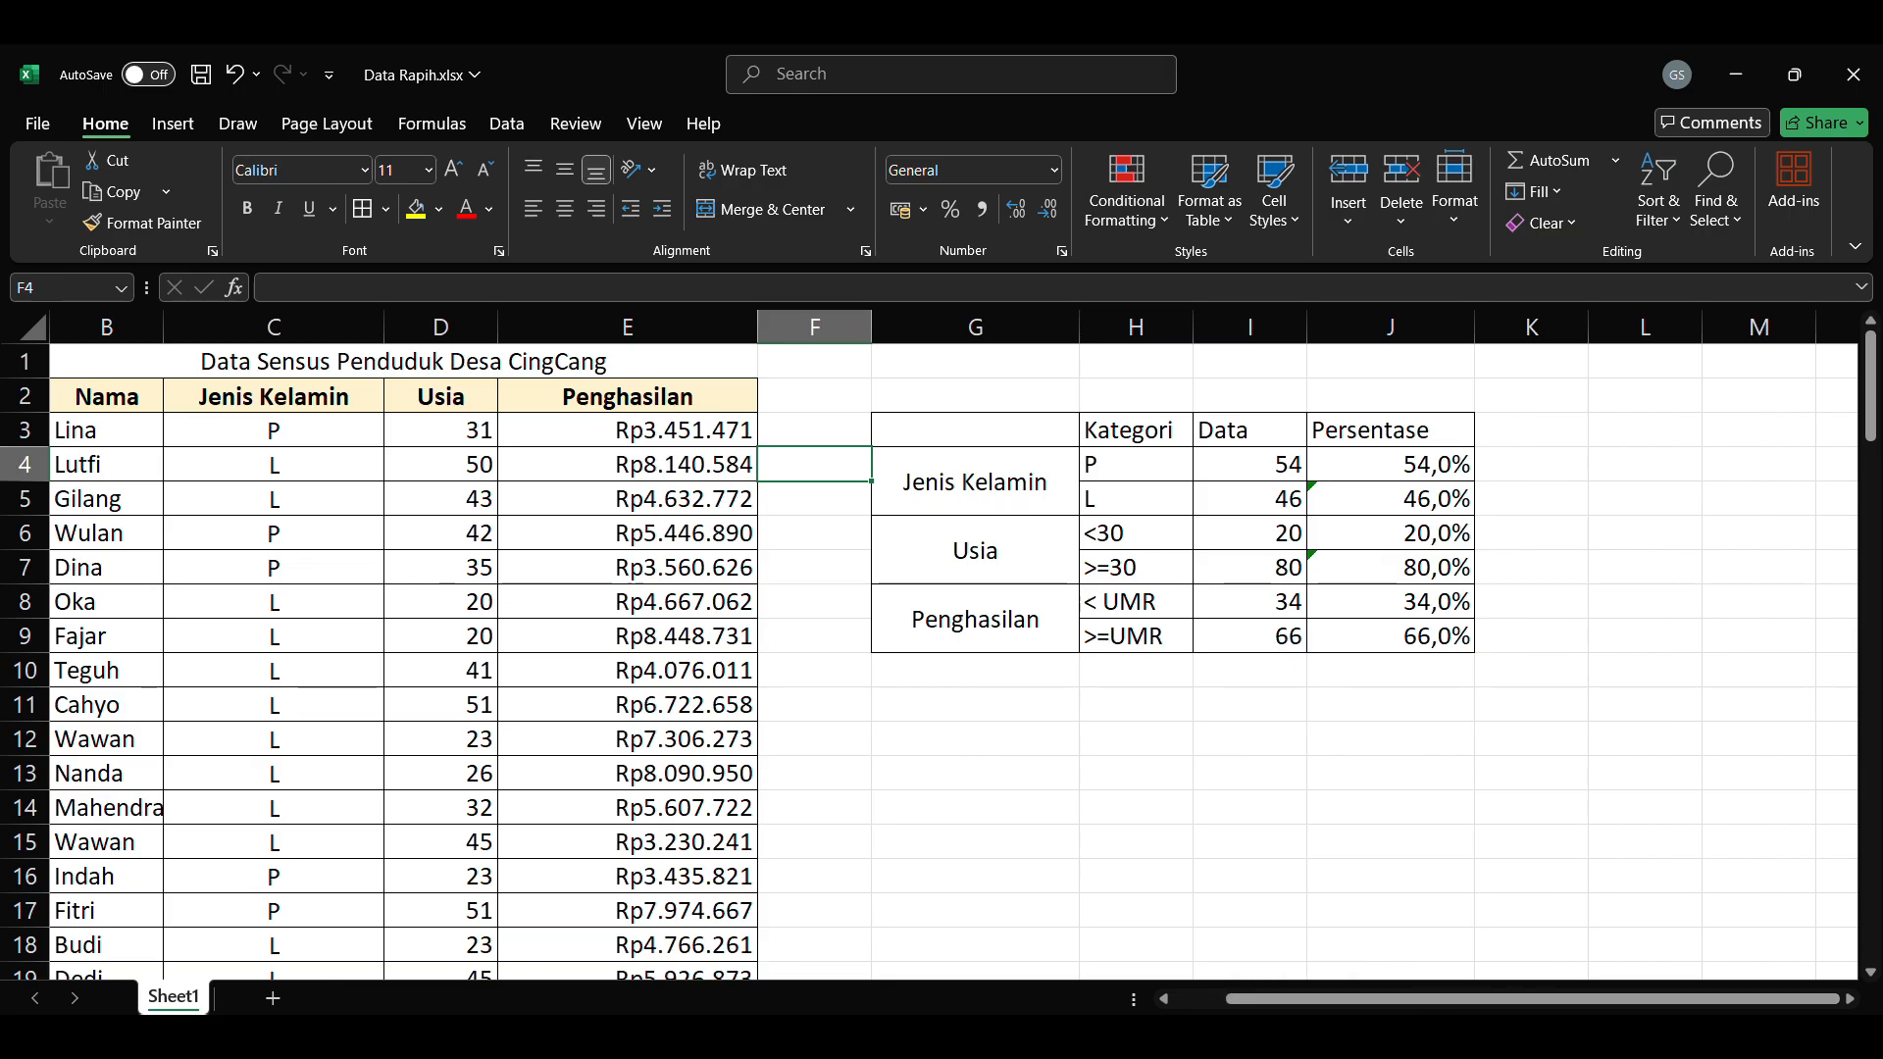
click(1850, 999)
click(1850, 998)
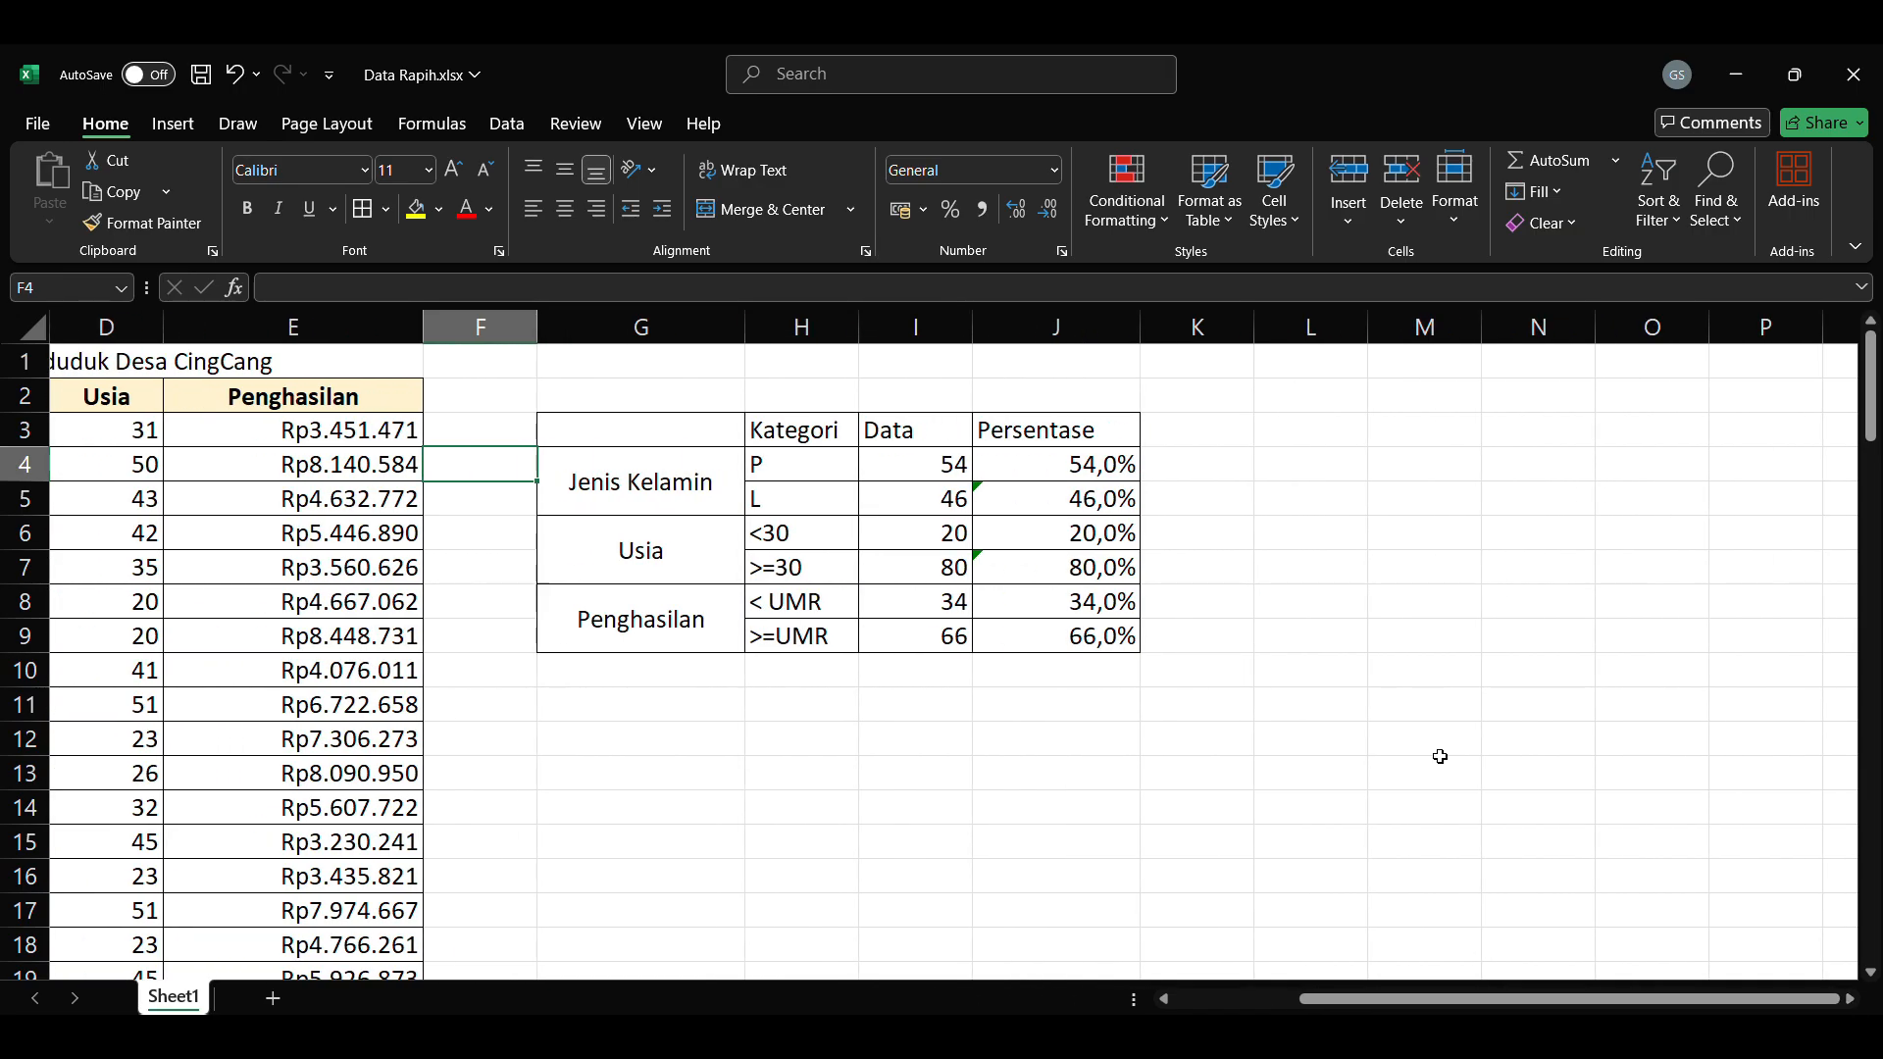
click(1275, 602)
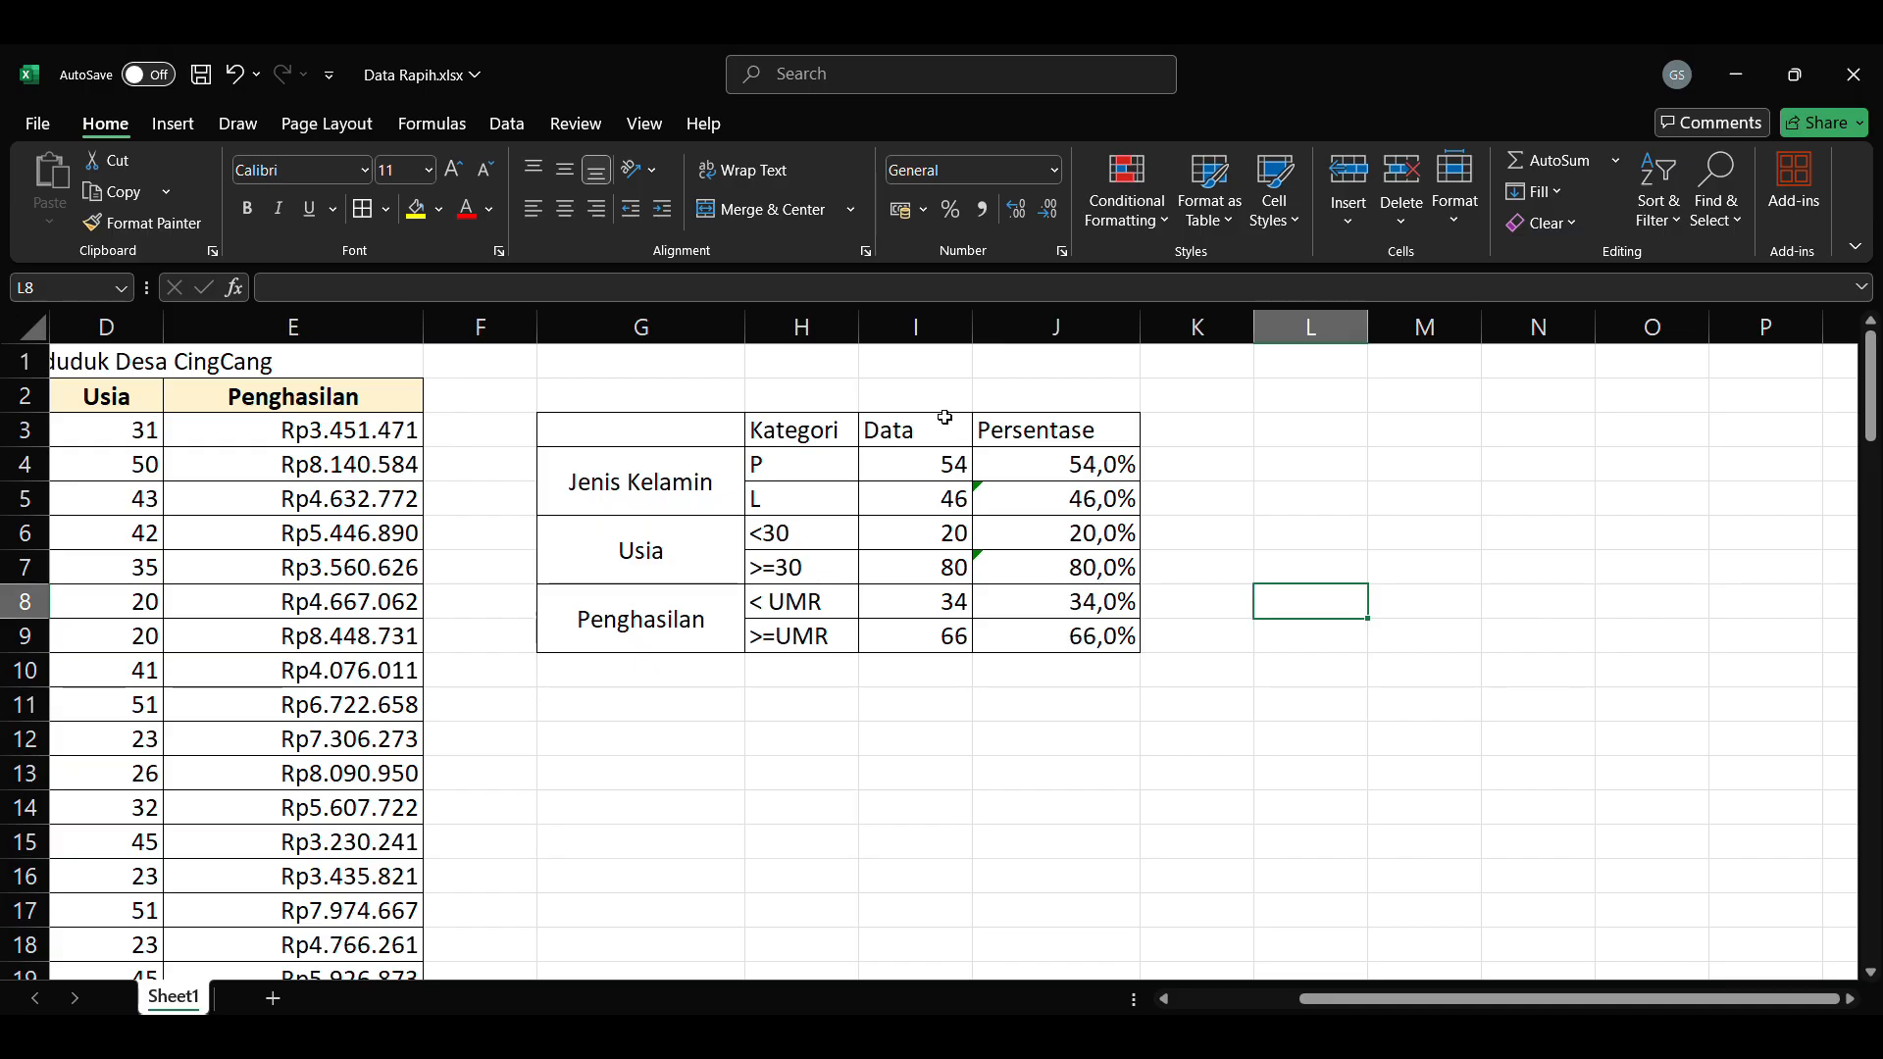
drag(725, 428, 1069, 432)
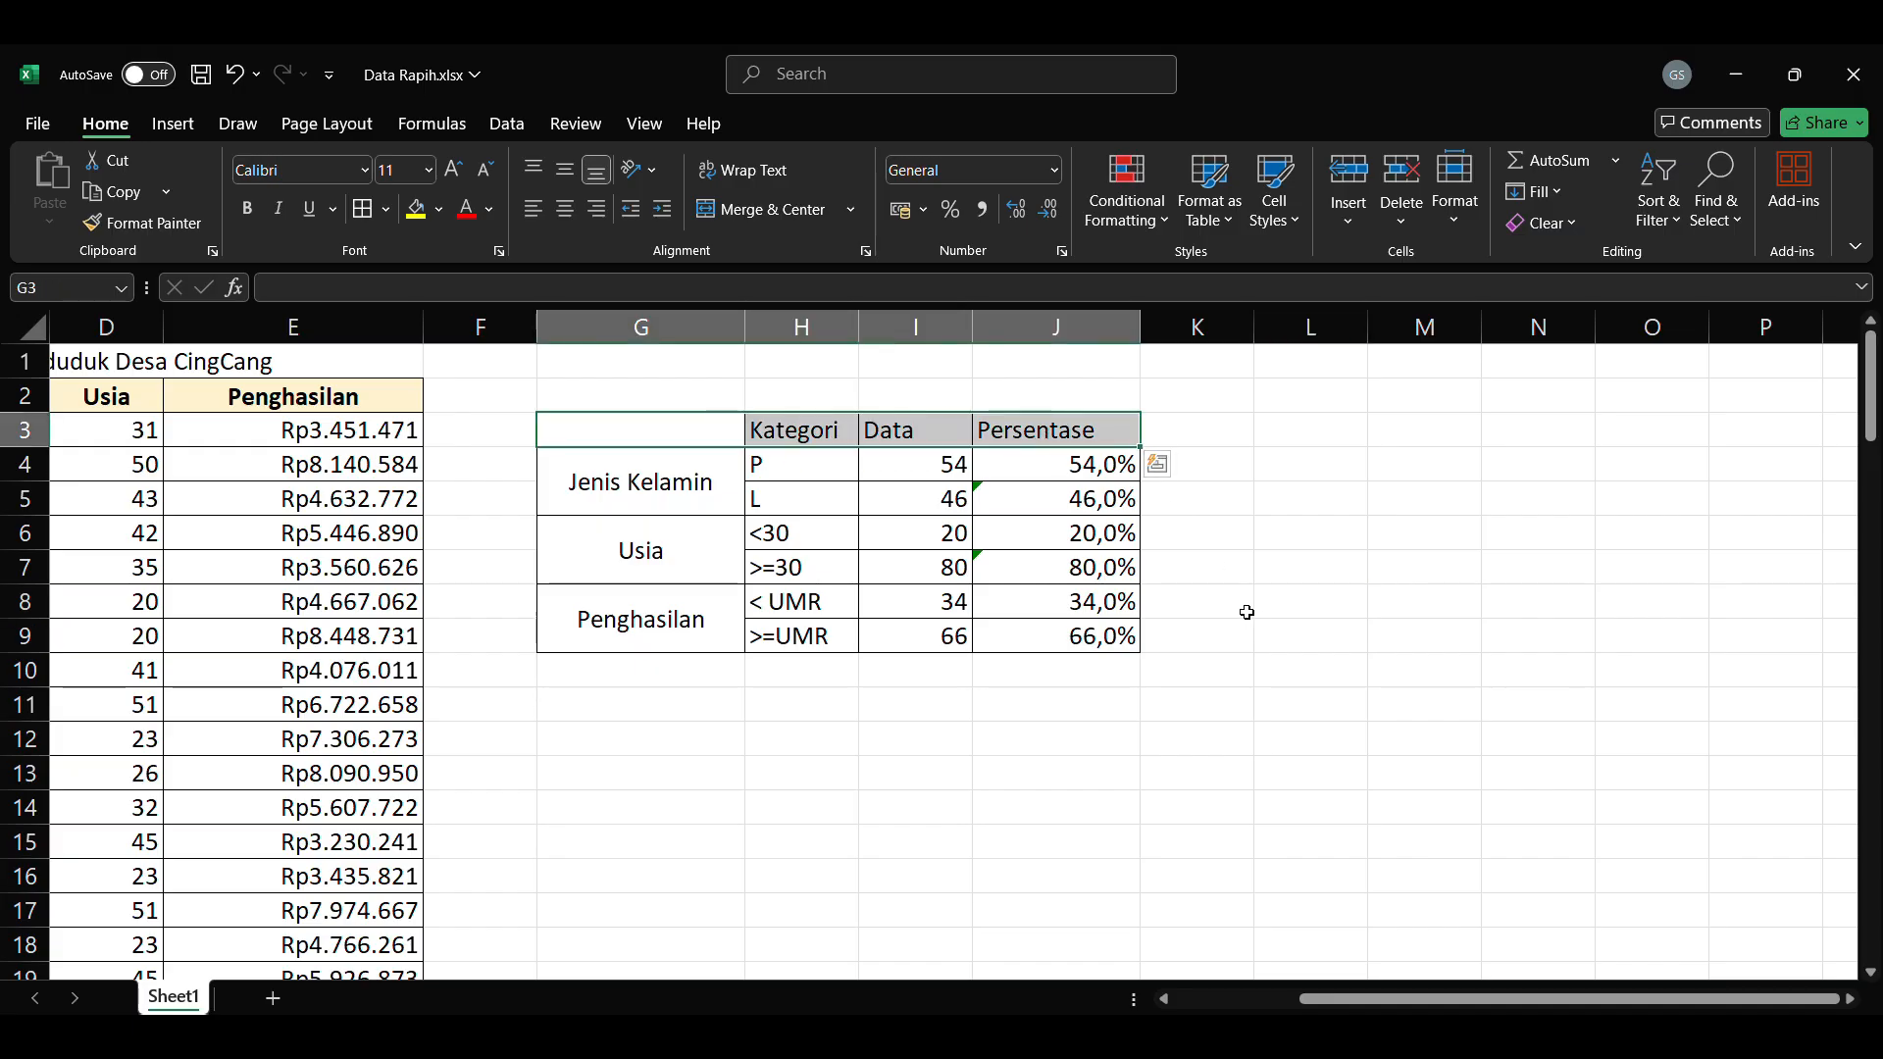
click(565, 209)
click(565, 170)
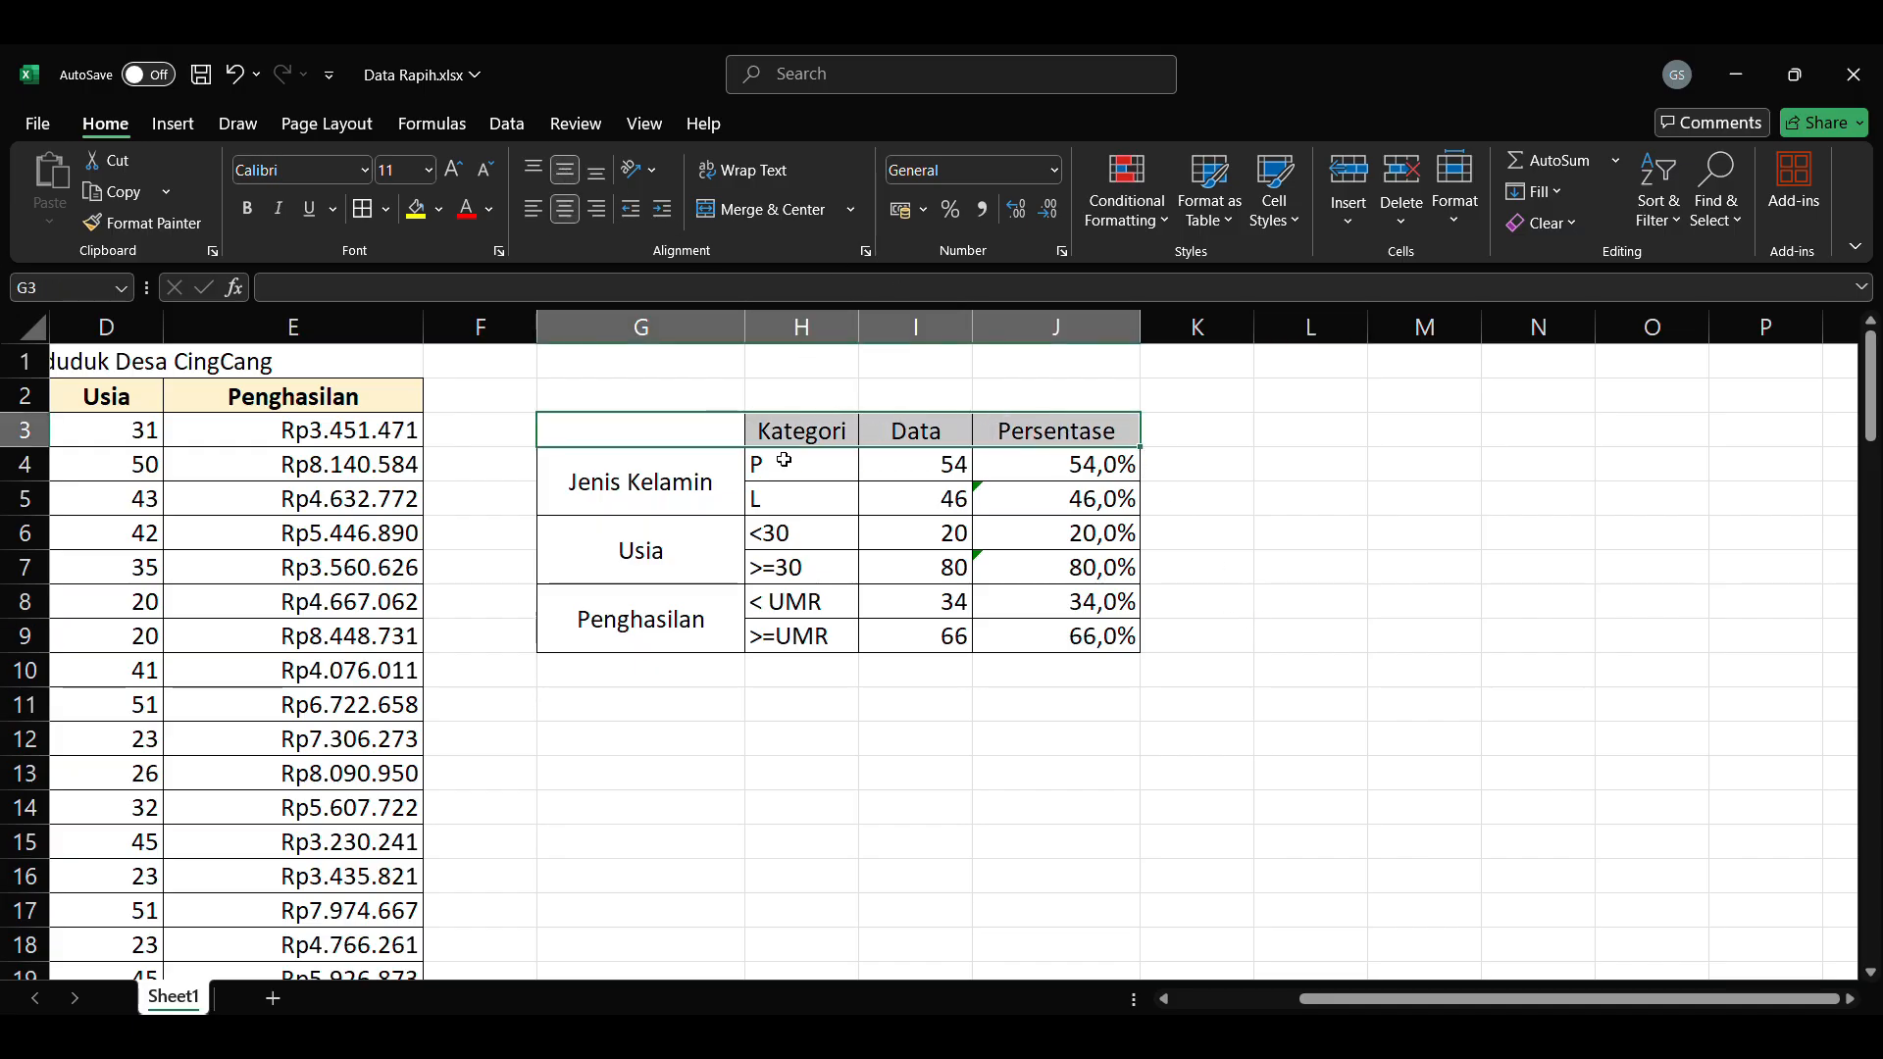
click(249, 209)
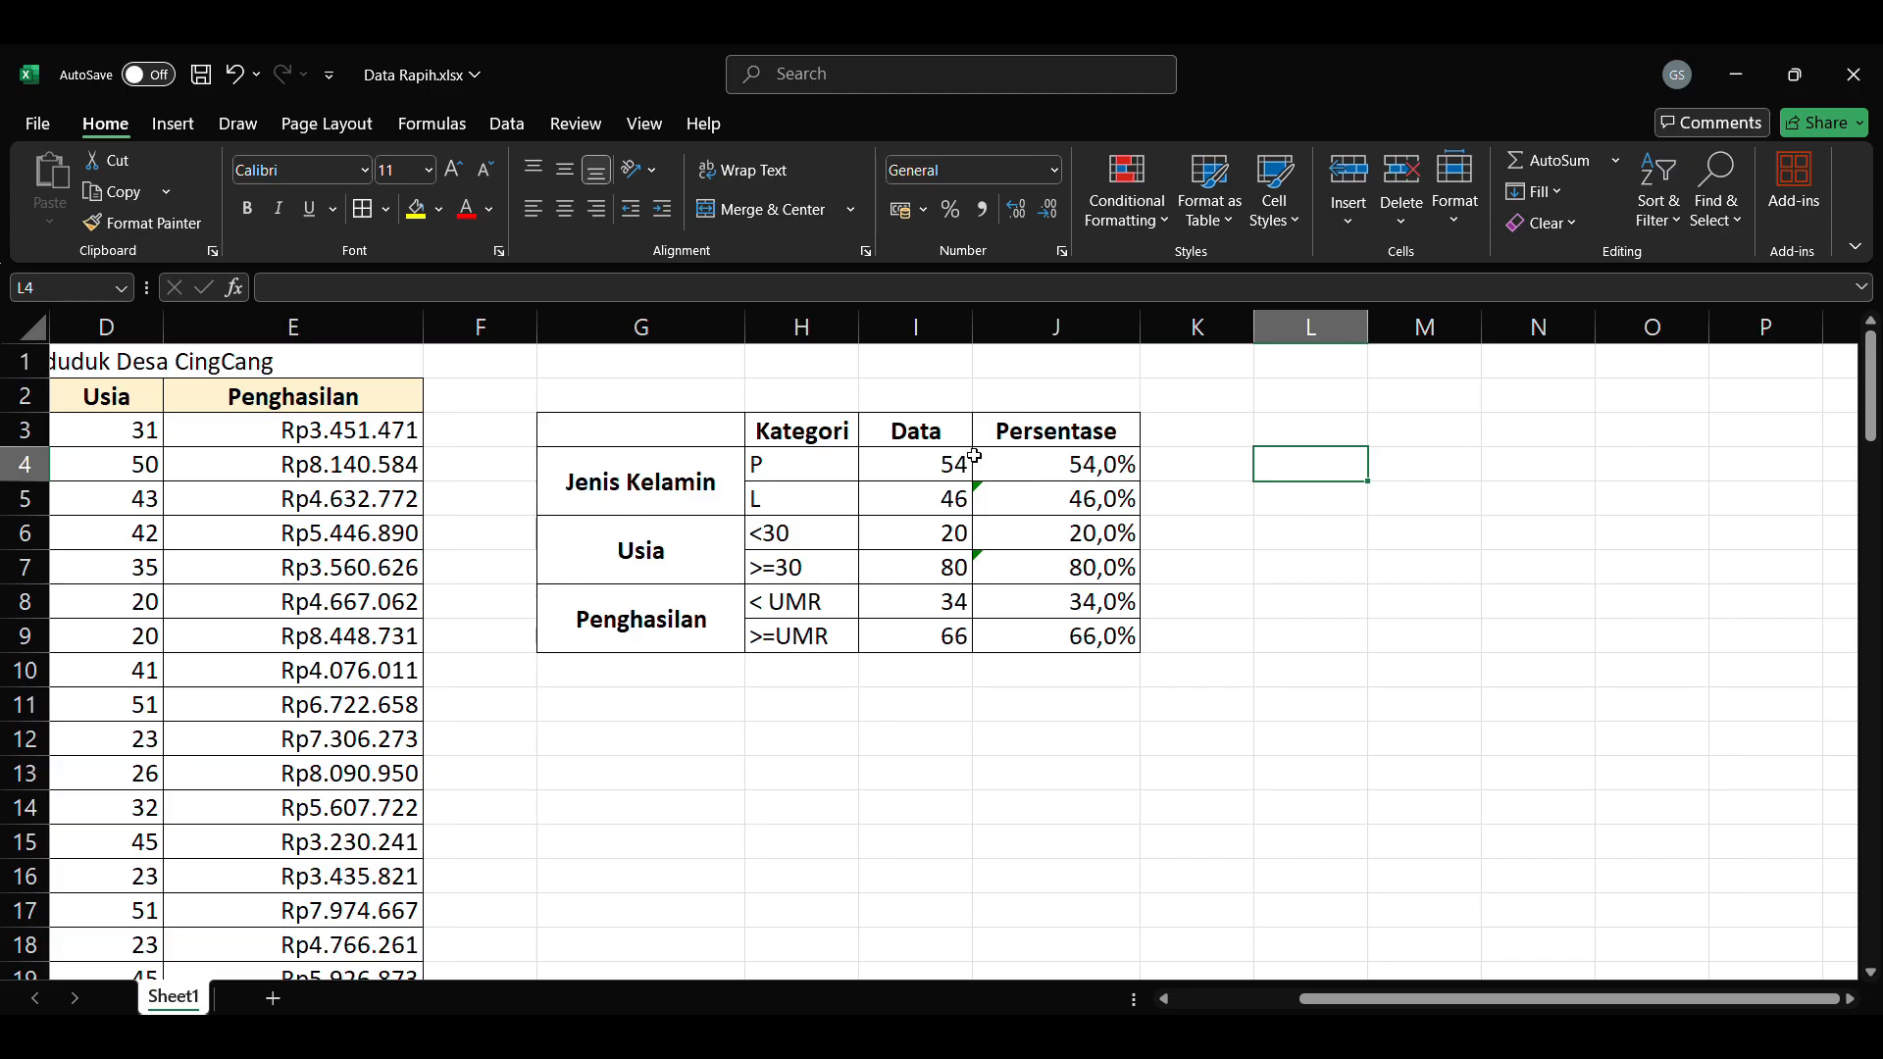
Step: Insert a 2-D pie chart of the P and L counts and title it Jenis Kelamin
drag(786, 462, 925, 502)
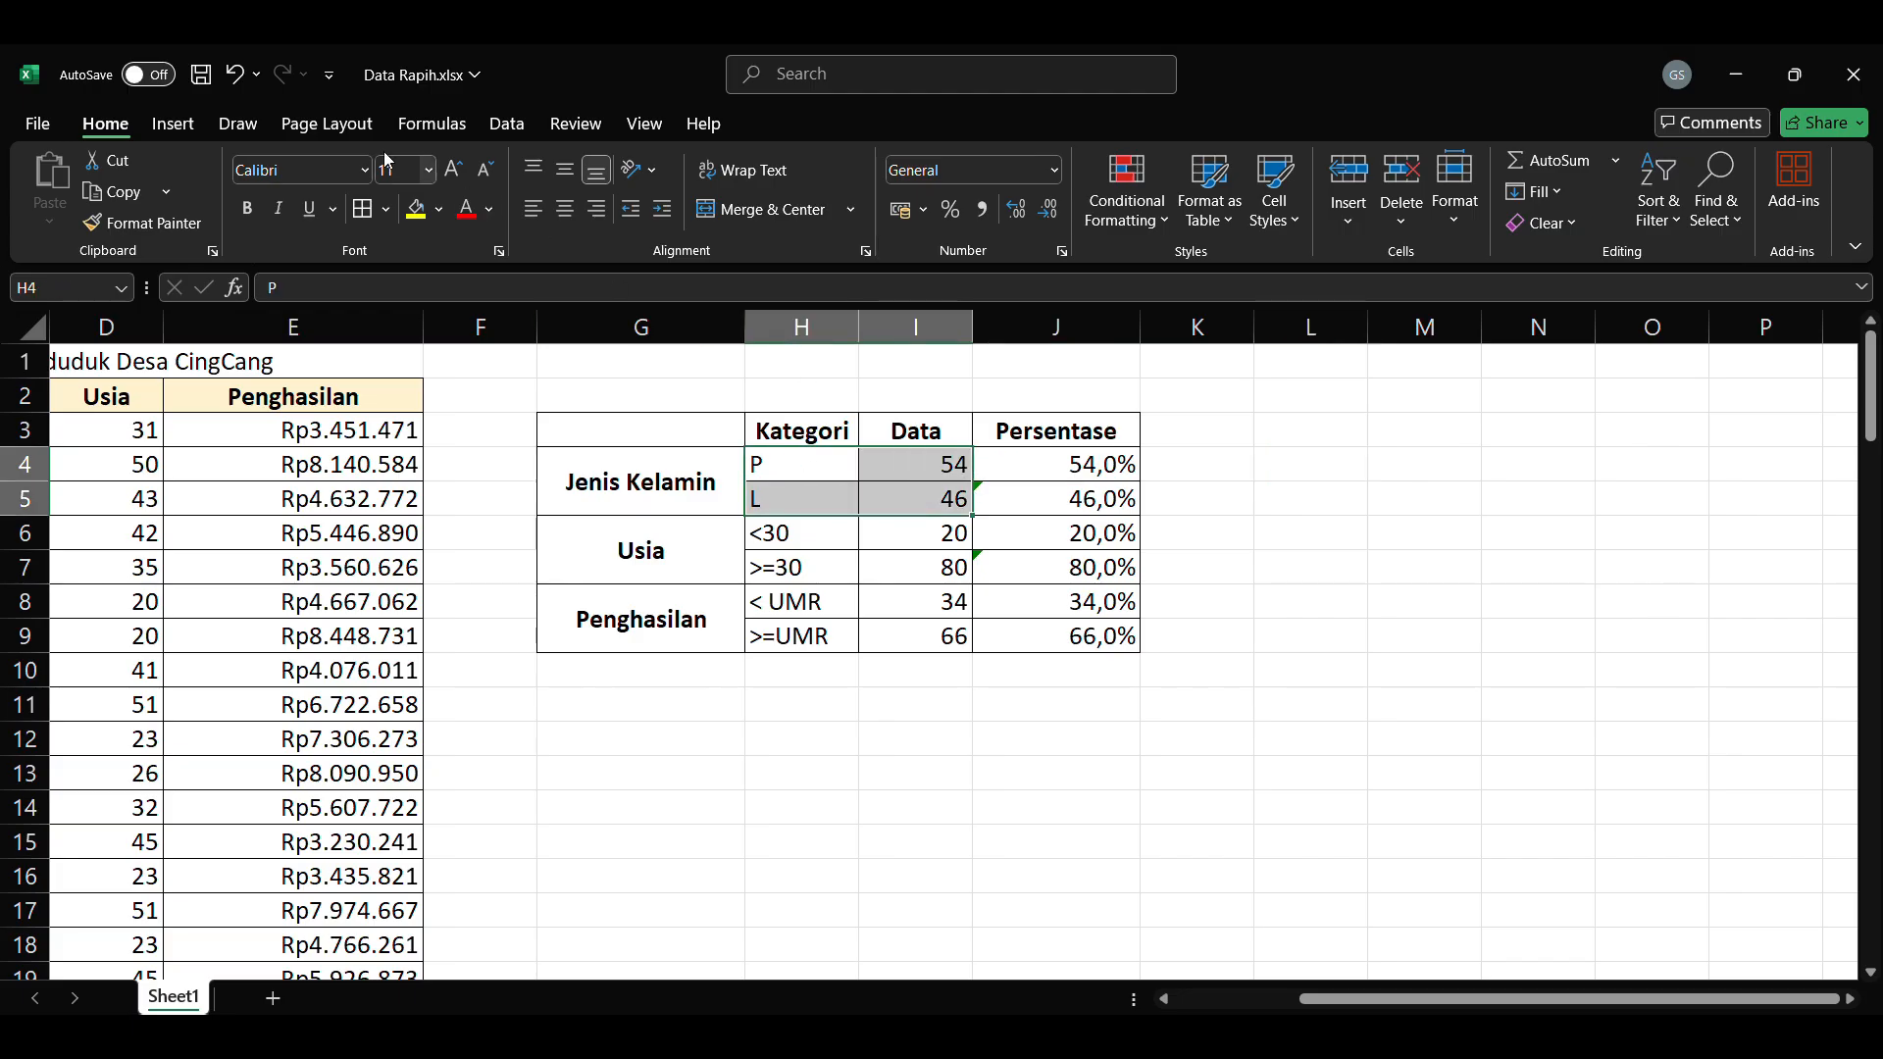
click(186, 128)
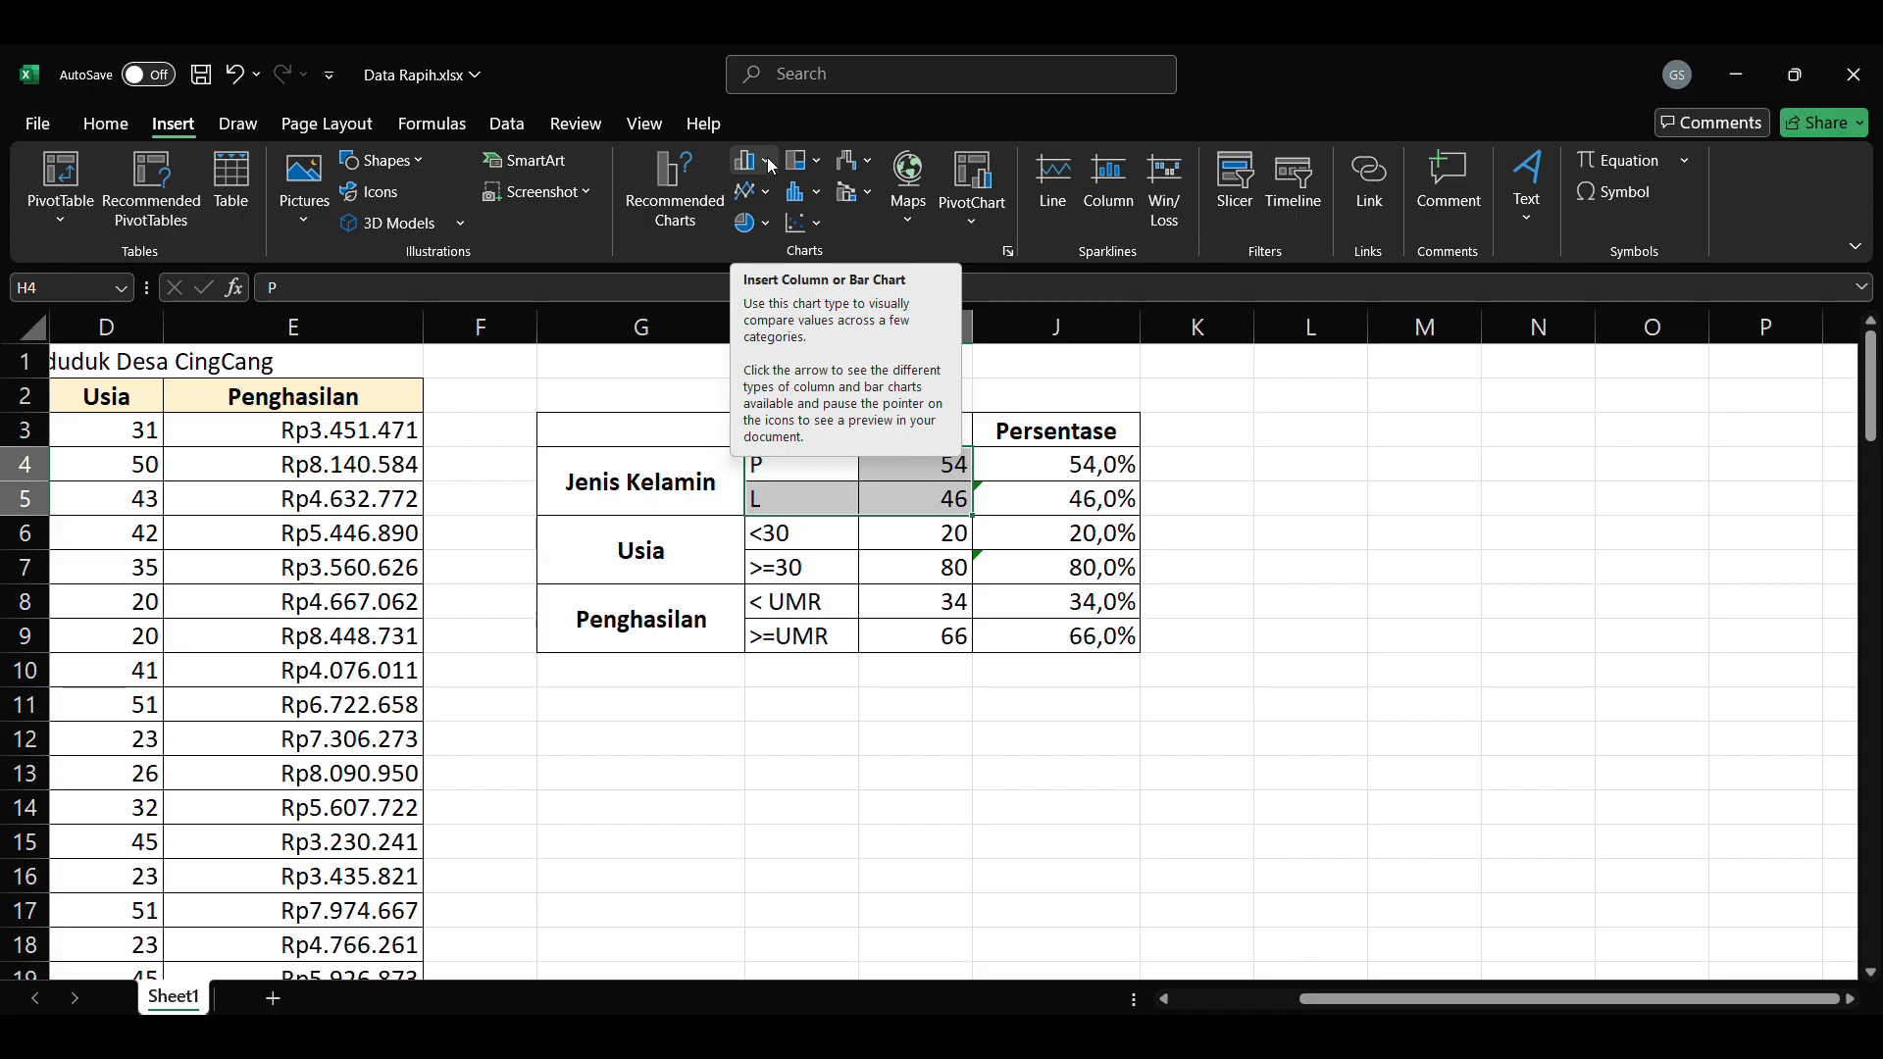
click(753, 223)
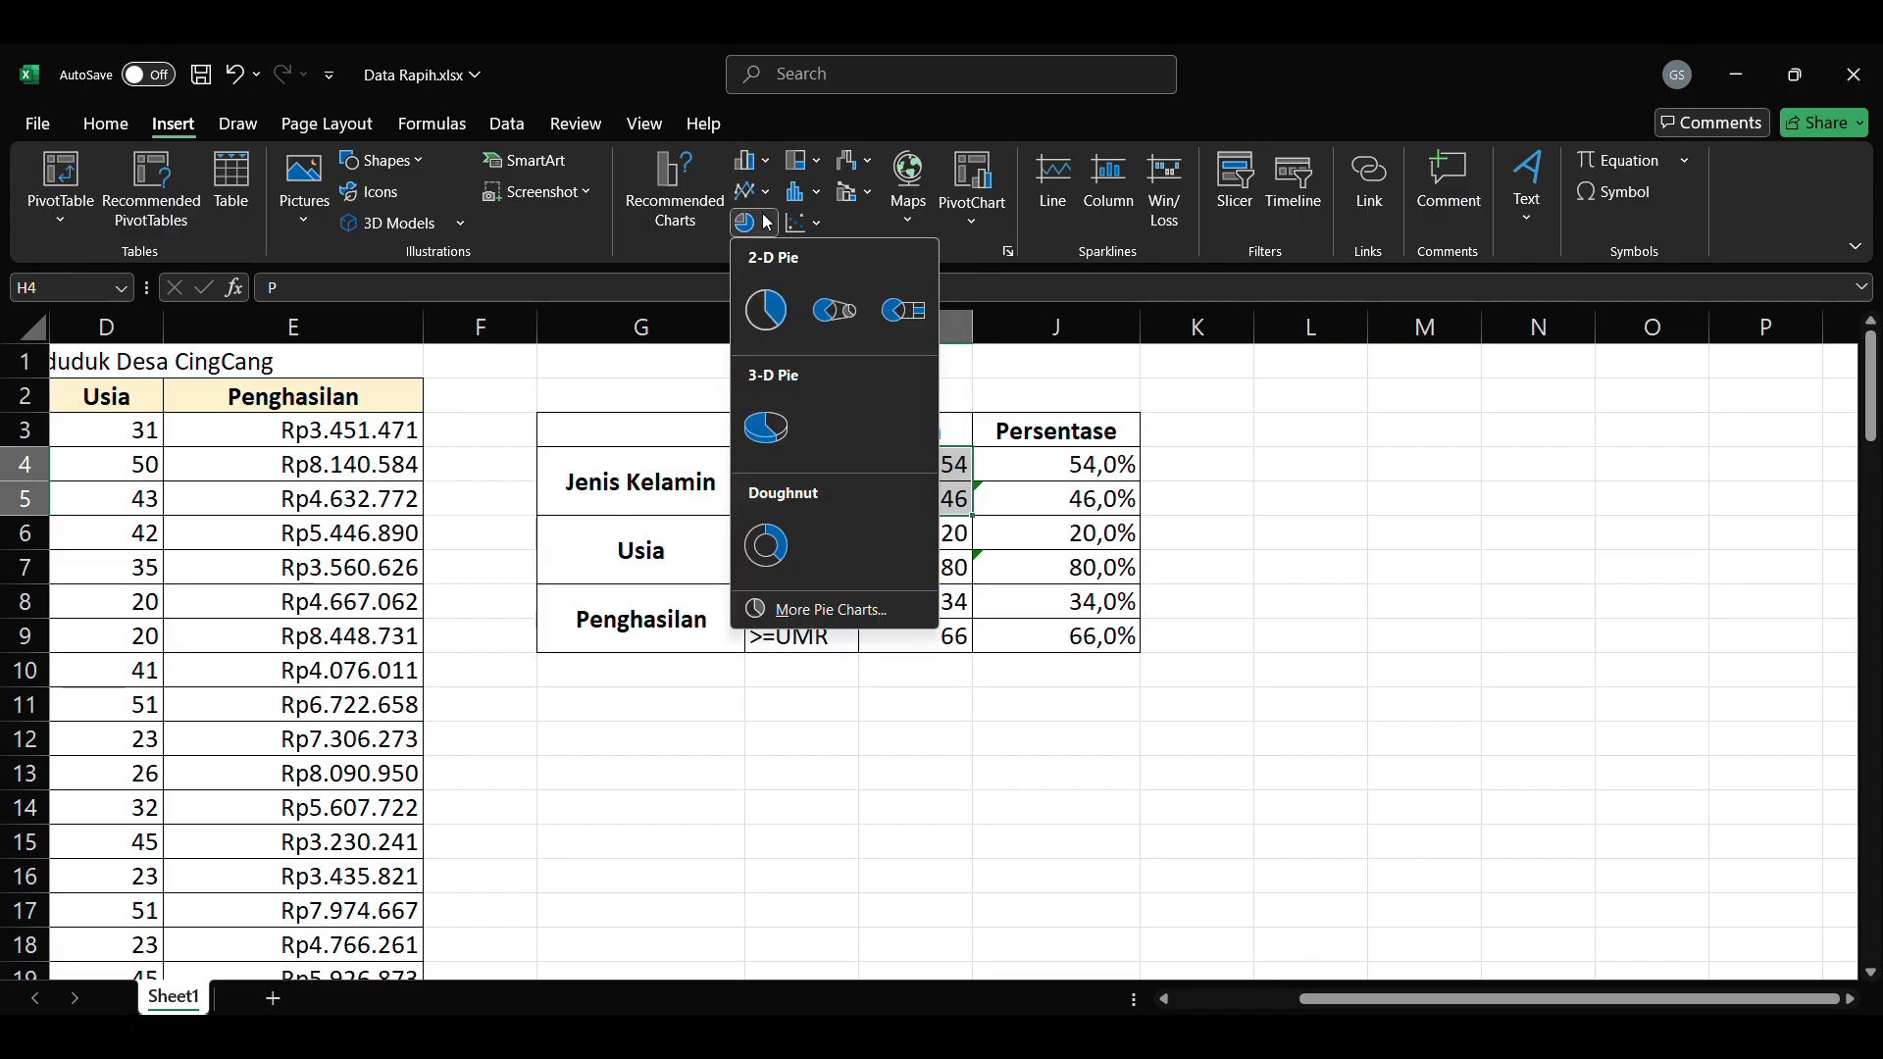
click(768, 310)
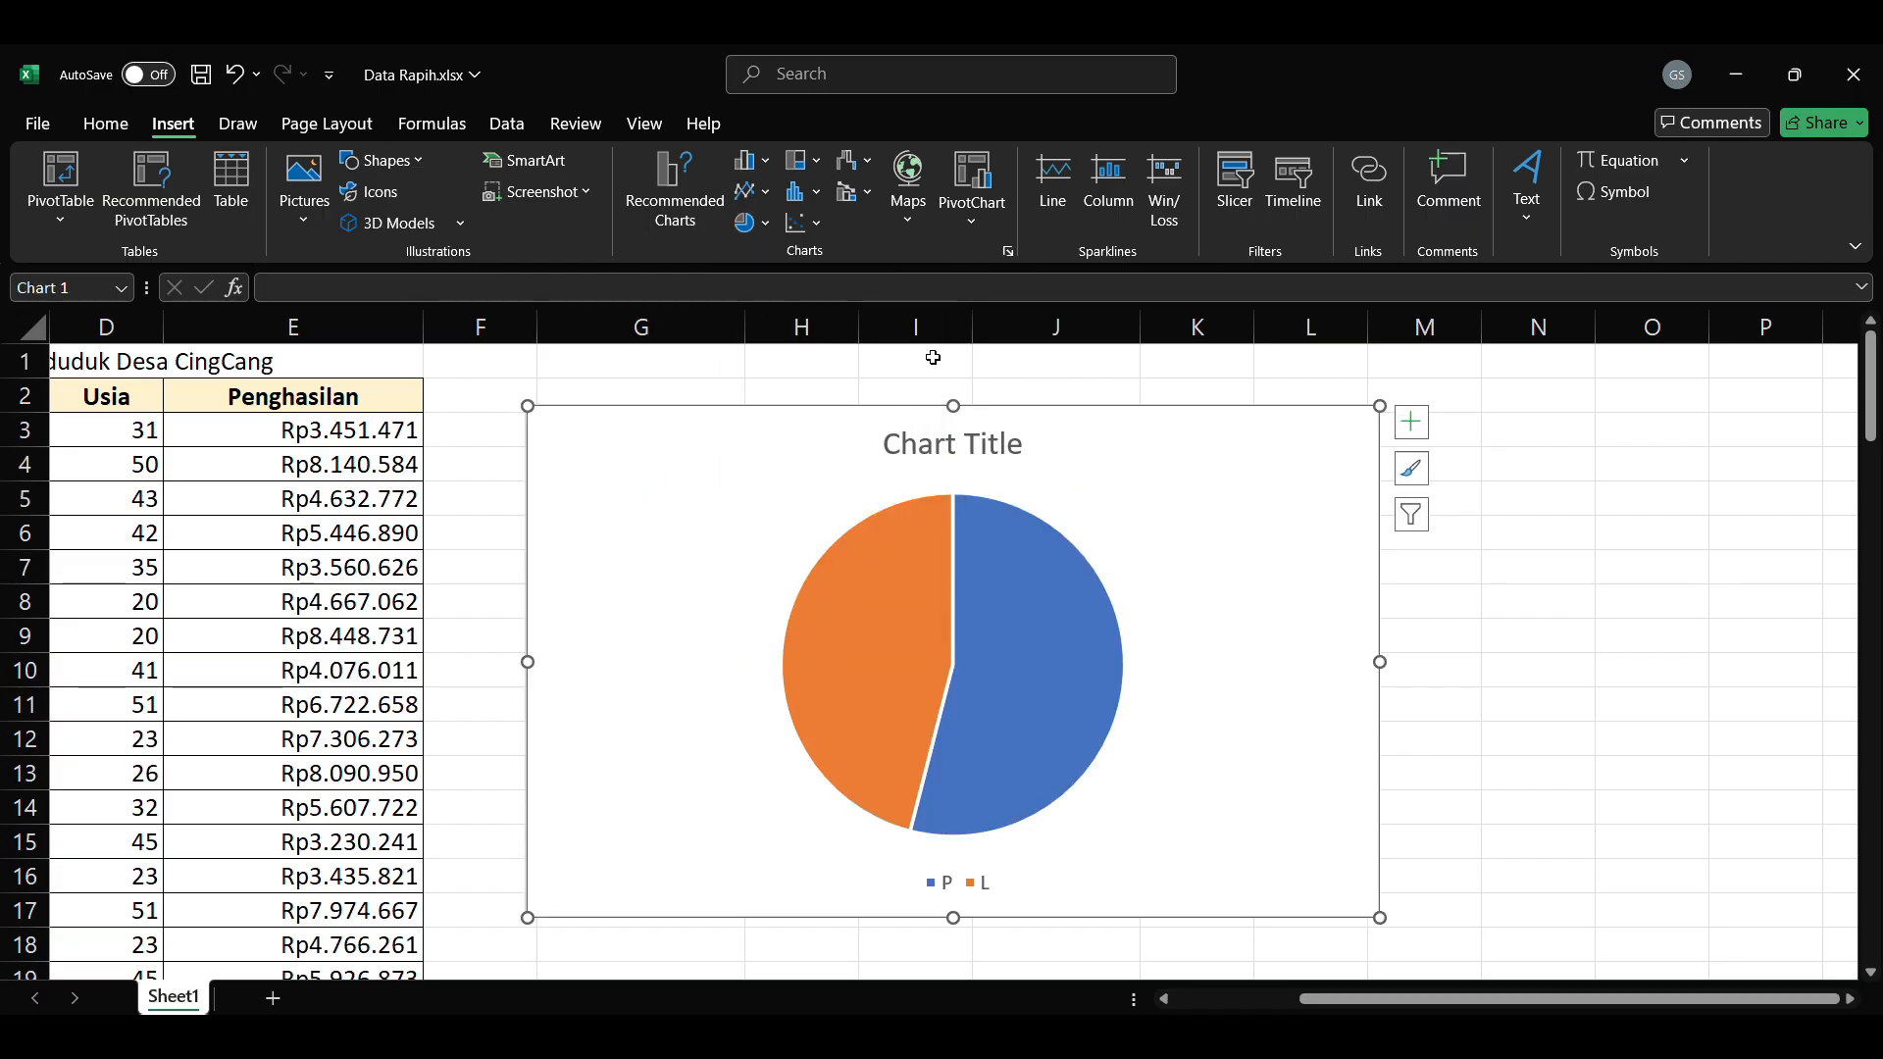
click(922, 439)
click(922, 440)
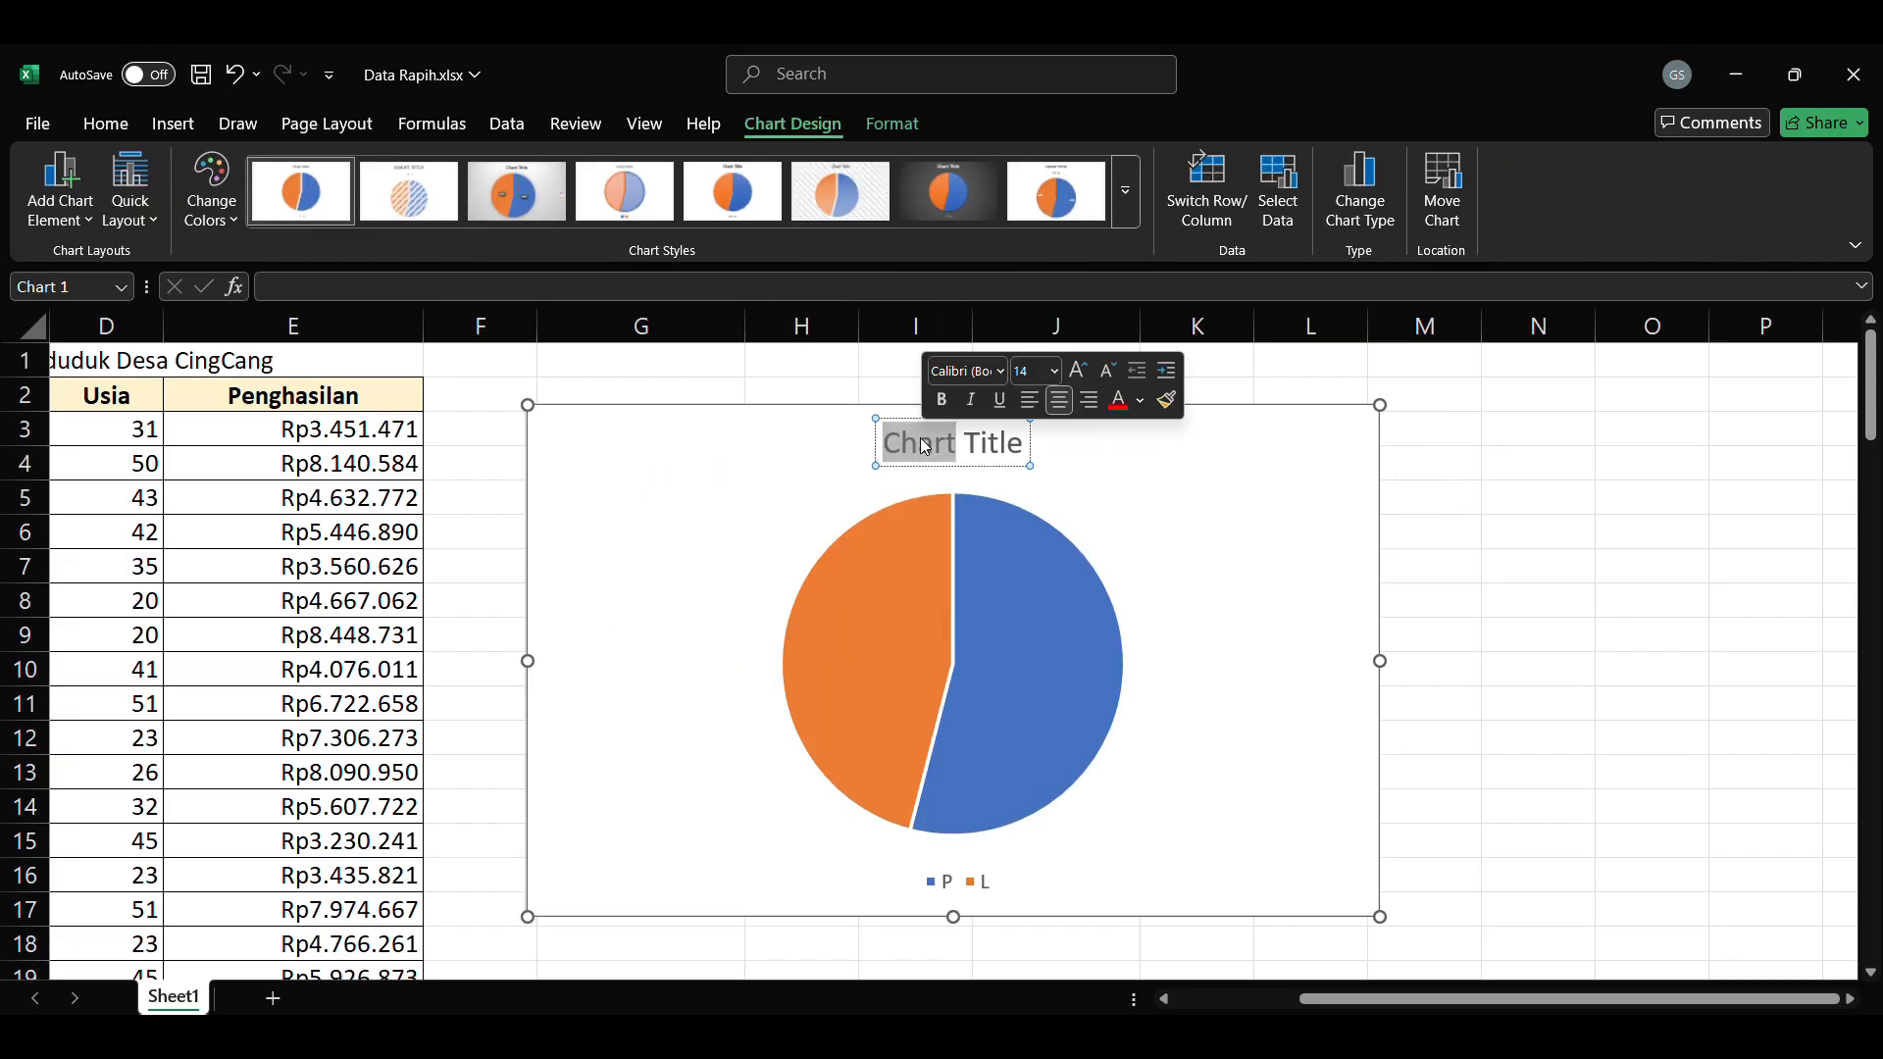
key(ctrl+a)
text(Jenis Kelamin)
Step: Narrow the Jenis Kelamin pie chart and move it beside the summary table, clear of the data
click(1370, 675)
drag(1380, 663, 1006, 660)
drag(919, 413, 1500, 462)
drag(1501, 462, 1604, 421)
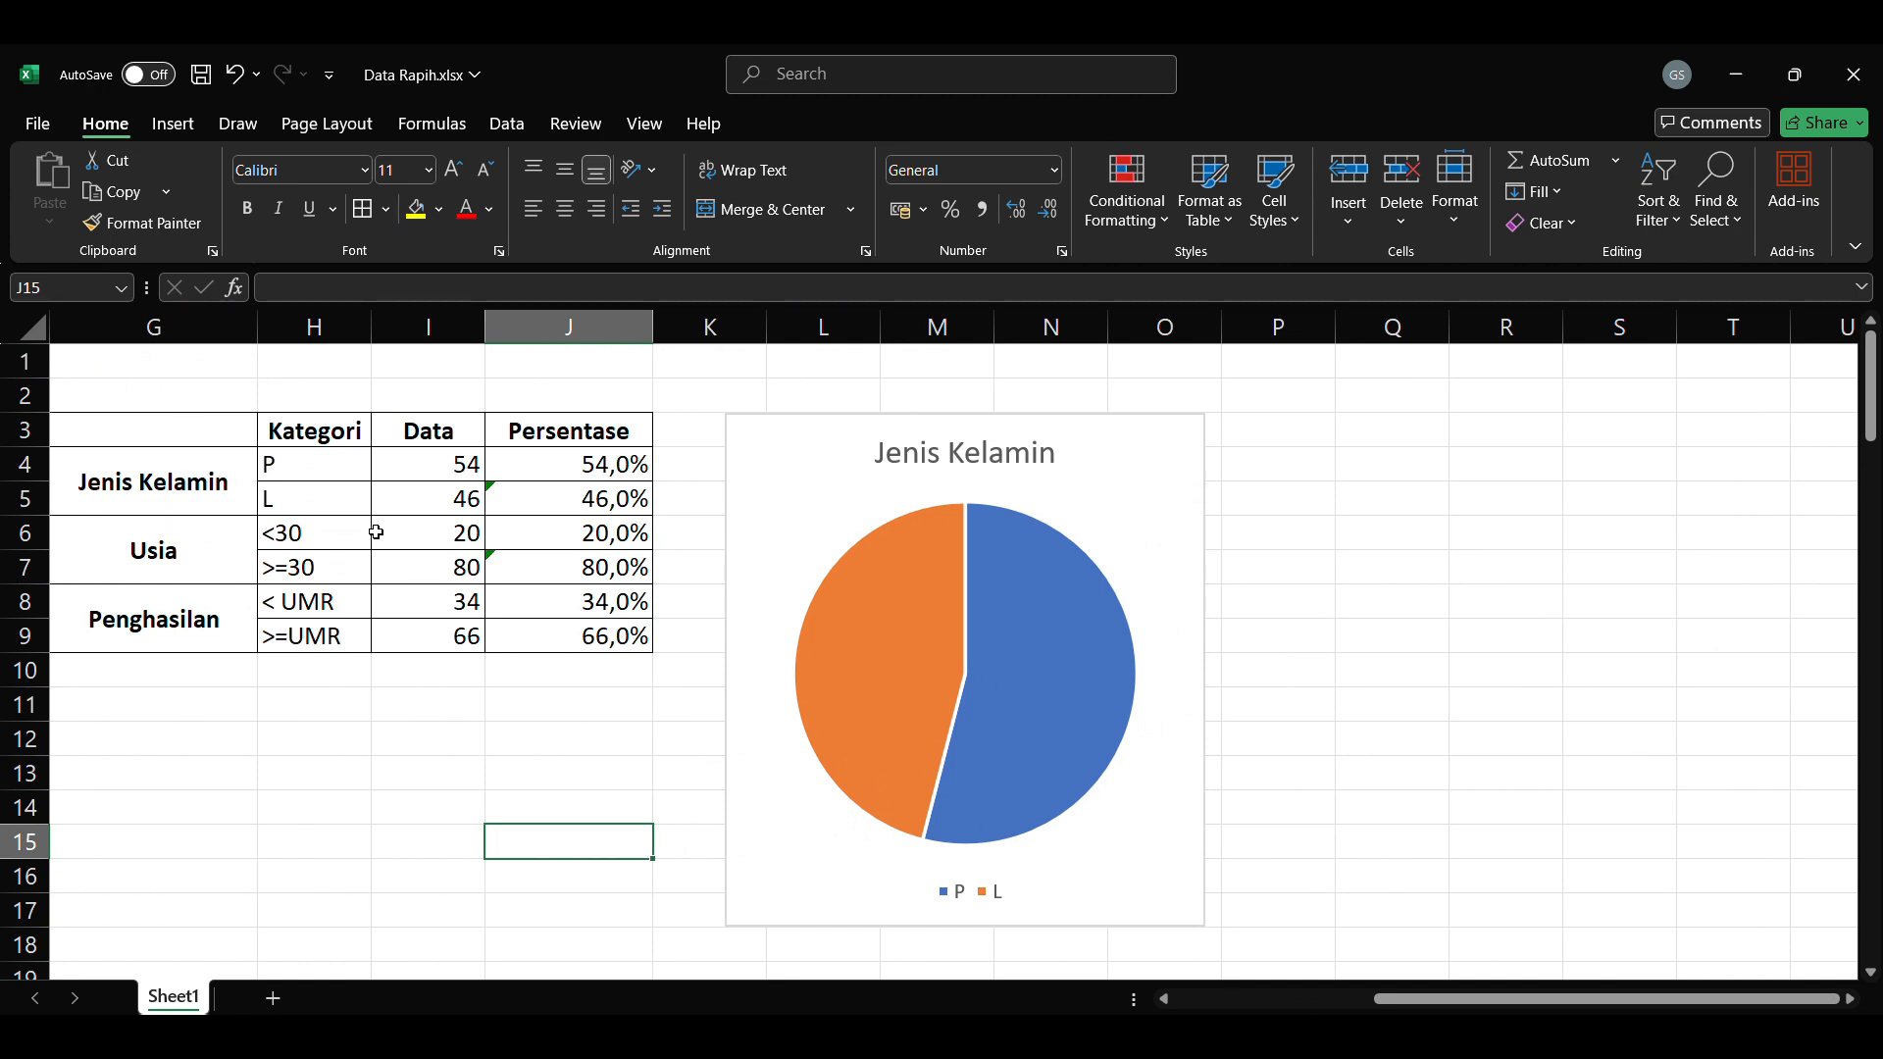
Step: Insert a 2-D clustered column chart of the <30 and >=30 counts and title it Usia
drag(332, 539, 431, 567)
click(173, 124)
click(762, 224)
click(756, 164)
click(762, 224)
click(756, 164)
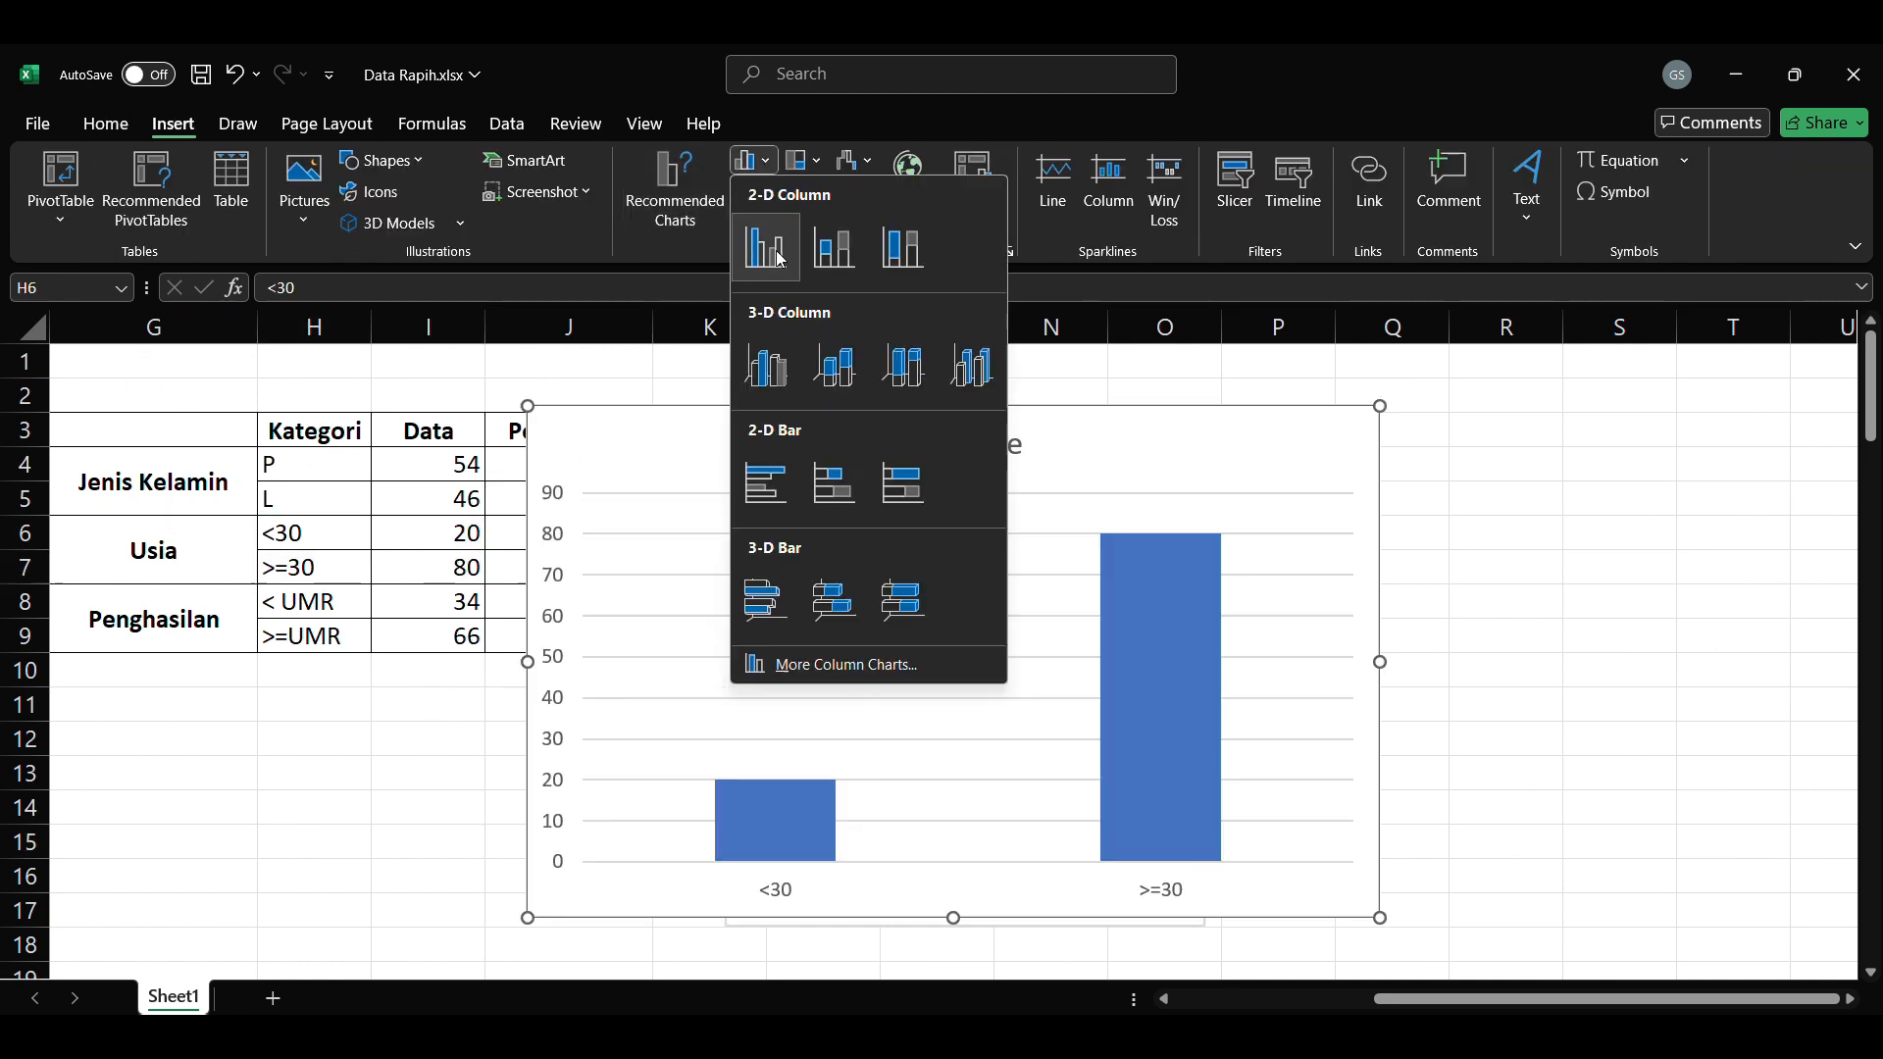
click(773, 252)
double_click(992, 440)
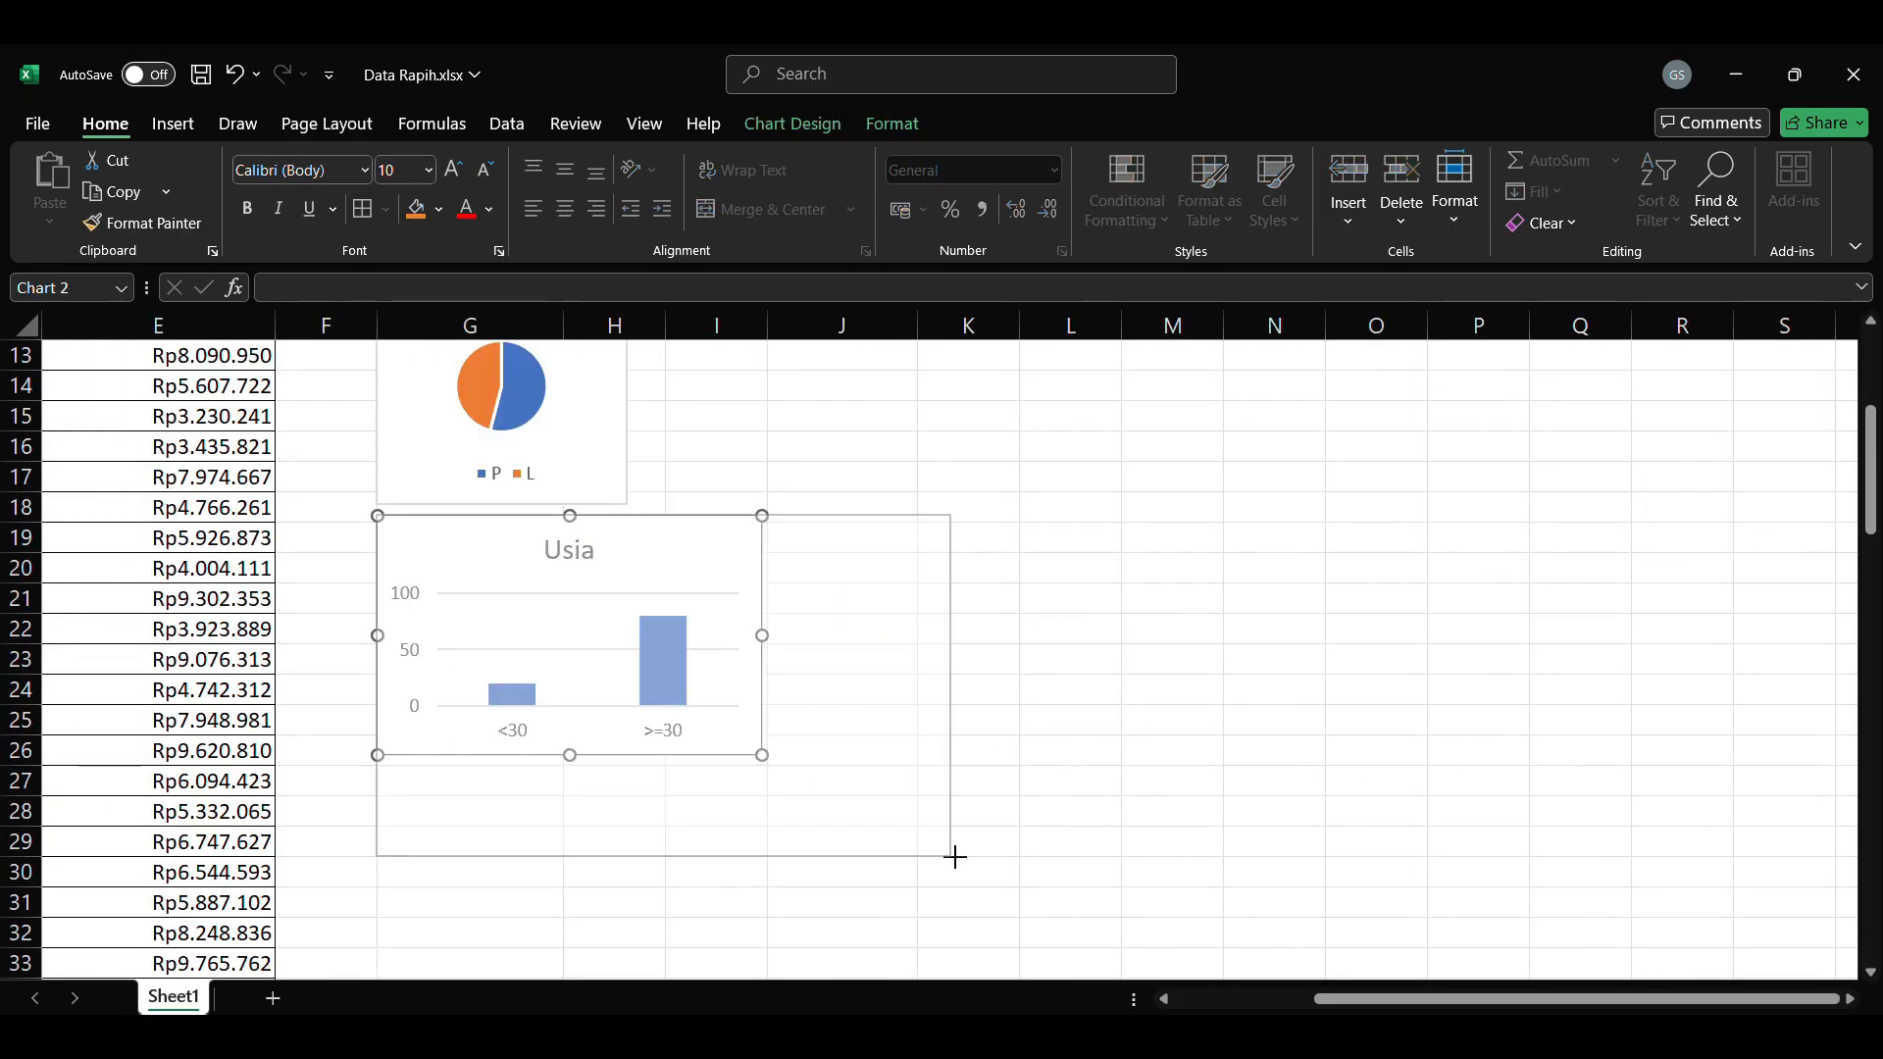
Step: Shrink the Jenis Kelamin pie chart and place it beneath the summary table, with the Usia chart below it
drag(1020, 789, 910, 780)
click(1169, 690)
scroll(1072, 673, up, 3)
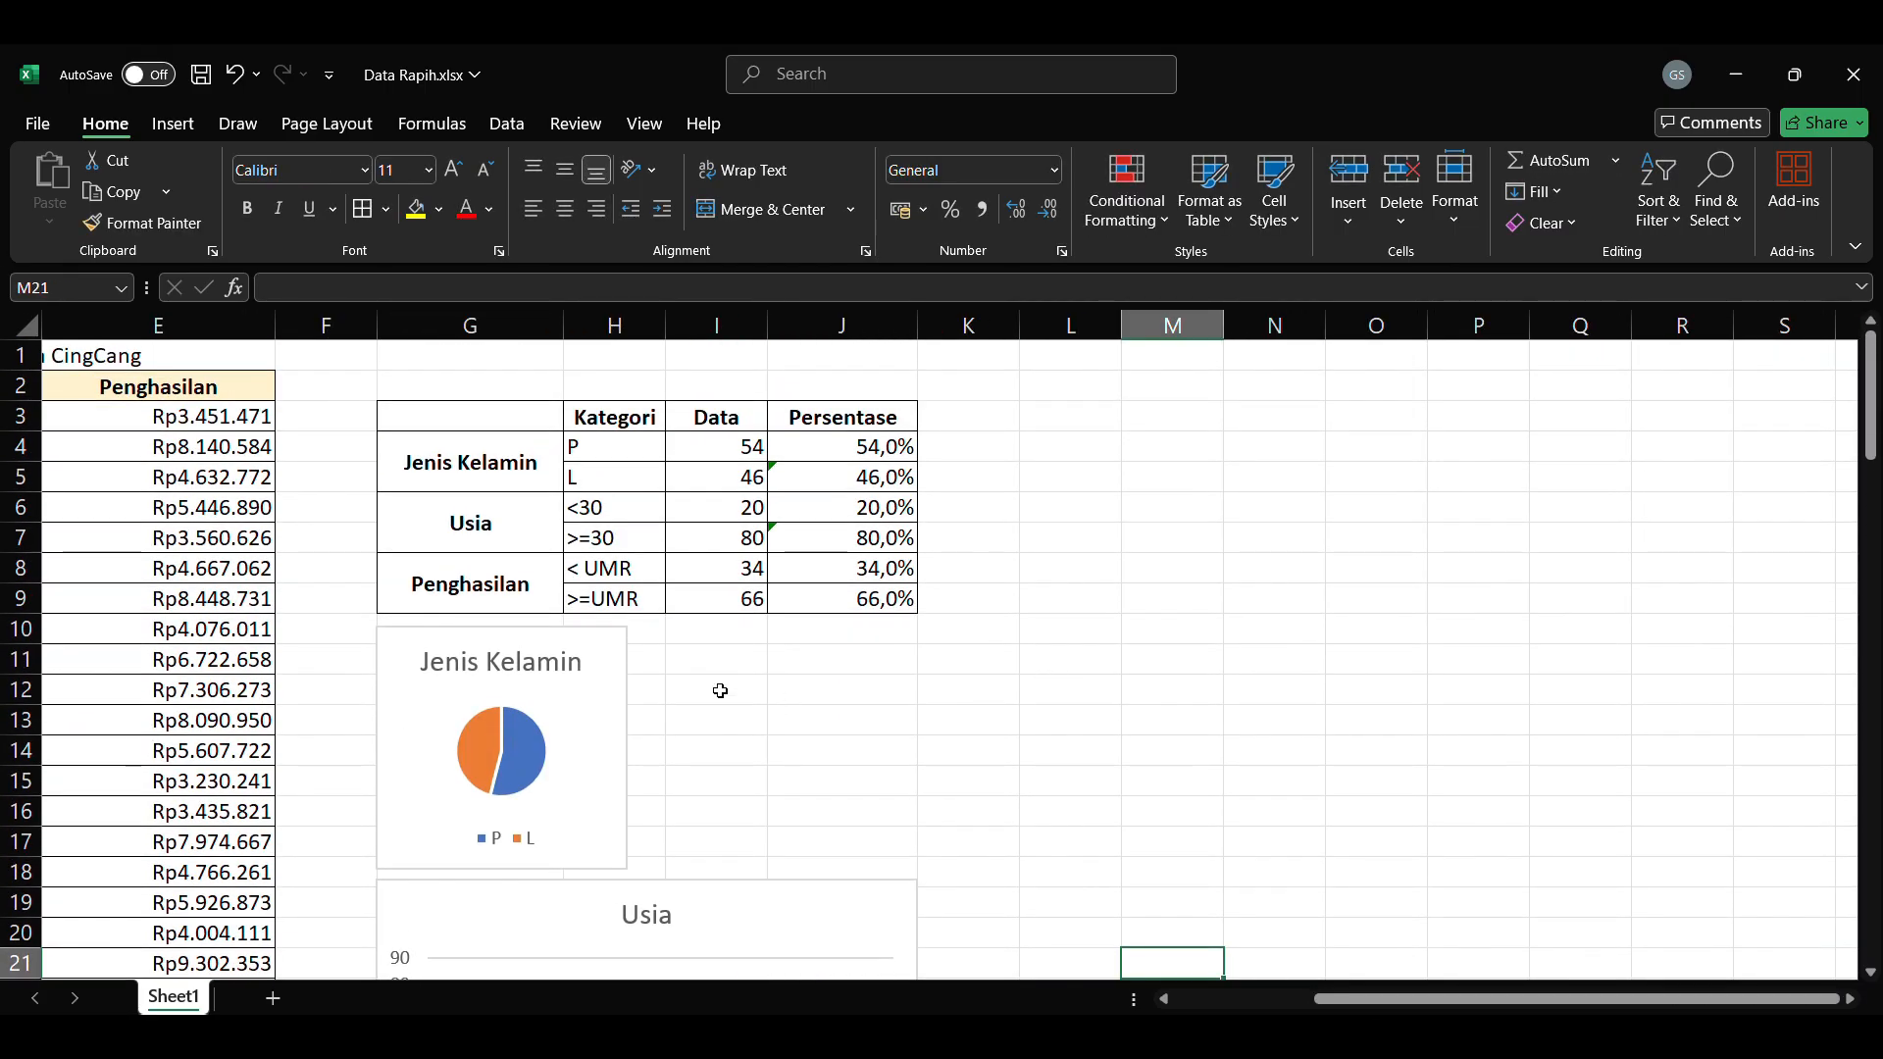
Step: Insert a doughnut chart of the income counts titled Penghasilan, and arrange it beneath the smaller Jenis Kelamin and Usia charts placed side by side
drag(624, 579, 707, 597)
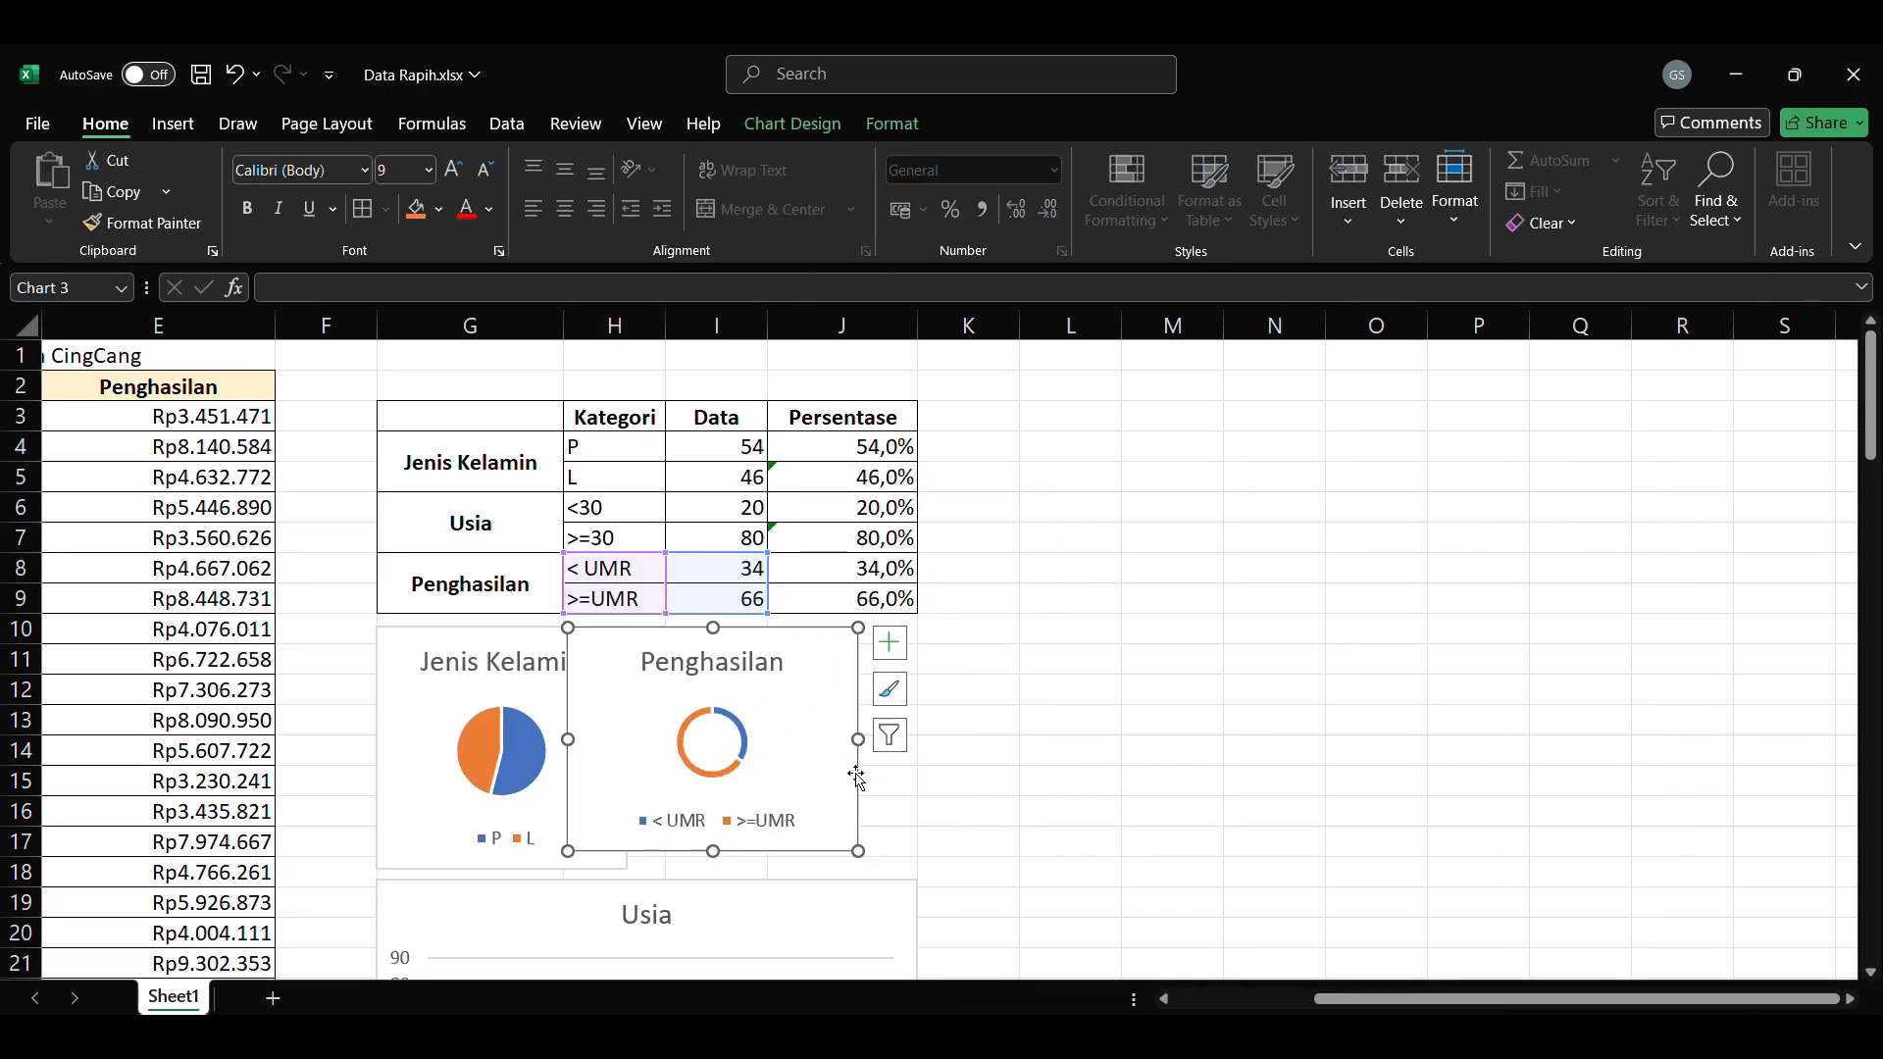
drag(856, 778, 932, 775)
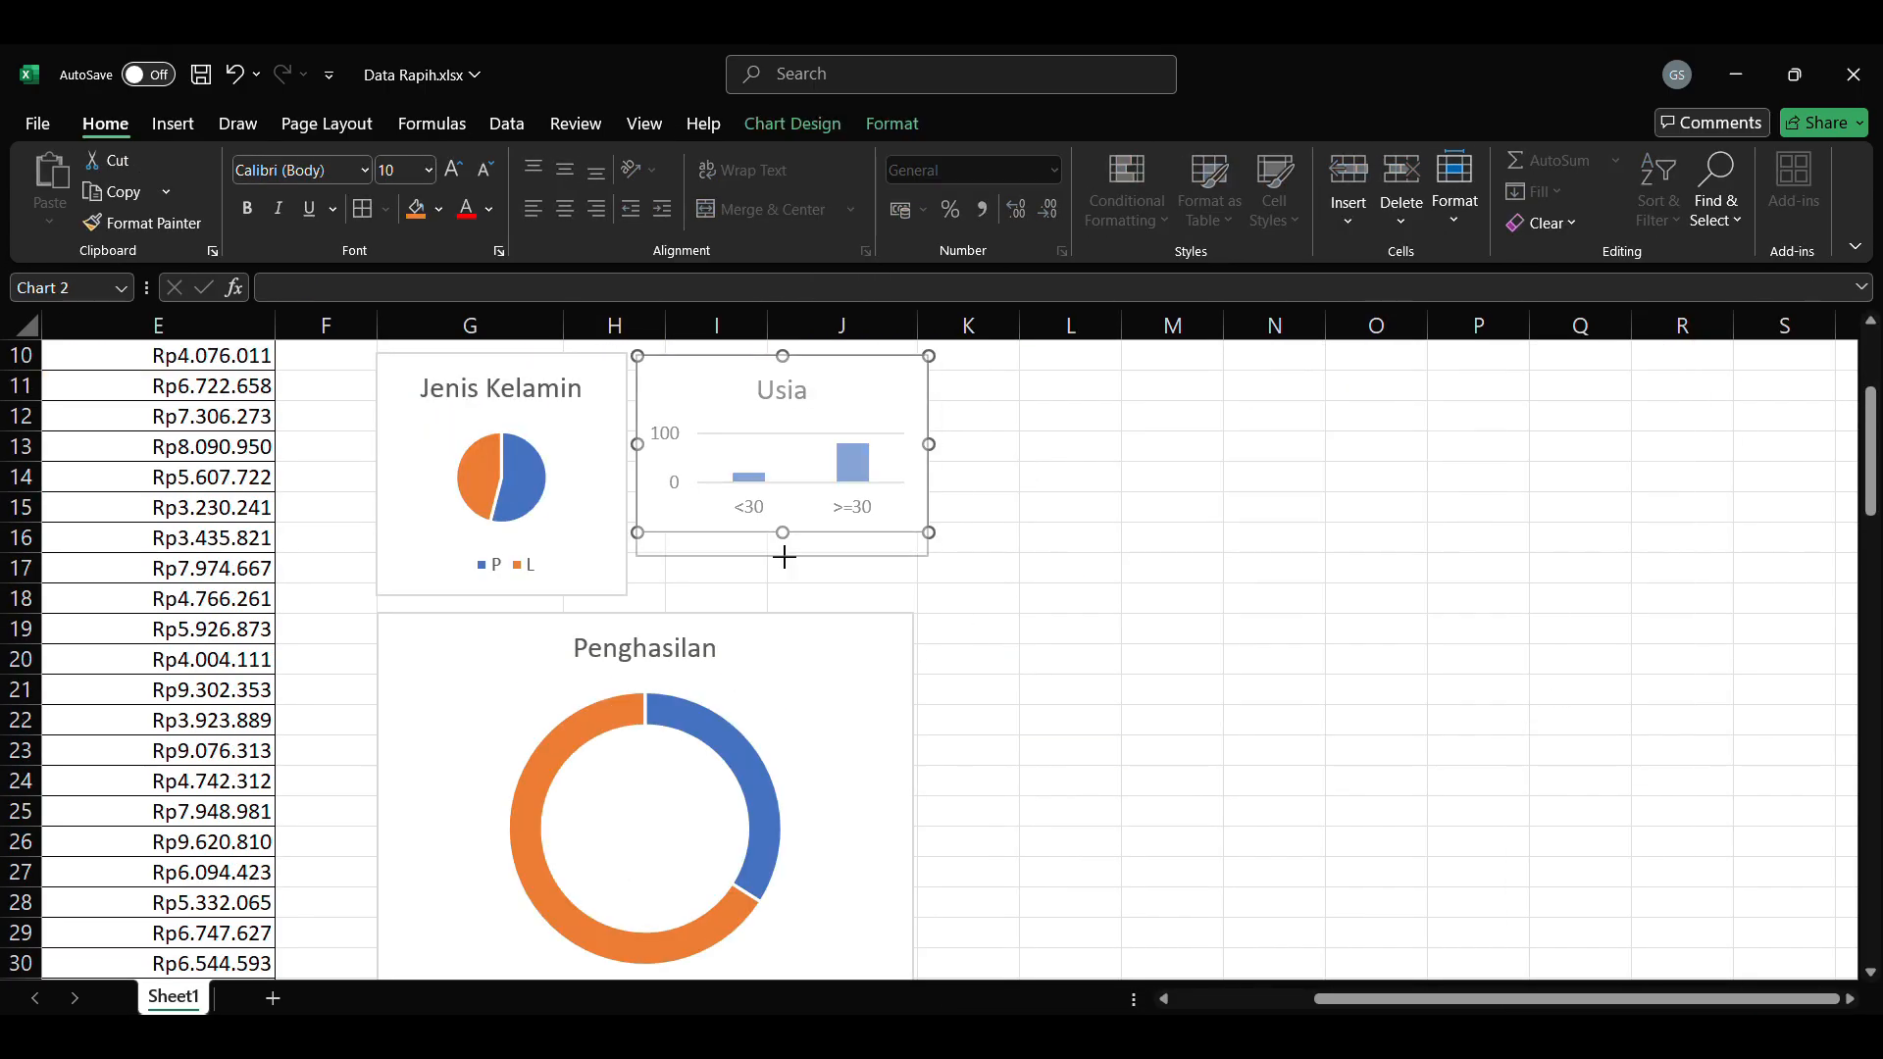
drag(785, 556, 782, 606)
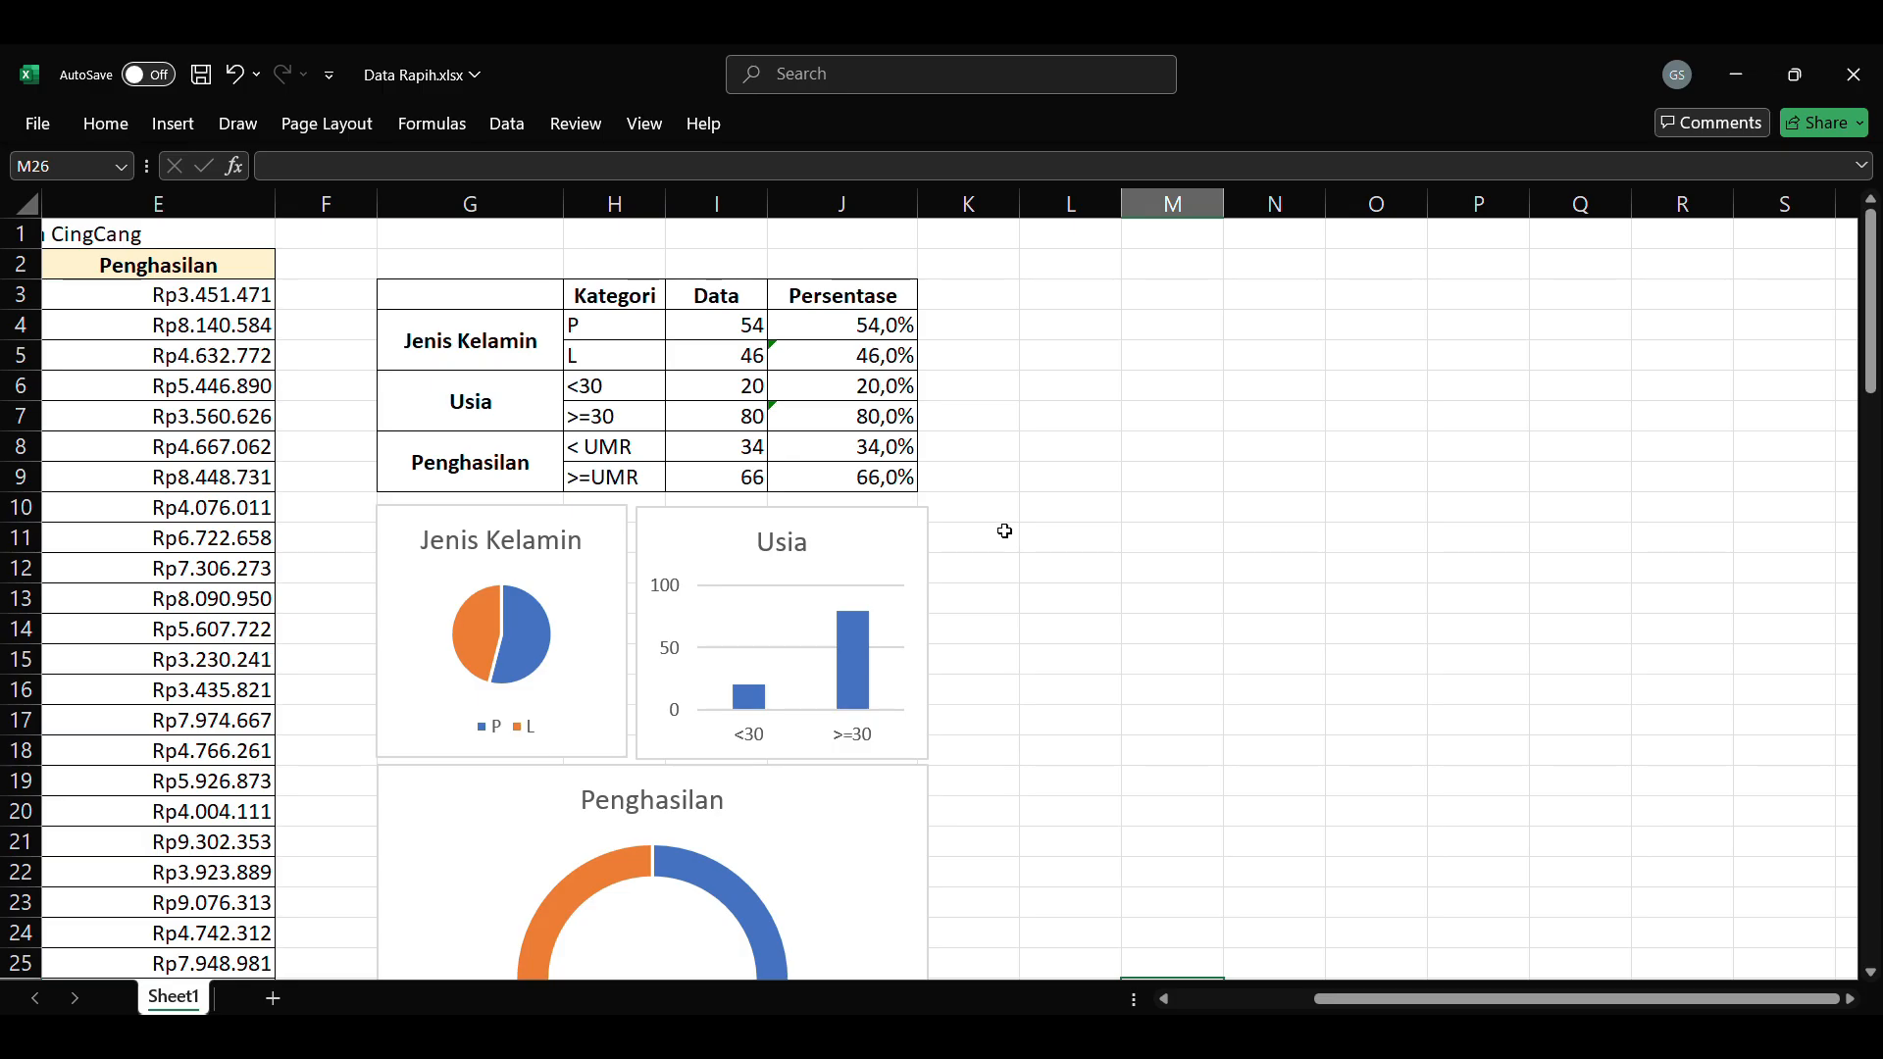
scroll(994, 517, down, 1)
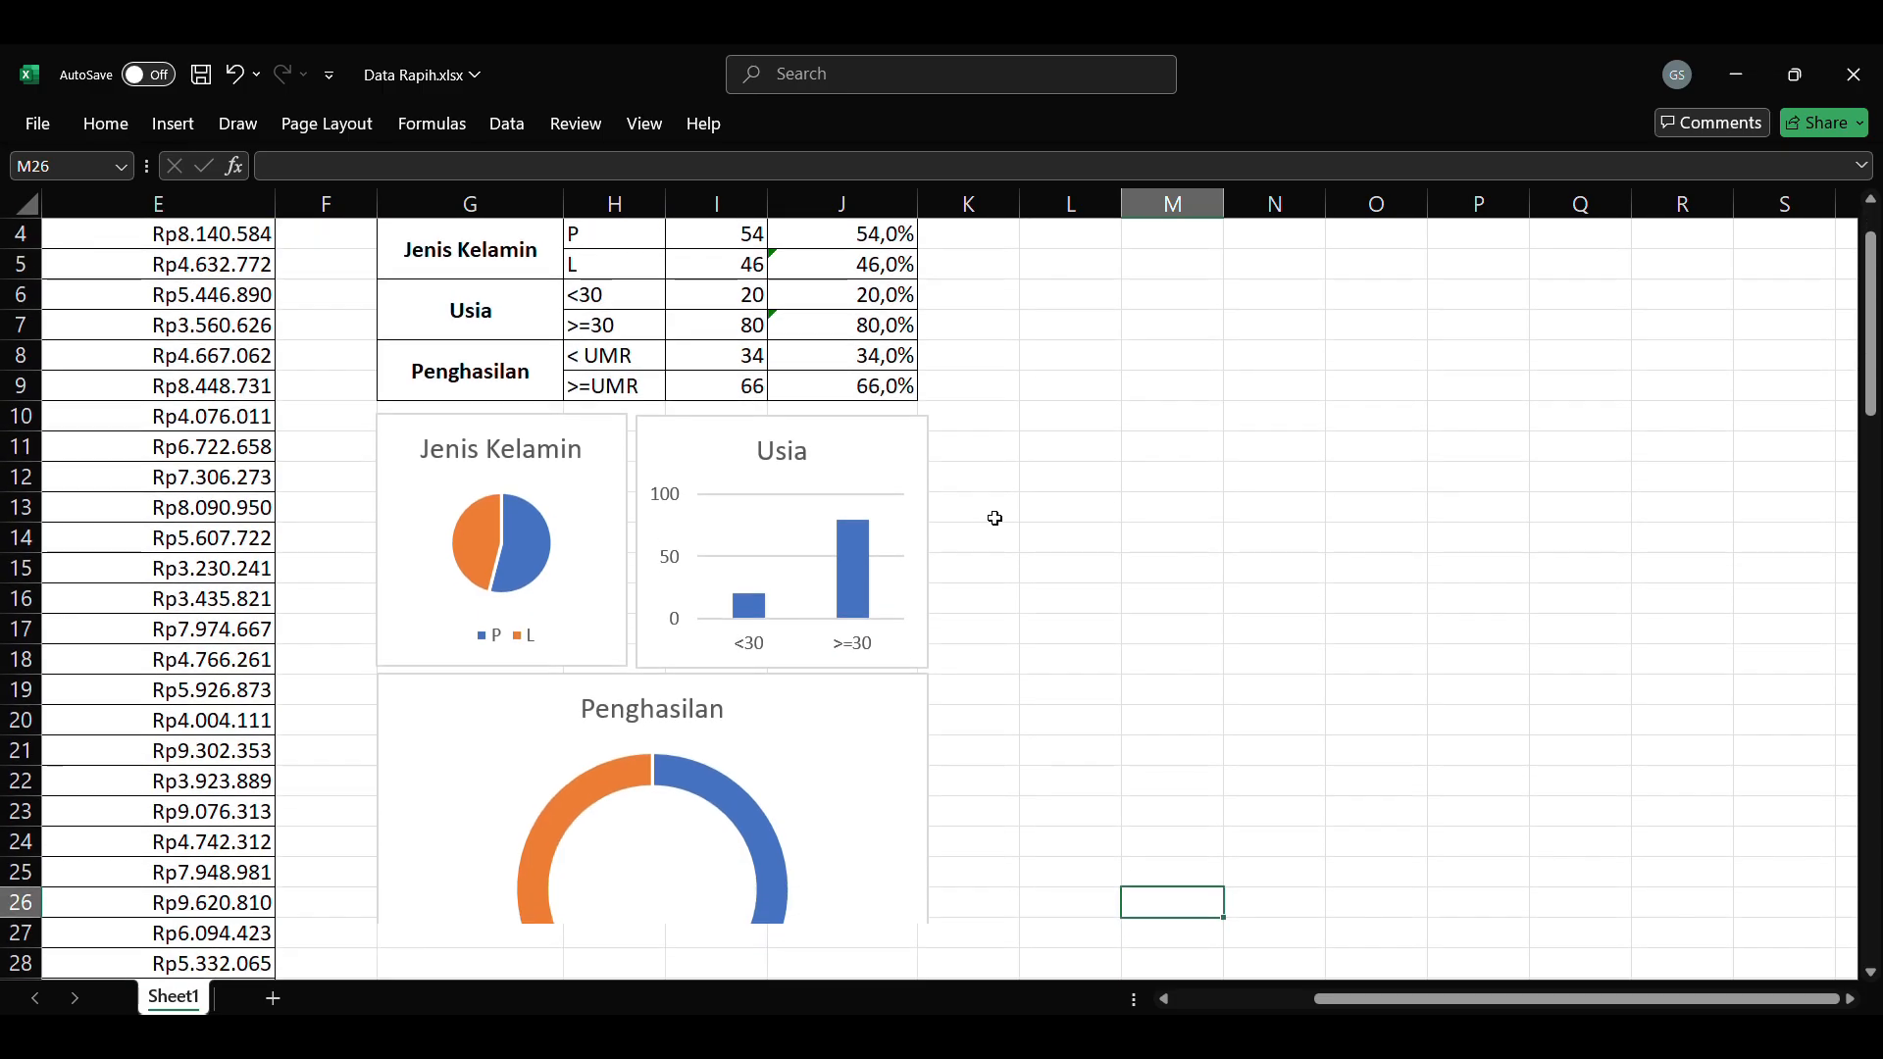
scroll(1011, 481, down, 1)
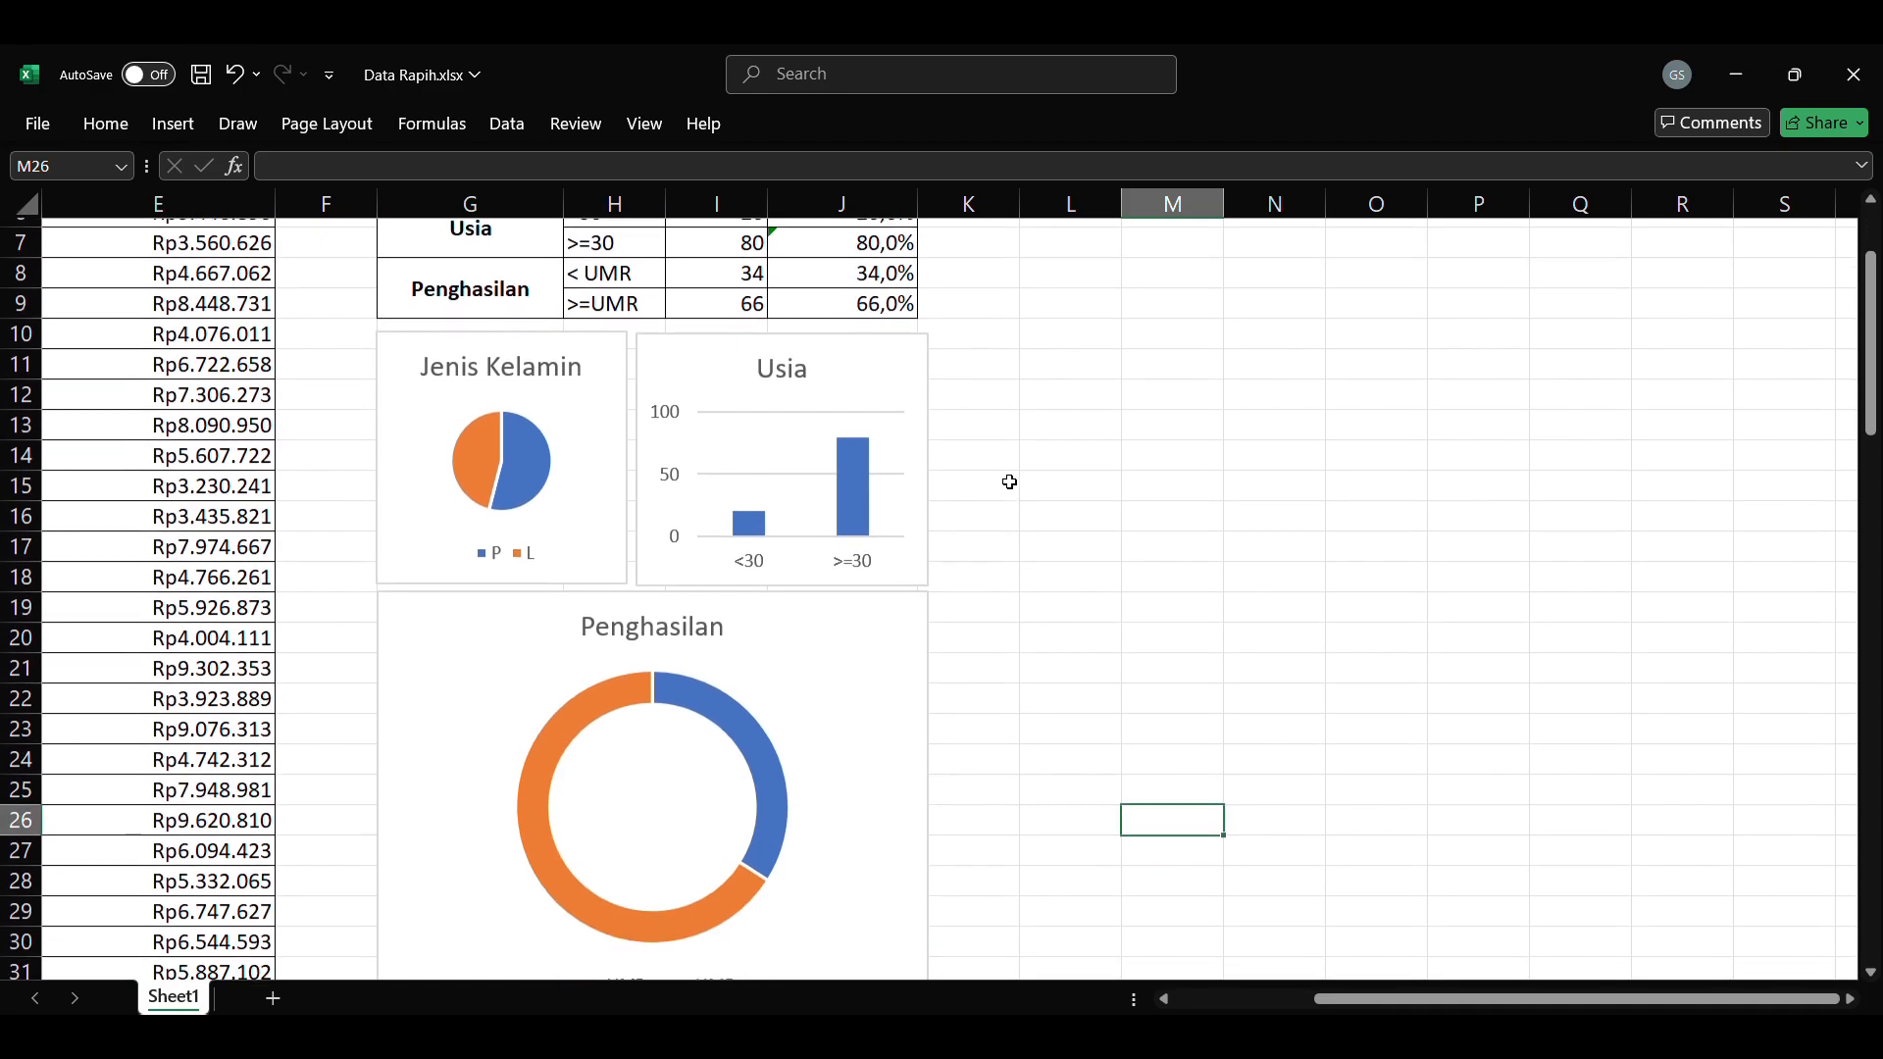
scroll(1012, 480, up, 2)
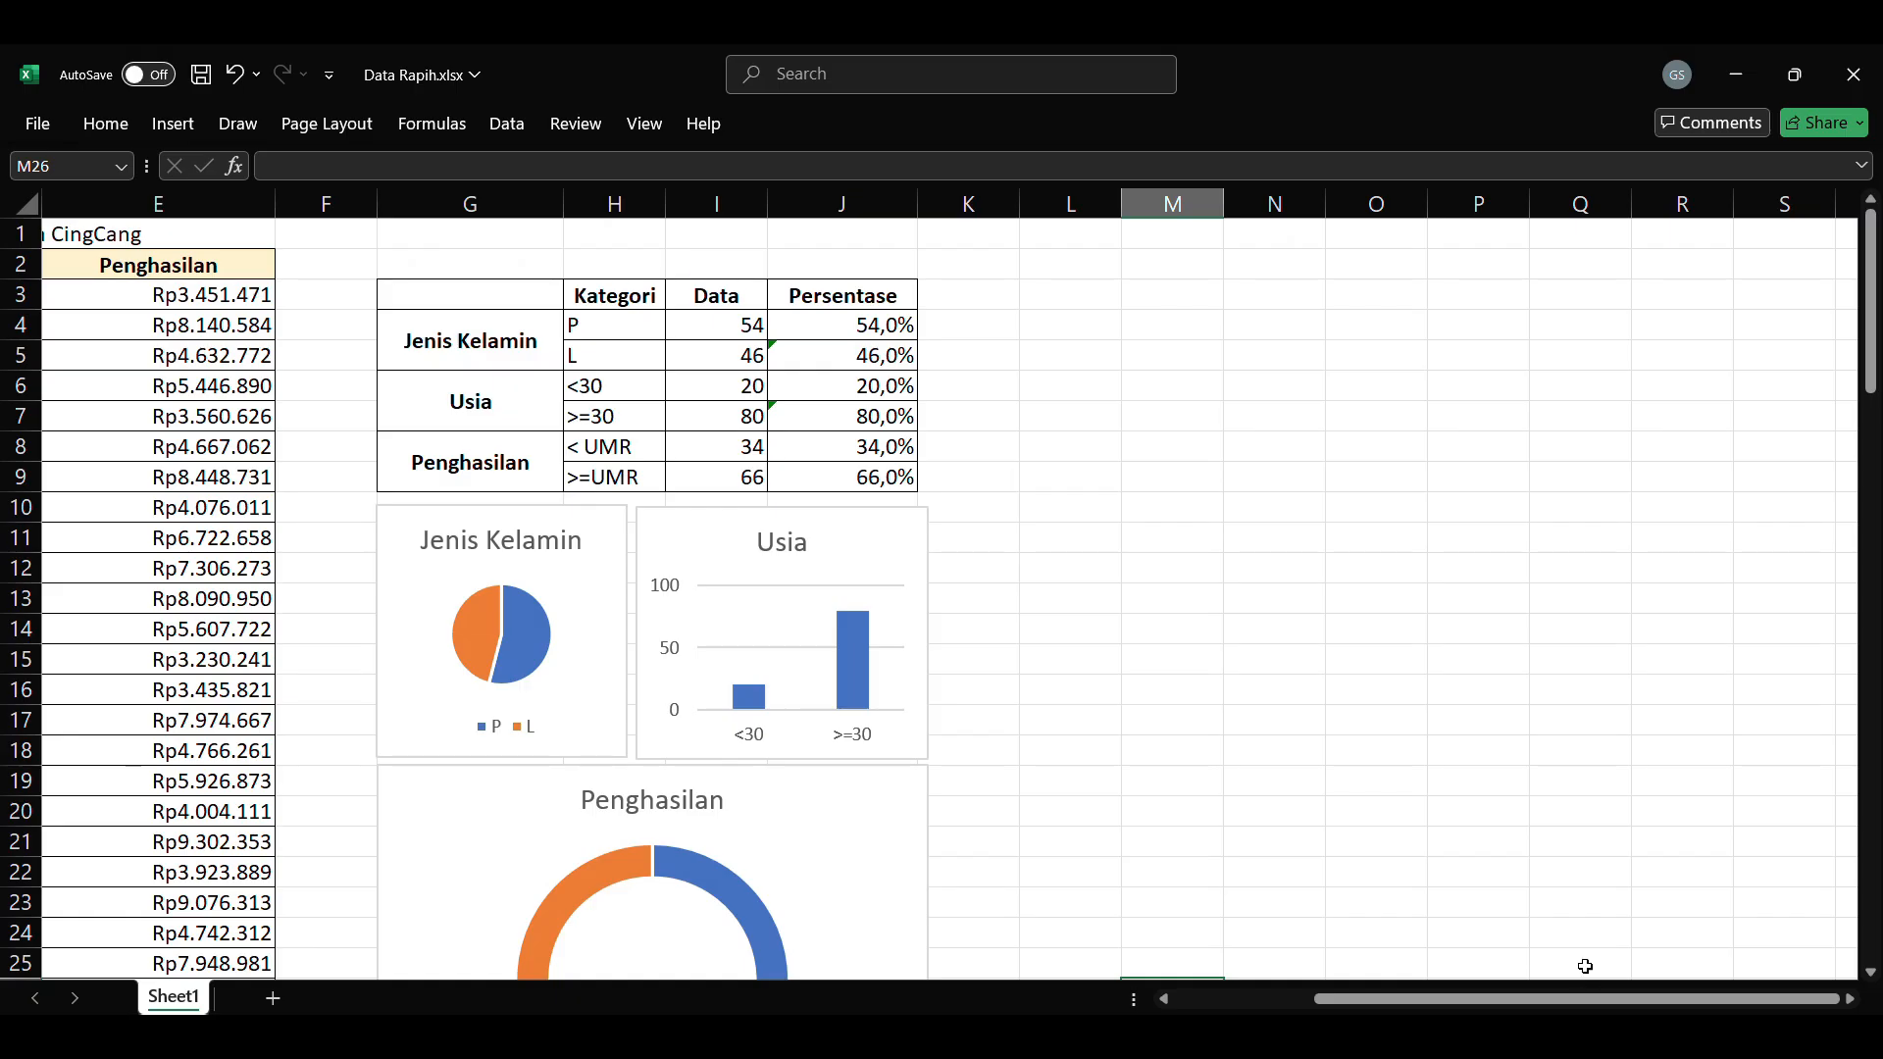
drag(1589, 998, 1447, 998)
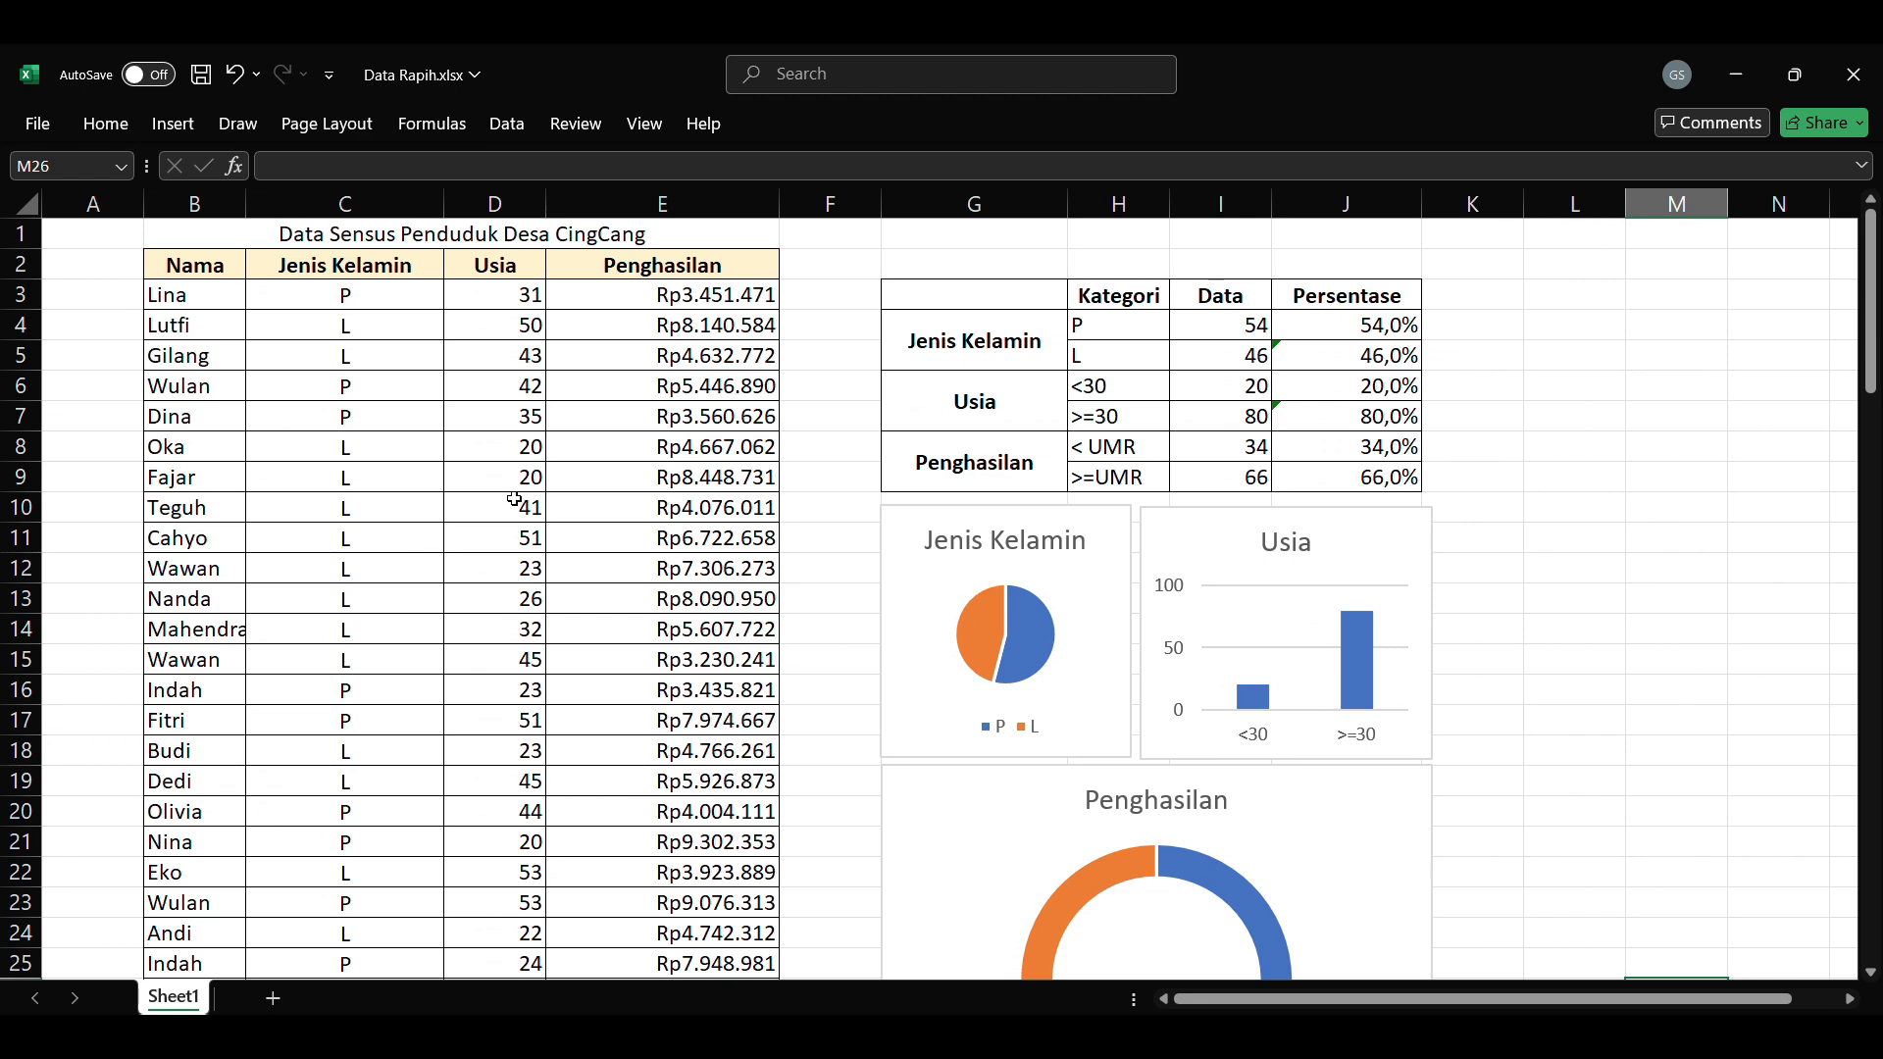
Step: Set the income in E21 to 1000000
scroll(517, 506, down, 4)
scroll(510, 491, up, 4)
scroll(692, 390, down, 2)
scroll(692, 390, down, 3)
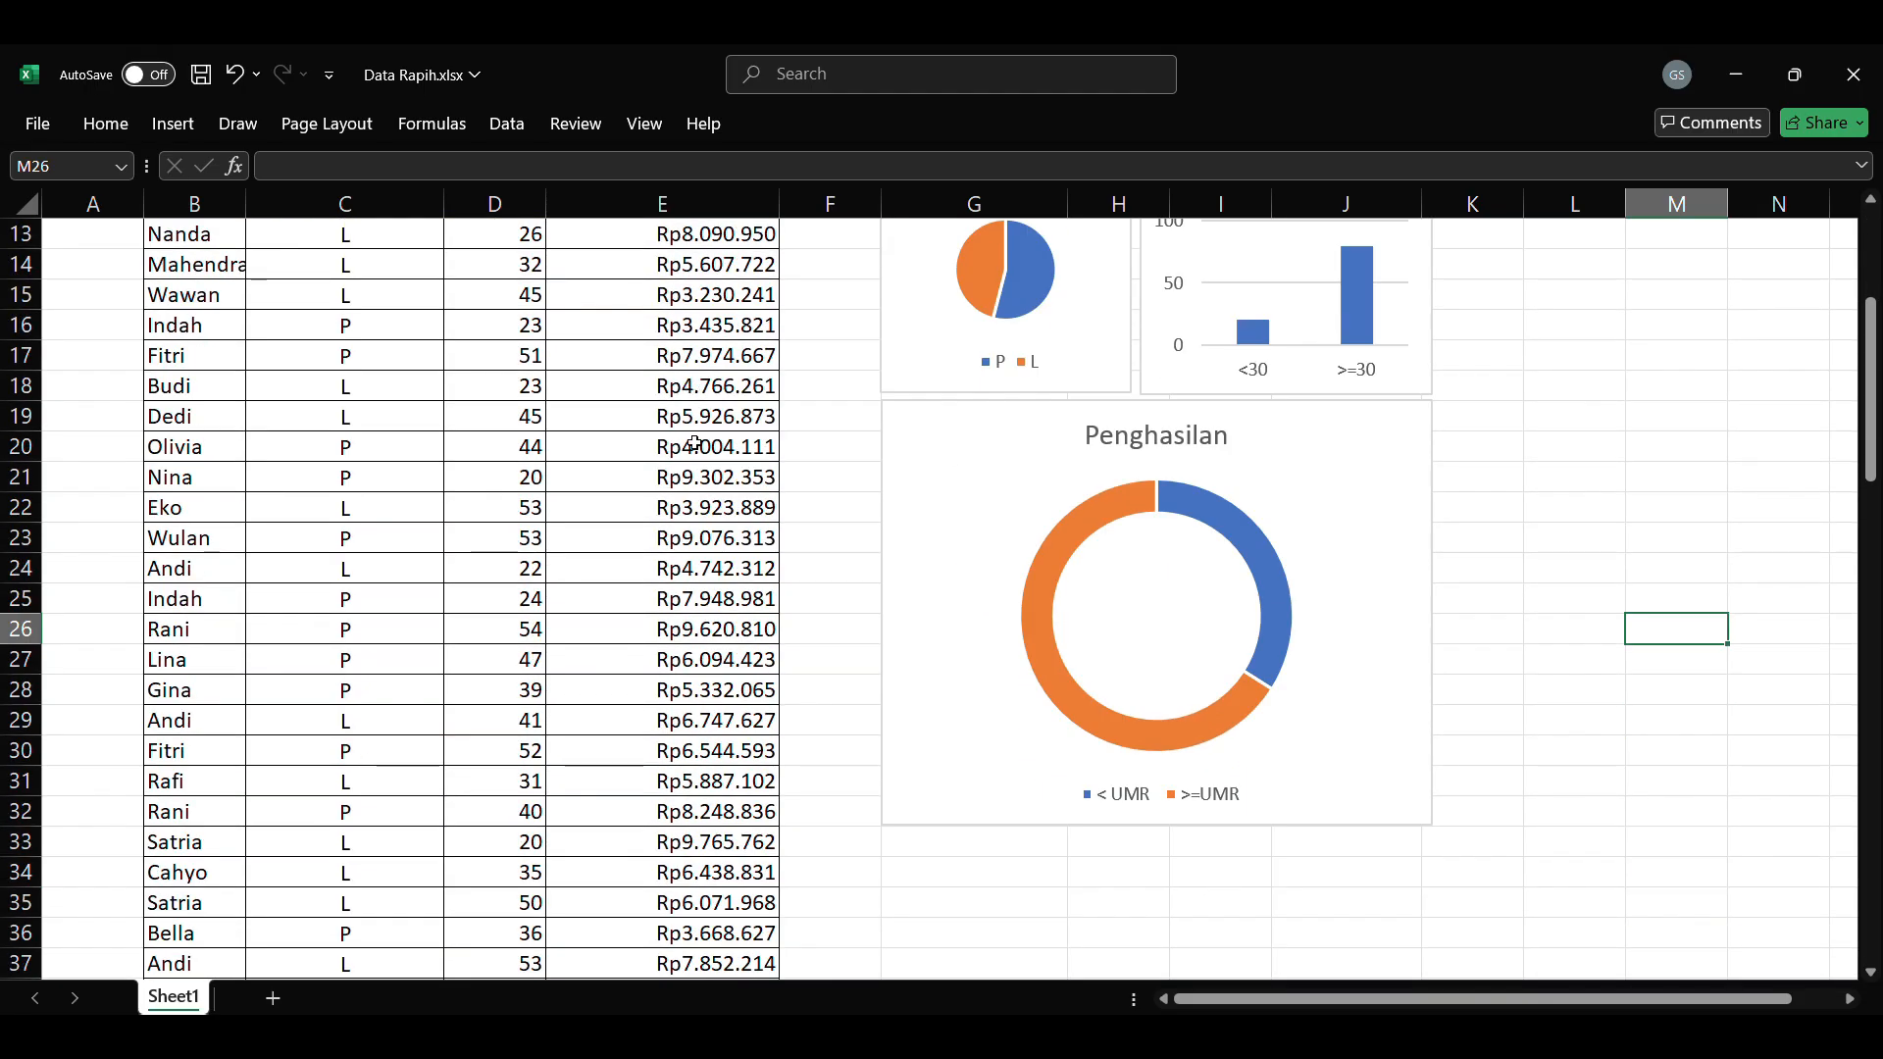
click(698, 478)
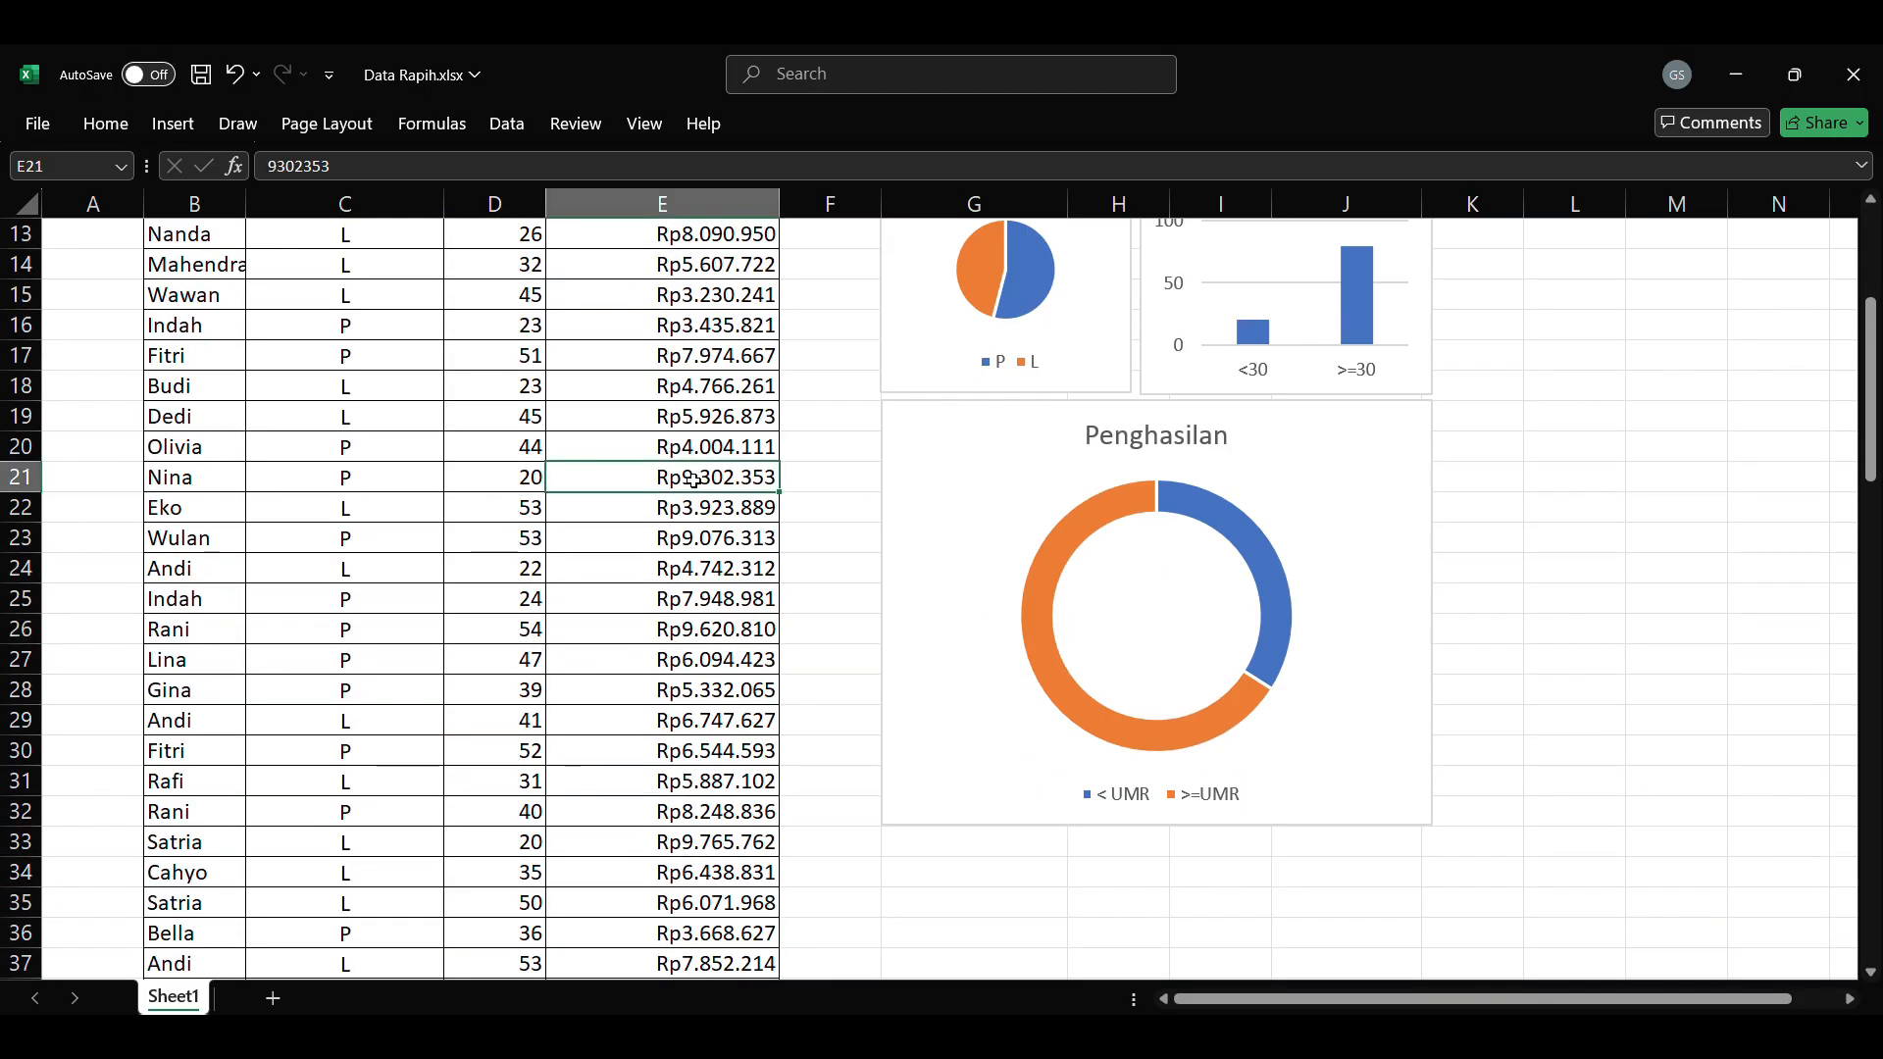
text(1000000)
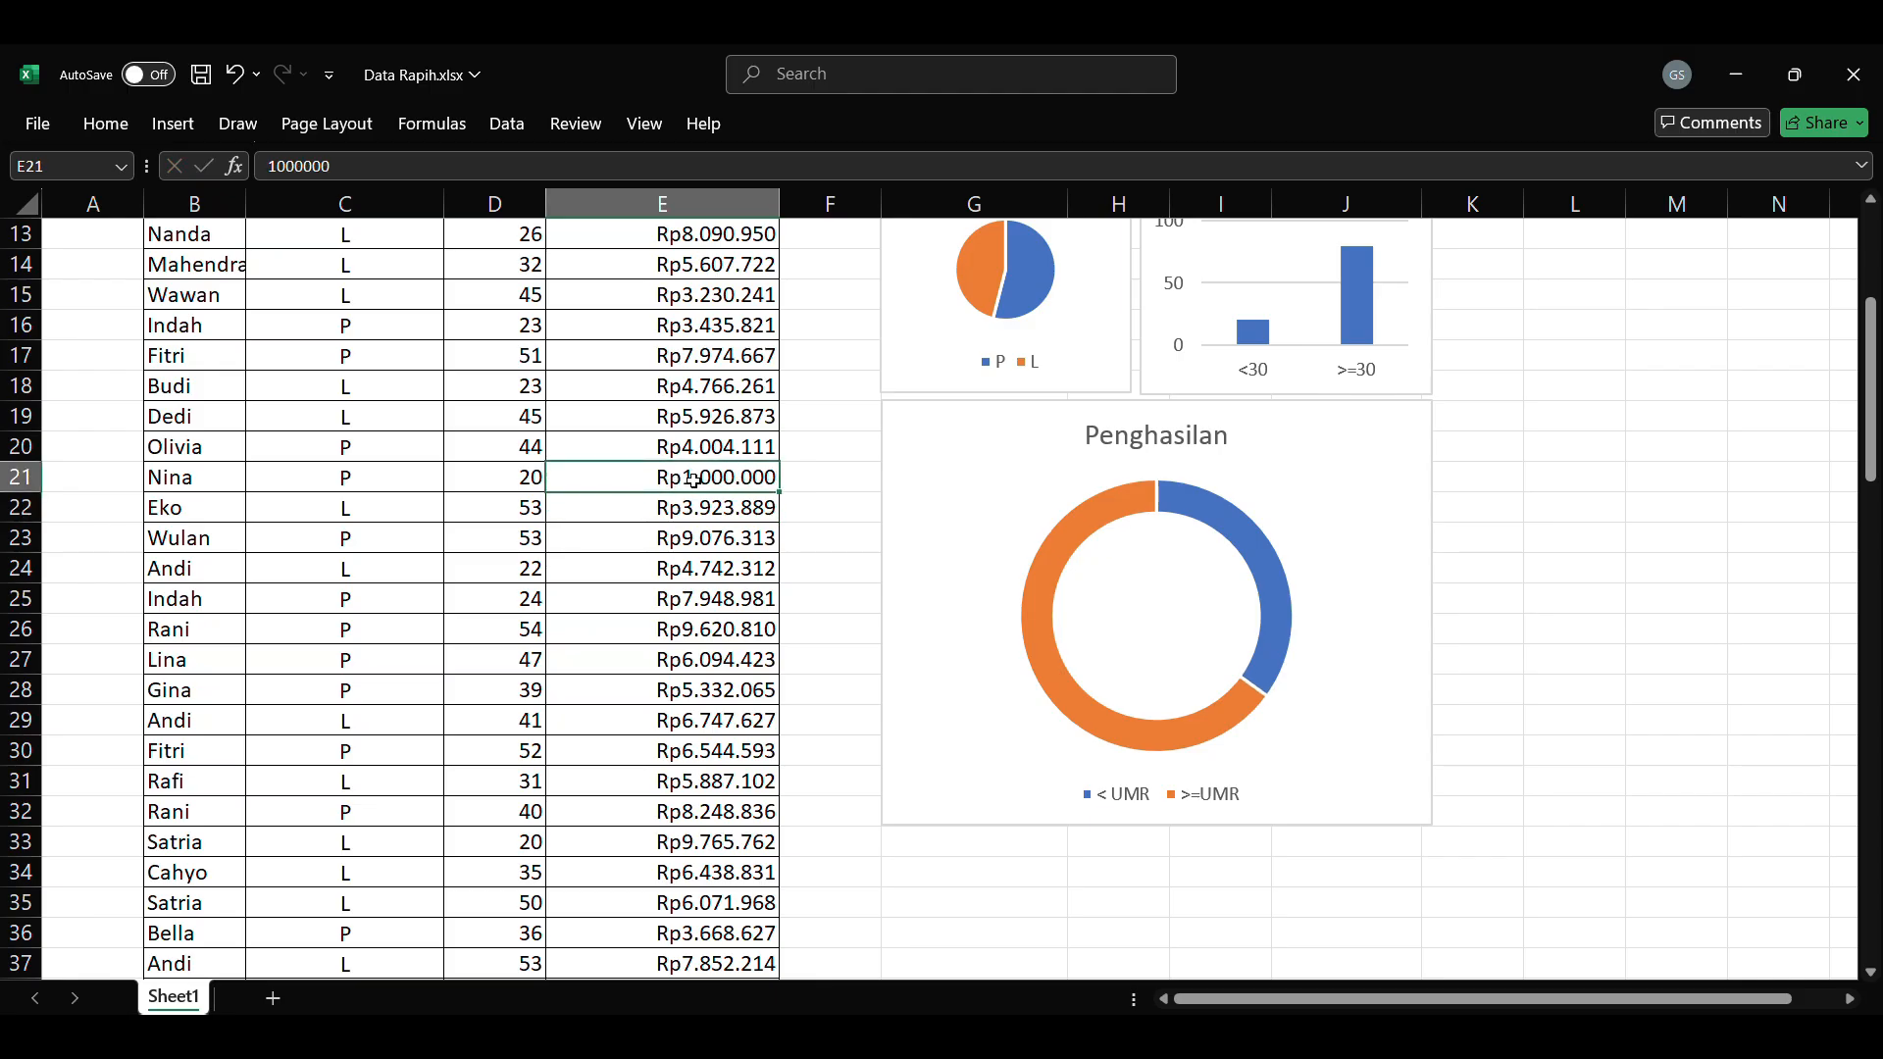
Step: Copy the 1000000 income from E21 into each of the cells E22 to E32
key(Down)
text(Rp1.000.000)
key(Down)
text(Rp1.000.000)
key(Down)
text(Rp1.000.000)
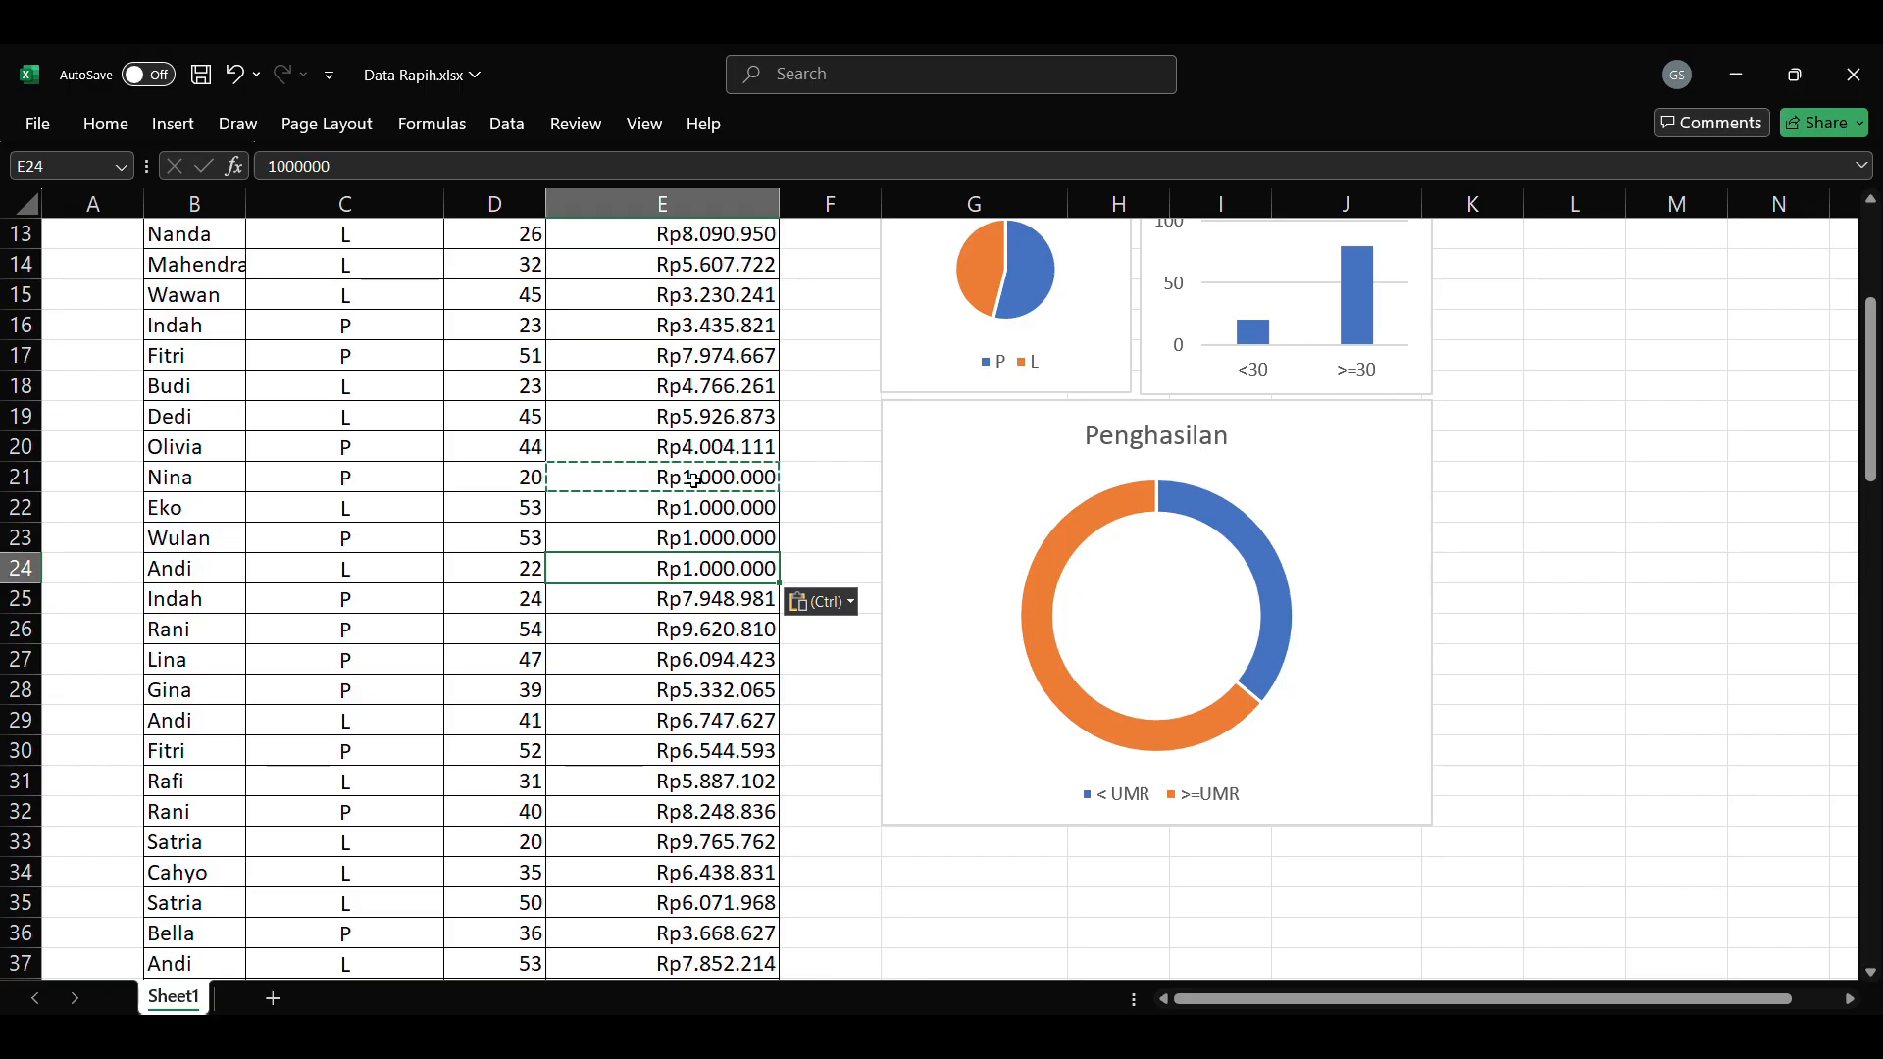
key(Down)
key(ctrl+v)
key(Down)
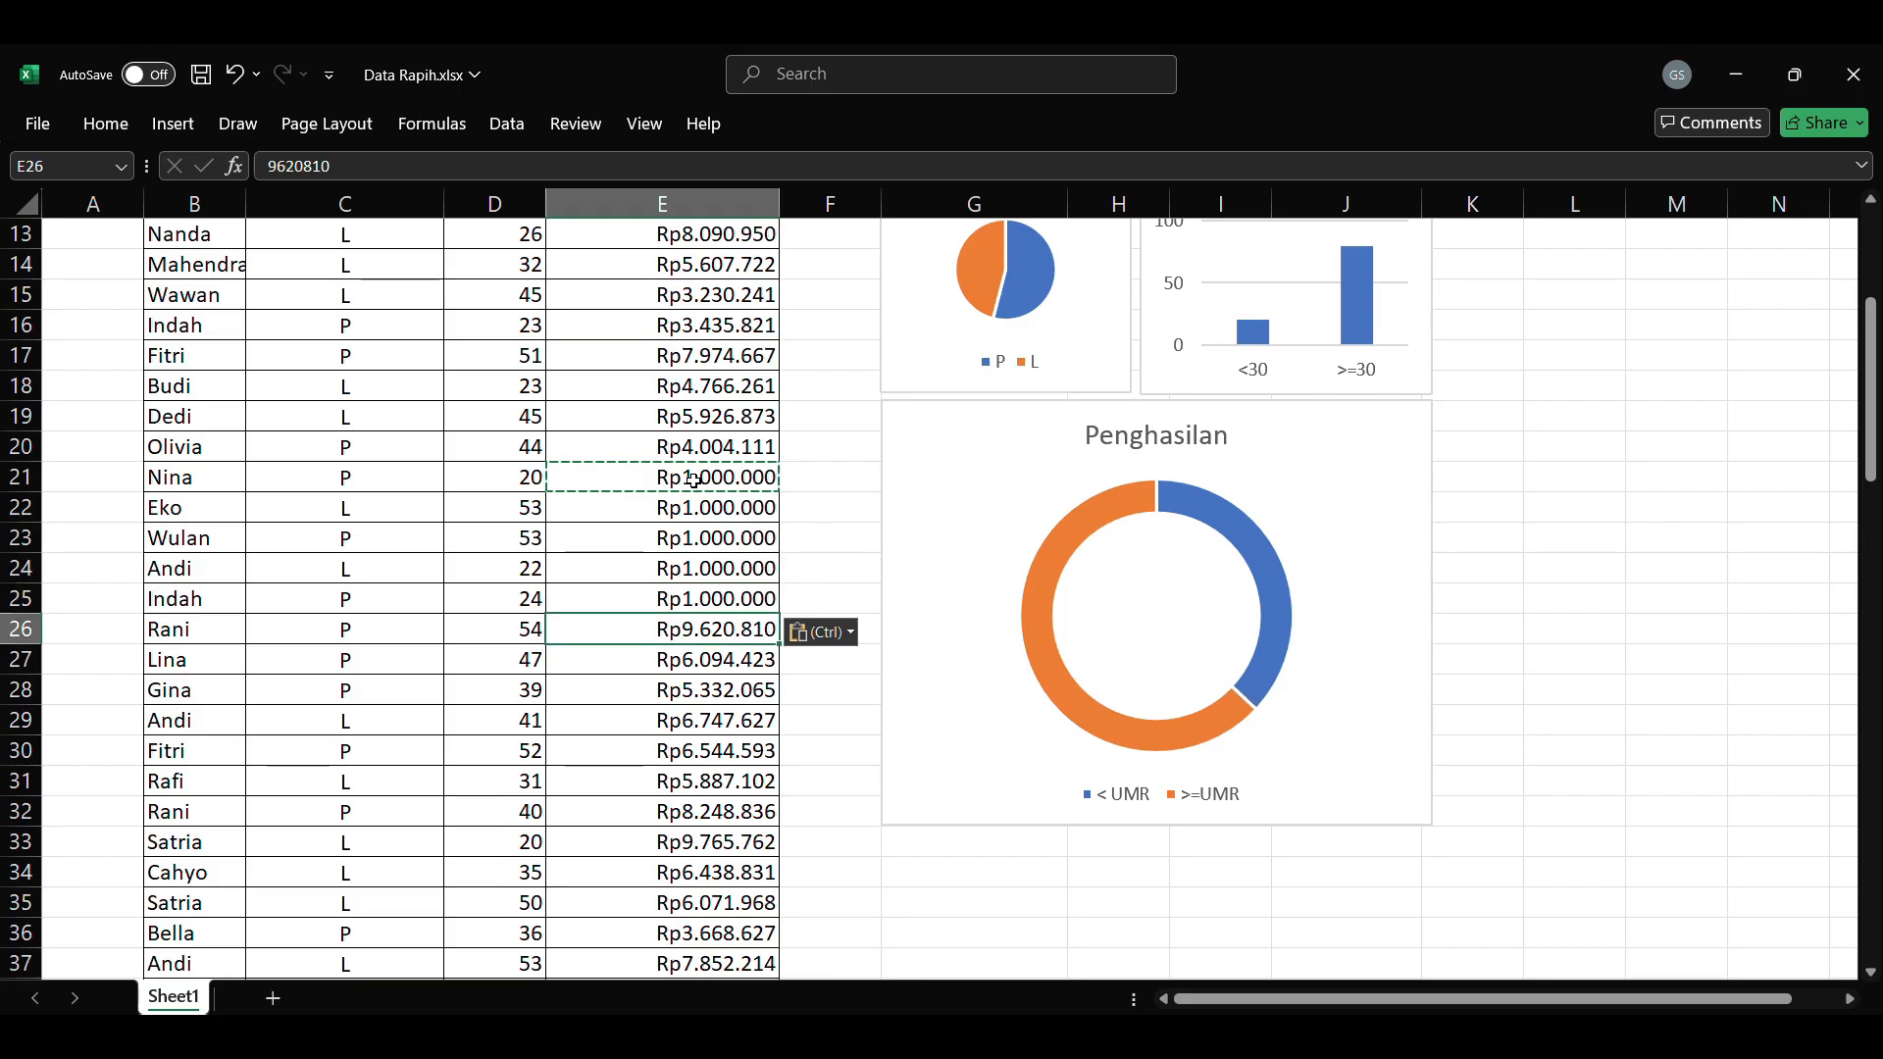
key(ctrl+v)
key(Down)
key(ctrl+v)
key(Down)
key(ctrl+v)
key(Down)
key(ctrl+v)
key(Down)
key(ctrl+v)
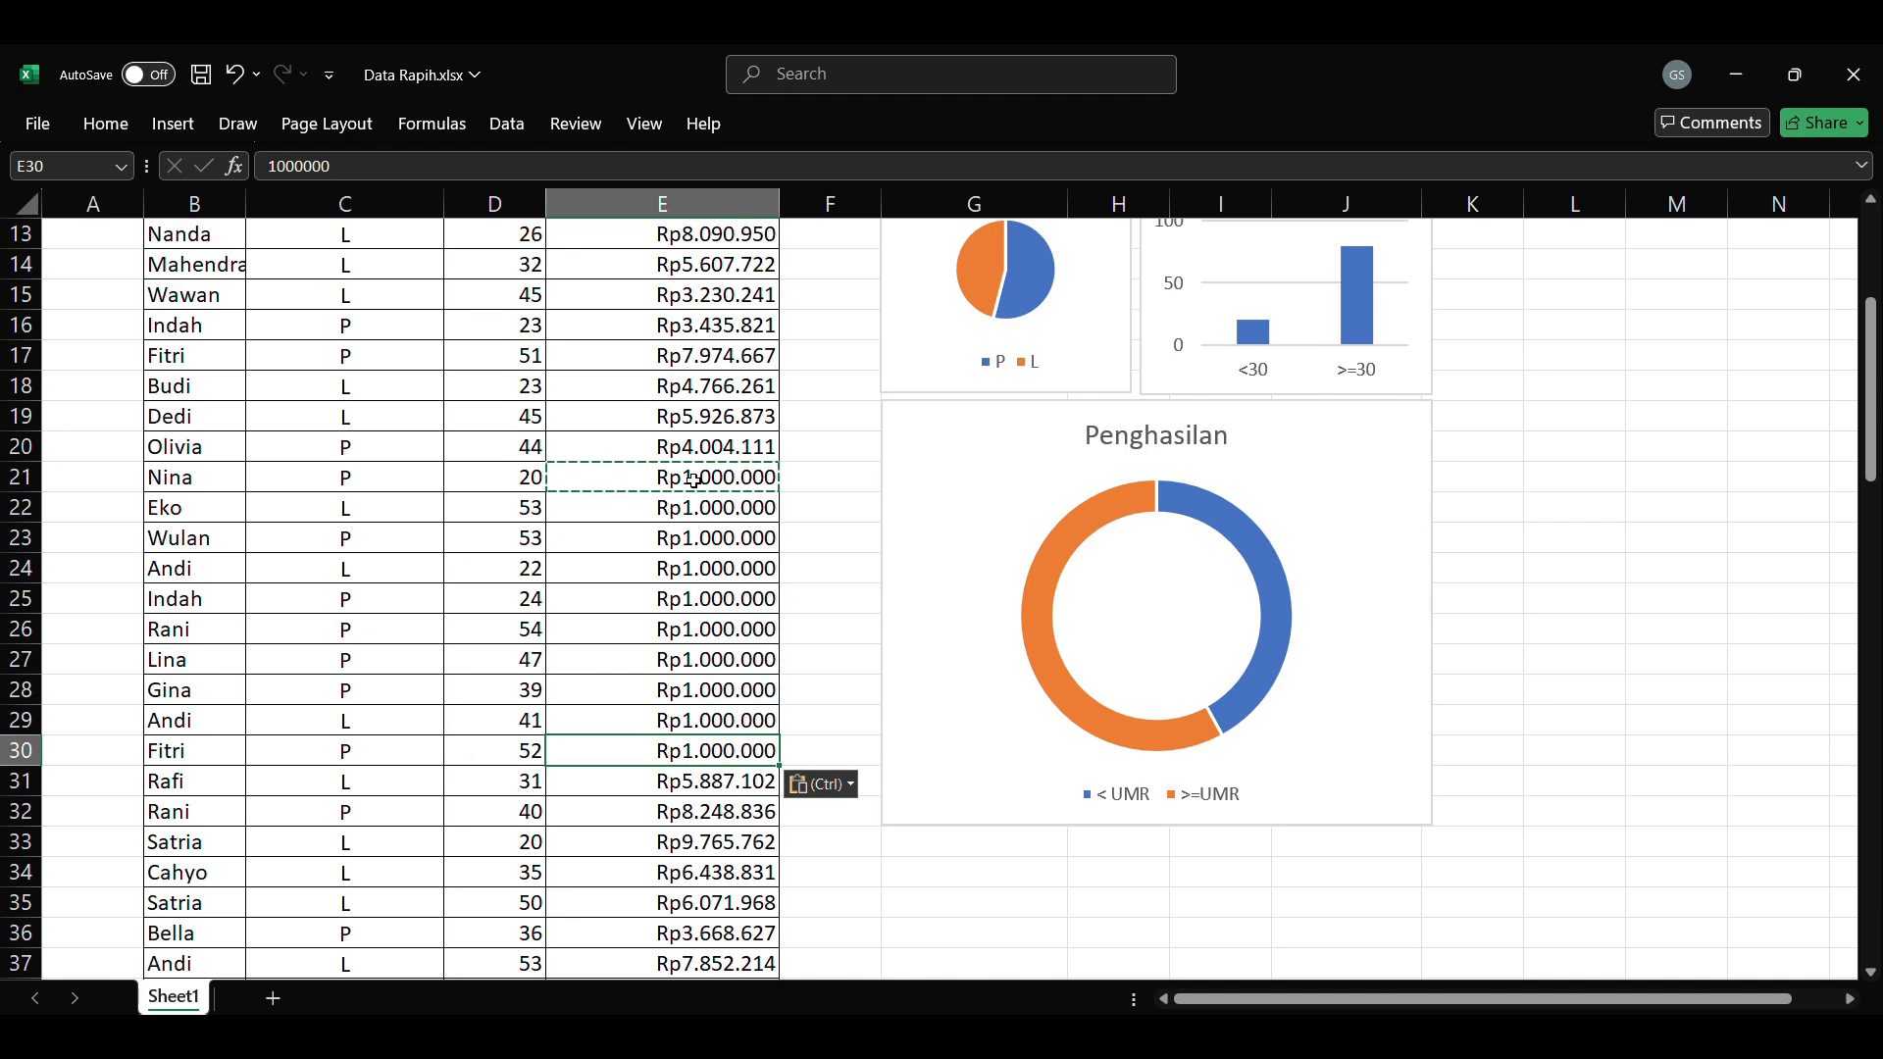
key(Down)
key(ctrl+v)
Step: Change the ages in D12, D13, D14 and D16 to 50
key(Down)
key(ctrl+Down)
key(Up)
key(Up)
key(Up)
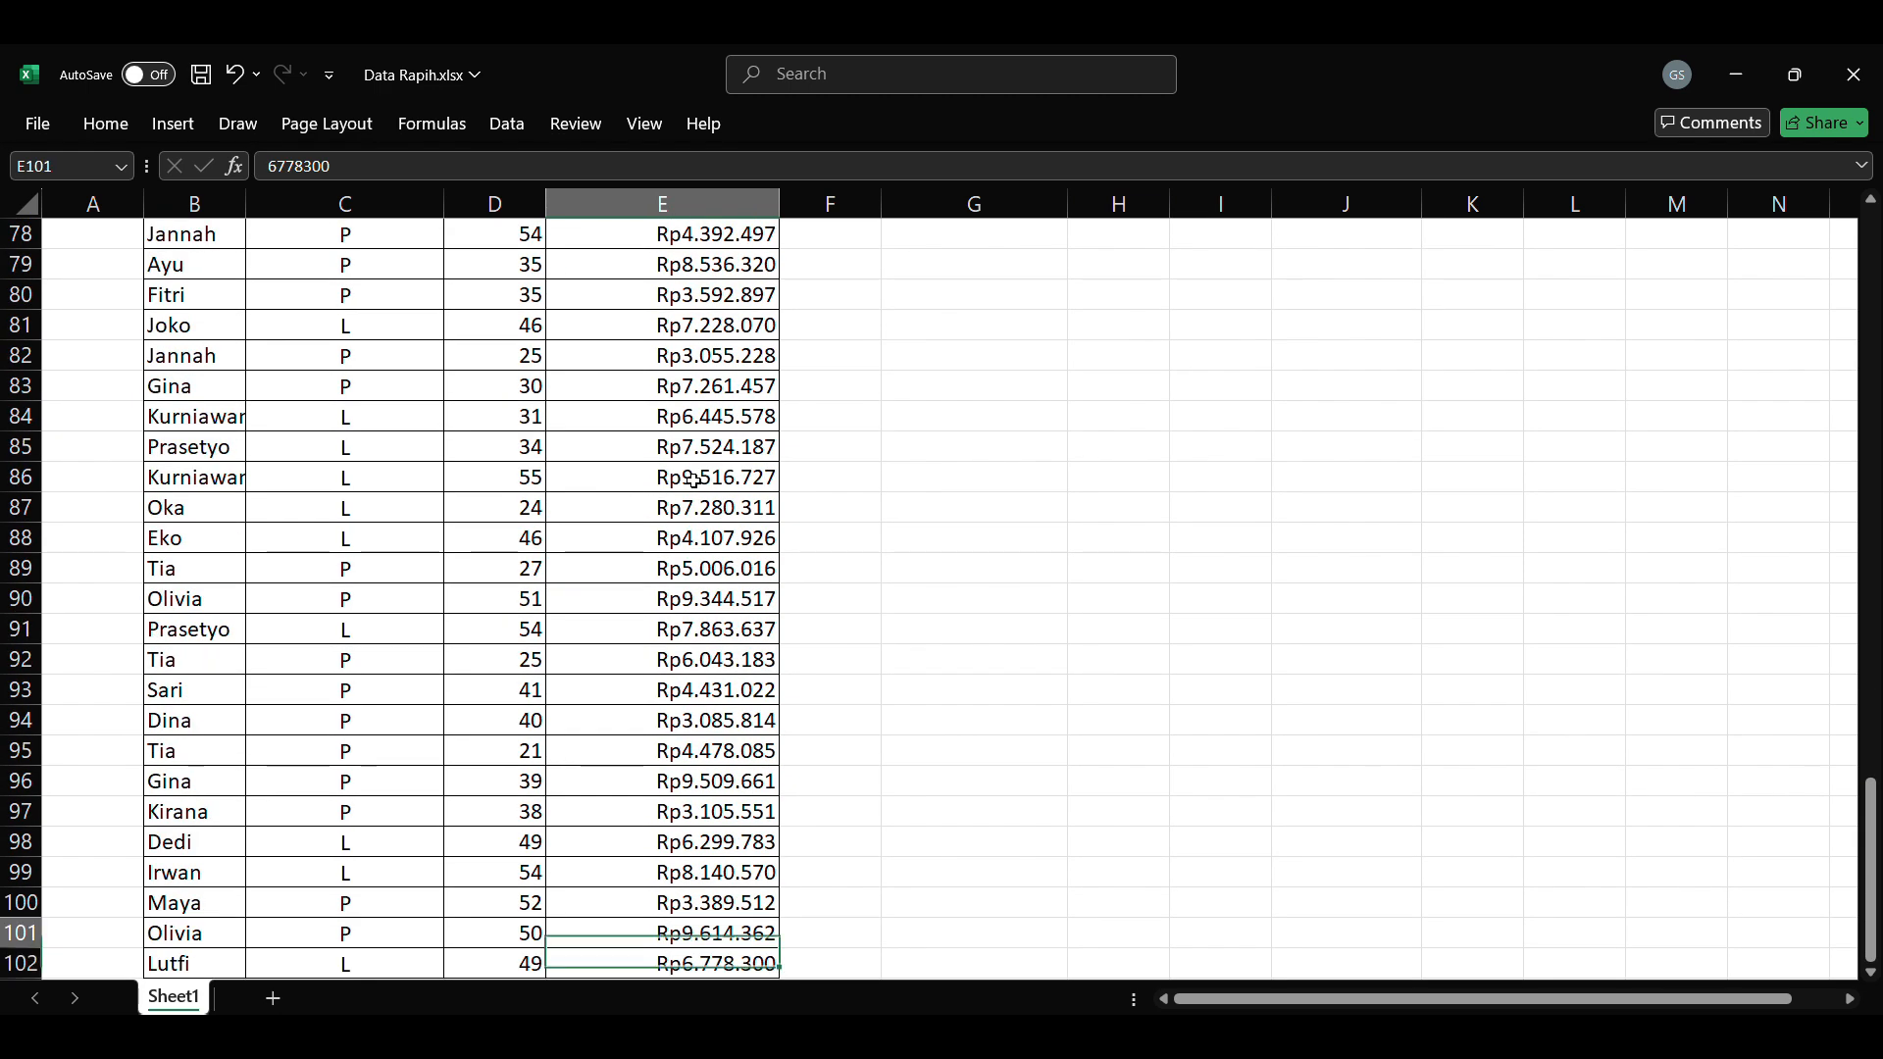
key(ctrl+Up)
key(Down)
key(Down)
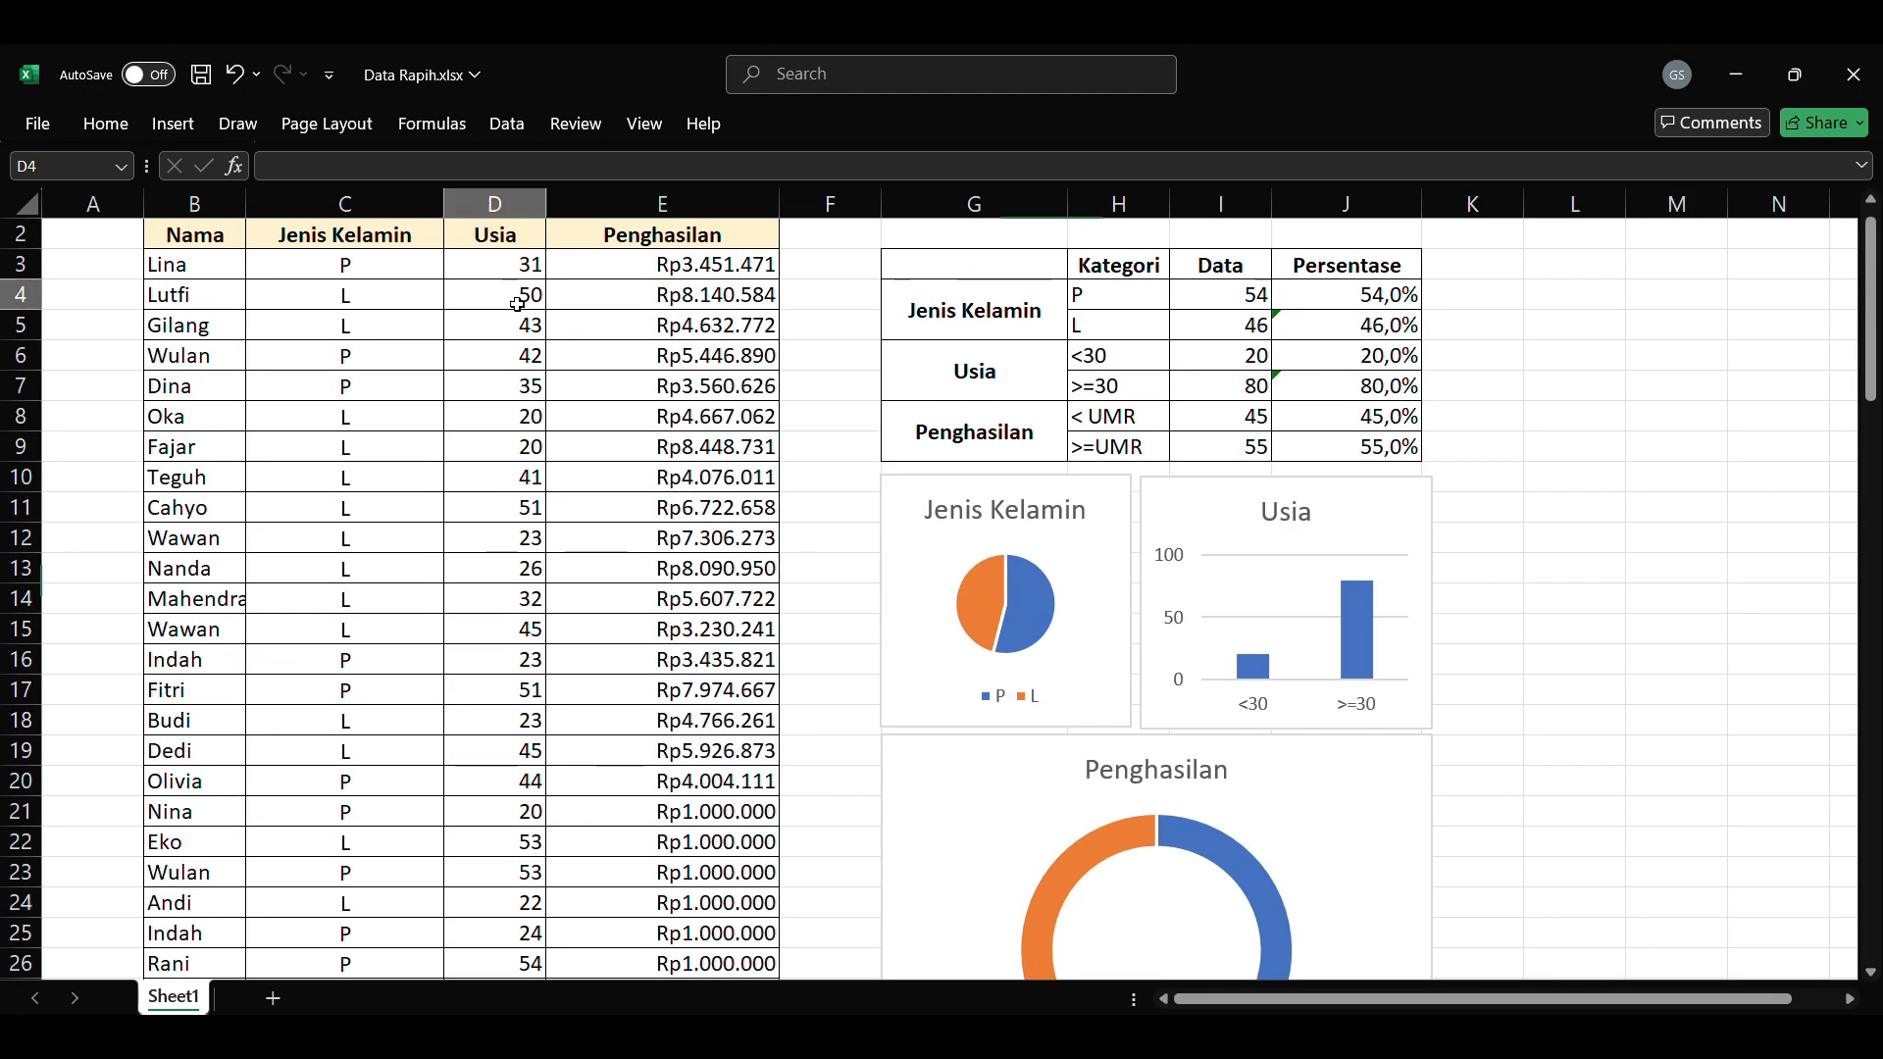
click(527, 537)
text(50)
key(Return)
text(50)
key(Return)
text(50)
key(Return)
key(Return)
text(50)
key(Return)
click(997, 261)
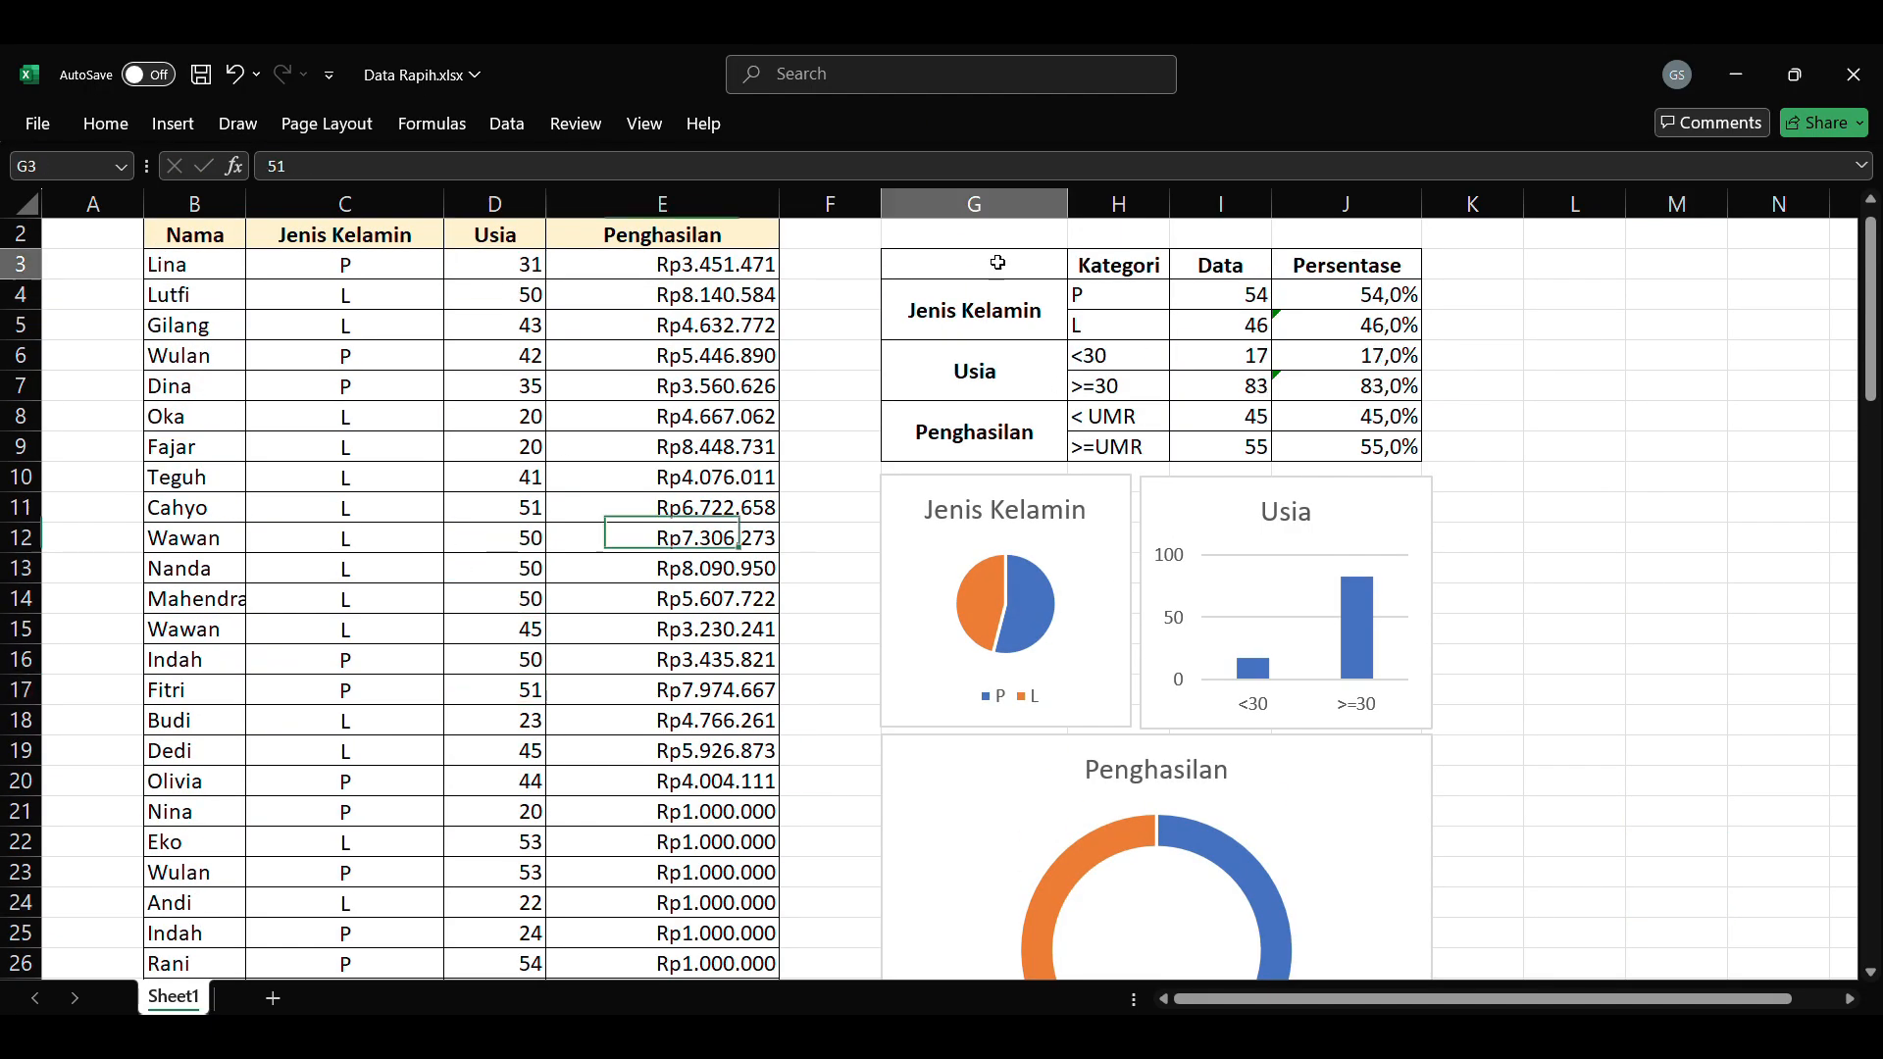
Step: Check how the summary table and the three charts respond to the changed incomes and ages
click(1677, 417)
scroll(1357, 576, down, 9)
scroll(1358, 576, up, 10)
scroll(1383, 964, down, 3)
scroll(1261, 638, right, 4)
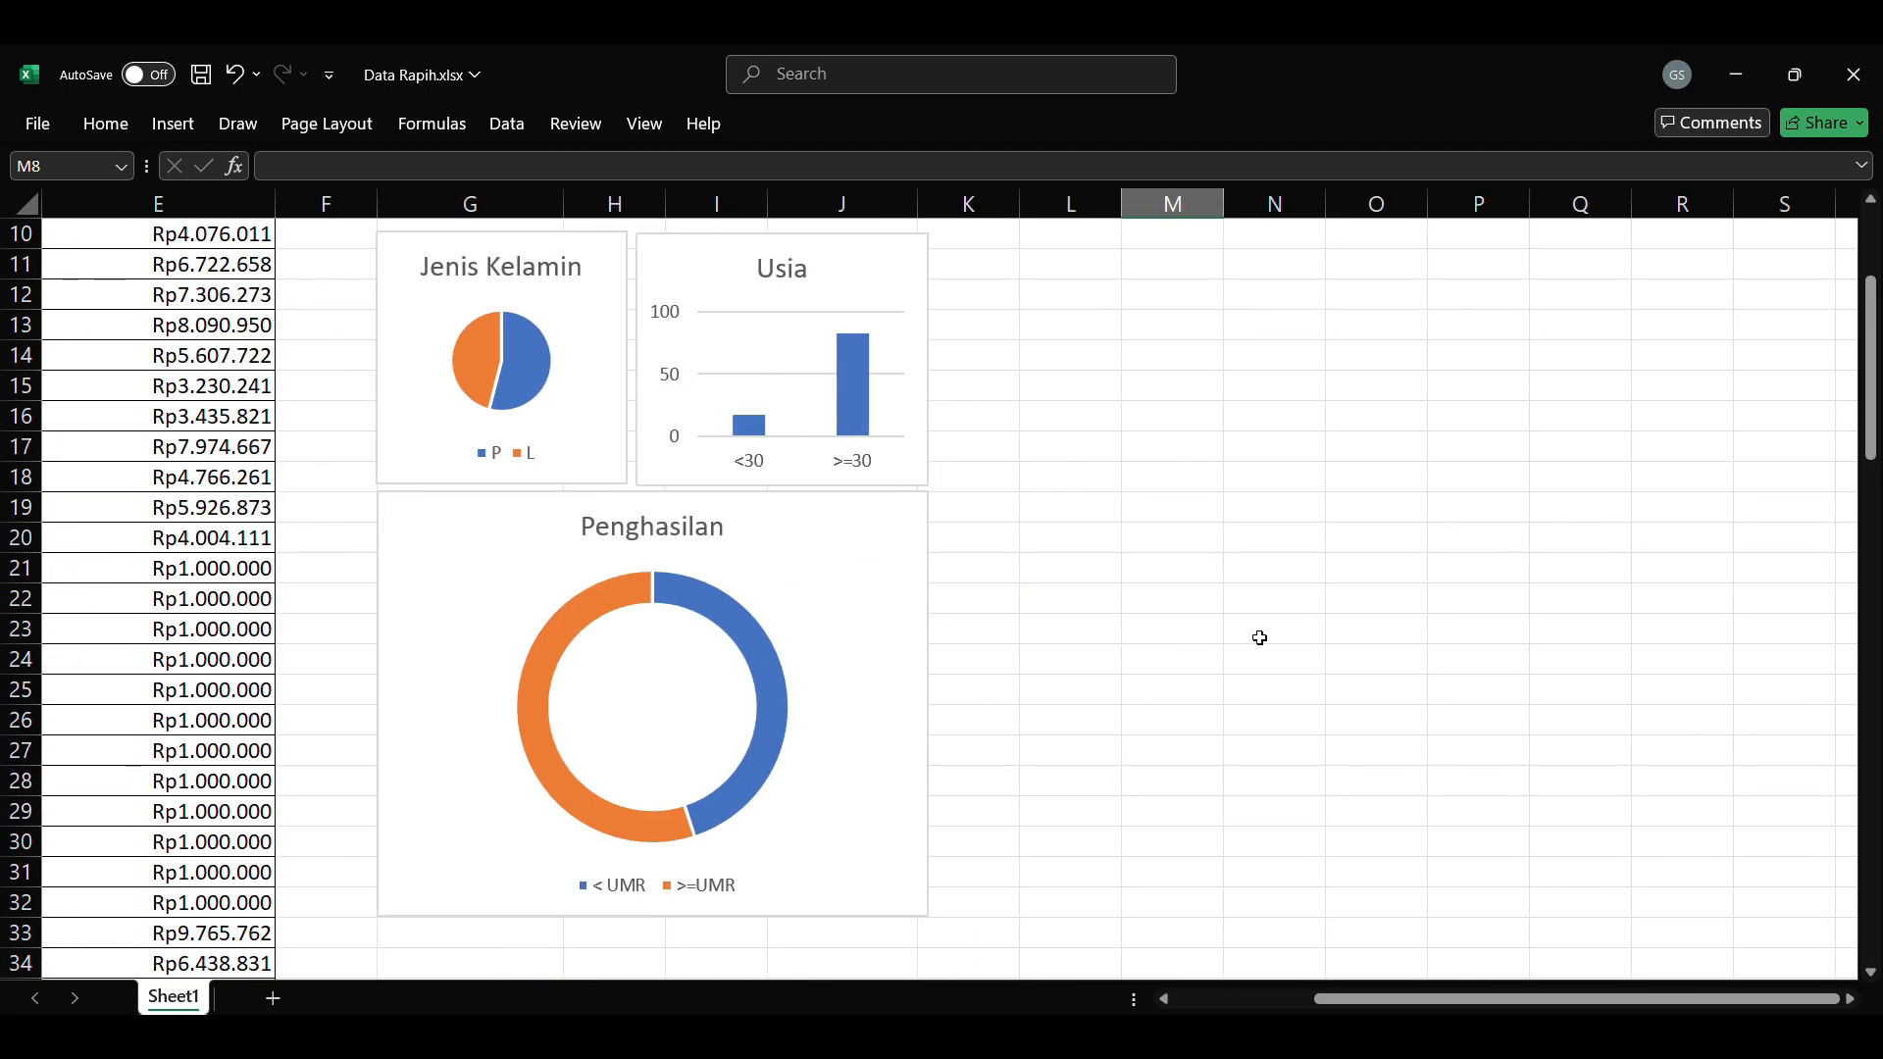
scroll(1262, 639, left, 4)
scroll(1314, 969, up, 1)
click(1850, 999)
scroll(1169, 715, right, 3)
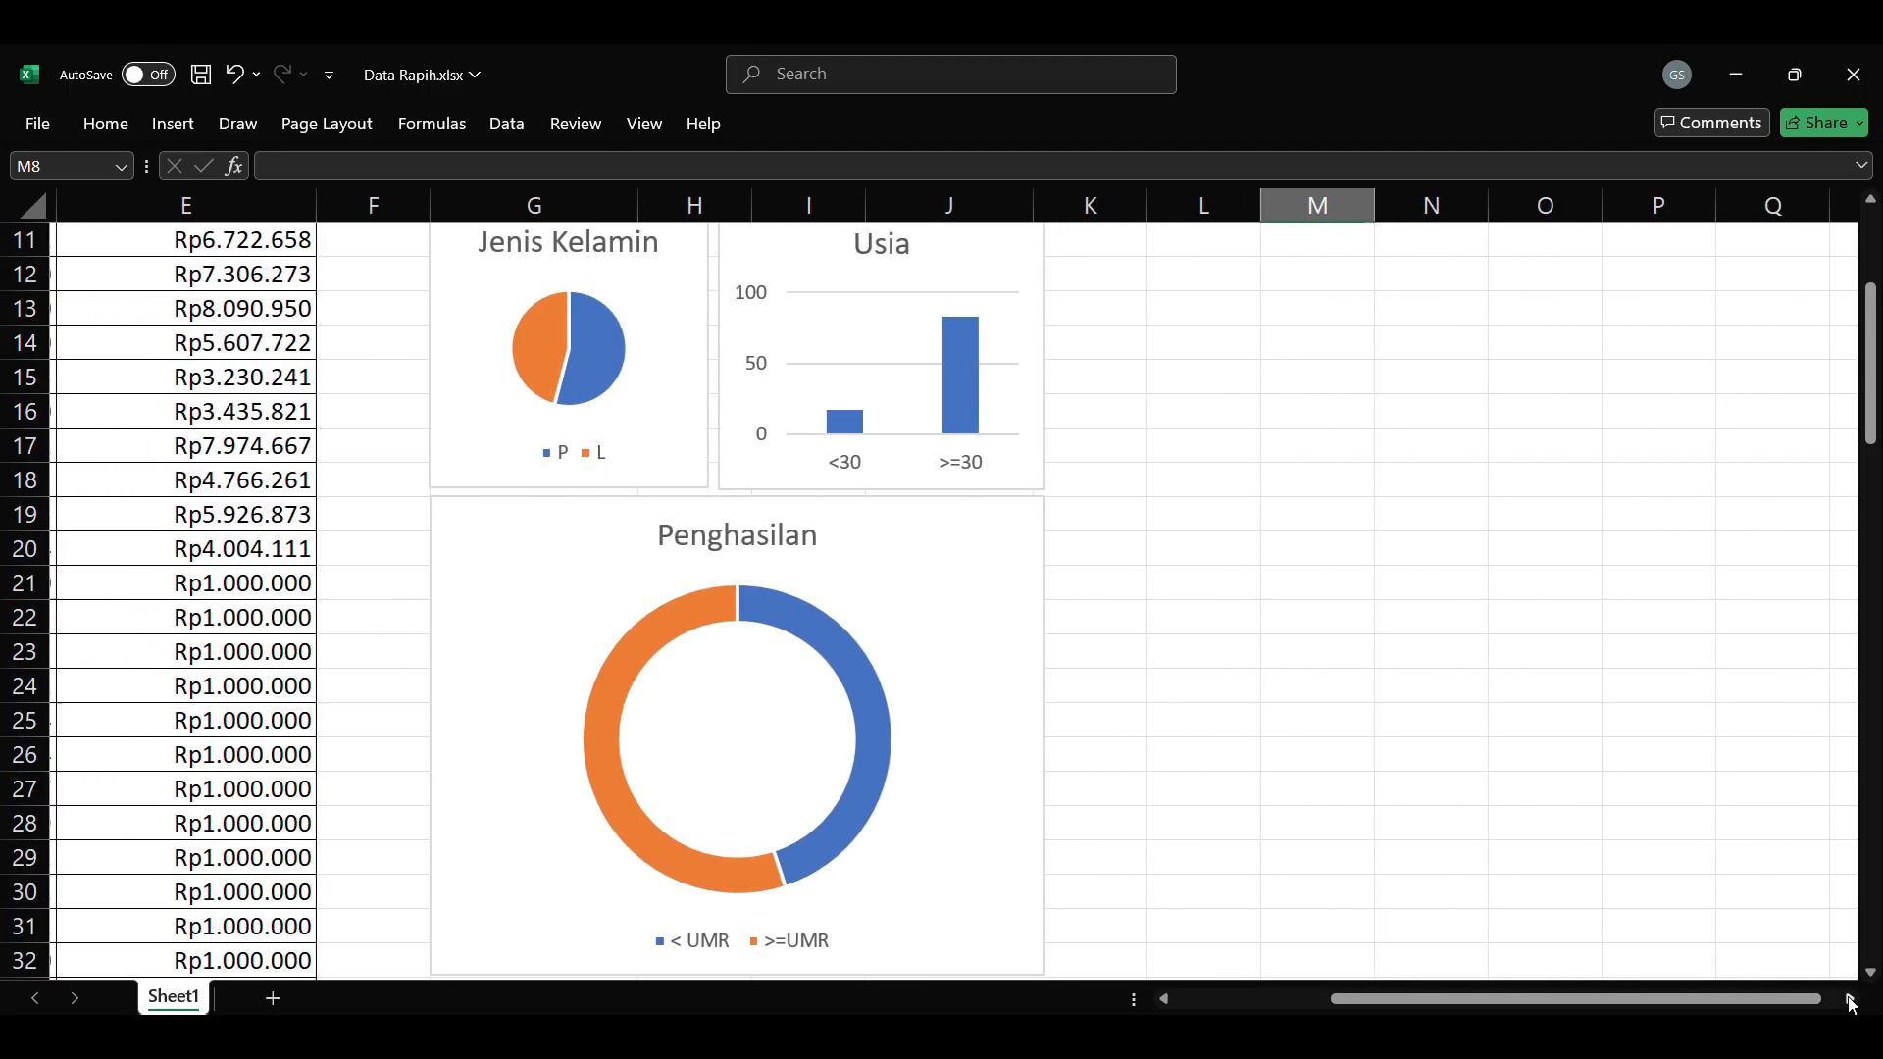
Step: Enter the heading Analisa in cell L11, beside the charts
scroll(908, 330, up, 1)
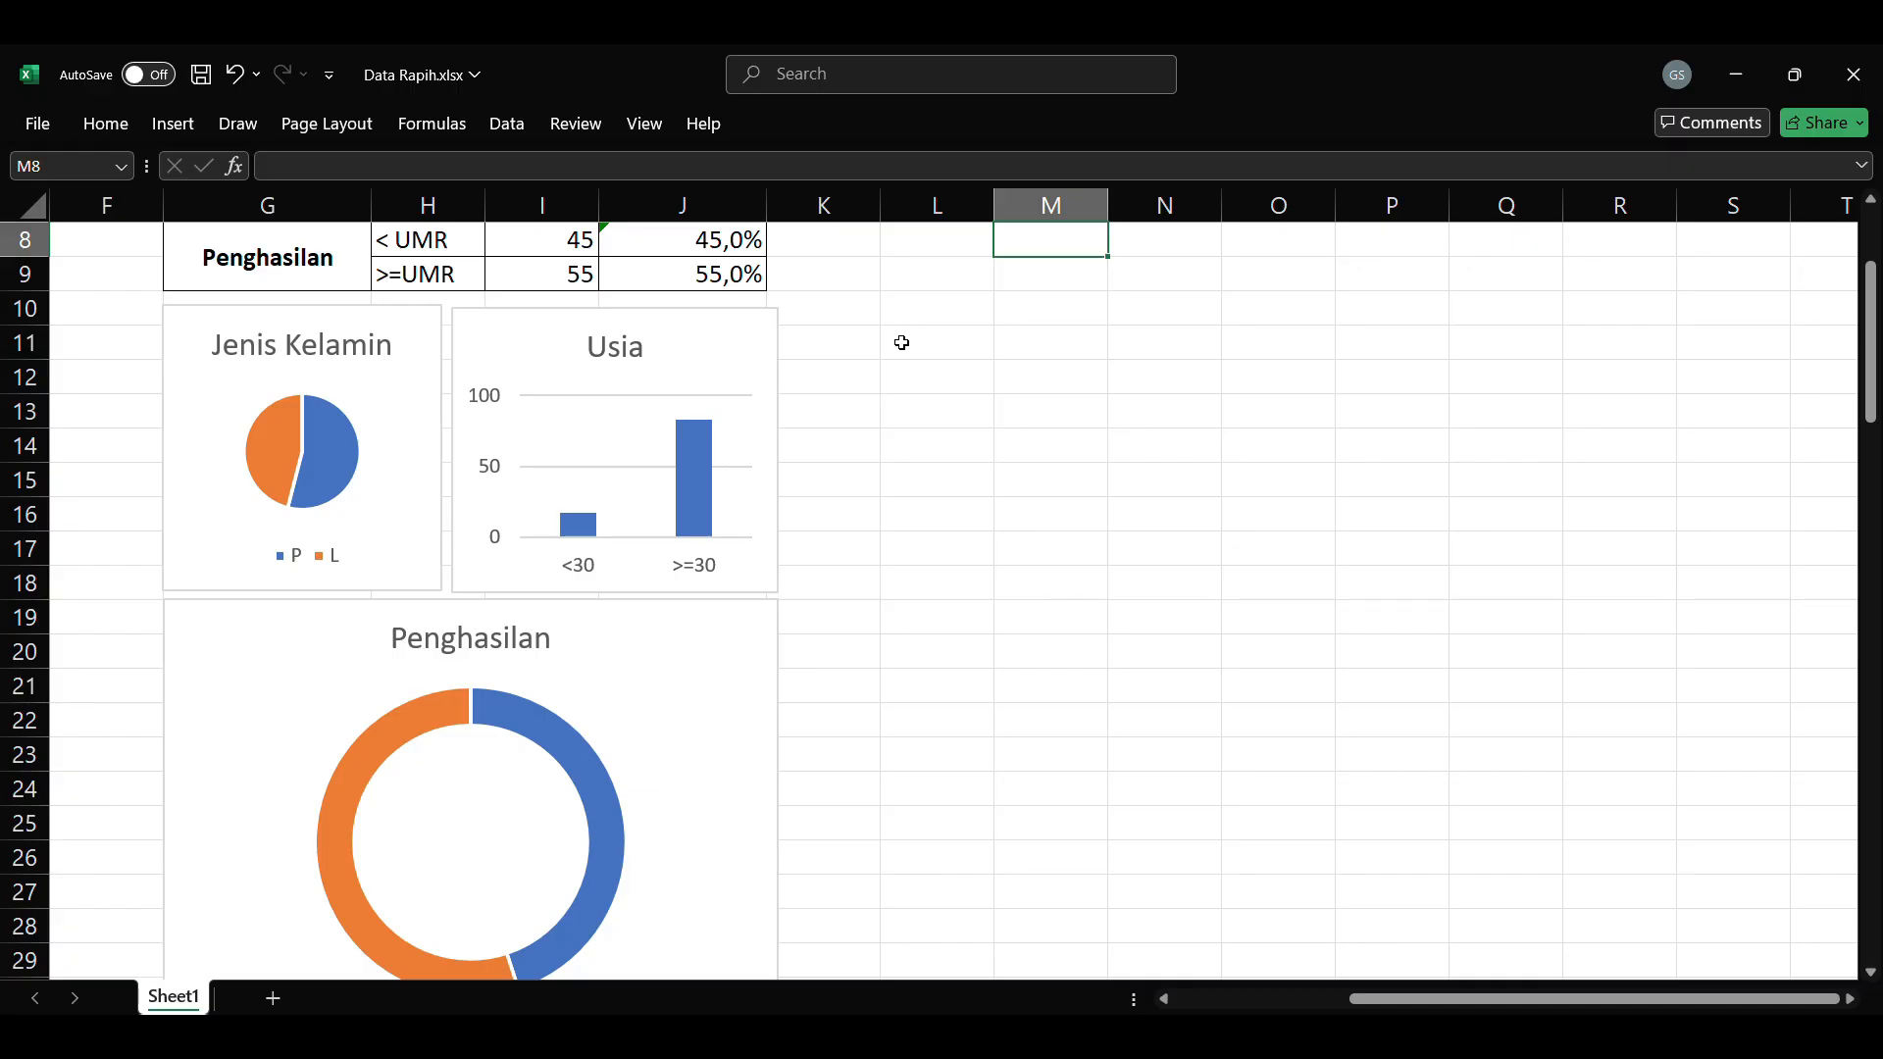
click(890, 329)
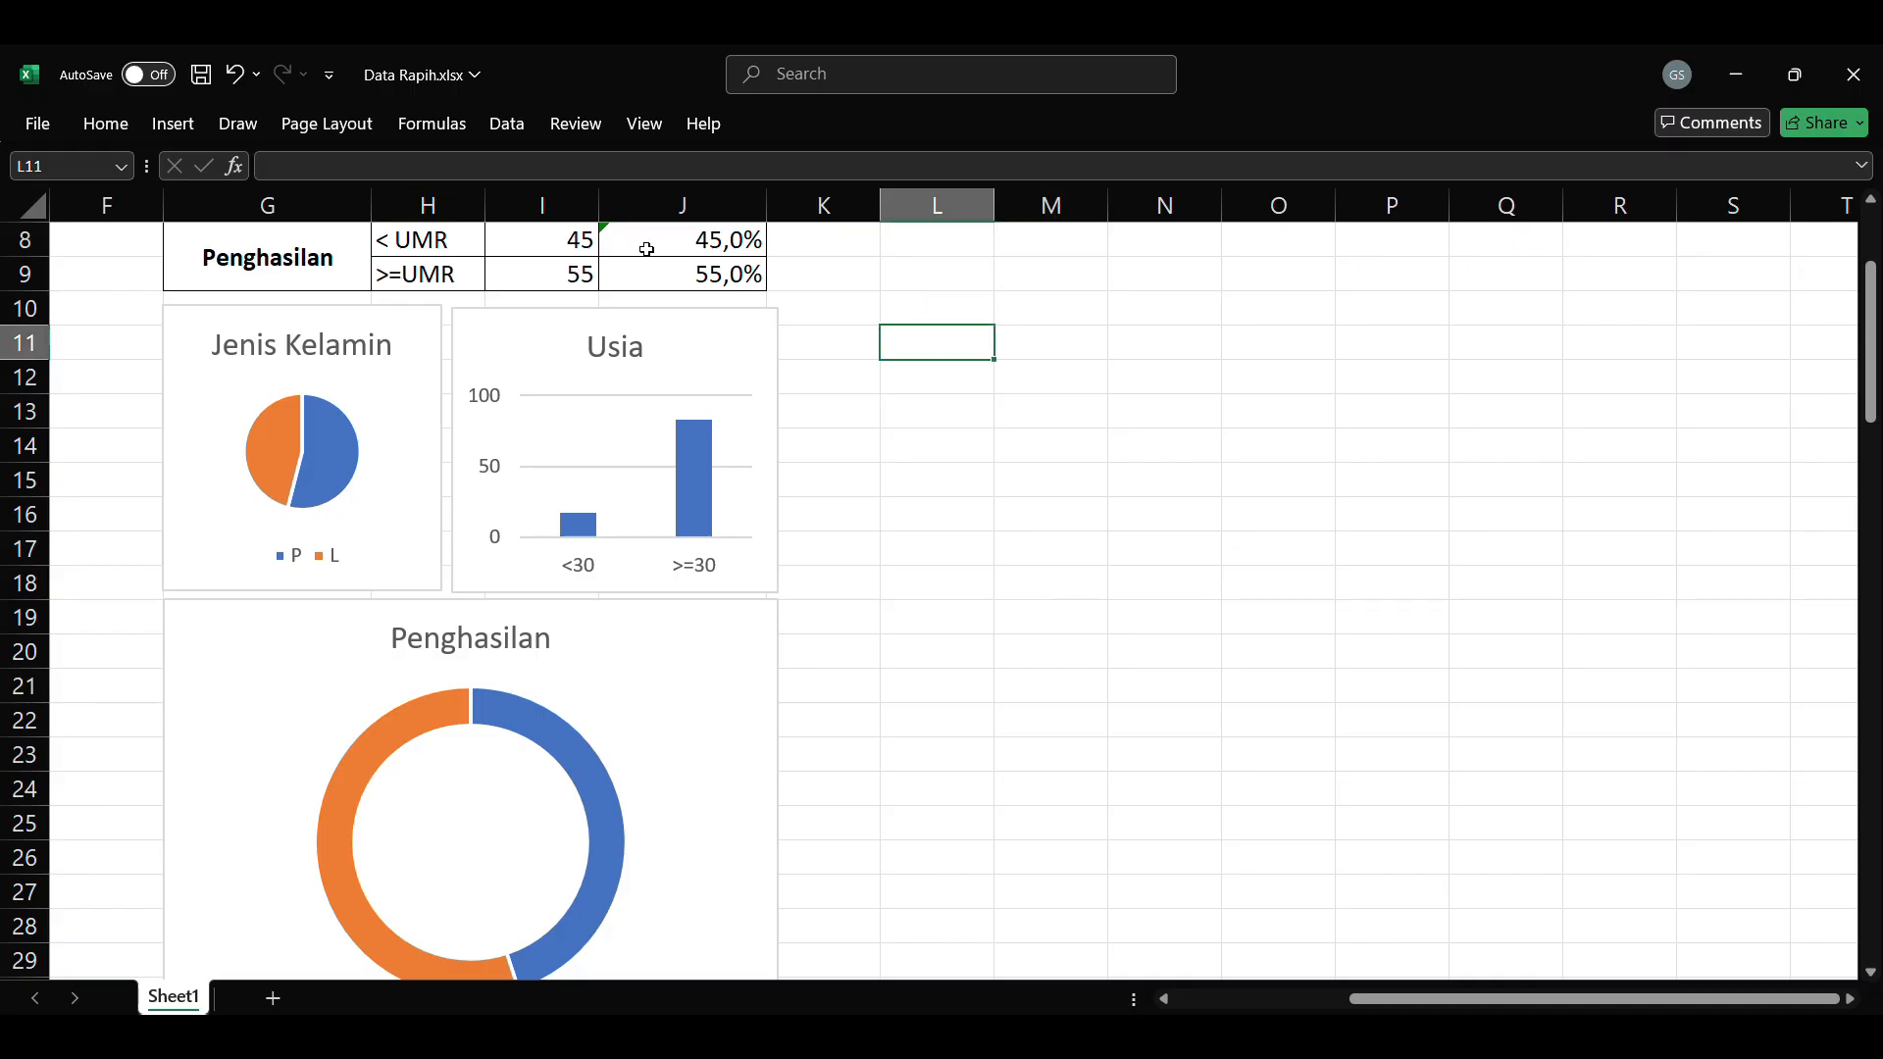
text(Analisa)
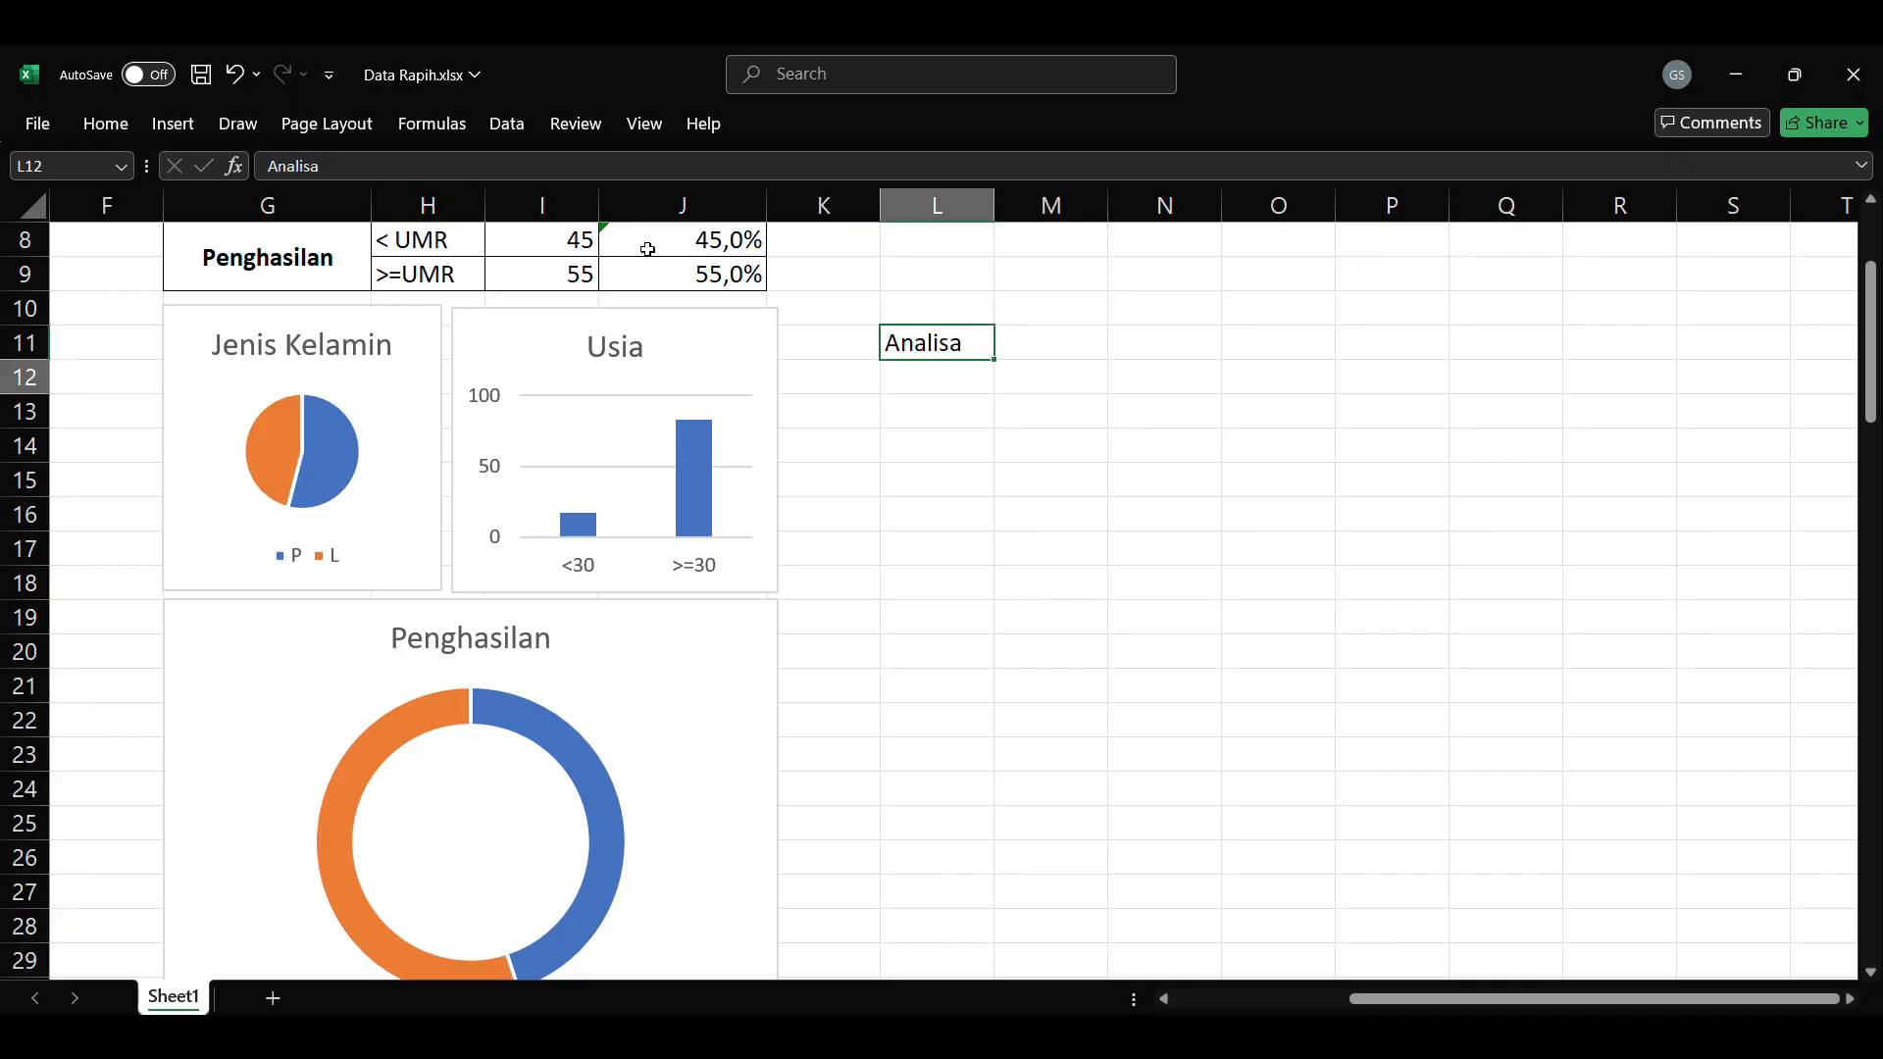
key(Return)
key(Return)
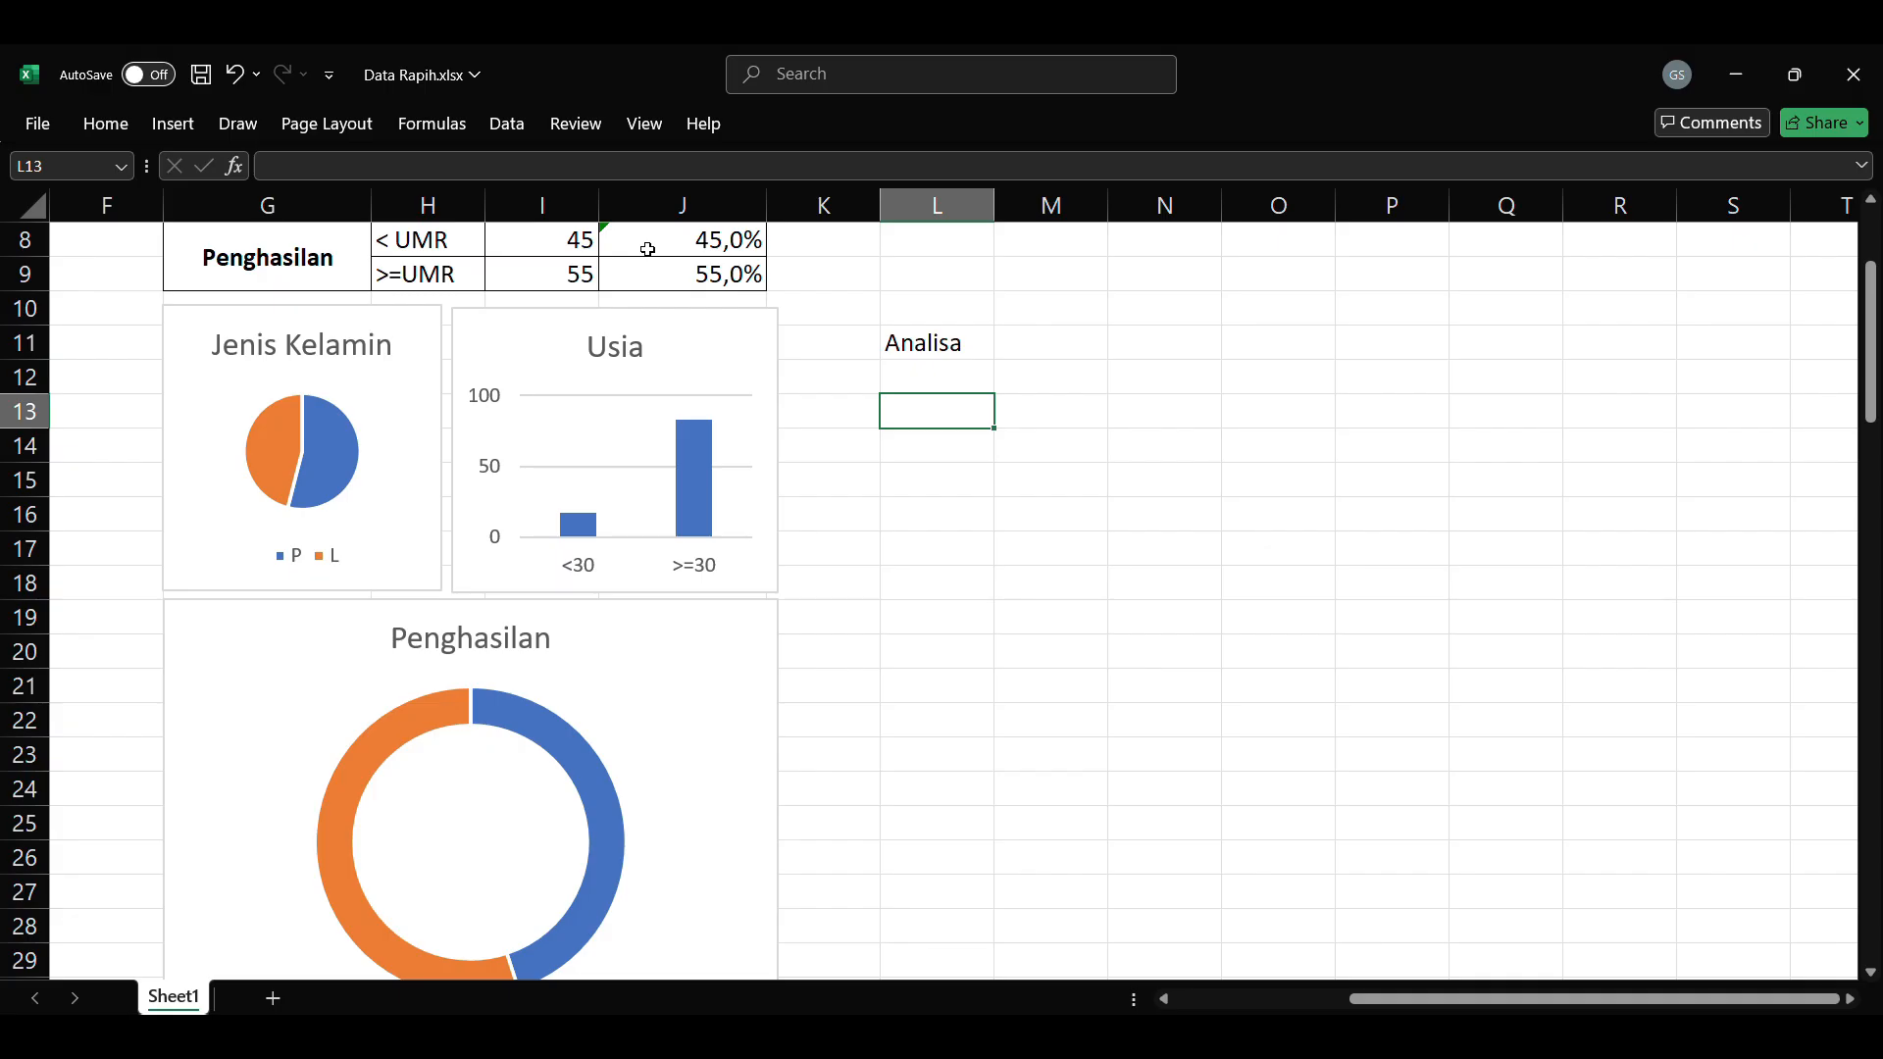
Step: Enter in L13 "Berdasarkan data yang terkumpul, diketahui di desa cingcang terdapat lebih banyak perempuan daripada laki-laki. Rerata usia penduduk diketahui"
text(Berdasarkan data yang terkumpul, diketah)
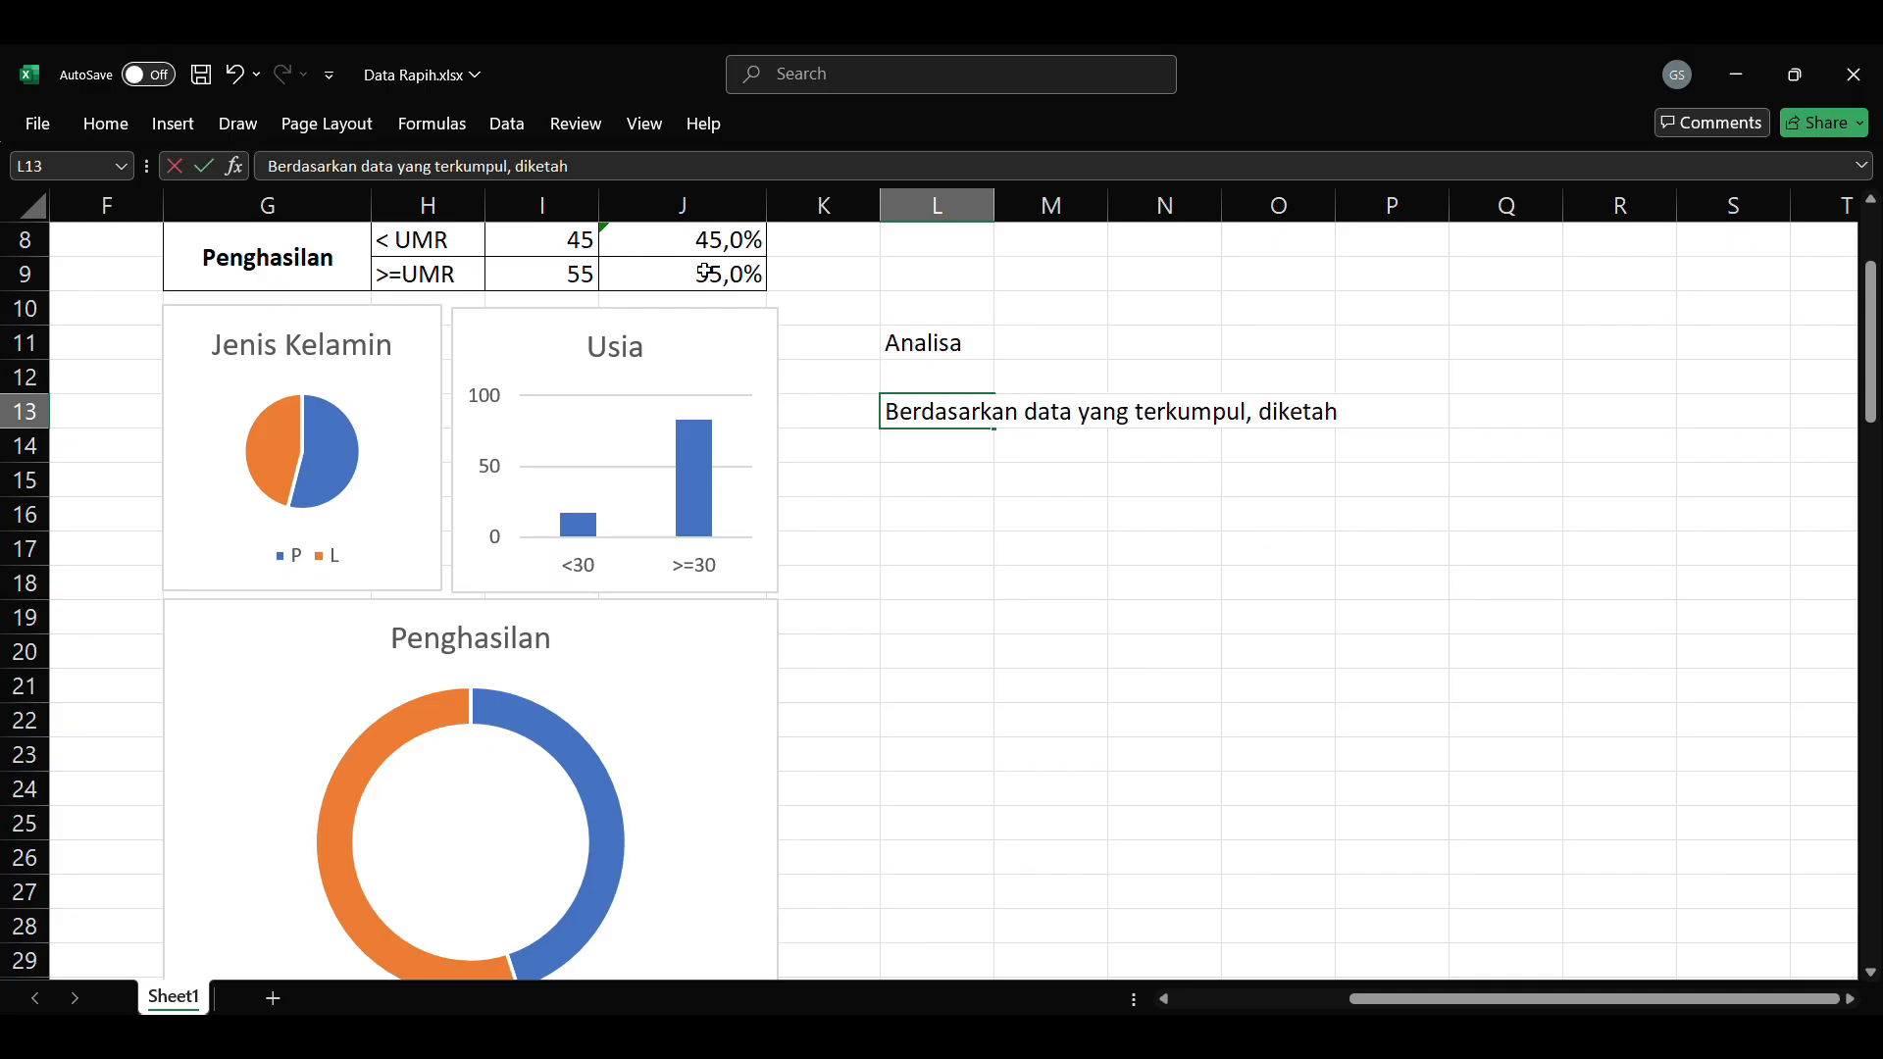
text(ui di desa cingcang terdapat lebih banyak perempuan daripada laki-laki. Rerata usia penduduk diketahui)
Step: Merge L13:O20 into one text box, align its analysis text to the top left and wrap it
key(ctrl+shift+Left)
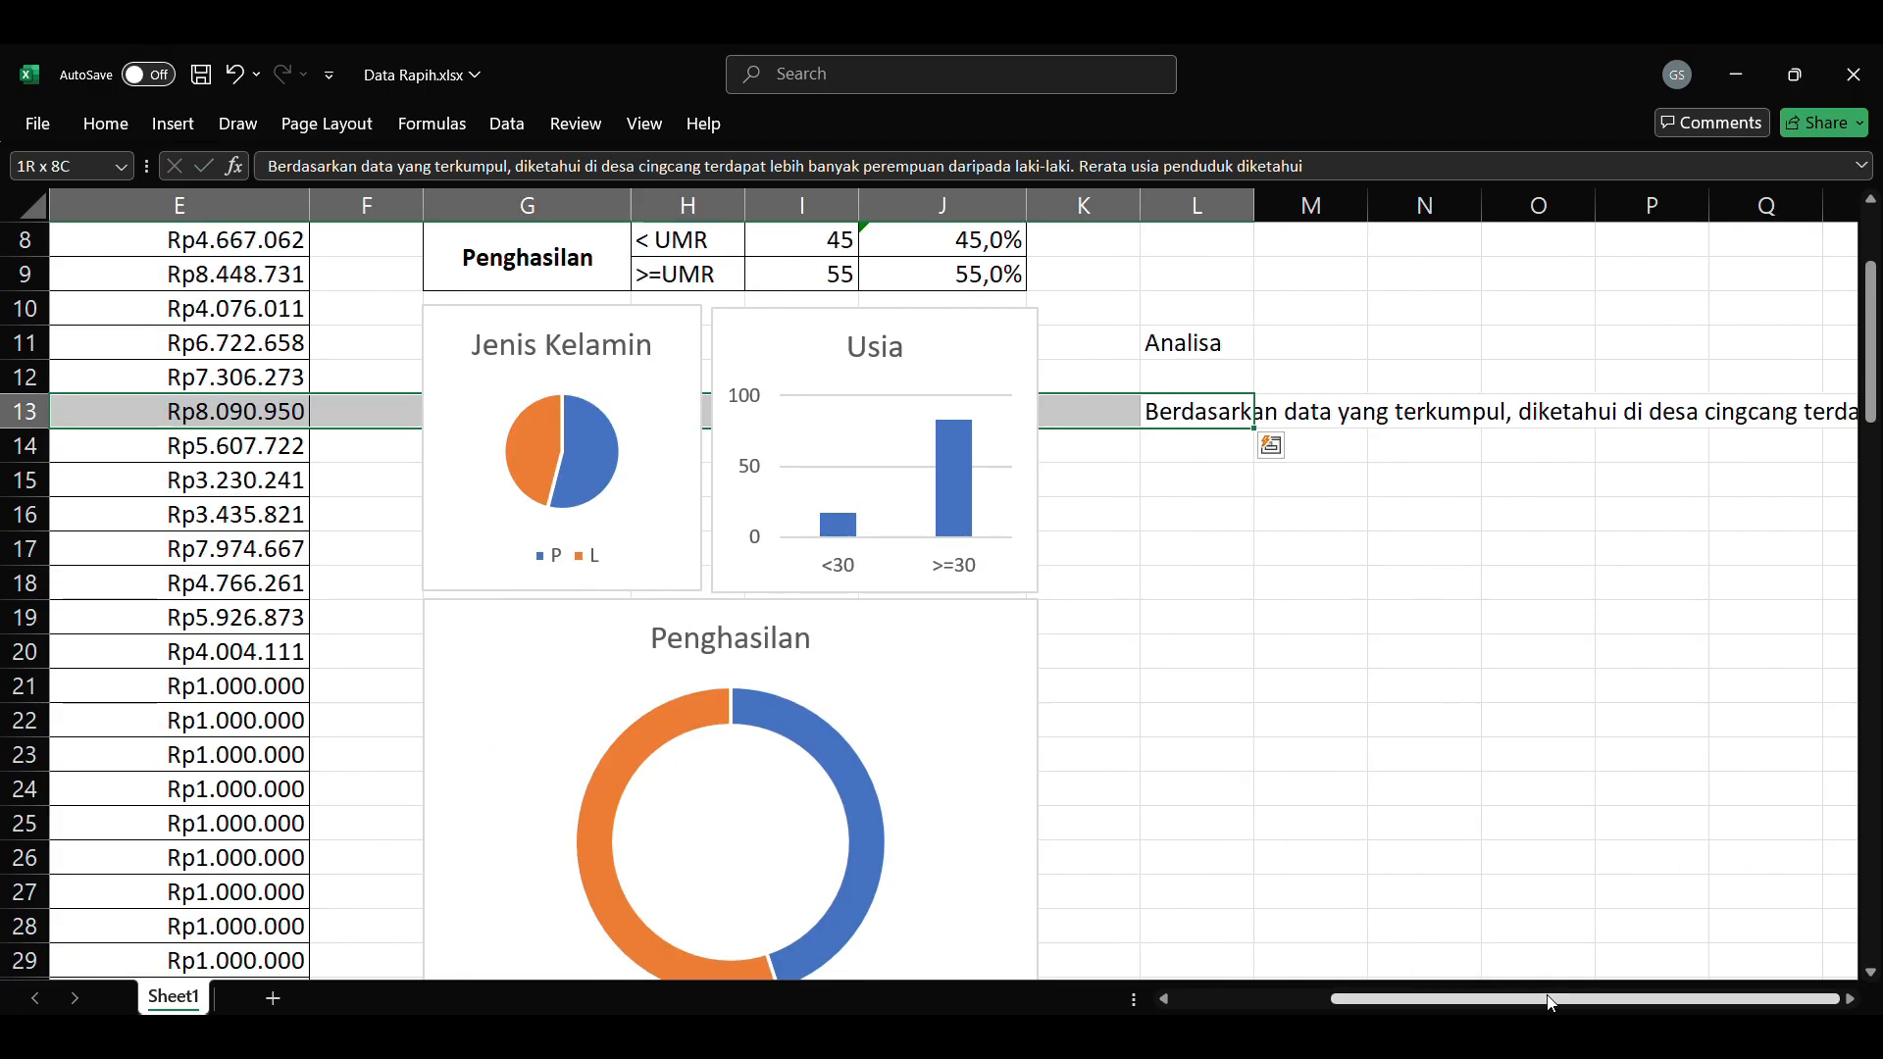
scroll(1844, 1002, right, 4)
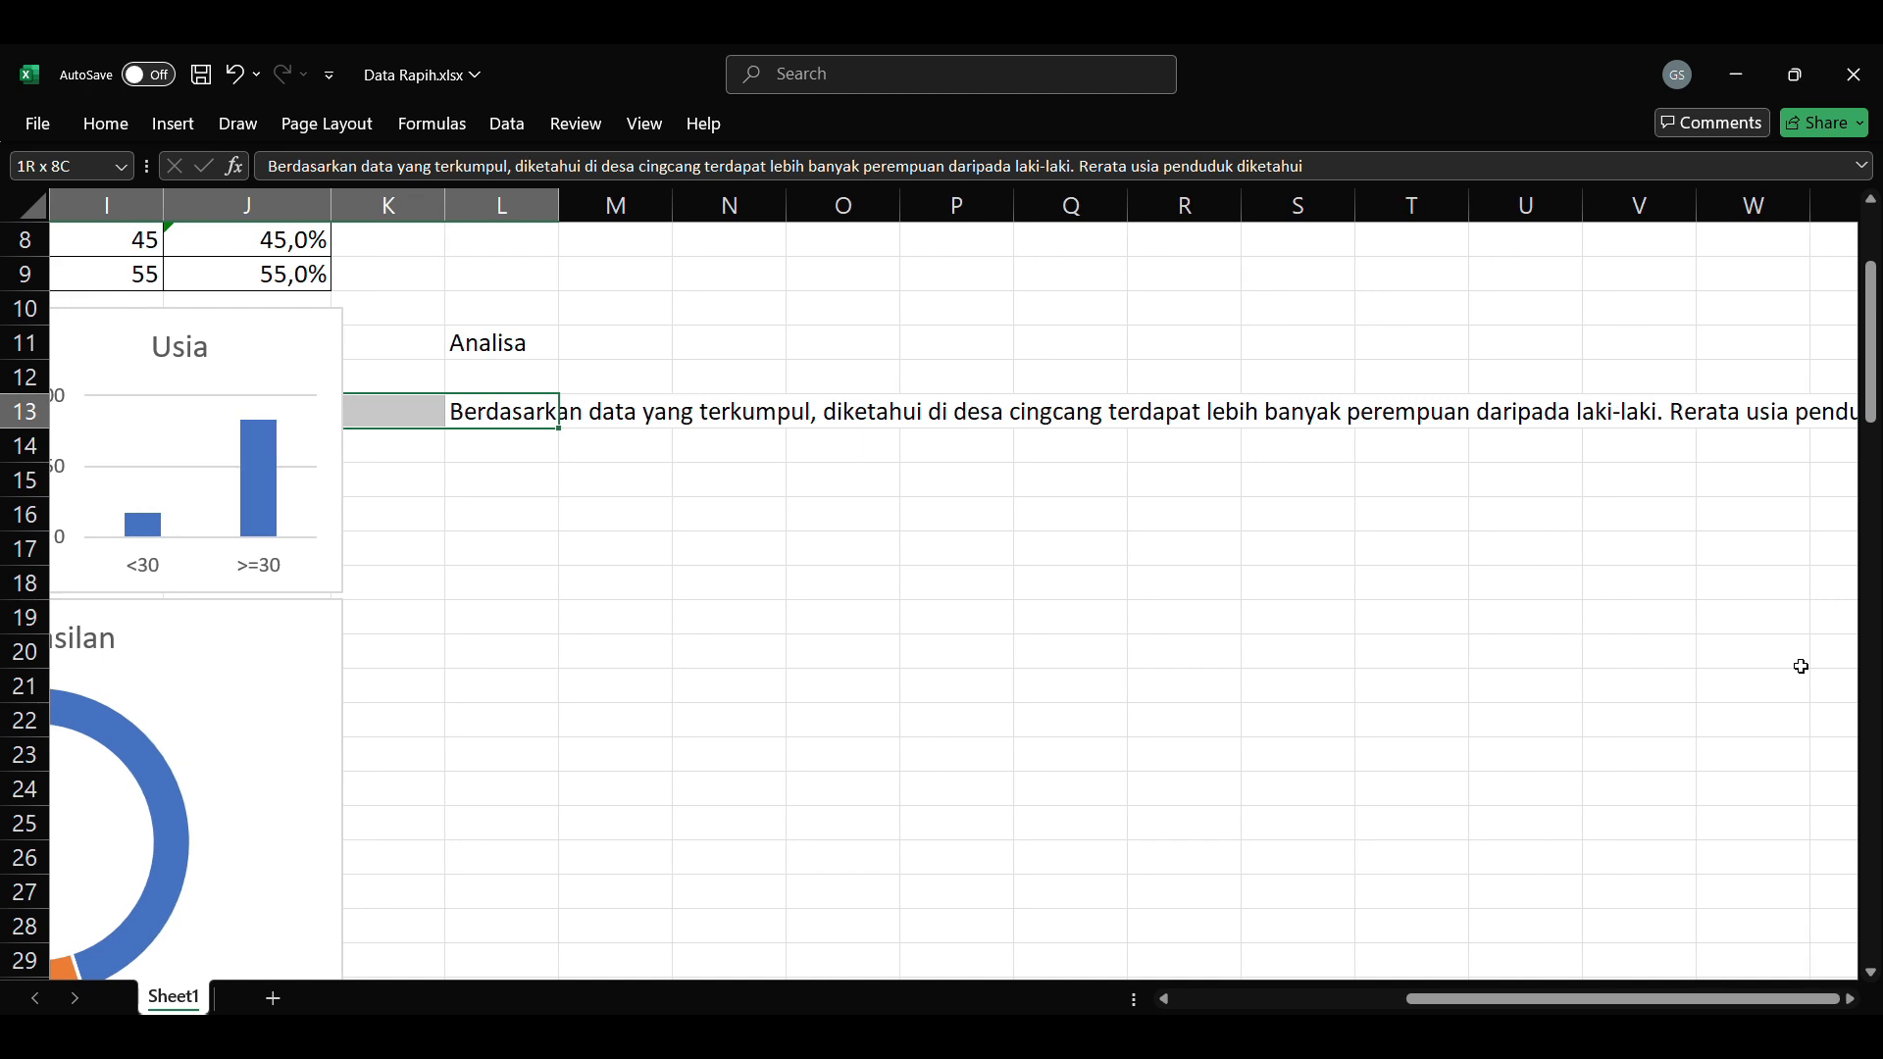
click(505, 408)
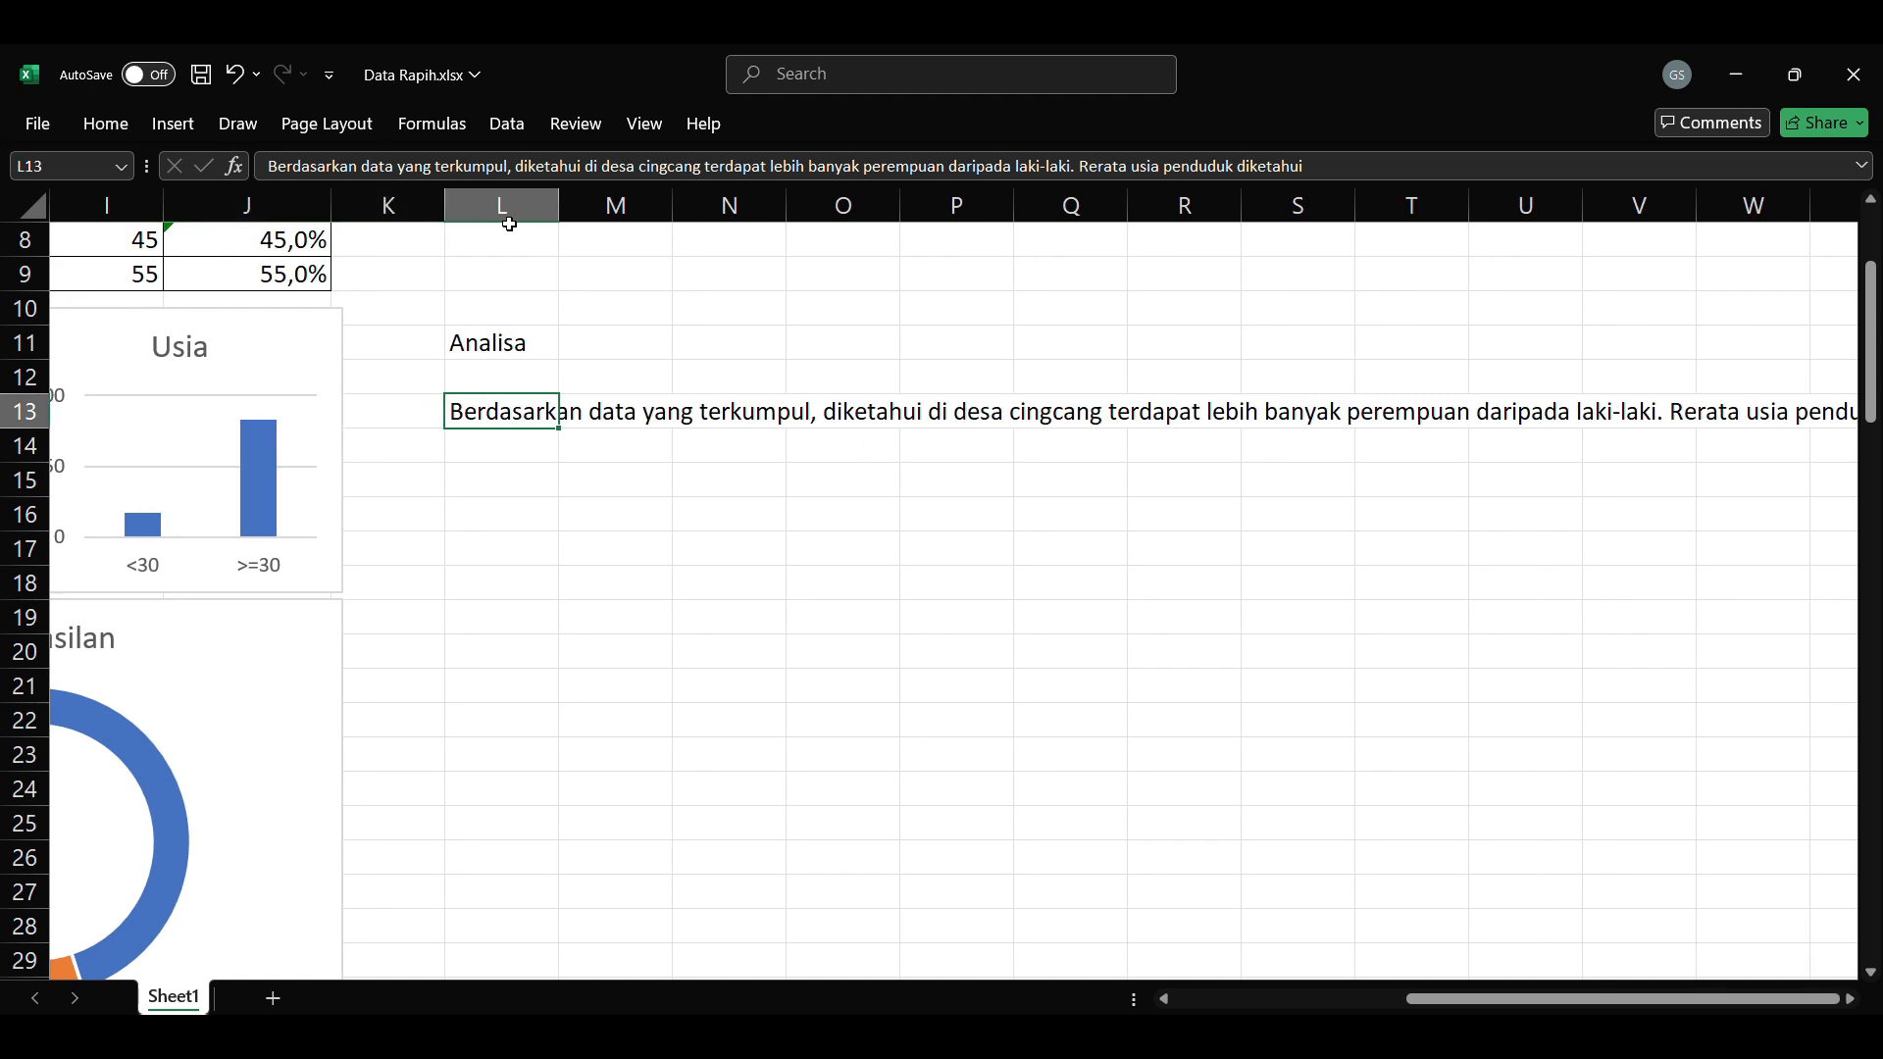
shift+click(863, 652)
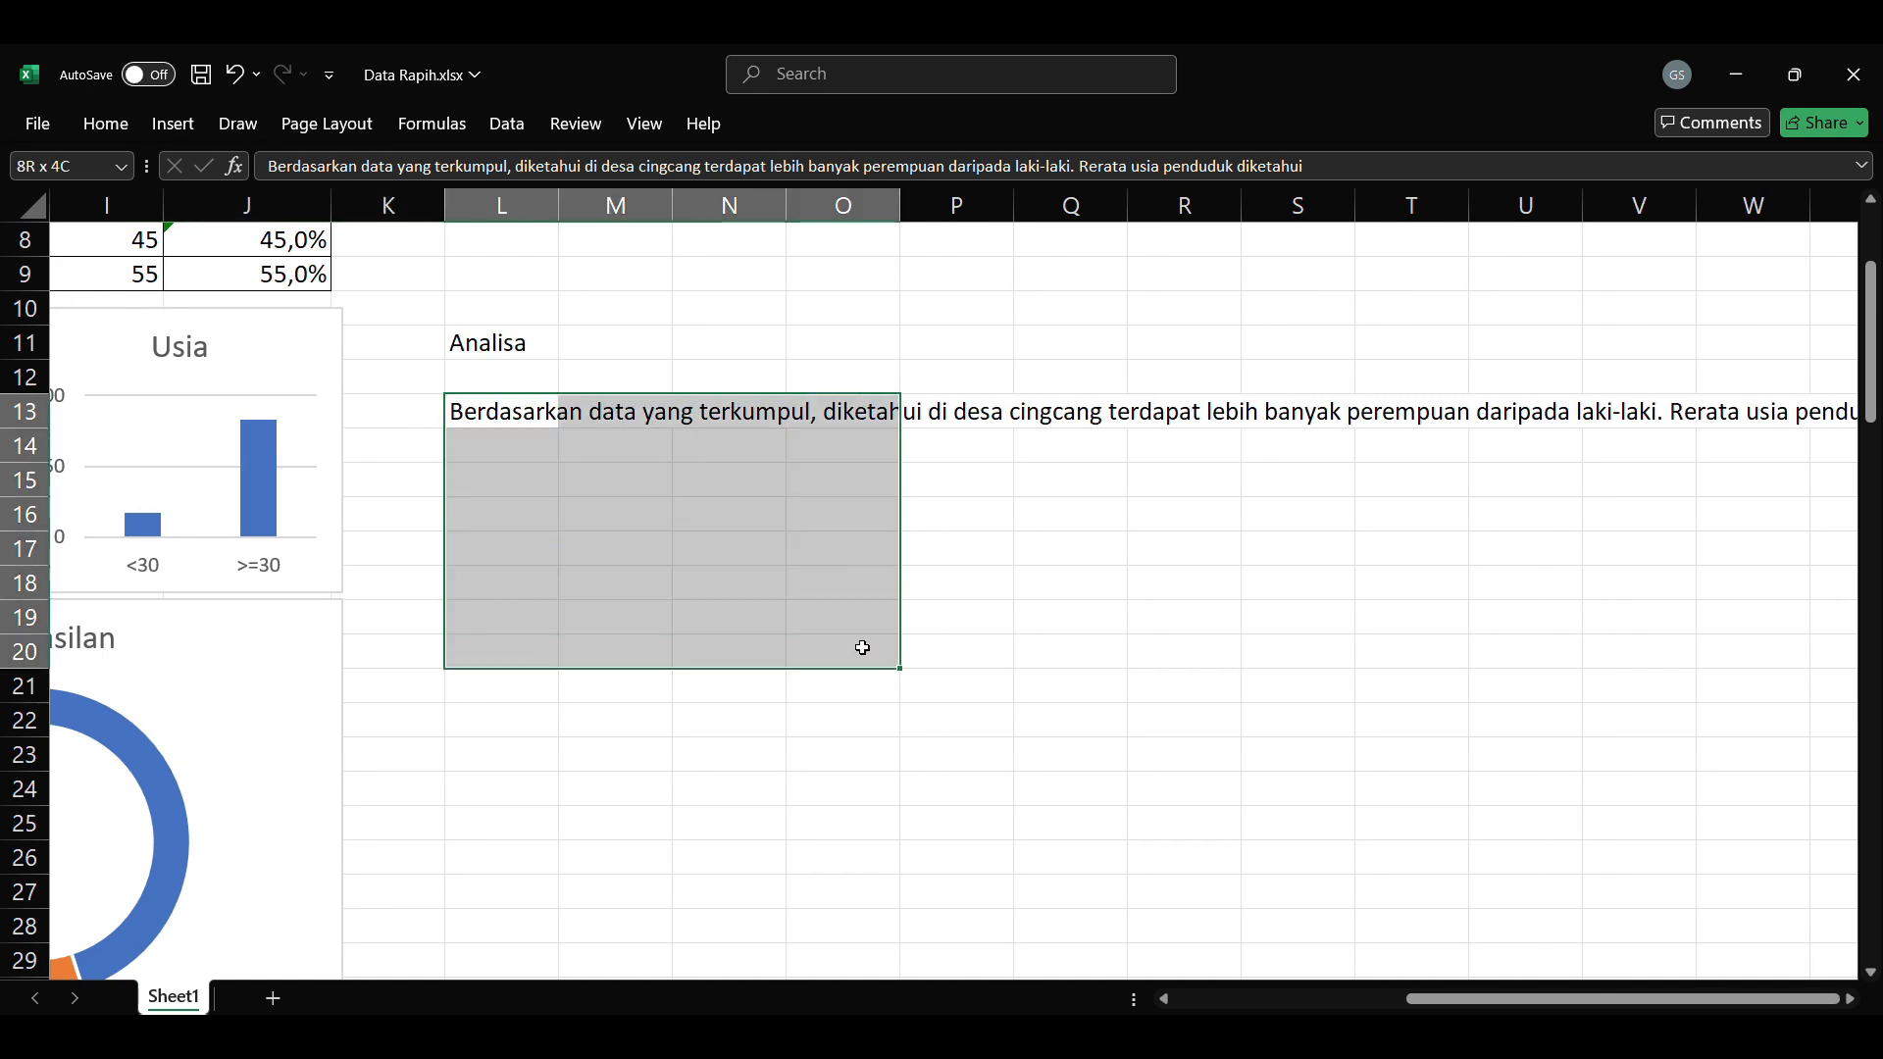
click(105, 123)
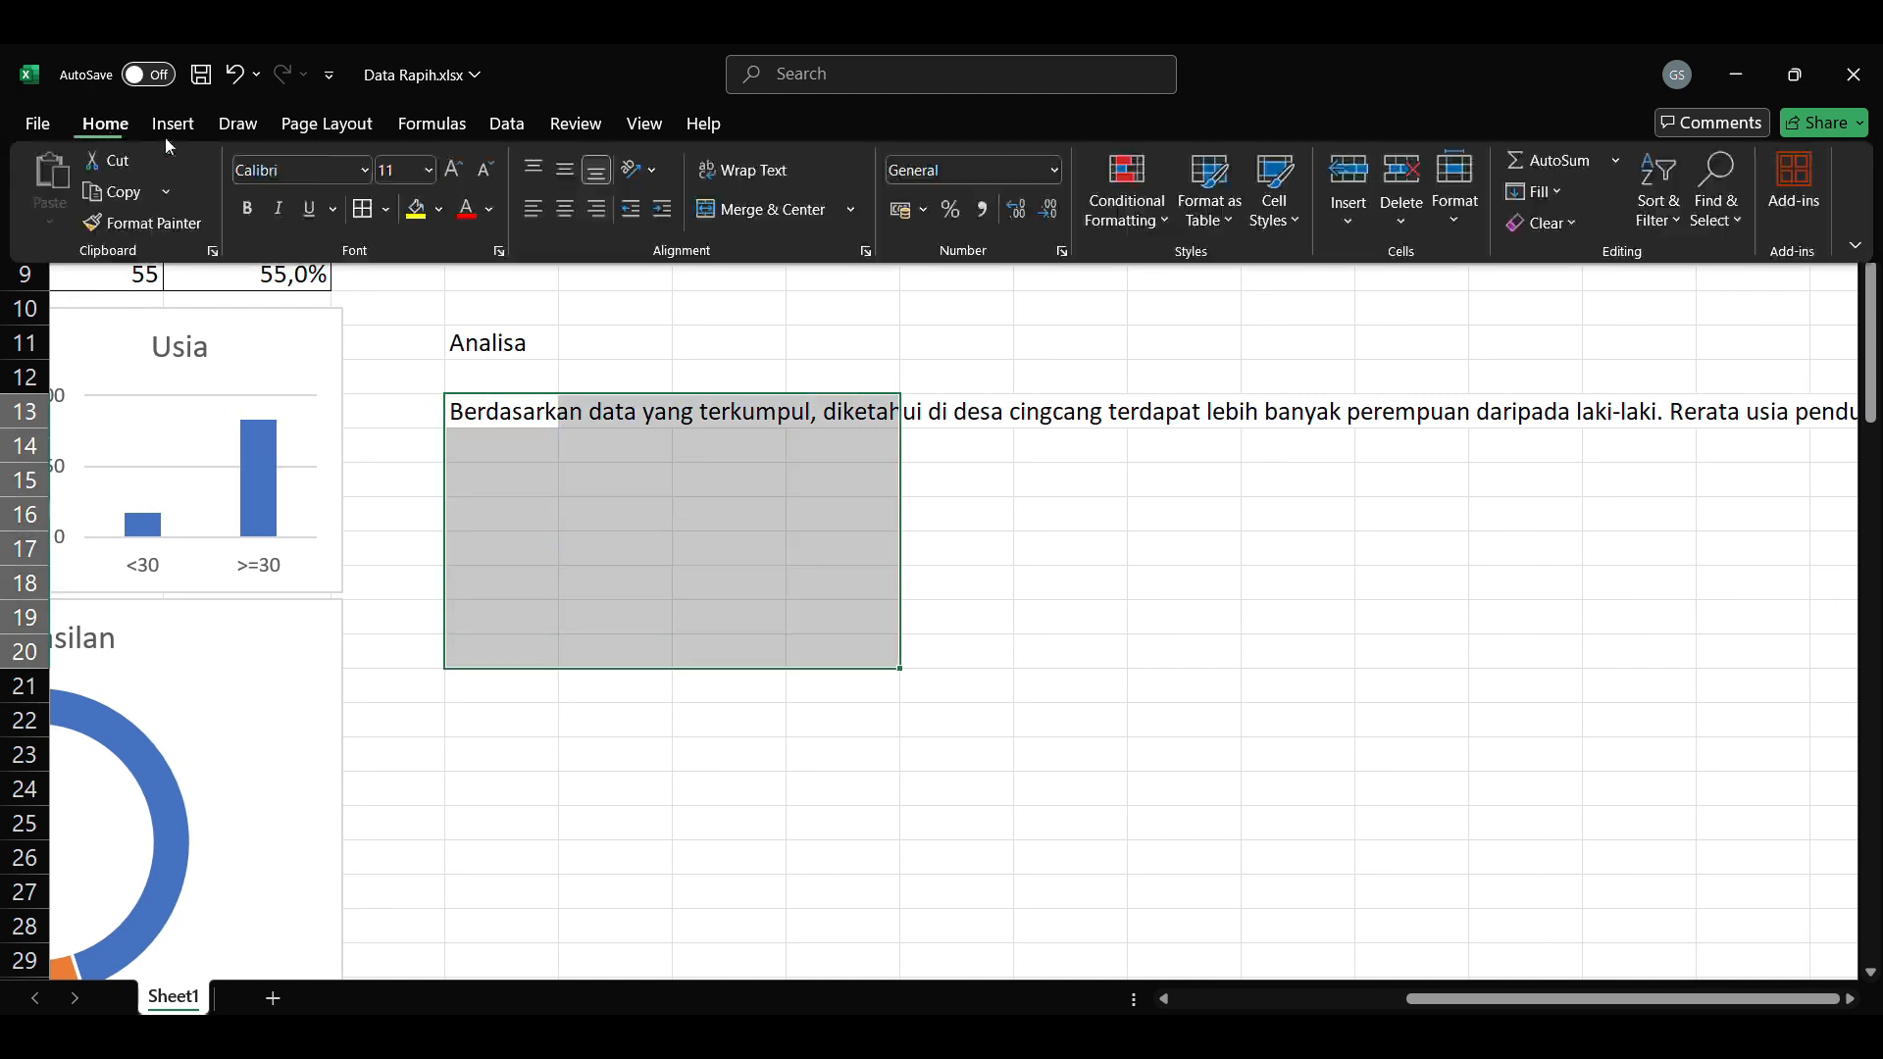
click(749, 209)
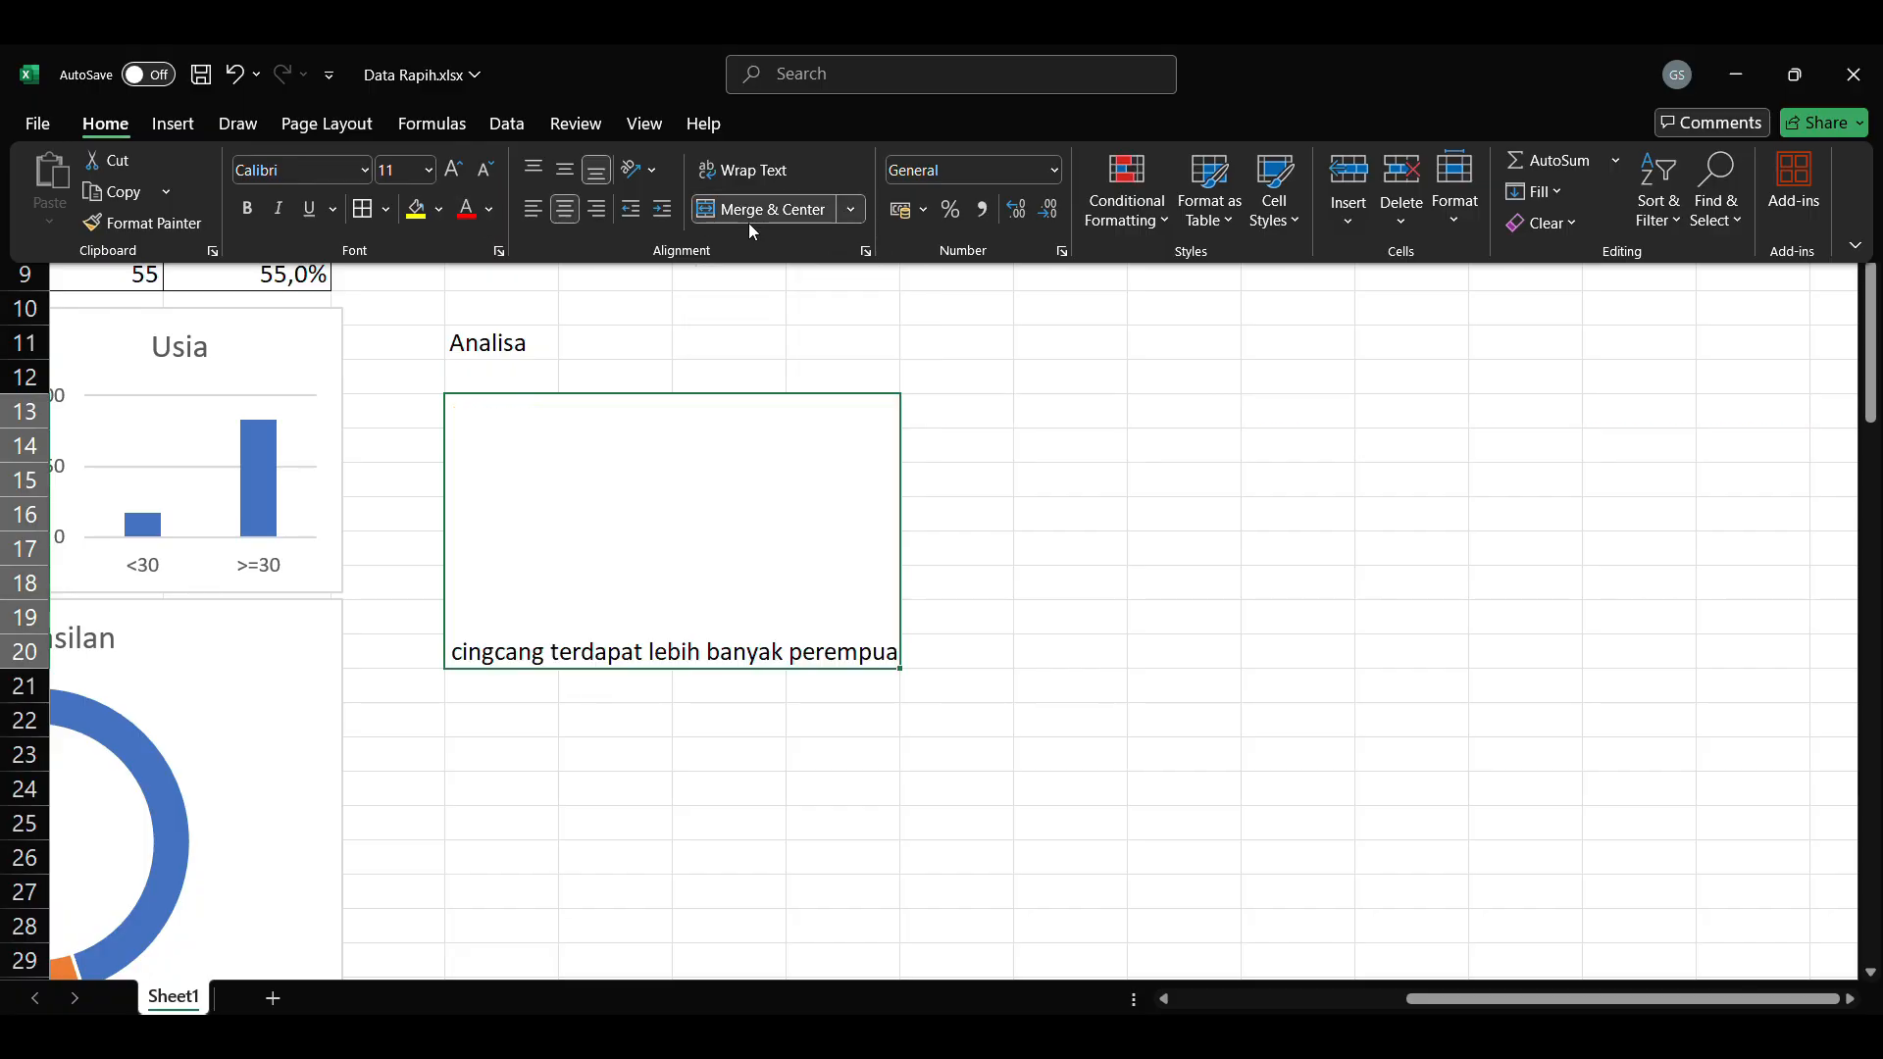
click(536, 170)
click(534, 208)
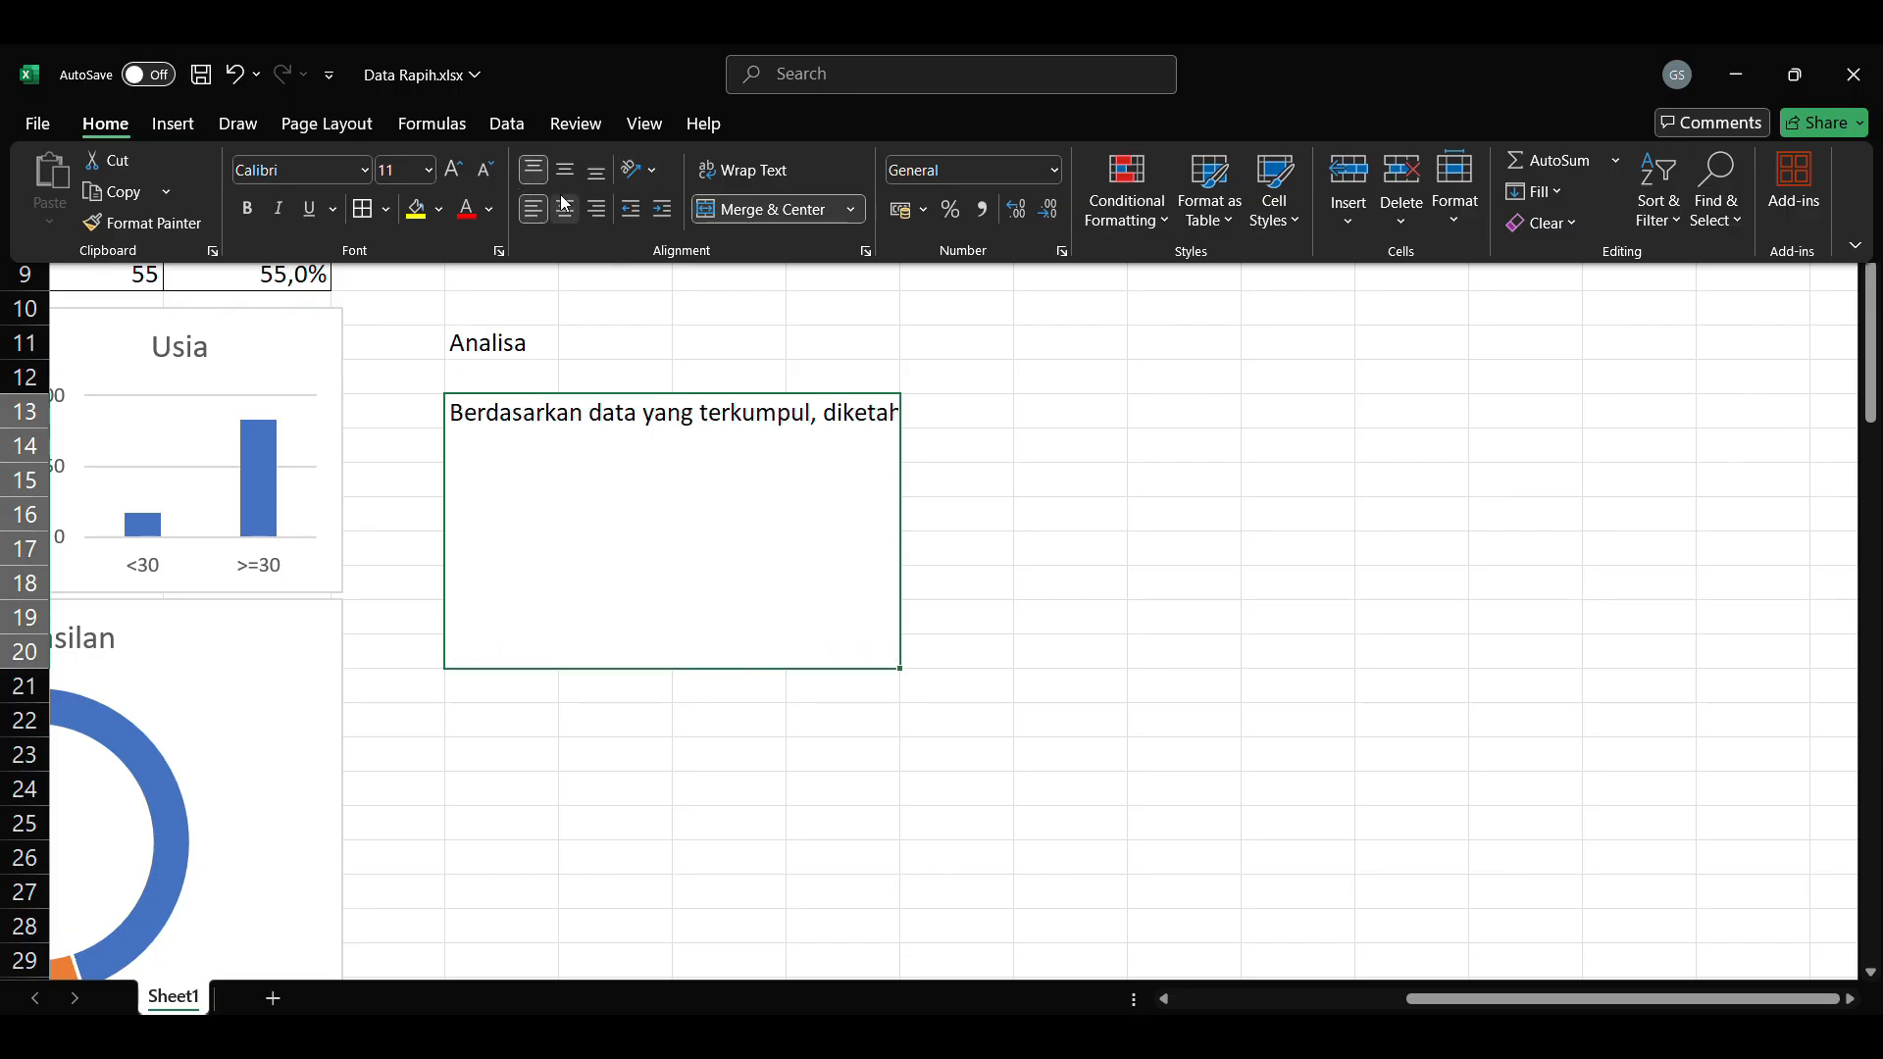
click(775, 173)
Step: Reword the end of the analysis text so the age sentence reads "Rerata usia penduduk didominasi oleh usia diatas 30 tahun."
click(1448, 998)
drag(1451, 1001, 1391, 1000)
click(1373, 754)
click(1232, 491)
double_click(1252, 508)
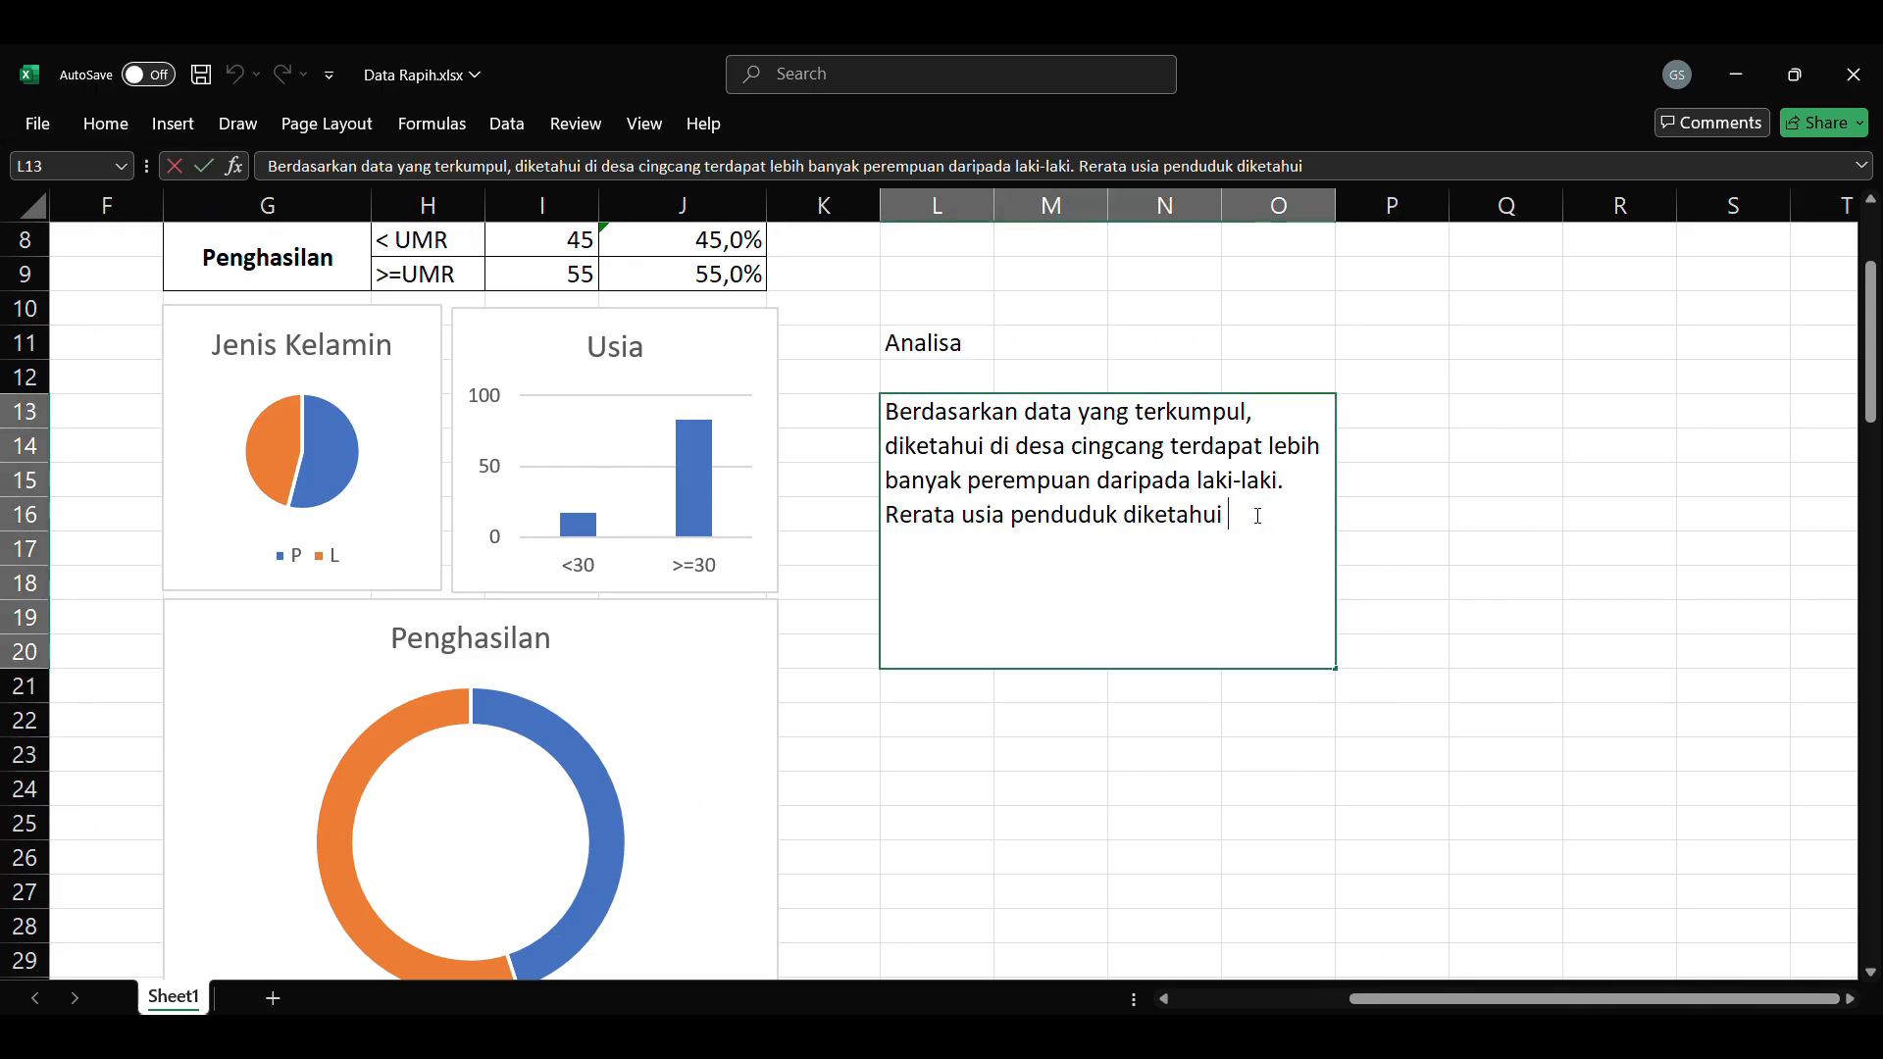
key(BackSpace)
key(BackSpace)
key(BackSpace)
key(BackSpace)
key(BackSpace)
key(BackSpace)
key(BackSpace)
key(BackSpace)
text(dominasi oleh usia diatas 30 tahun. Den)
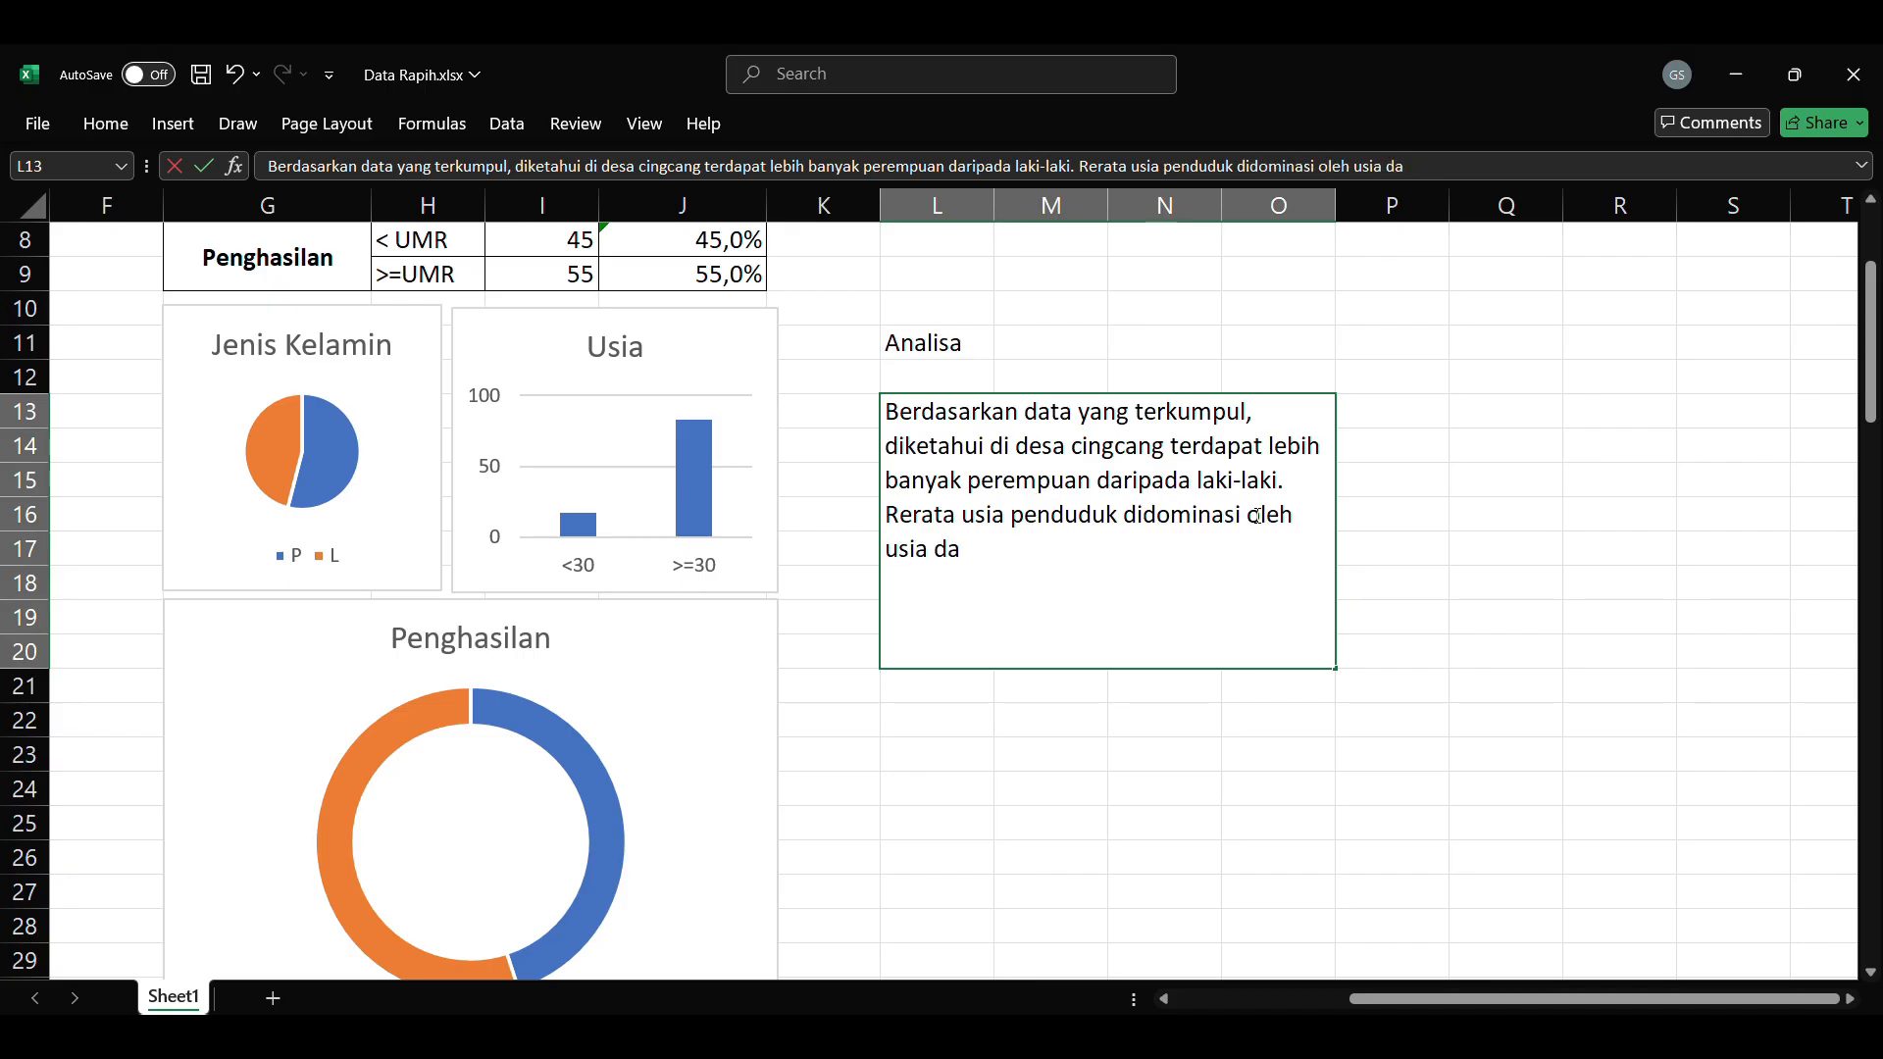
key(BackSpace)
key(BackSpace)
key(BackSpace)
Step: Complete the analysis with the sentence "Penghasilan penduduk diketahui mayoritas berada diatas UMR."
text(Adapun rata-rata penduduk berpen)
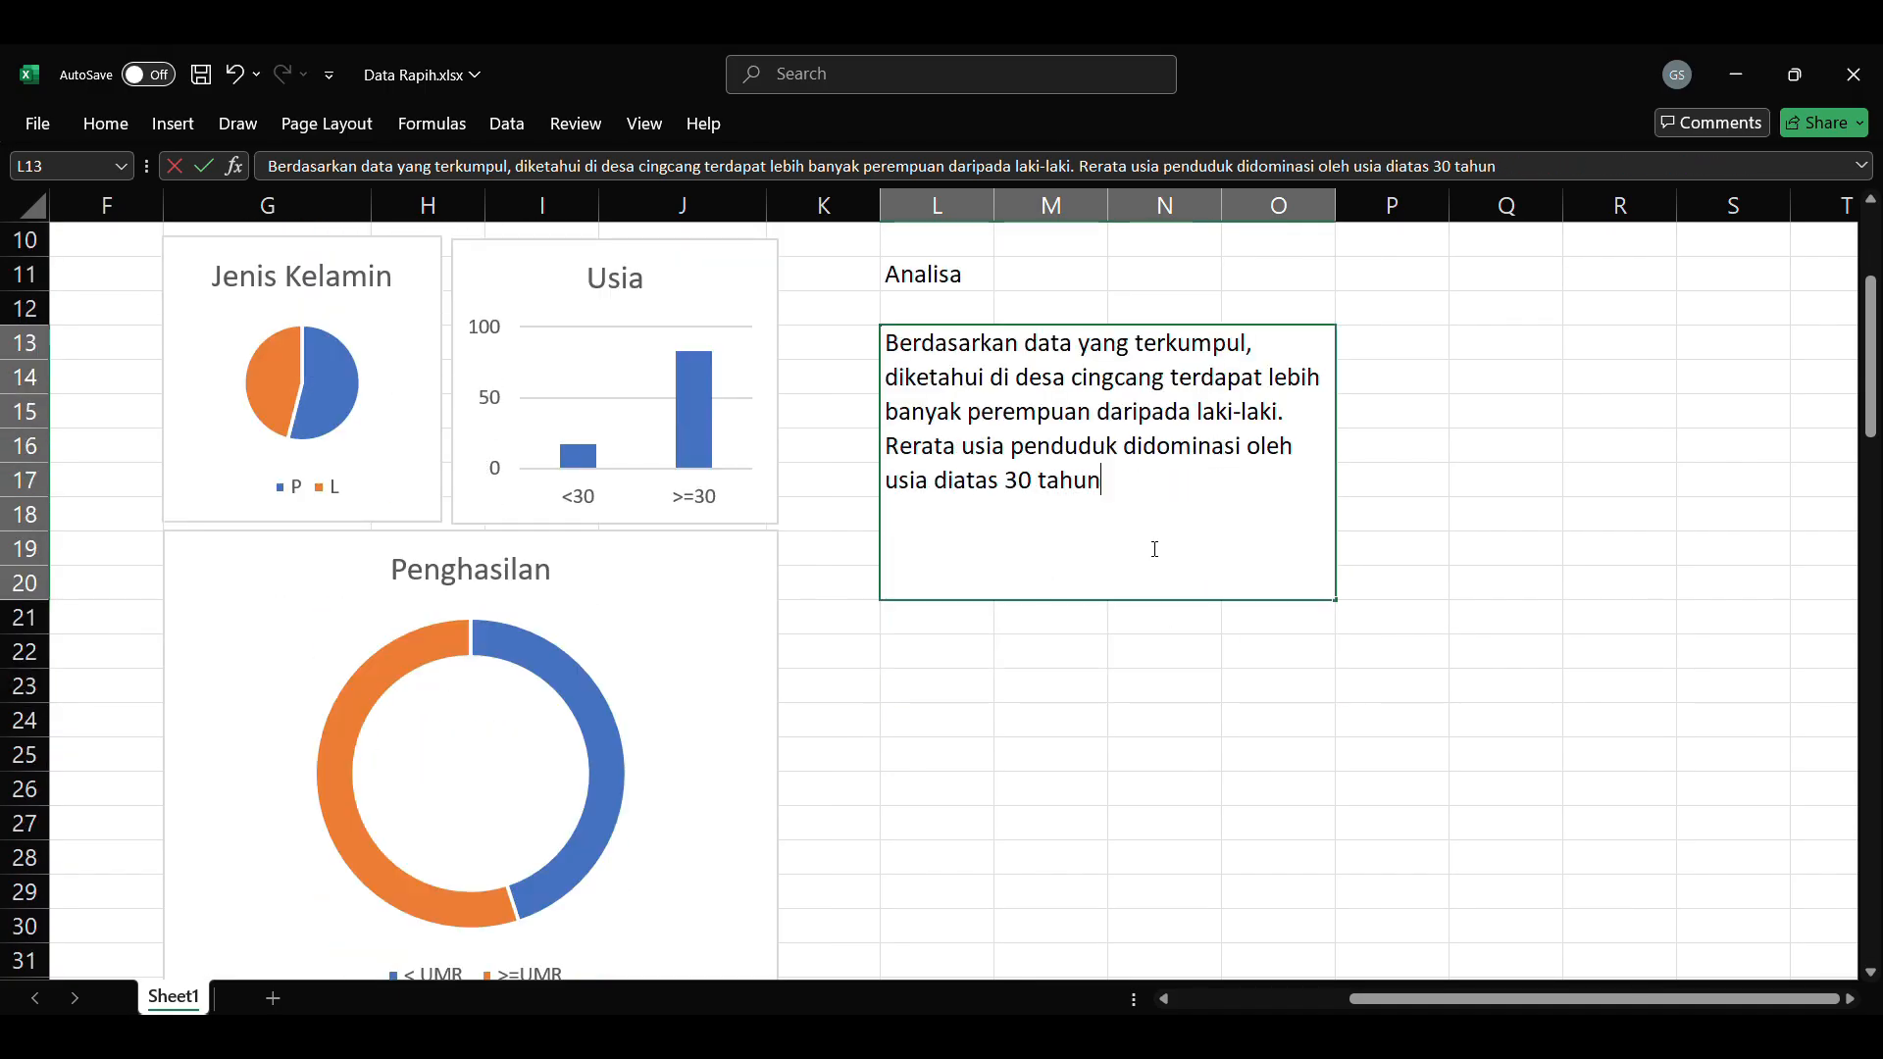
text(Desa cingcang memiliki rerata penduduk)
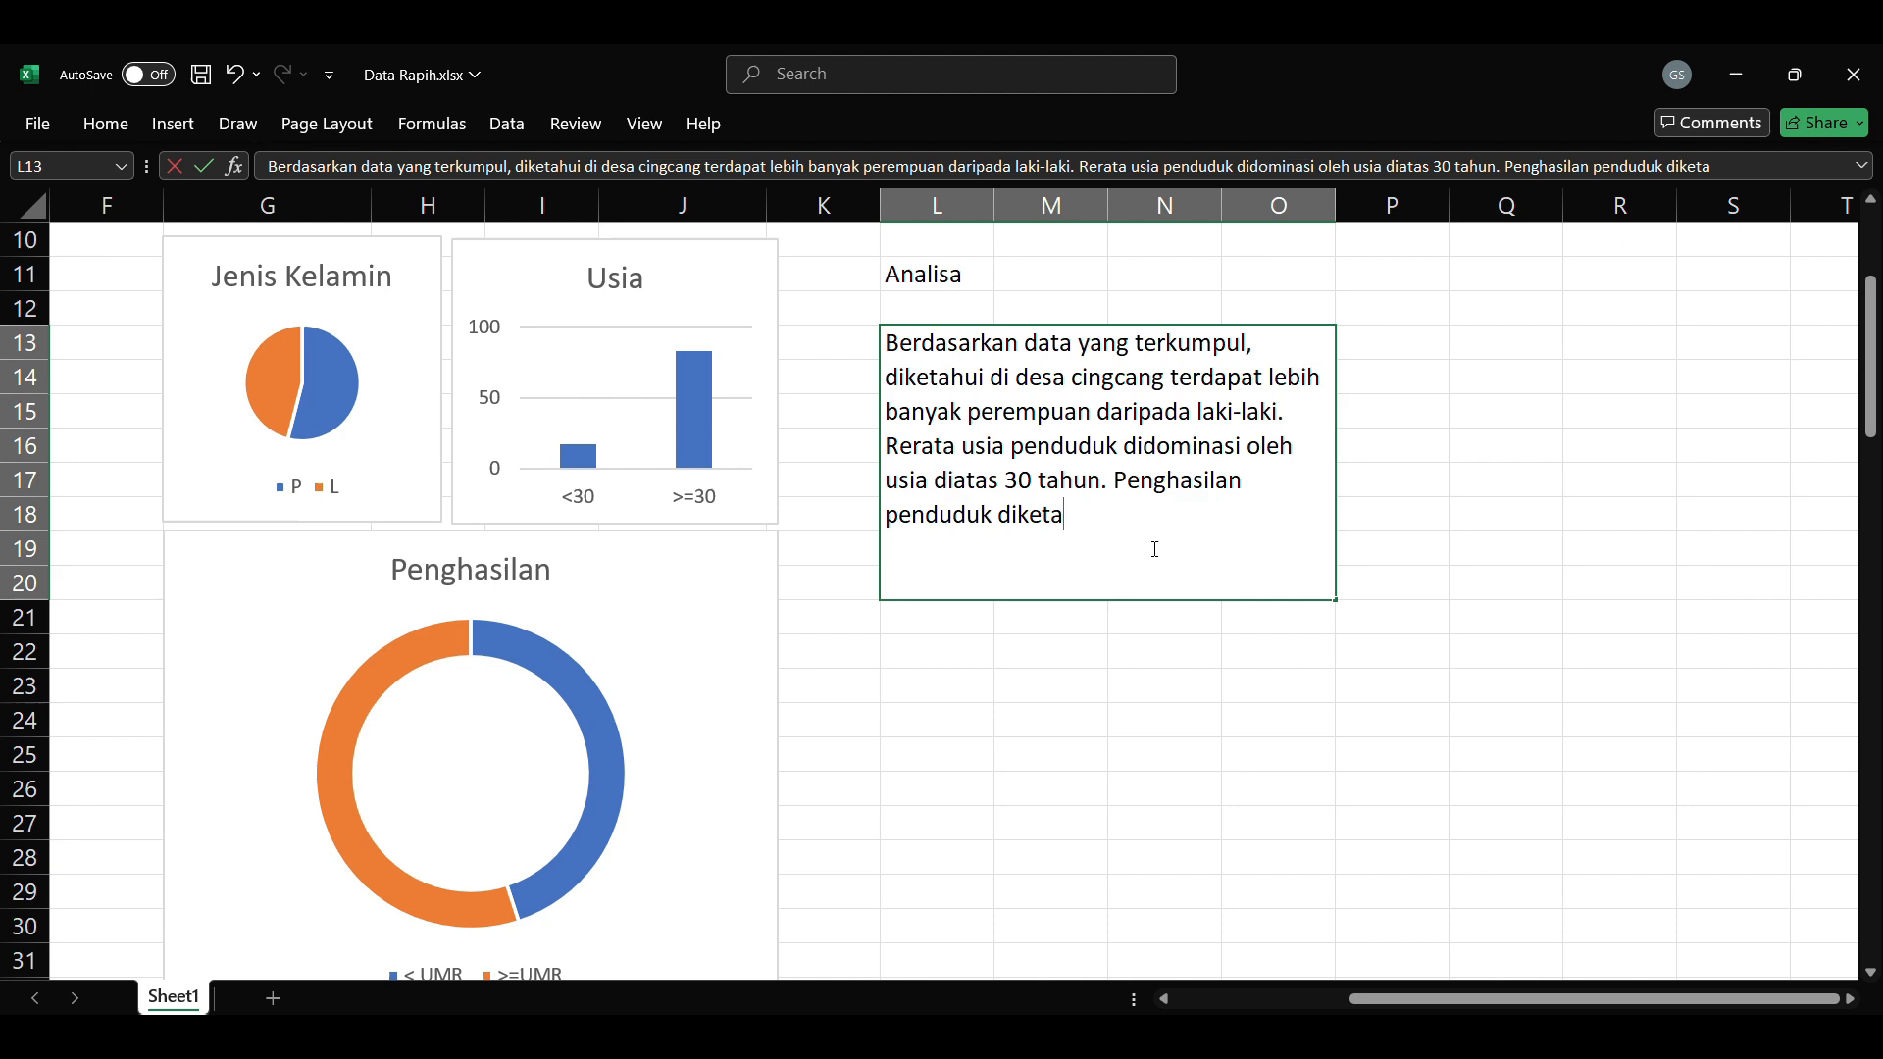
text(hui mayoritas berada diatas)
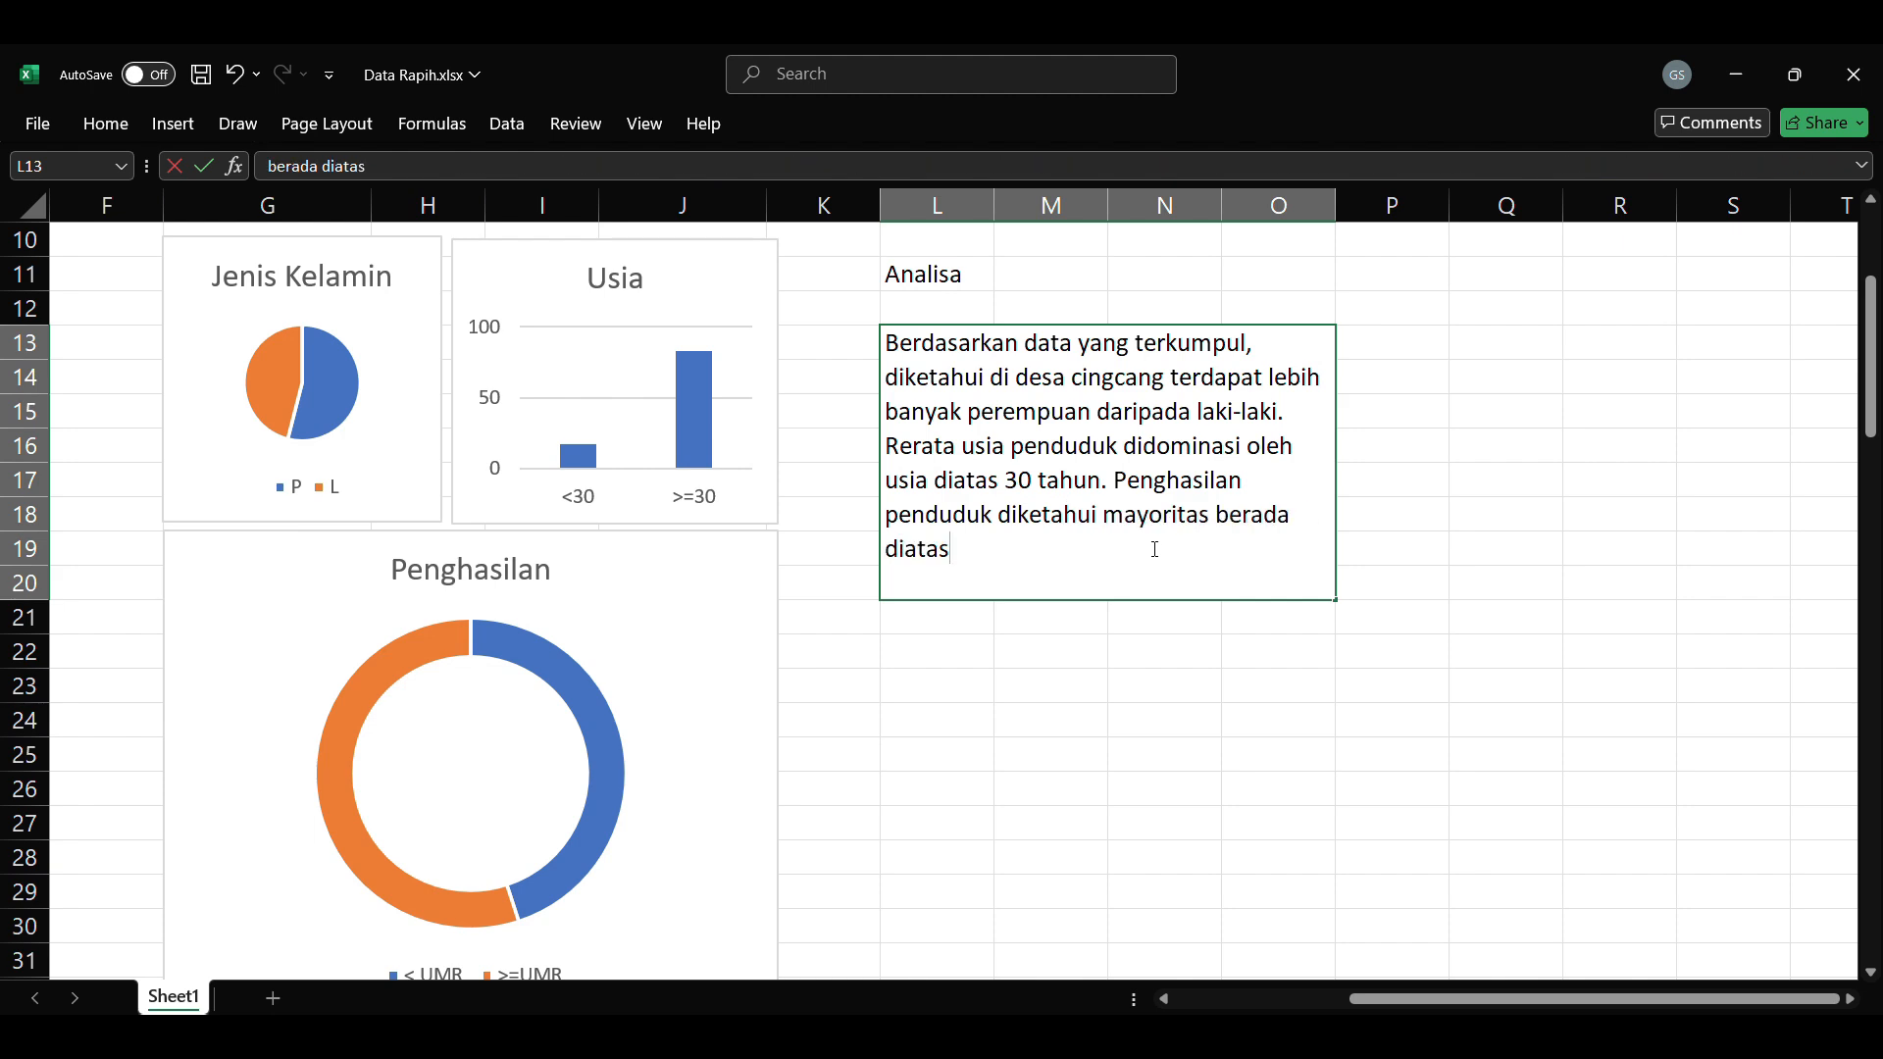
text(UMR.)
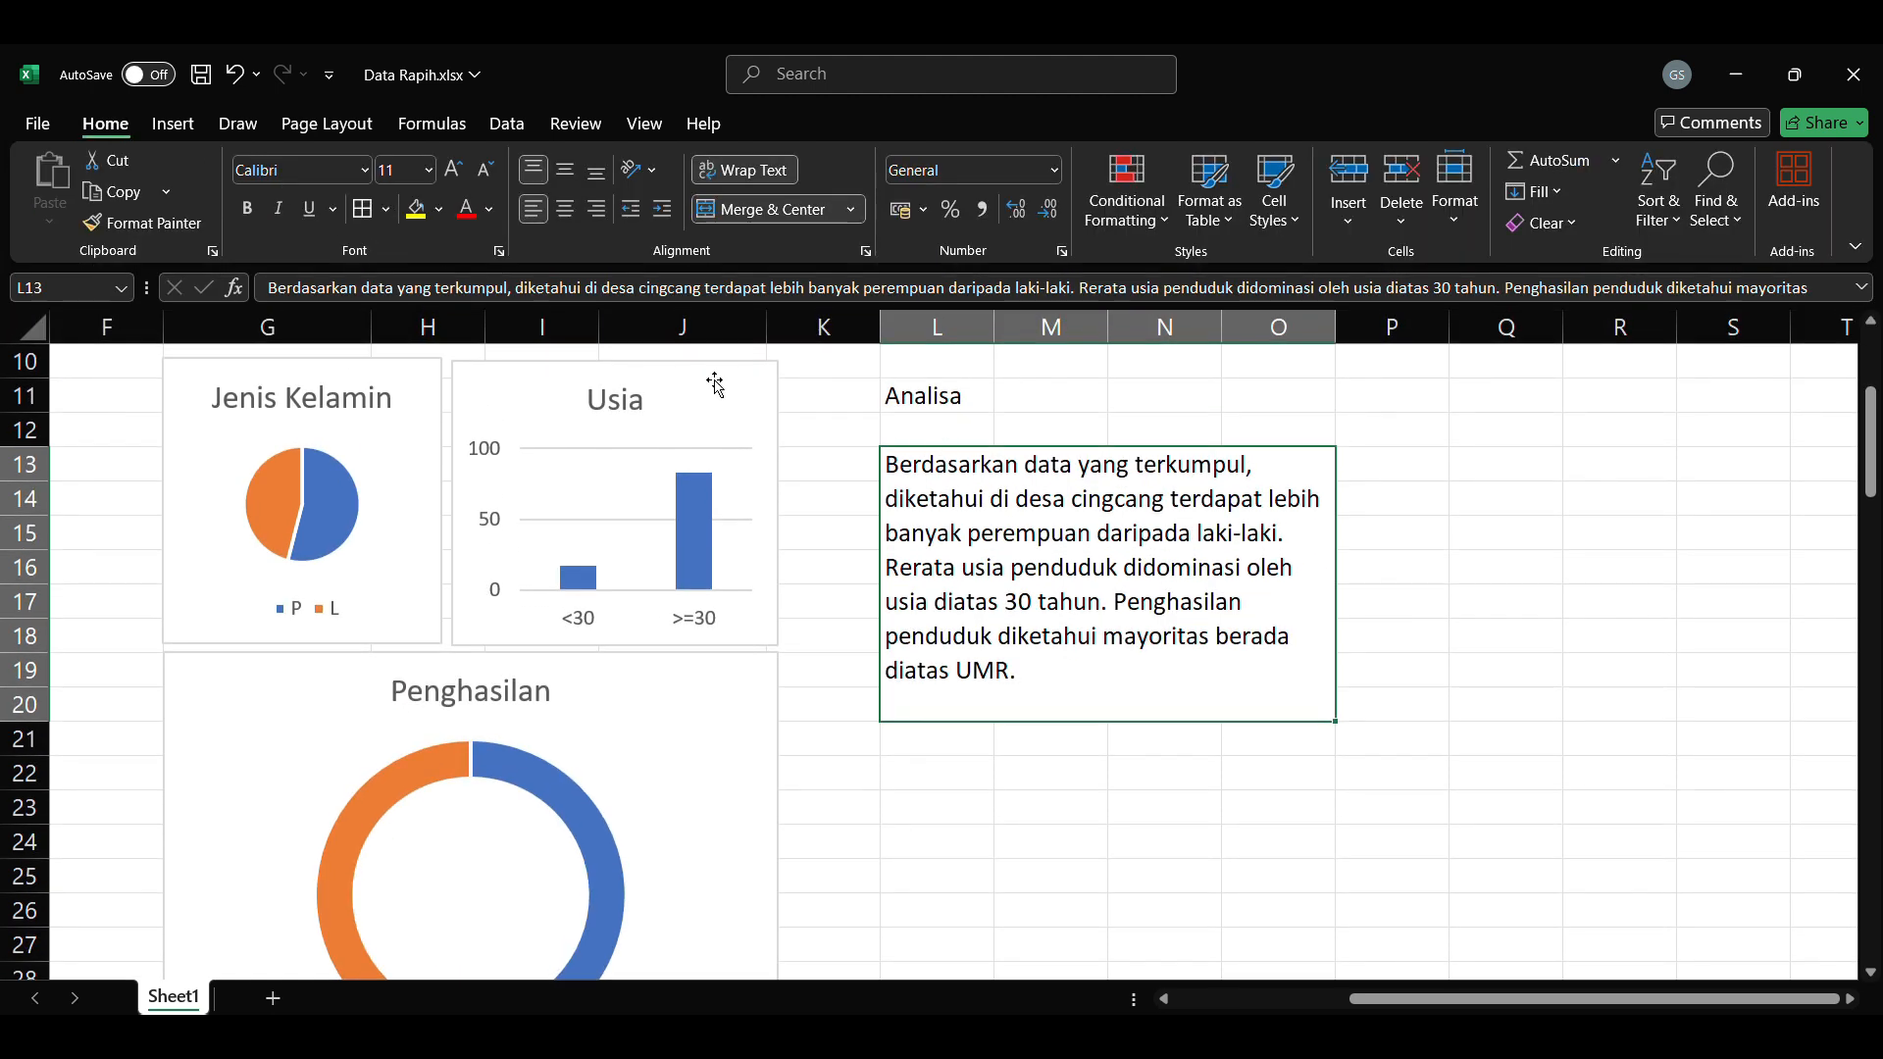
Step: Outline the merged analysis box with a border and make the Analisa heading in L11 bold
click(953, 431)
click(935, 393)
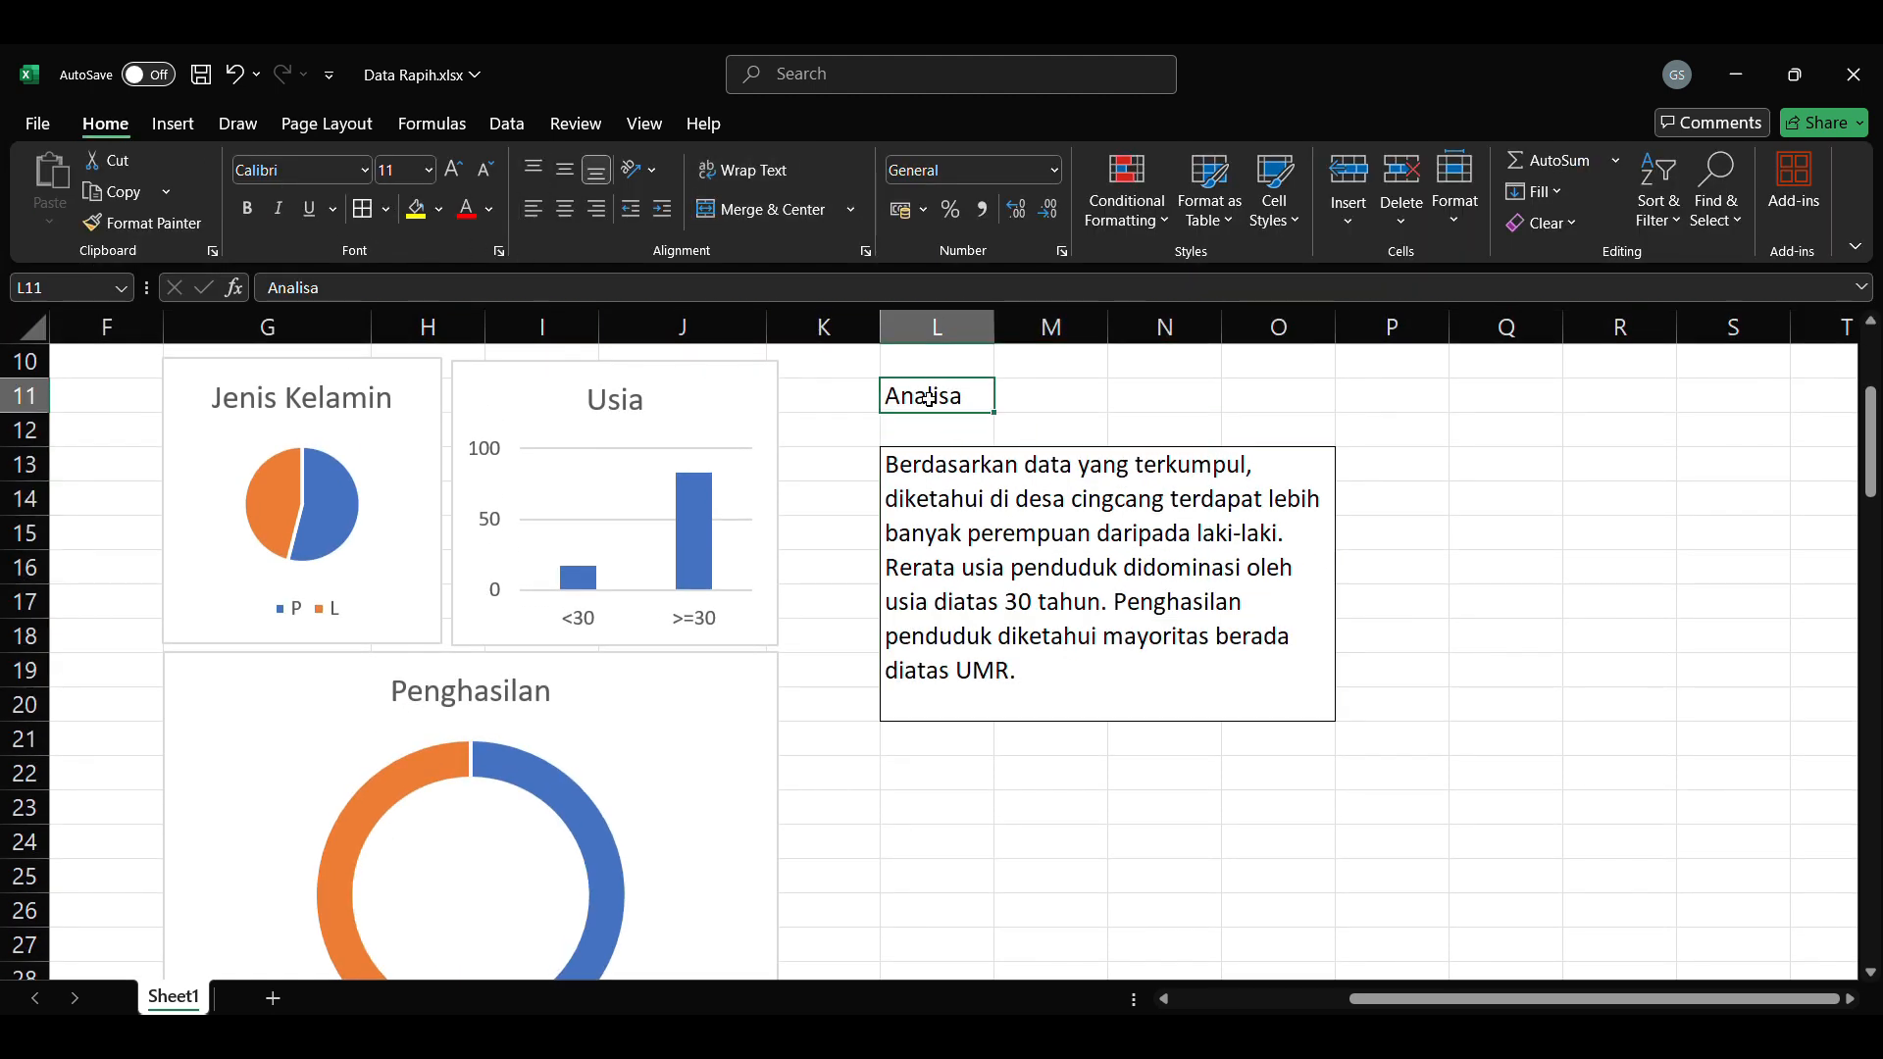
key(ctrl+b)
click(1476, 561)
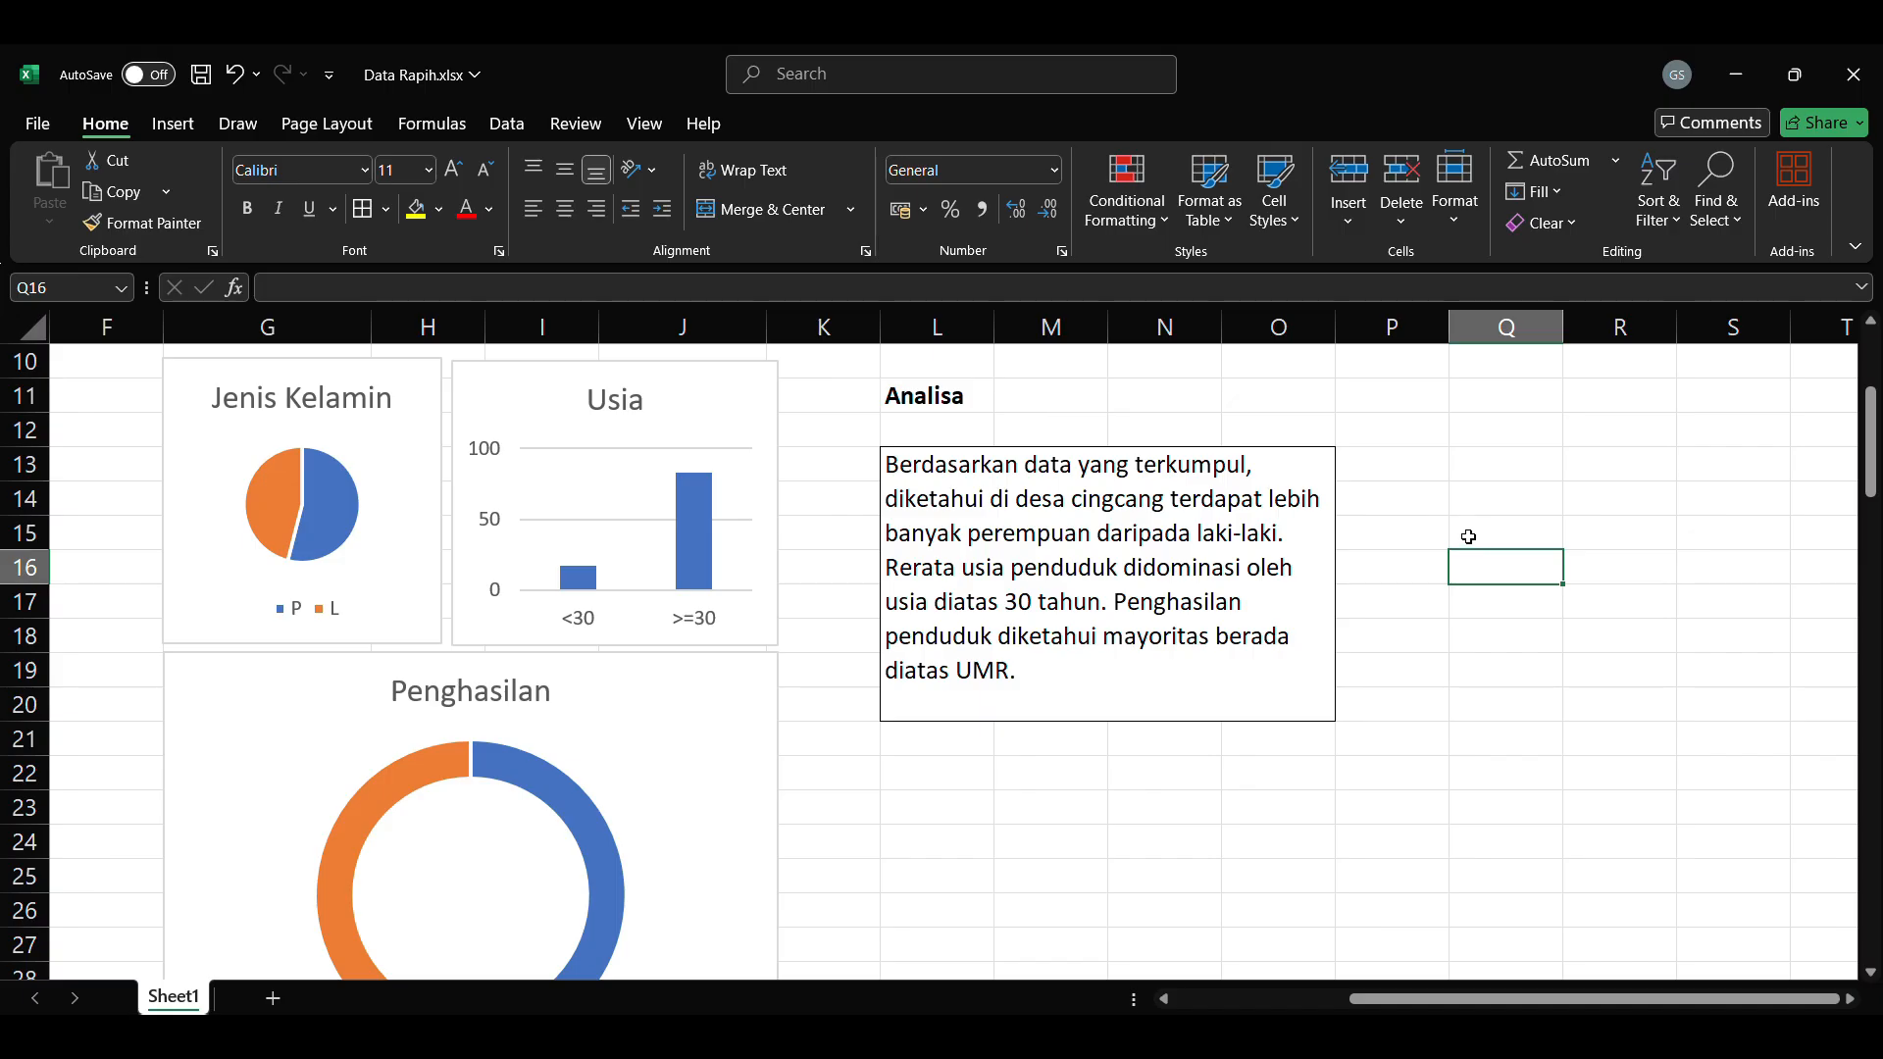
scroll(1092, 516, down, 2)
scroll(1198, 563, up, 3)
scroll(1346, 673, down, 2)
scroll(1349, 687, down, 3)
click(1403, 735)
scroll(1417, 698, up, 3)
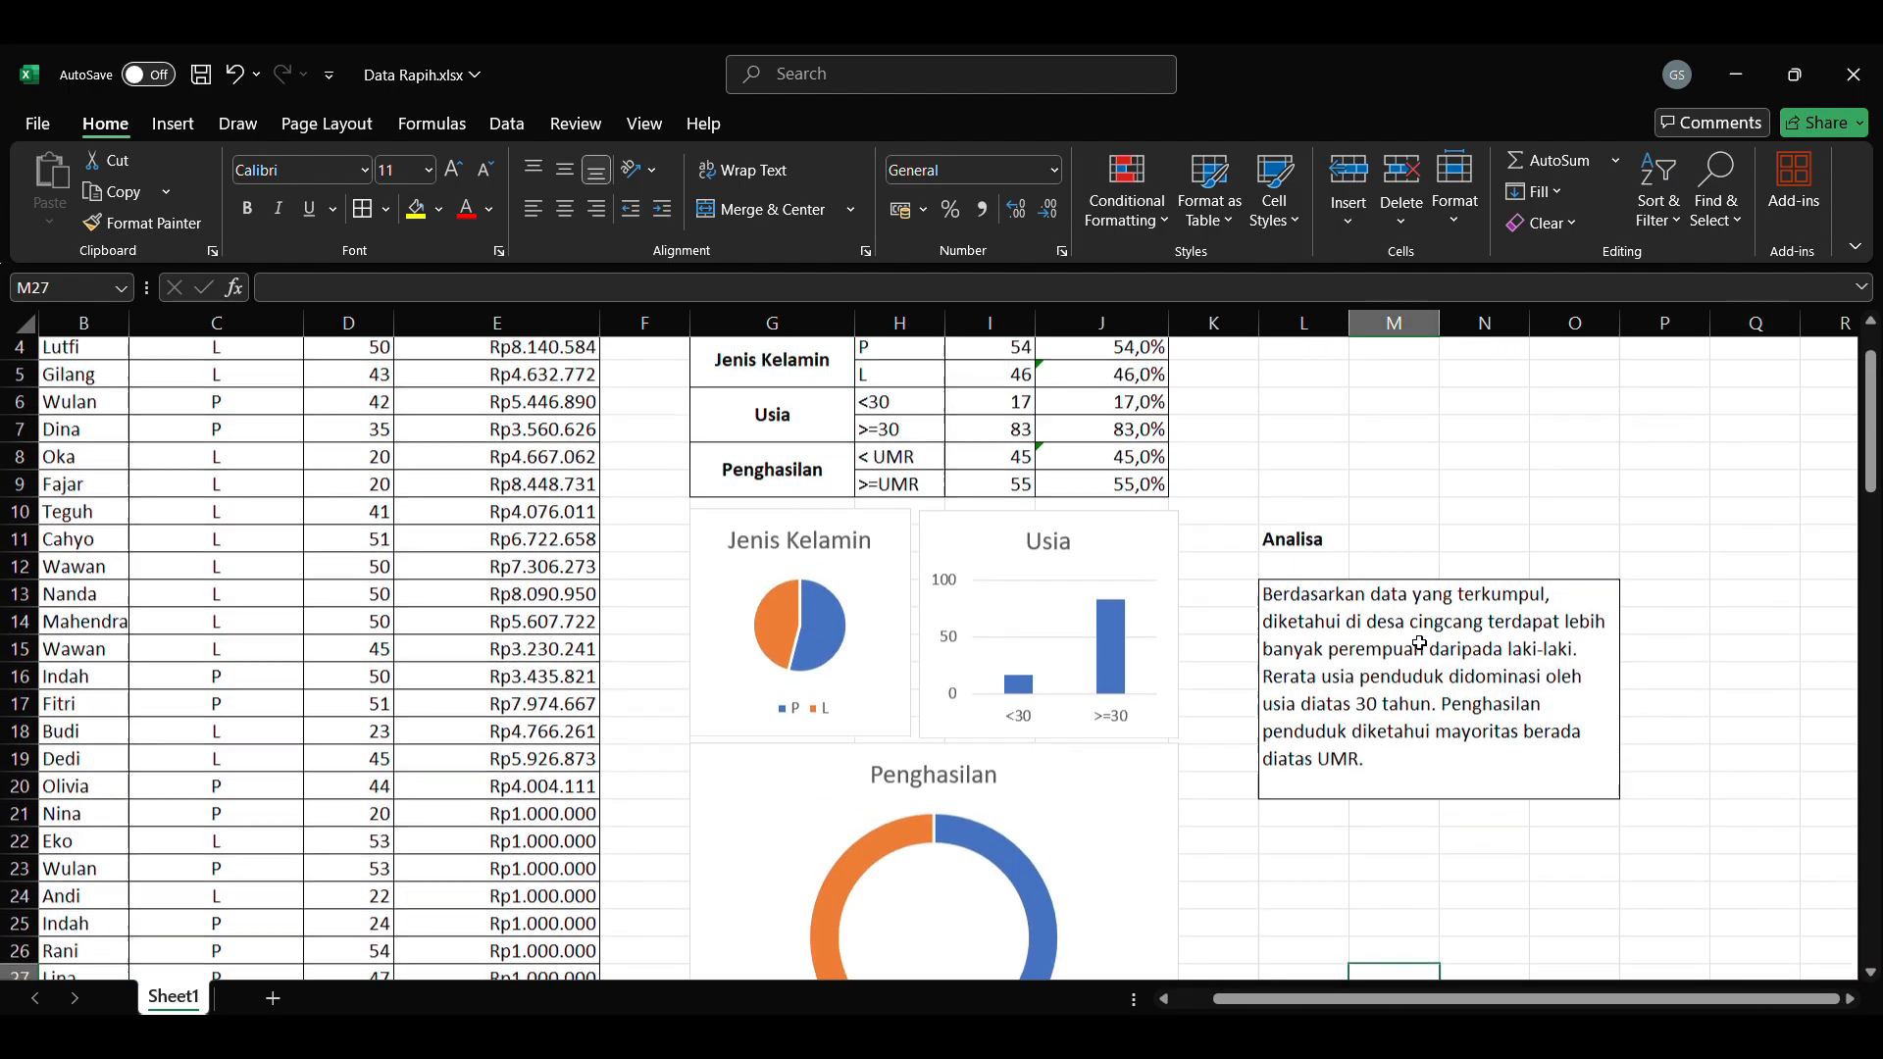